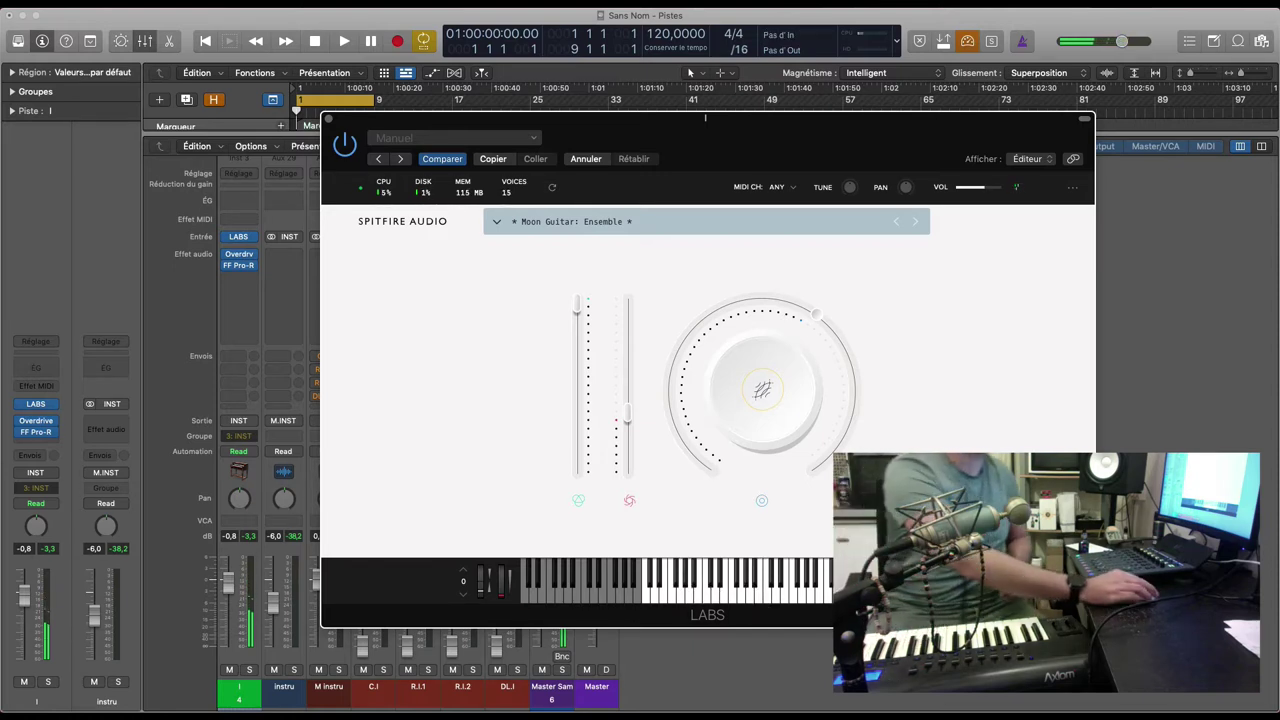
# Hide the LABS instrument window and the mixer to clear the arrangement area.
pyautogui.click(724, 145)
pyautogui.press('v')
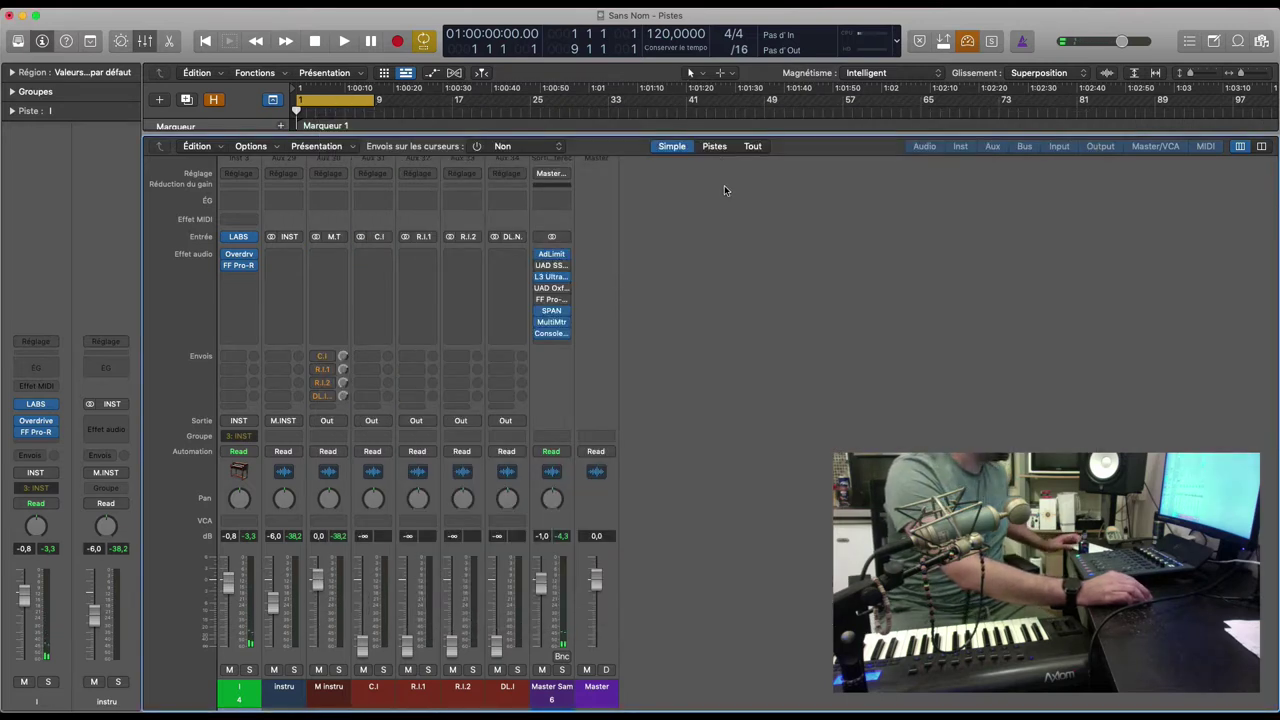
pyautogui.press('x')
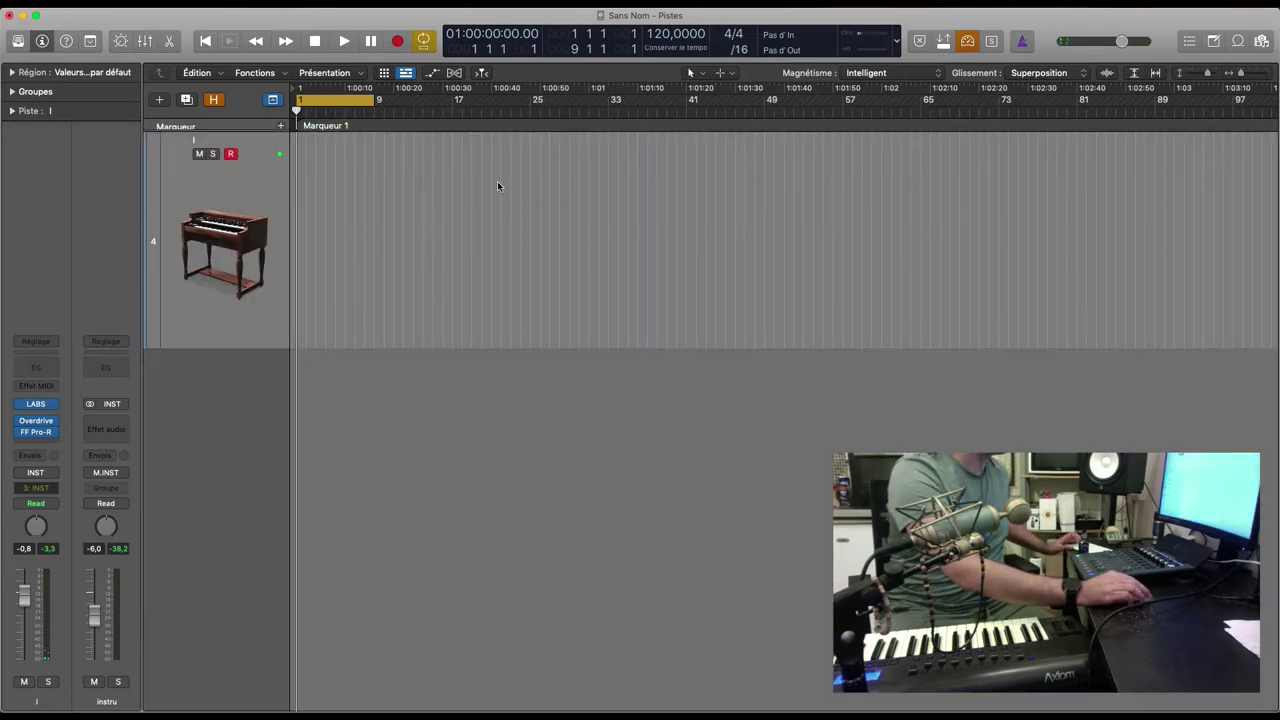
# Set the project tempo to 95 BPM and start playback with the metronome on, zoomed in on the opening bars.
pyautogui.doubleClick(660, 36)
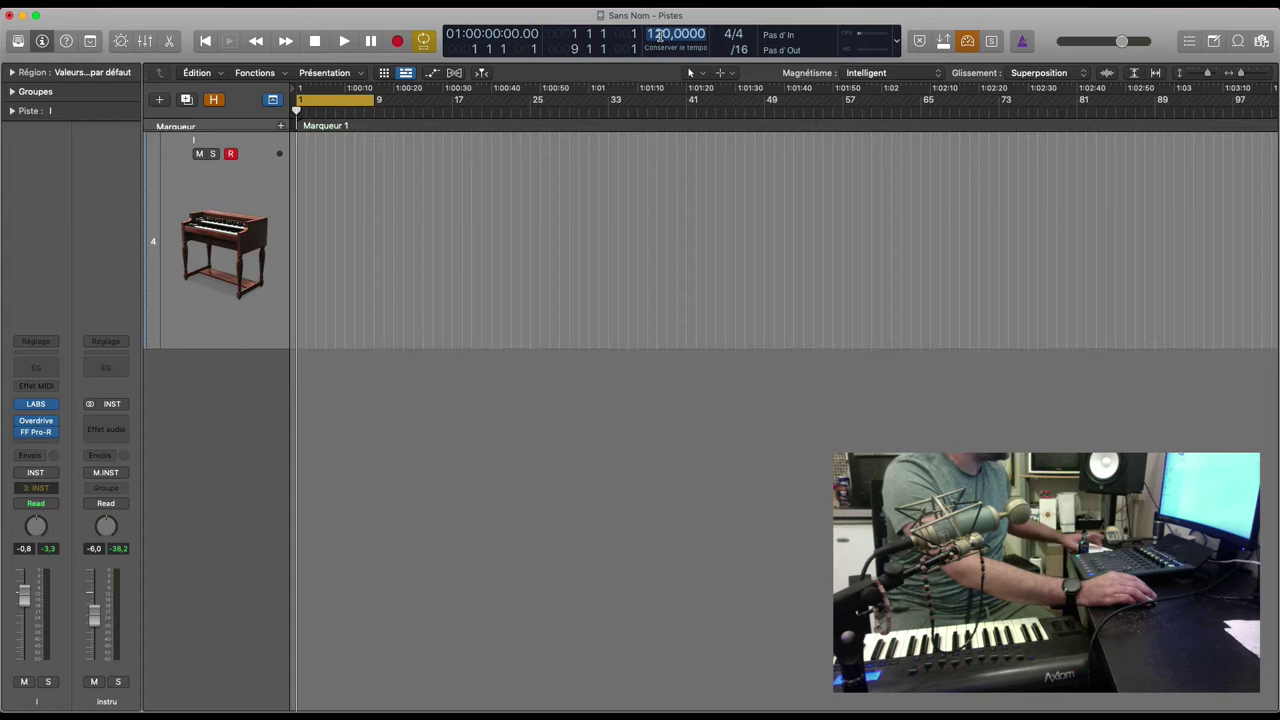
pyautogui.press('BackSpace')
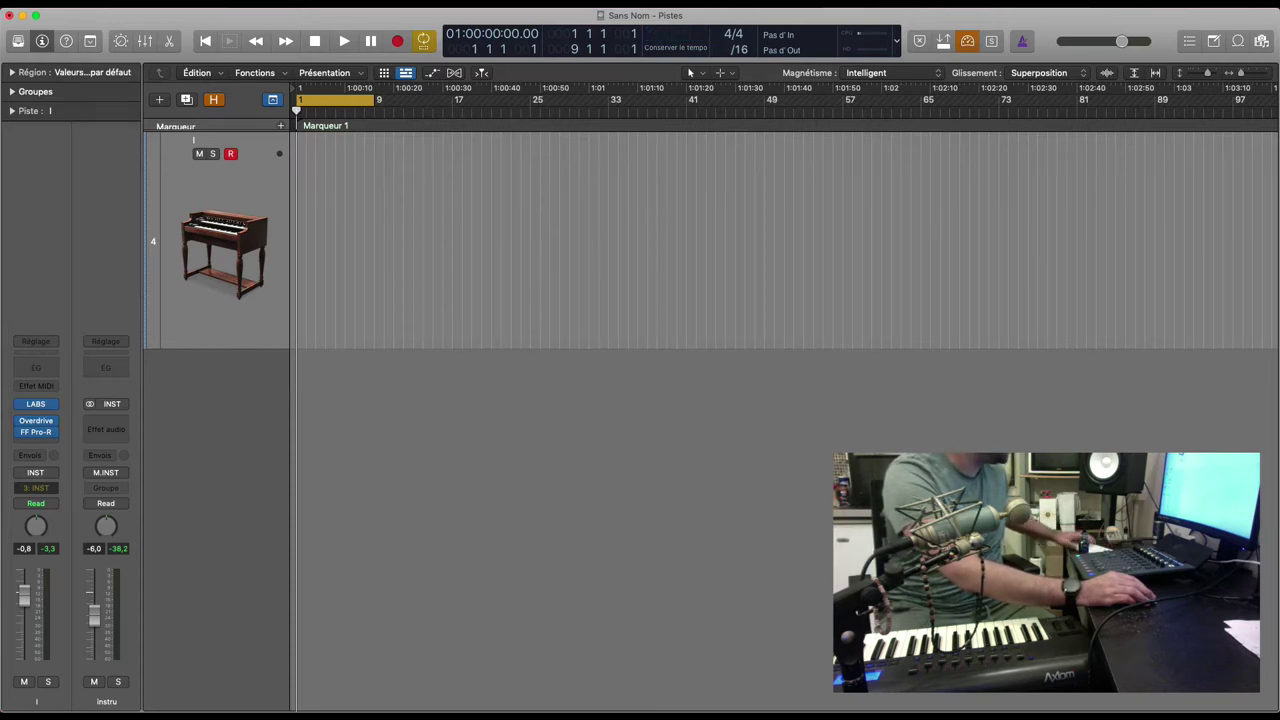
pyautogui.press('Return')
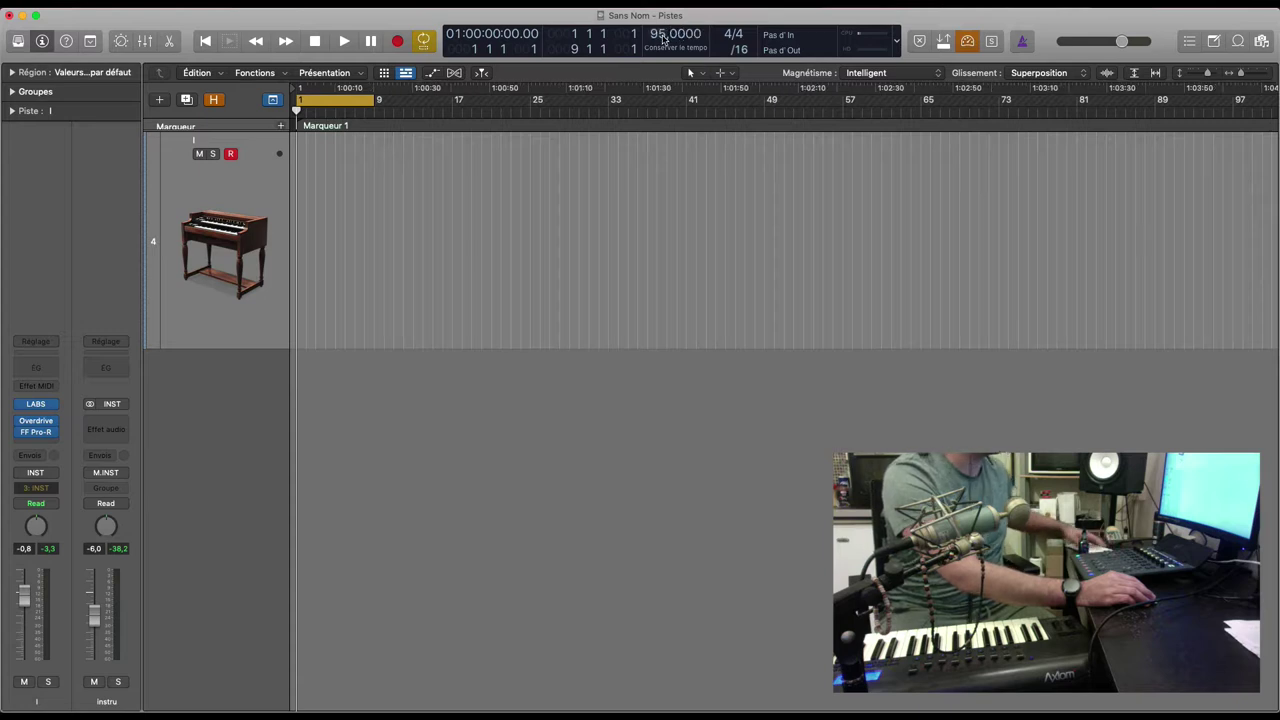
pyautogui.press('space')
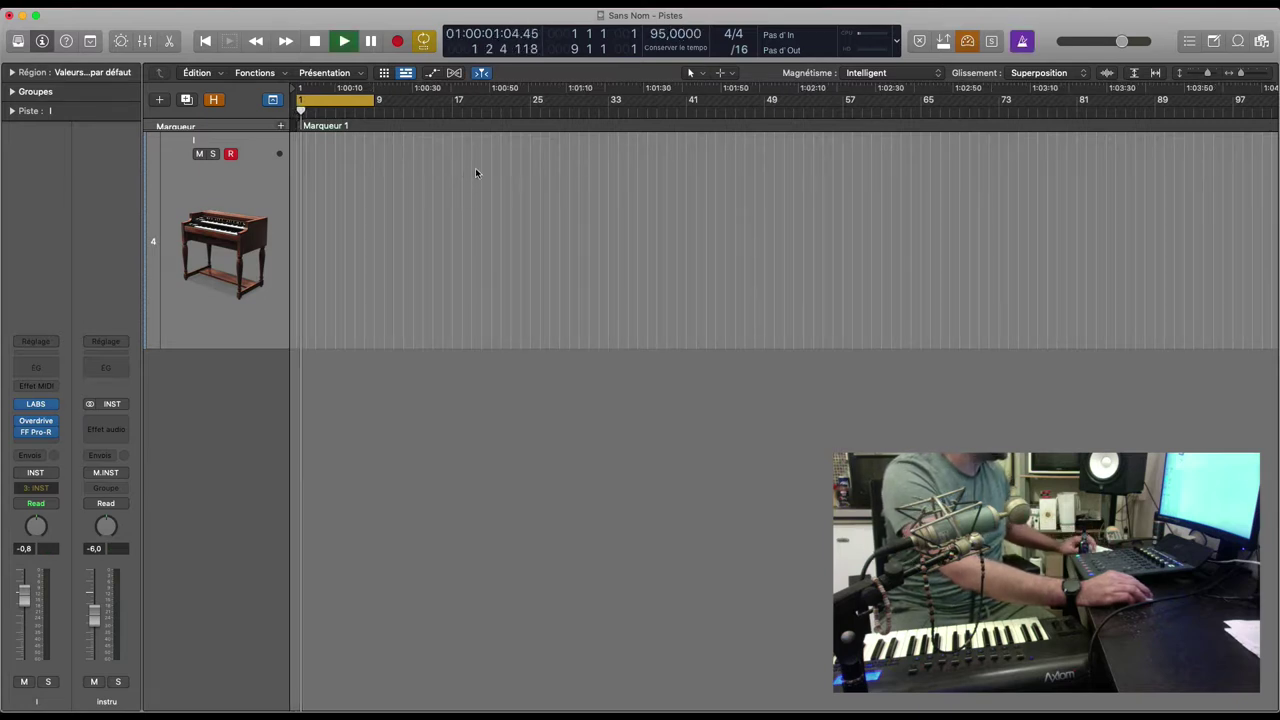
pyautogui.press('super+Right')
pyautogui.press('super+Right')
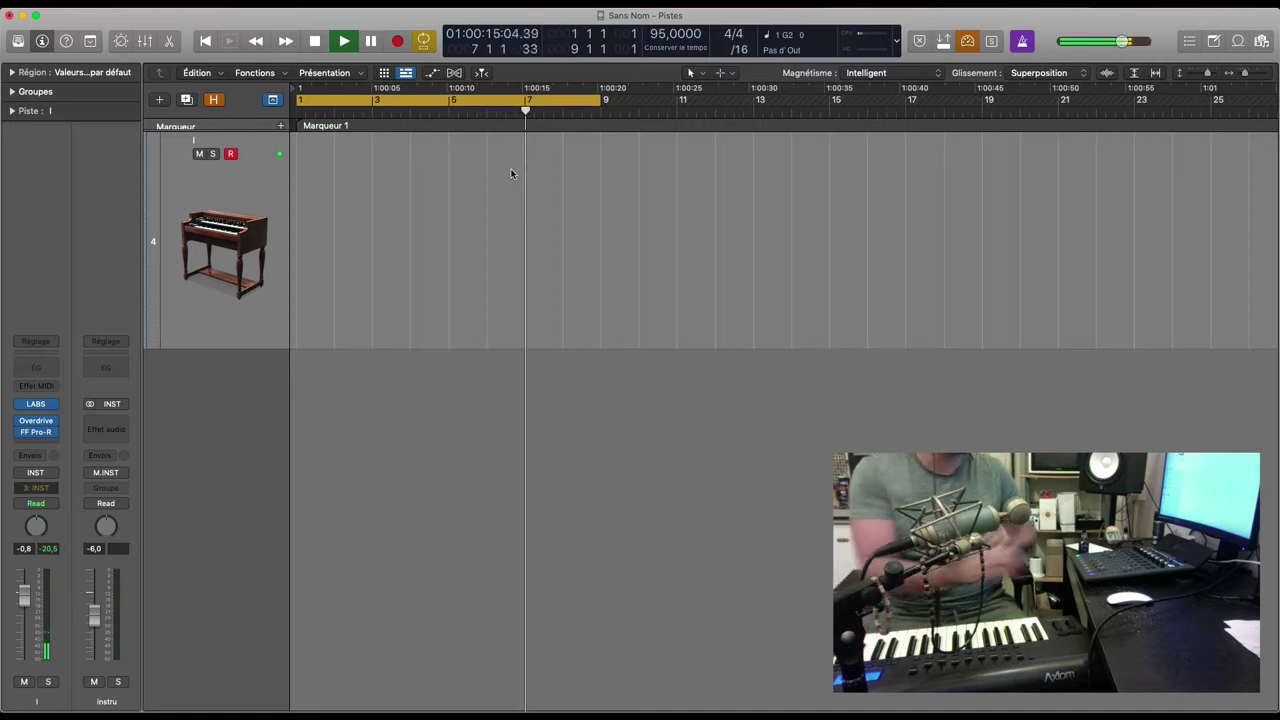
# Lower the project tempo to 90 BPM and restart playback from the beginning.
pyautogui.moveTo(651, 35); pyautogui.dragTo(657, 62)
pyautogui.press('Return')
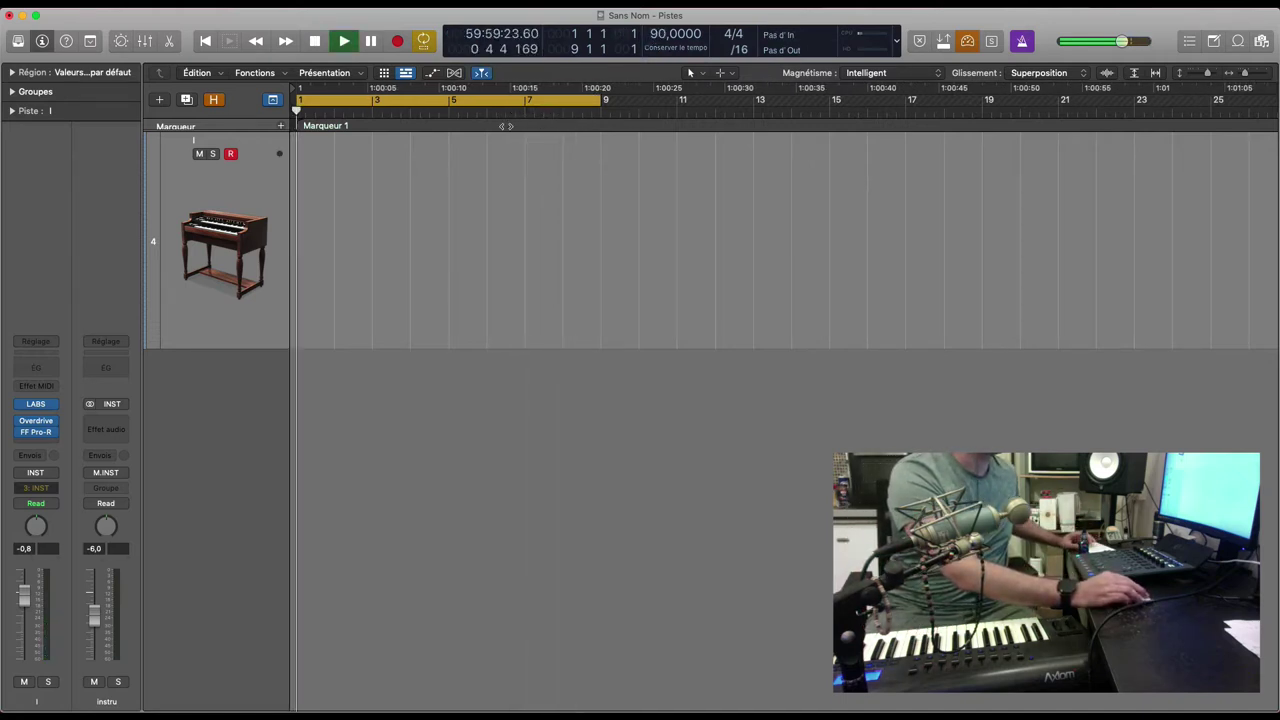
pyautogui.press('super+Right')
pyautogui.hscroll(-2, 454, 121)
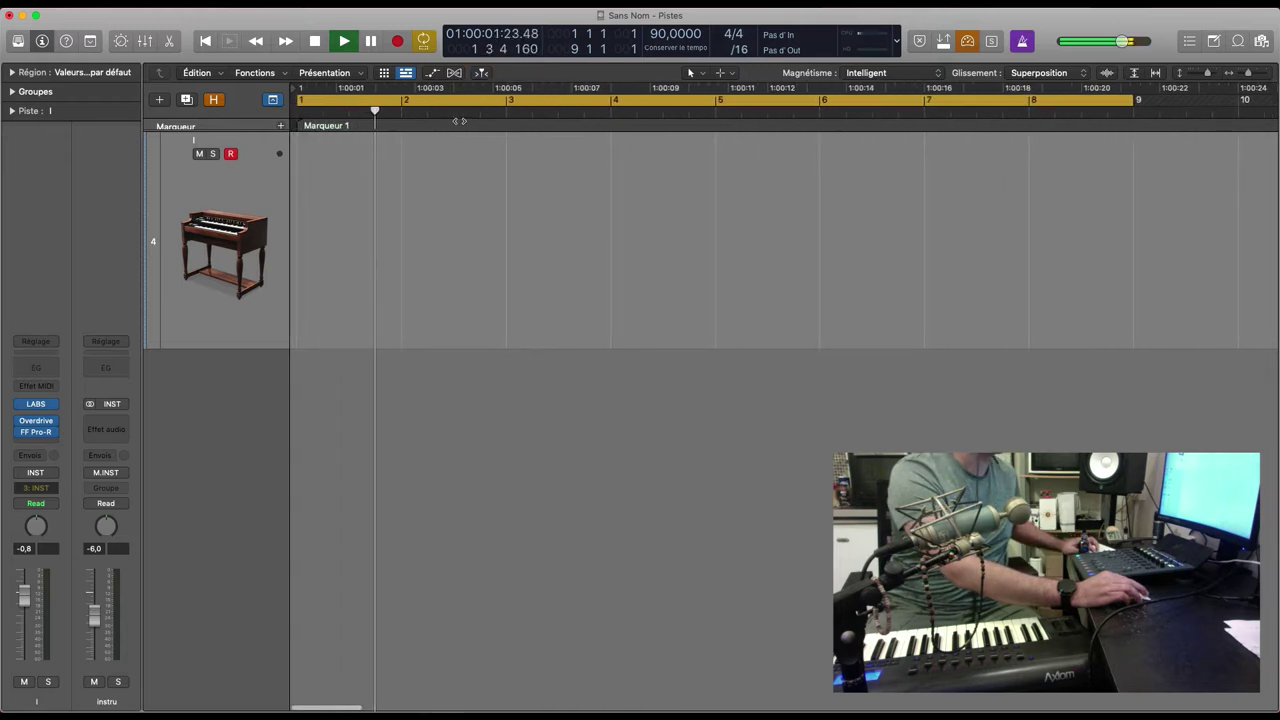
# Narrow the track header column slightly and set the cycle range from bar 1 to bar 4.
pyautogui.click(303, 101)
pyautogui.moveTo(303, 101); pyautogui.dragTo(477, 106)
pyautogui.hscroll(3, 330, 106)
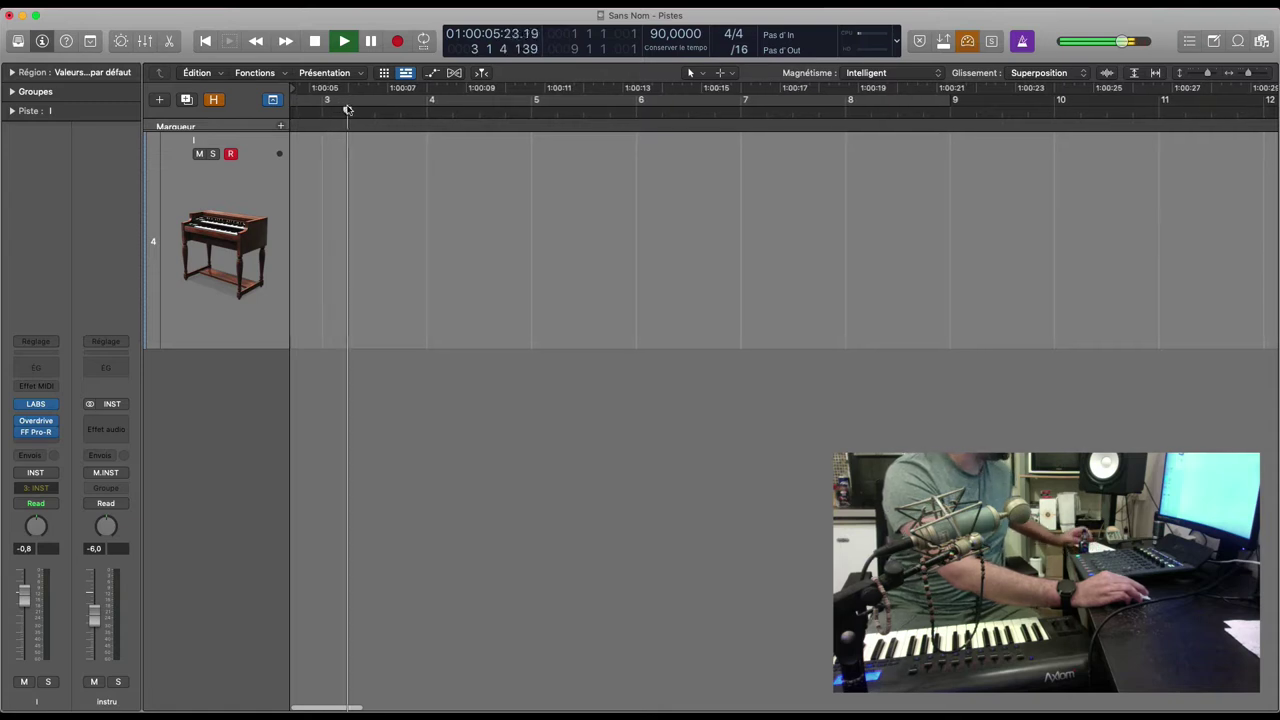
pyautogui.moveTo(287, 88); pyautogui.dragTo(270, 91)
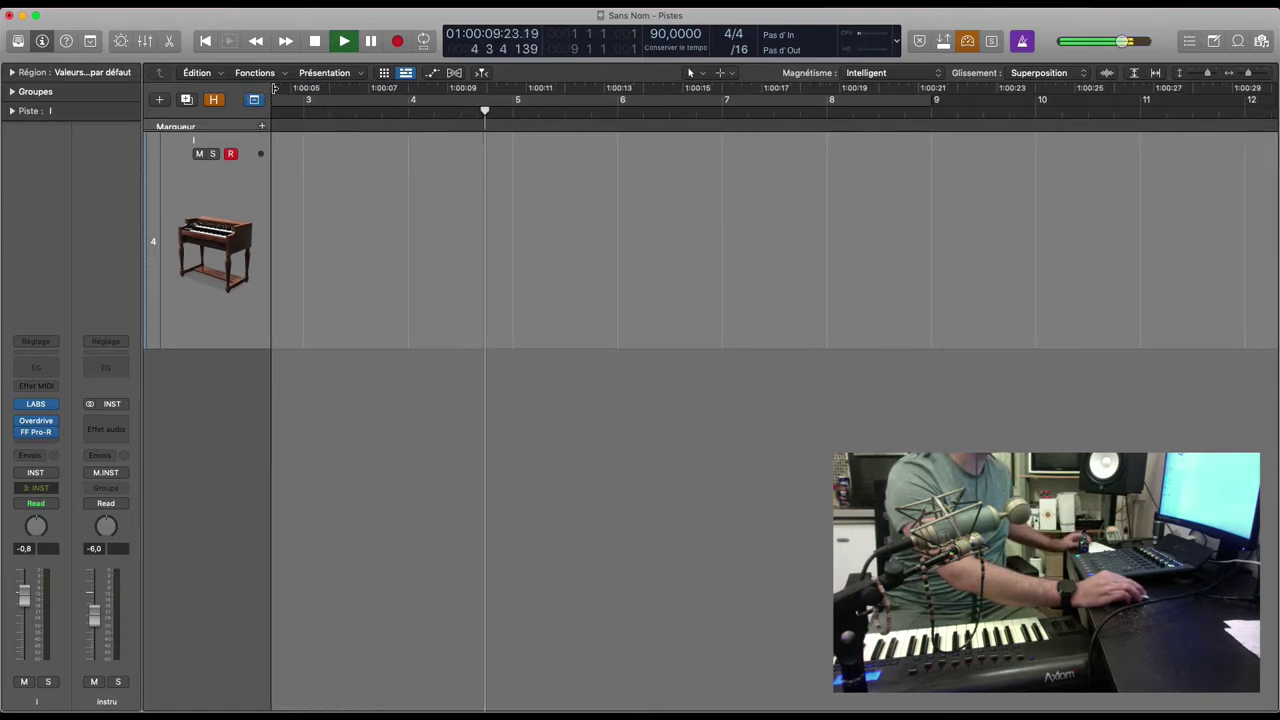
pyautogui.hscroll(-3, 324, 115)
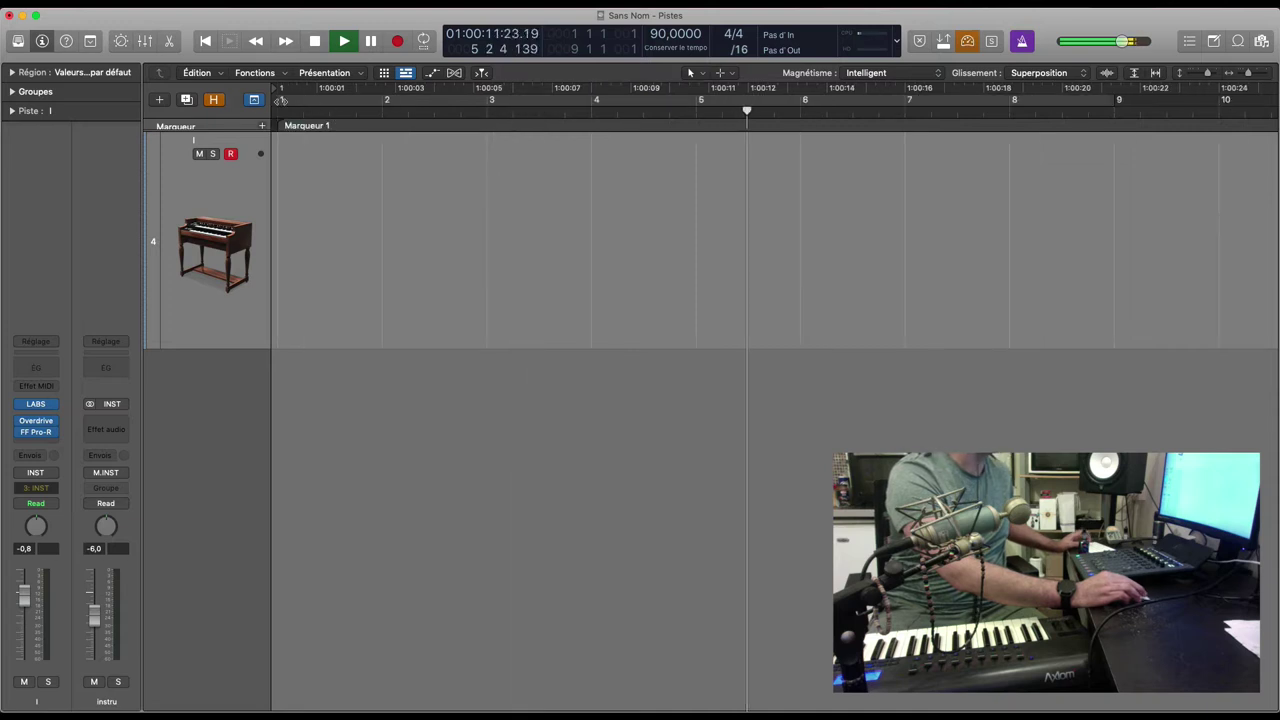
pyautogui.click(482, 92)
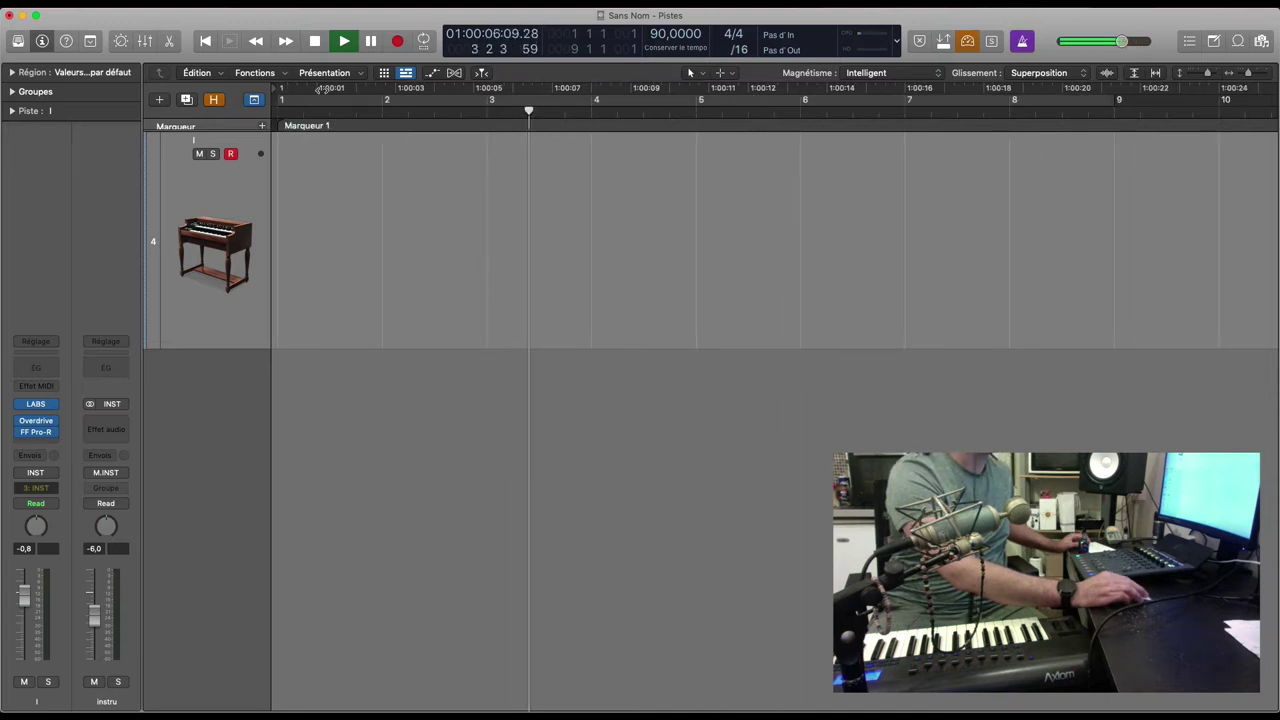
pyautogui.moveTo(505, 97); pyautogui.dragTo(594, 112)
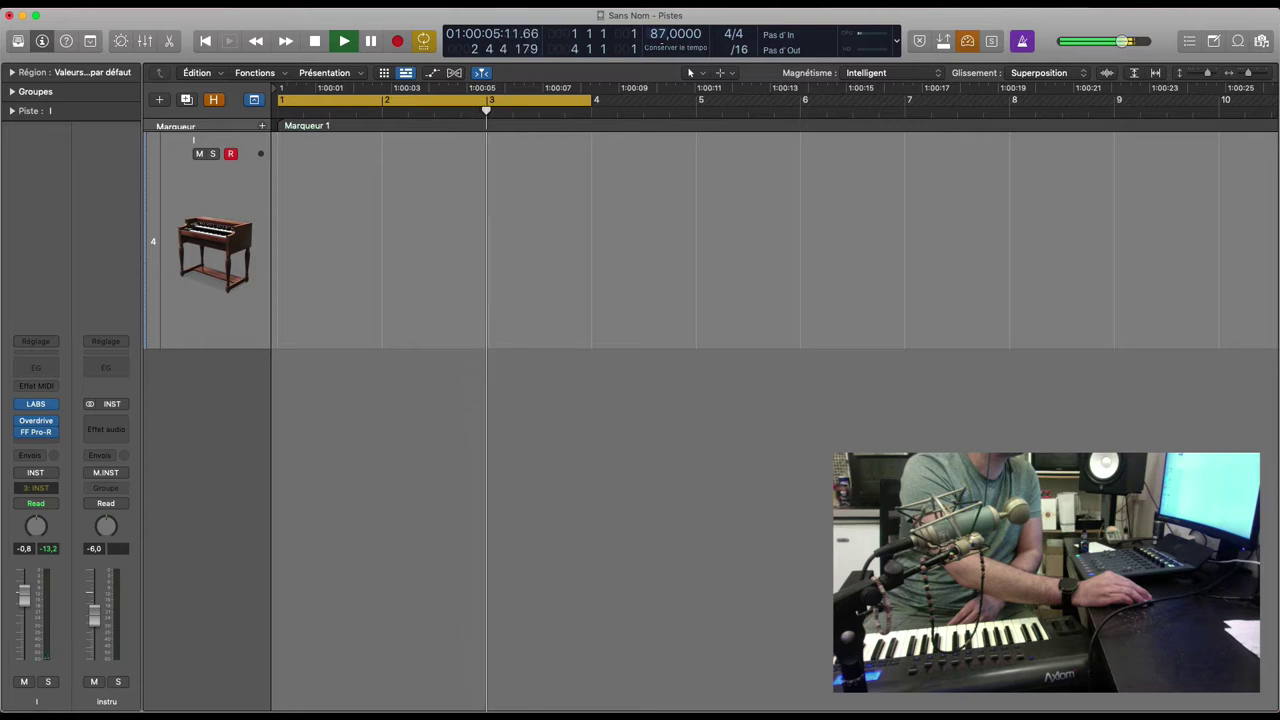
# Set the project tempo to 88 BPM and stop playback.
pyautogui.moveTo(662, 46); pyautogui.dragTo(662, 42)
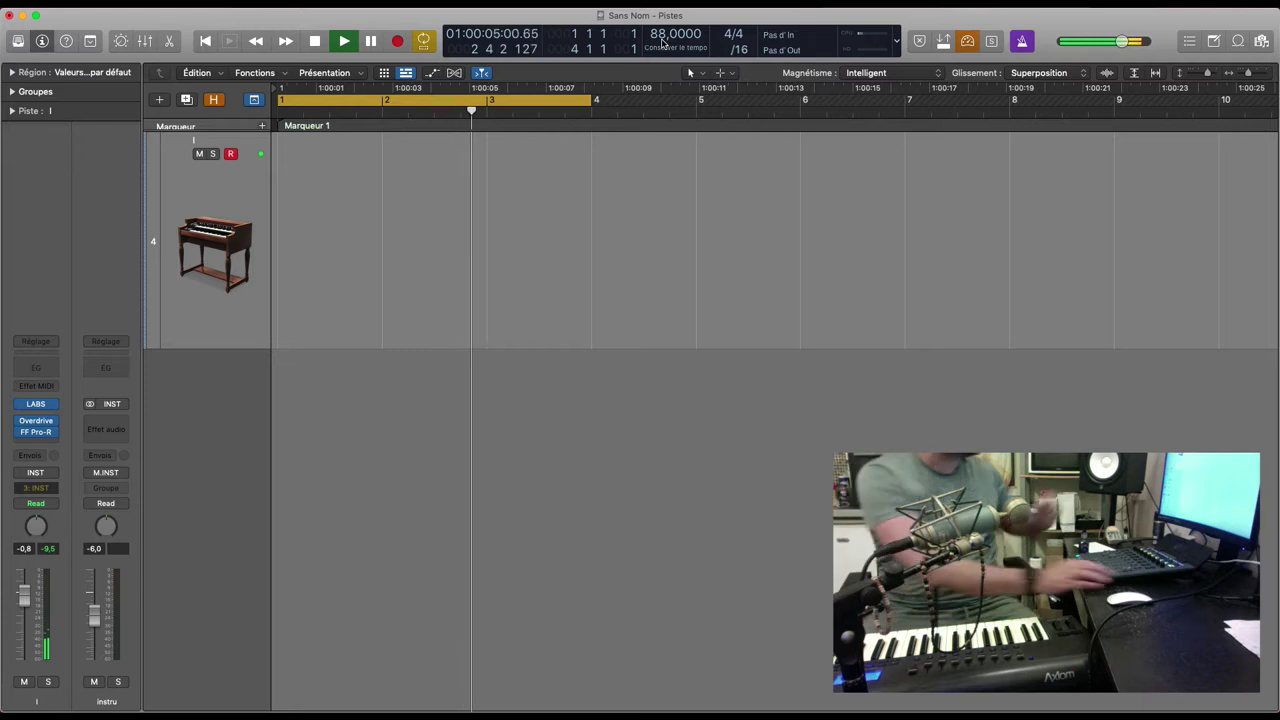
pyautogui.press('space')
# Extend the end of the cycle range to about bar 8 and turn cycle mode off.
pyautogui.press('super+Left')
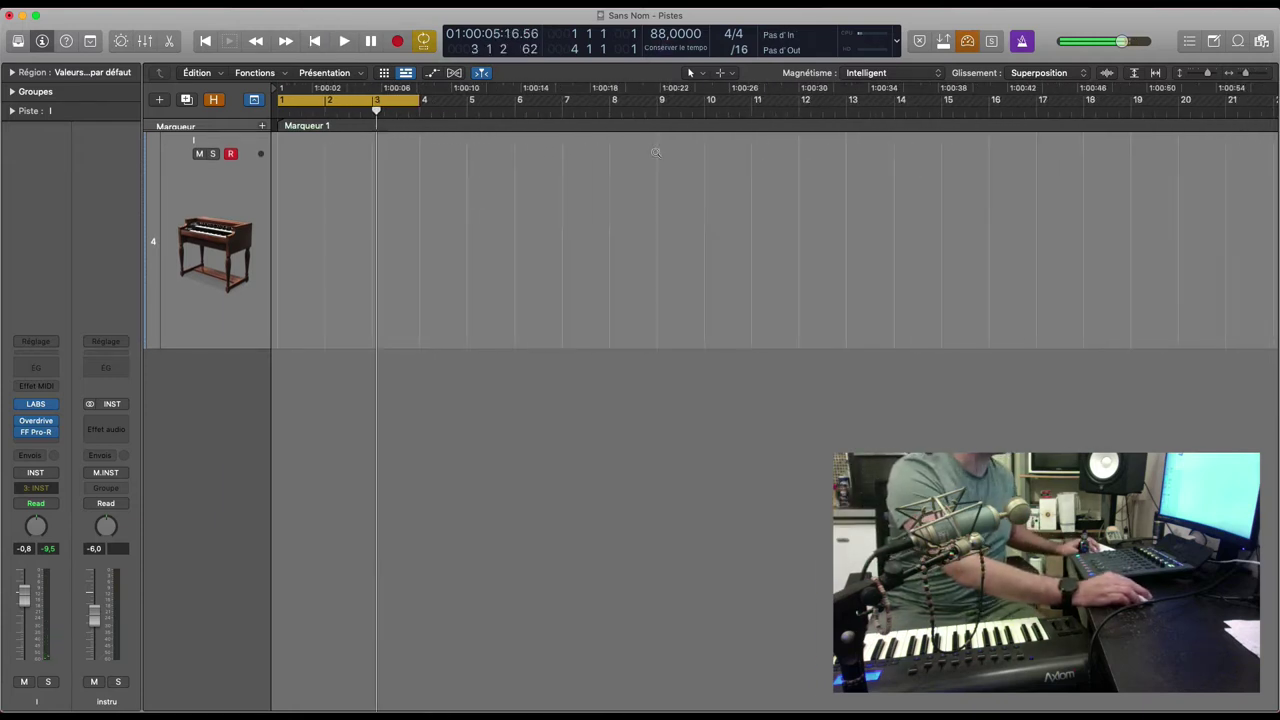
pyautogui.moveTo(420, 100); pyautogui.dragTo(616, 102)
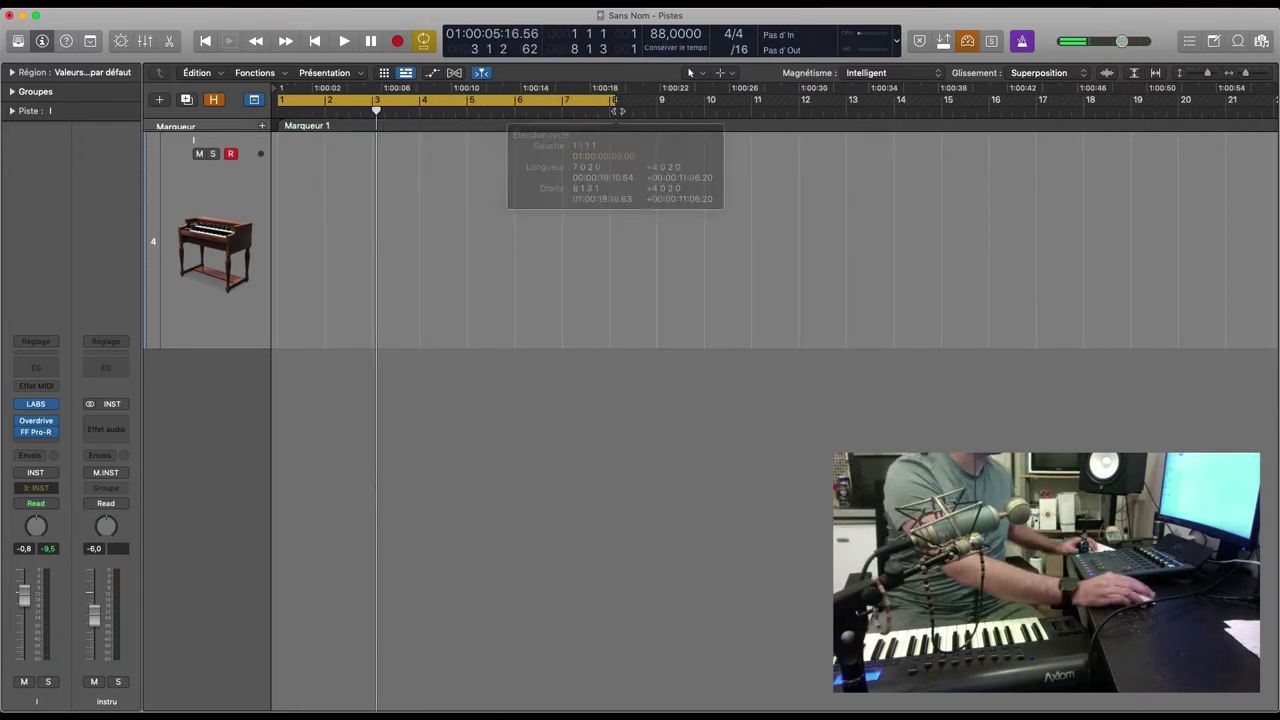
pyautogui.press('c')
# Record a four-bar chord part on the Moon Guitar instrument track and play it back from the start.
pyautogui.press('r')
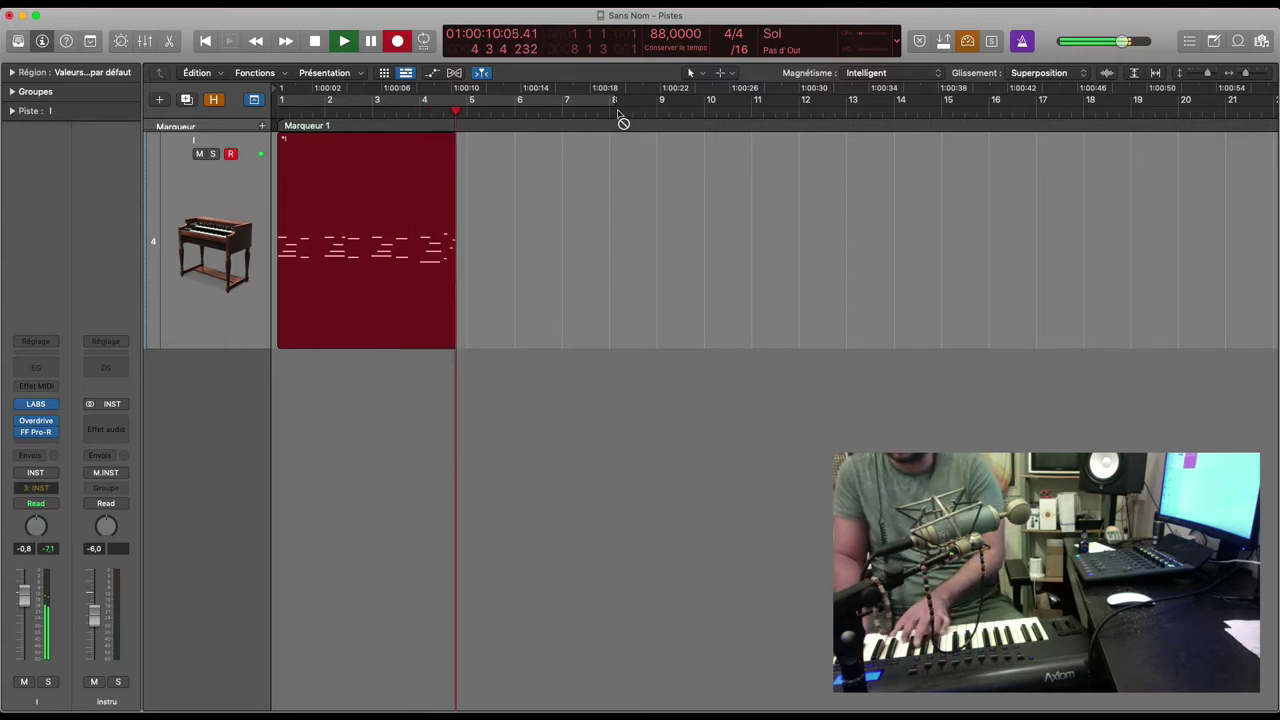
pyautogui.press('space')
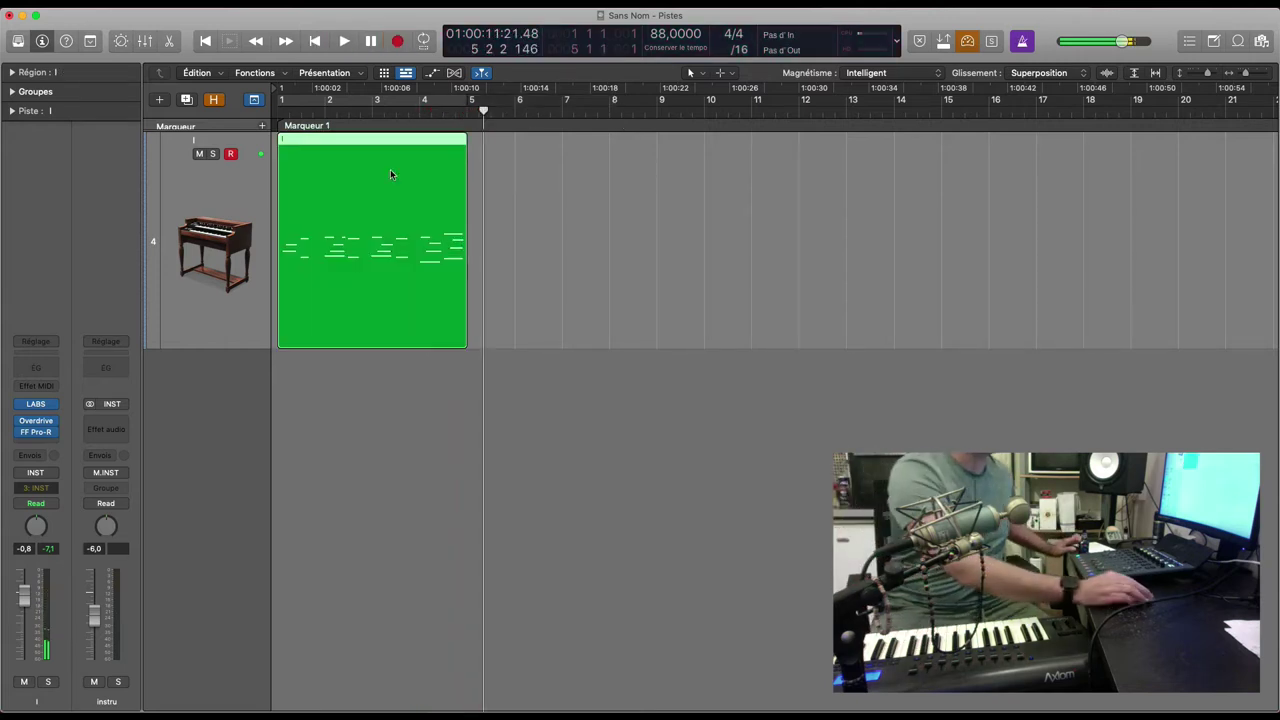
pyautogui.press('Return')
pyautogui.press('space')
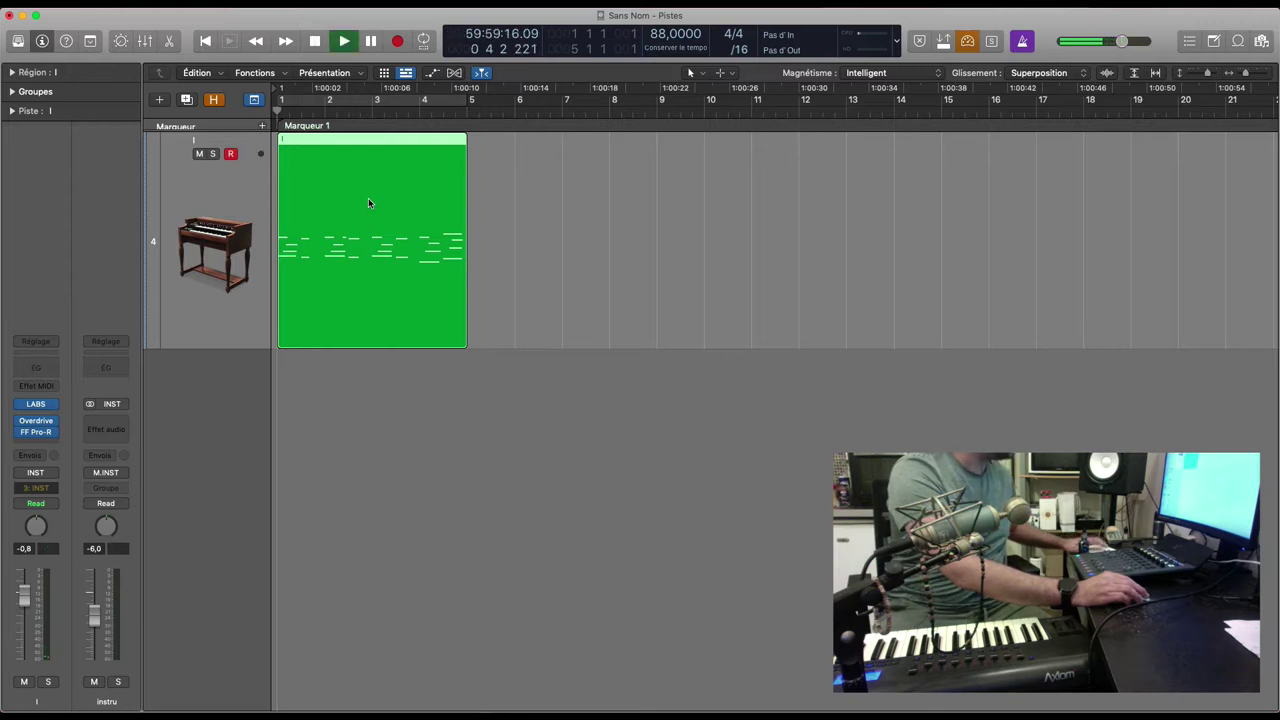
# Duplicate the instrument track and set the cycle range to the recorded region, bars 1 to 5.
pyautogui.press('cmd+d')
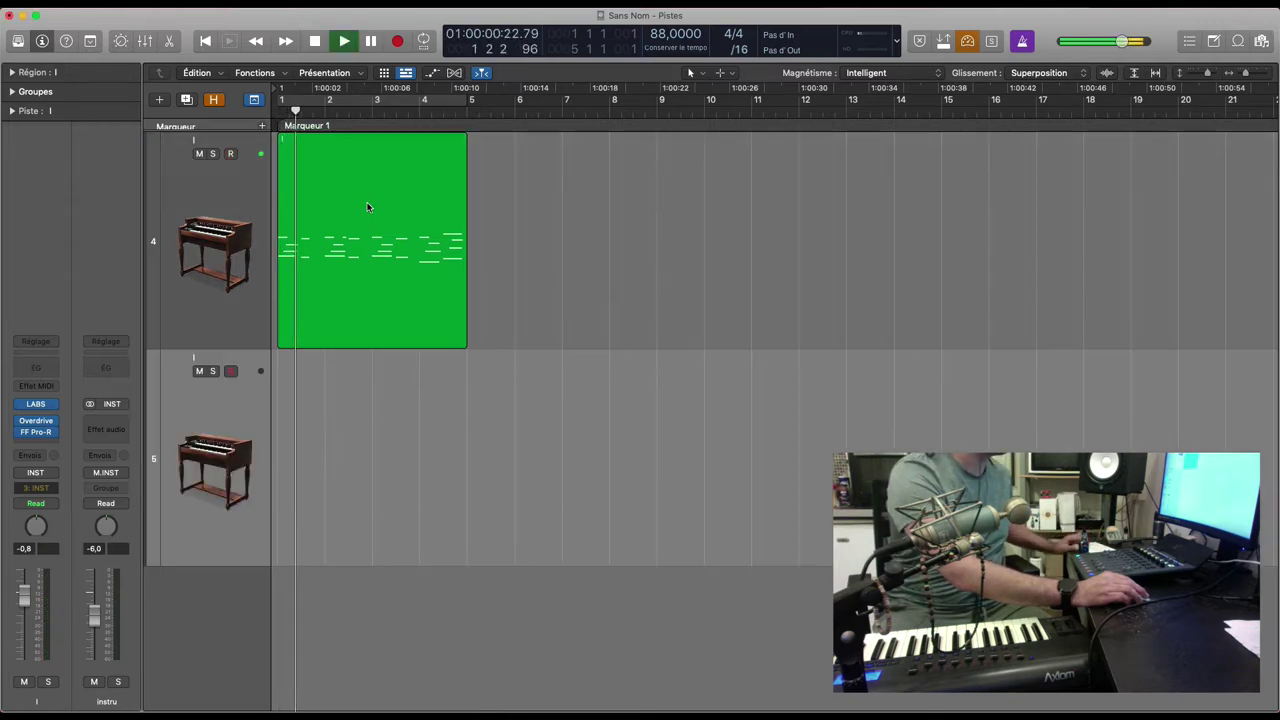
pyautogui.press('cmd+u')
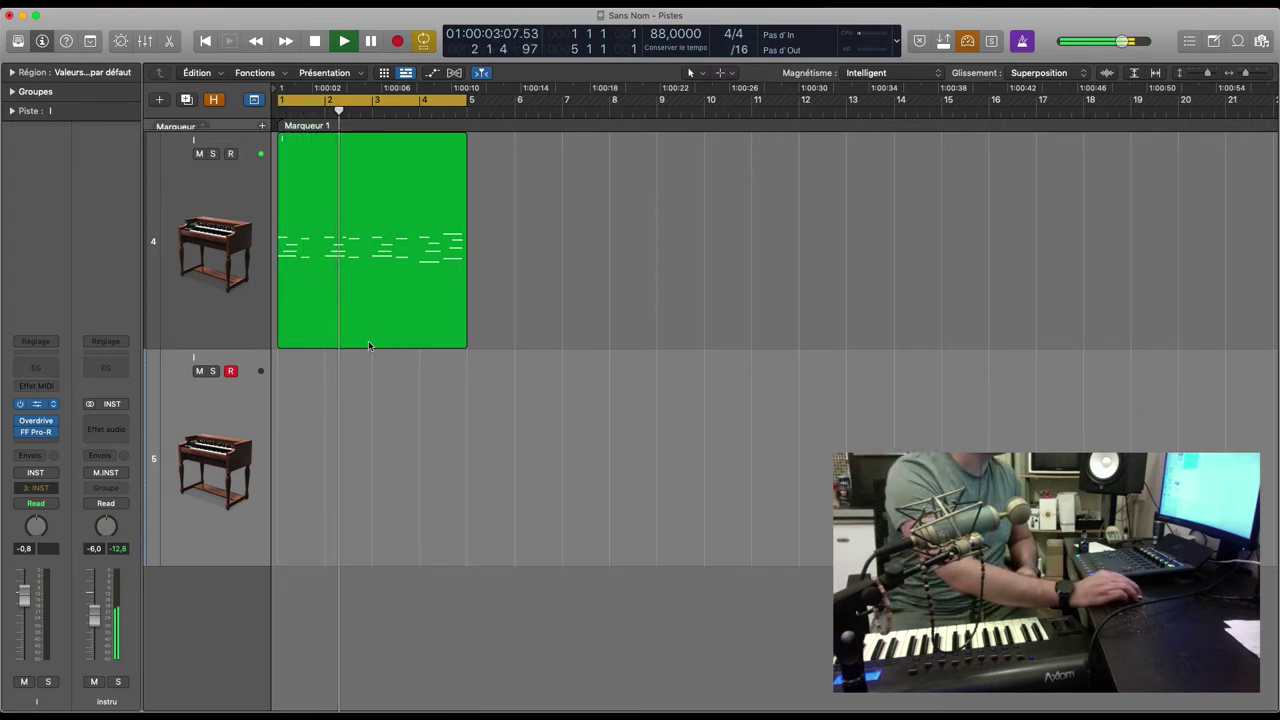
# Open only the duplicated track's LABS window, closing the original track's instrument window.
pyautogui.press('v')
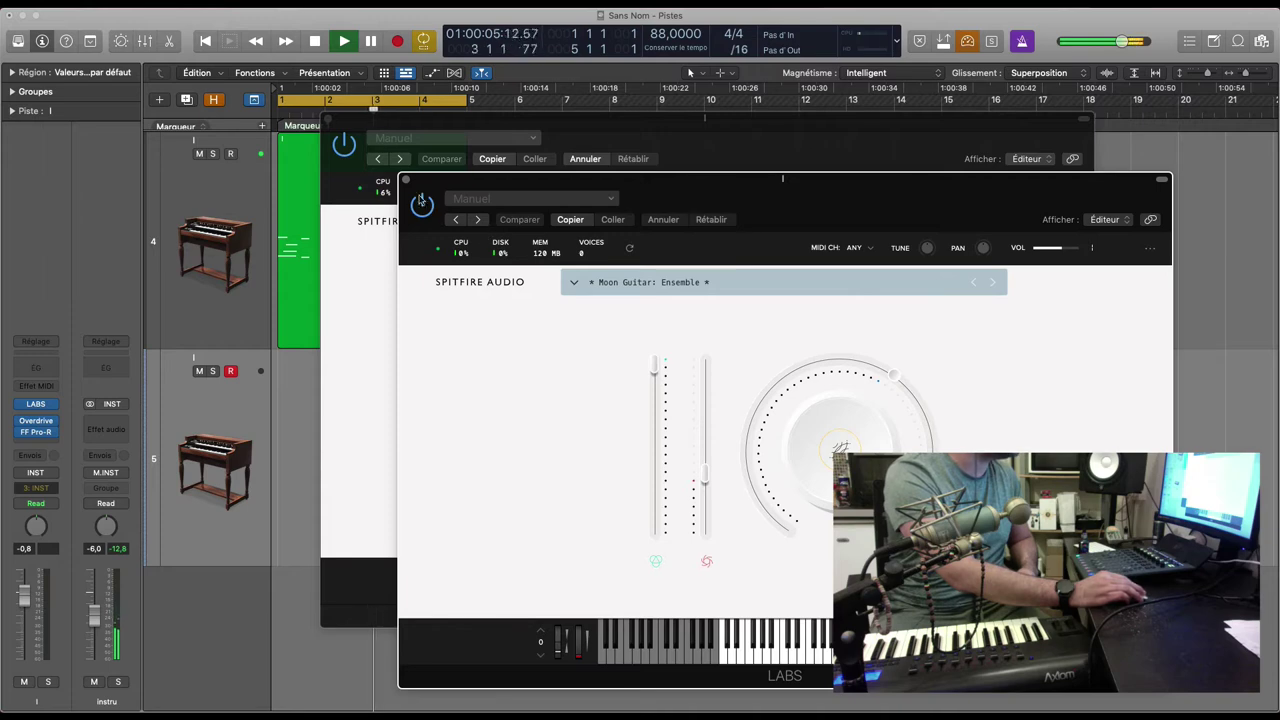
pyautogui.click(326, 119)
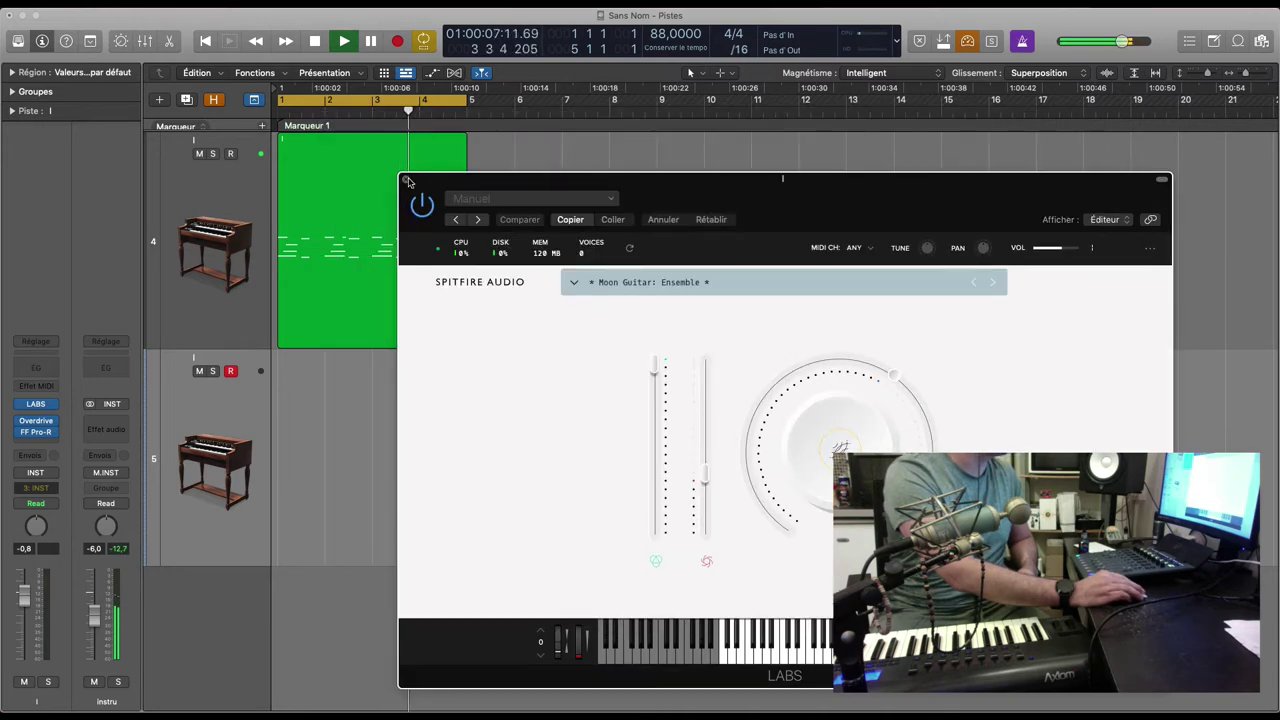
pyautogui.click(406, 180)
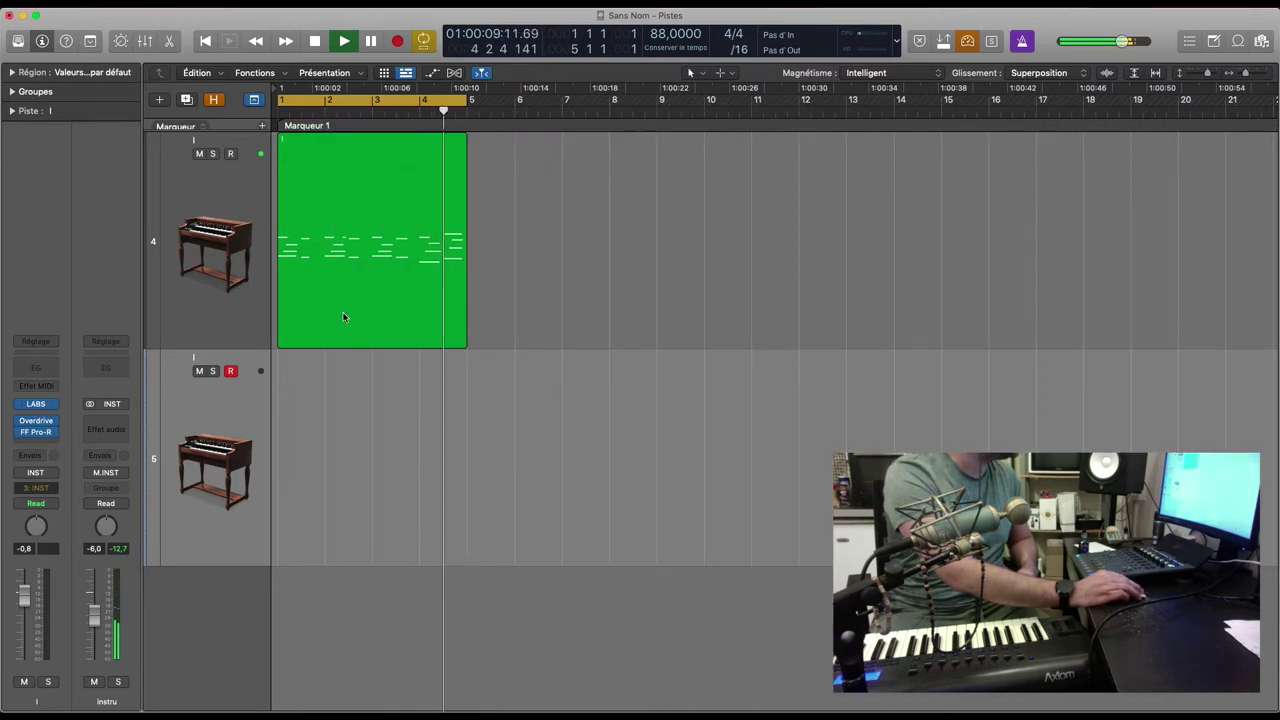
pyautogui.press('v')
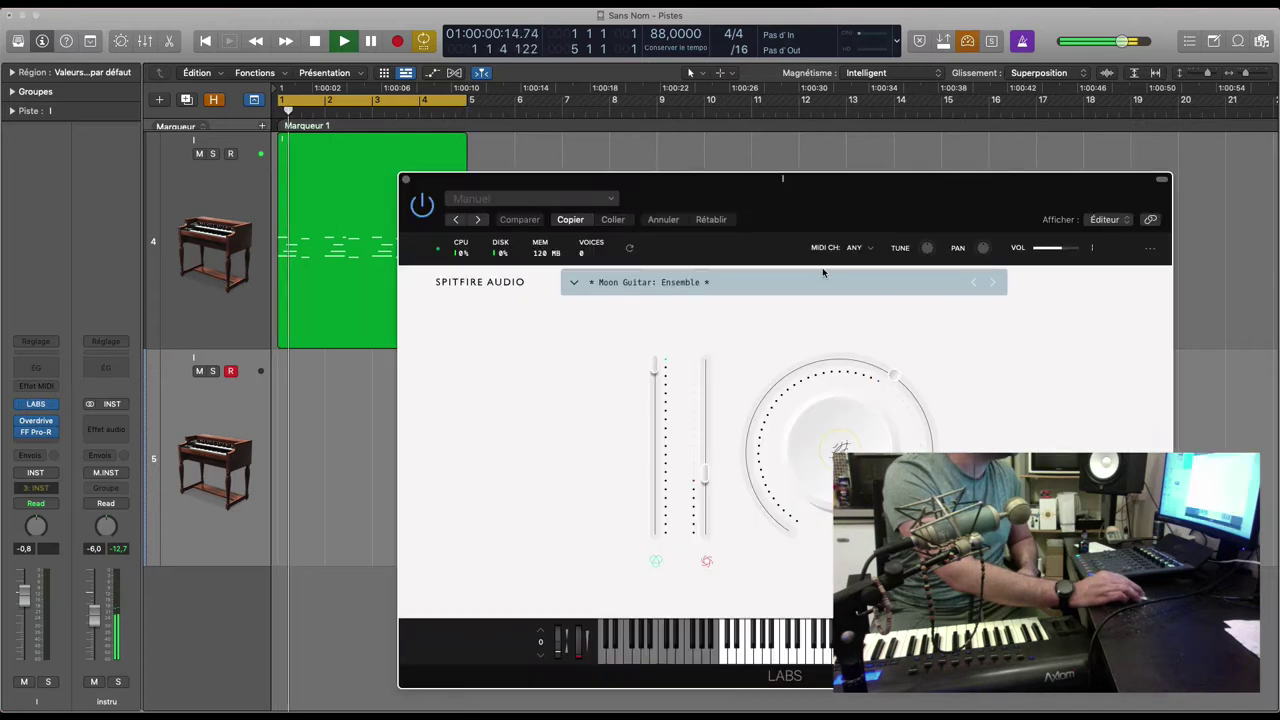
# Audition the next Moon Guitar presets, including Moon Guitar 01 and Trems, over the loop.
pyautogui.click(992, 283)
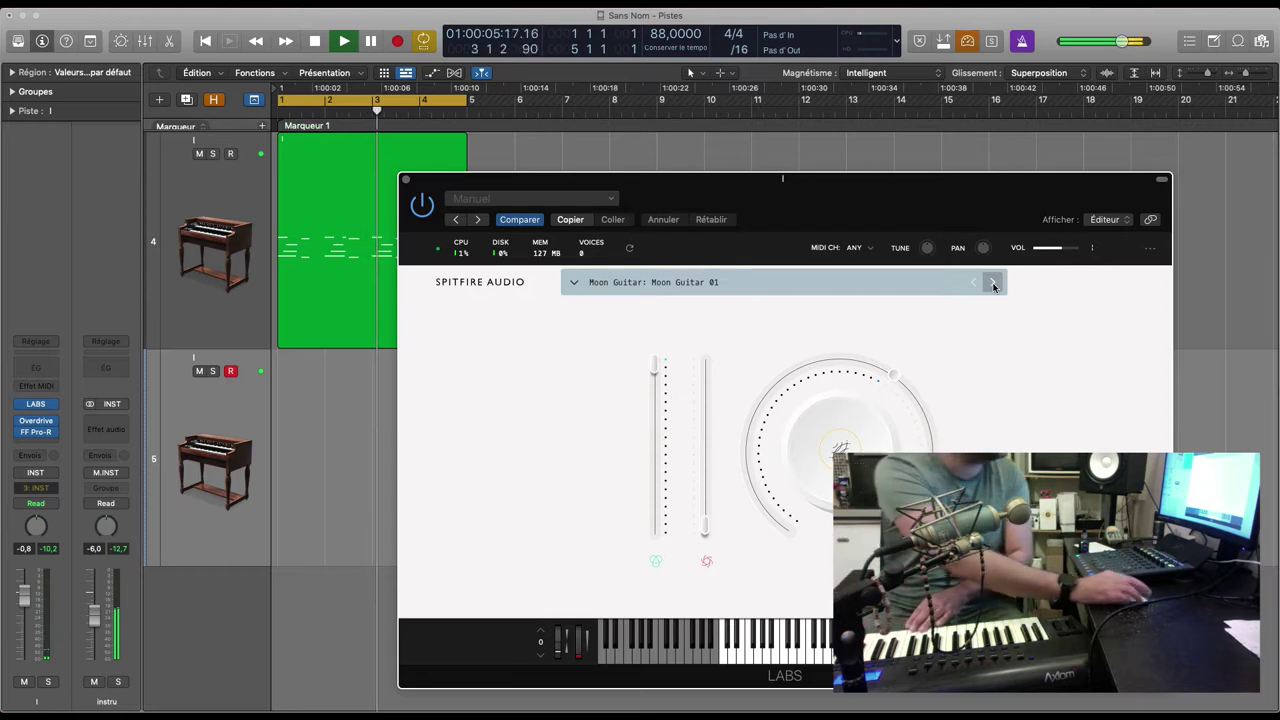
pyautogui.click(993, 284)
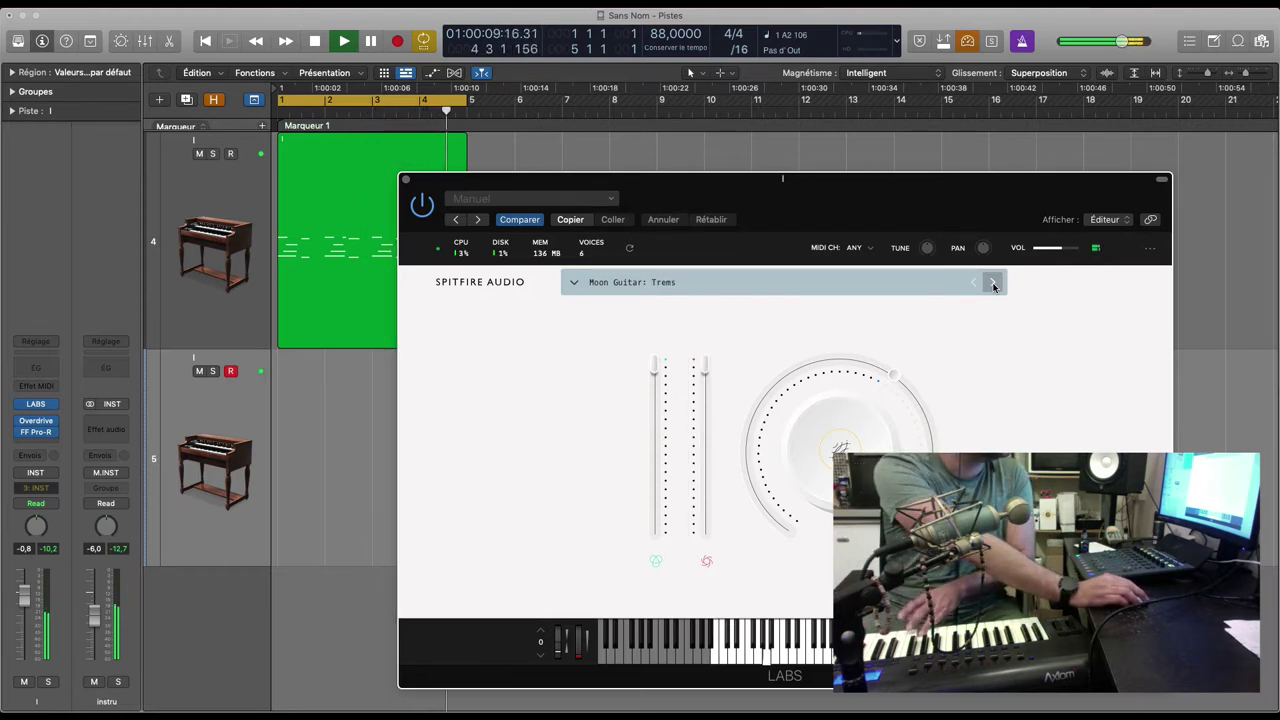
# Filter the LABS presets by Strings, load Frozen Strings Super Sul Tasto Cello on the duplicated track, and play the loop from the start.
pyautogui.click(595, 284)
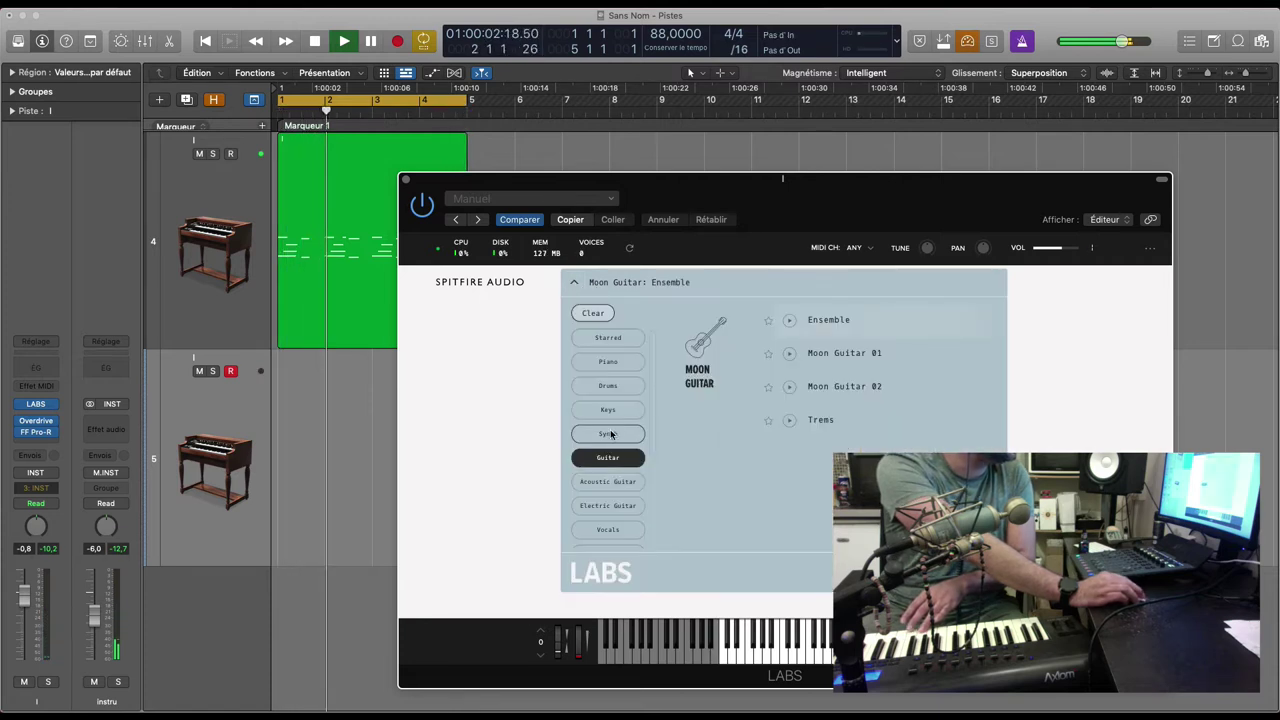
pyautogui.scroll(-5, 620, 410)
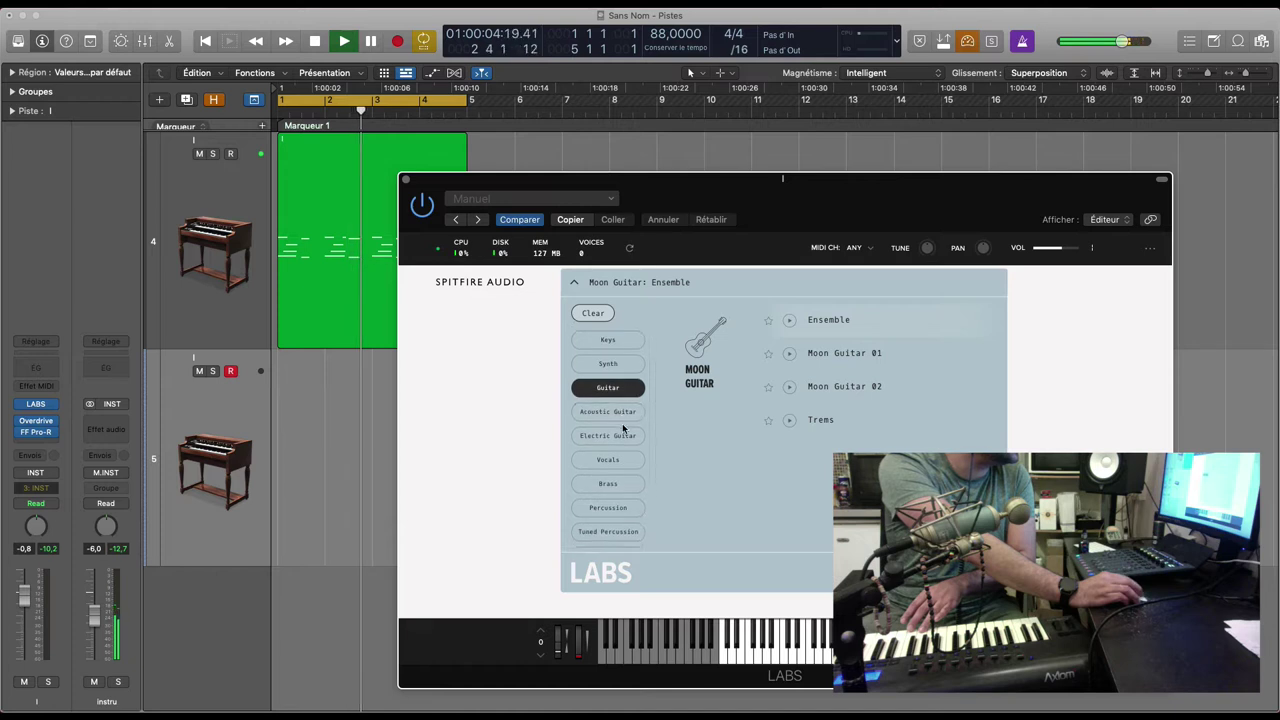
pyautogui.click(608, 490)
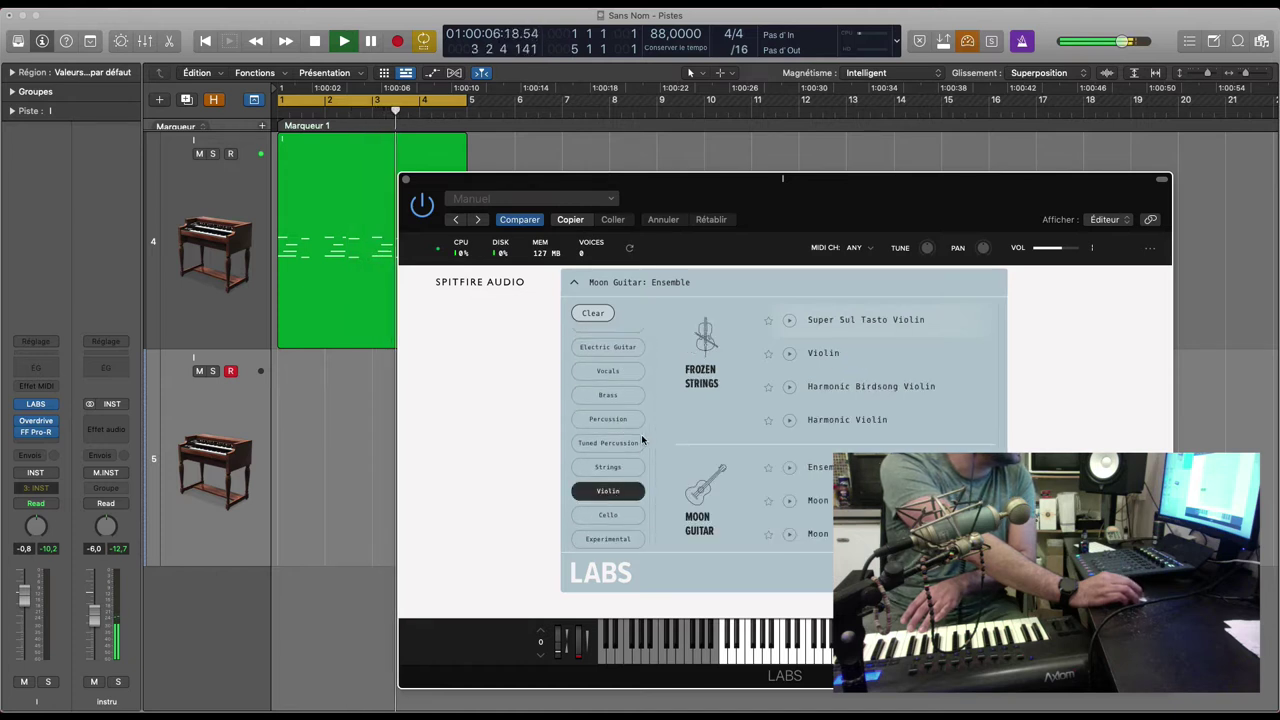
pyautogui.scroll(5, 608, 440)
pyautogui.click(593, 313)
pyautogui.scroll(-5, 608, 440)
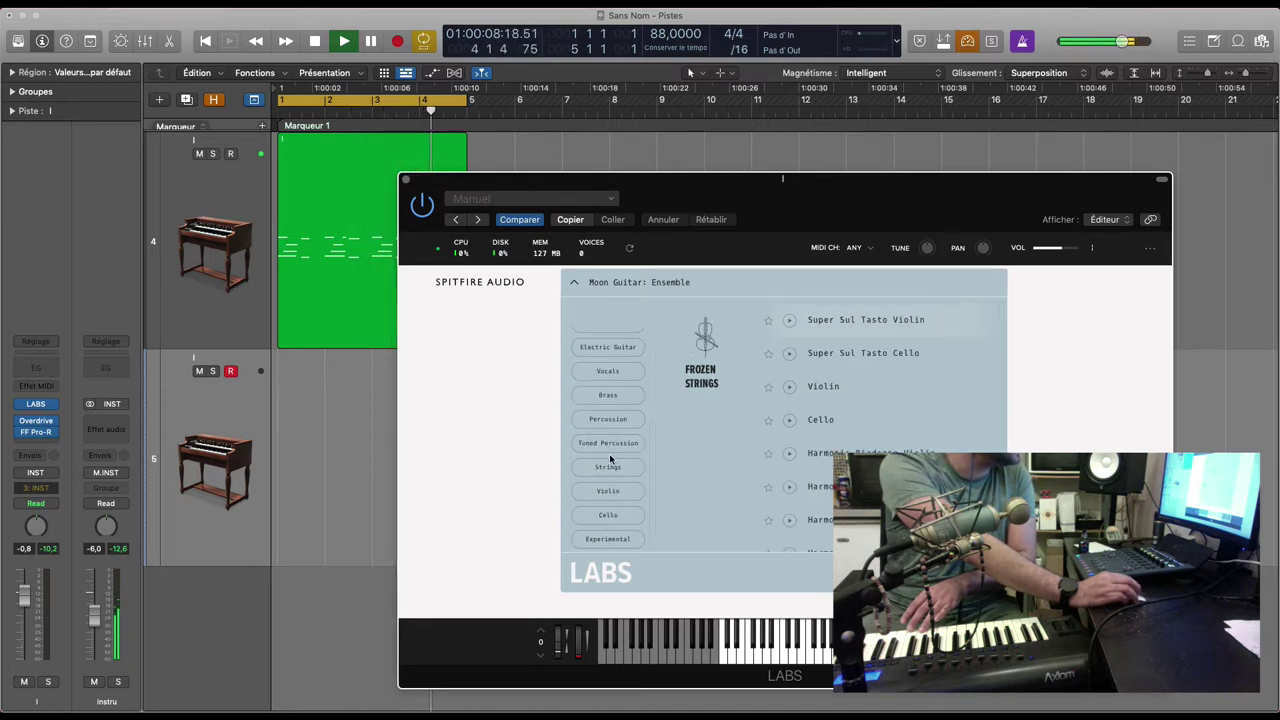
pyautogui.click(624, 494)
pyautogui.click(610, 490)
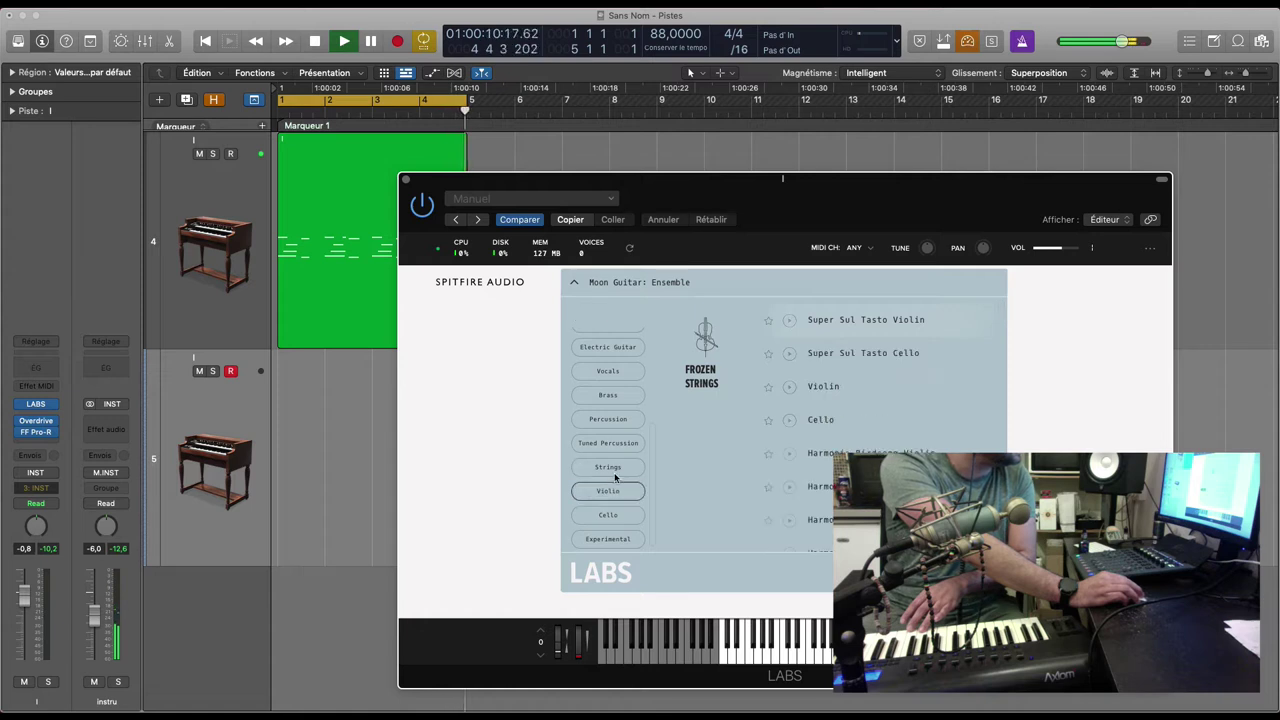
pyautogui.click(608, 466)
pyautogui.click(866, 319)
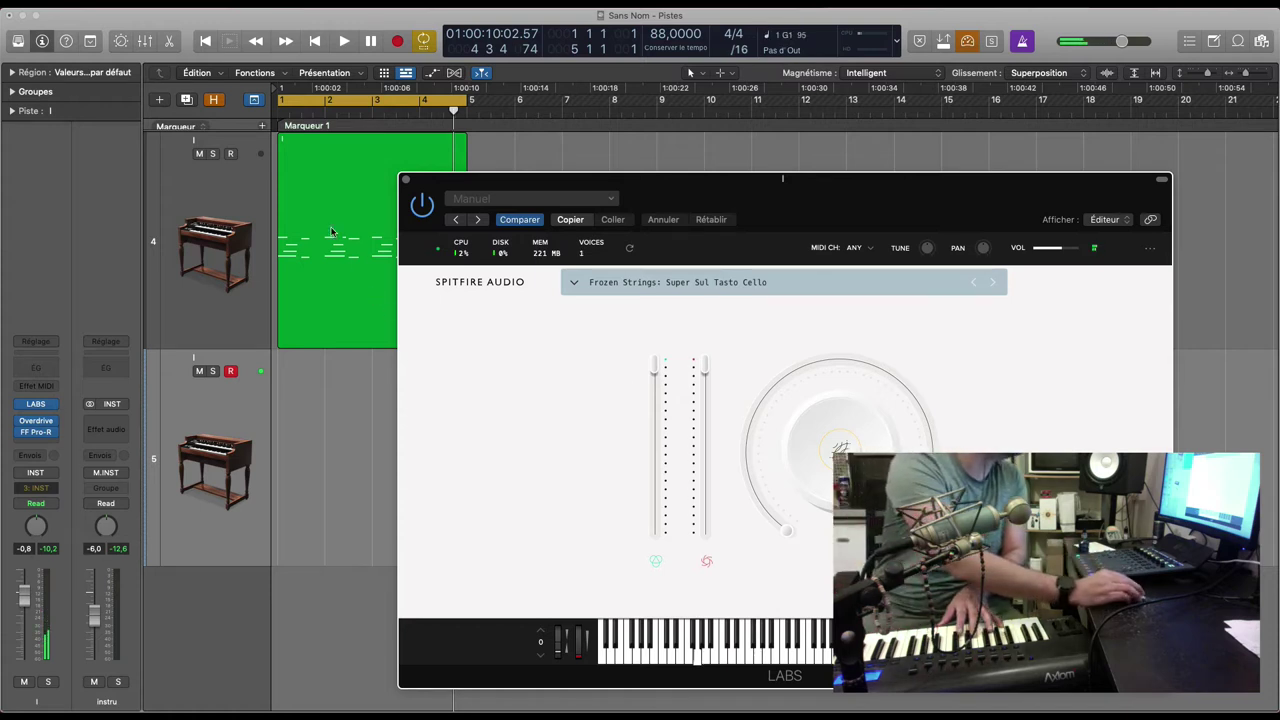
pyautogui.press('Return')
pyautogui.press('space')
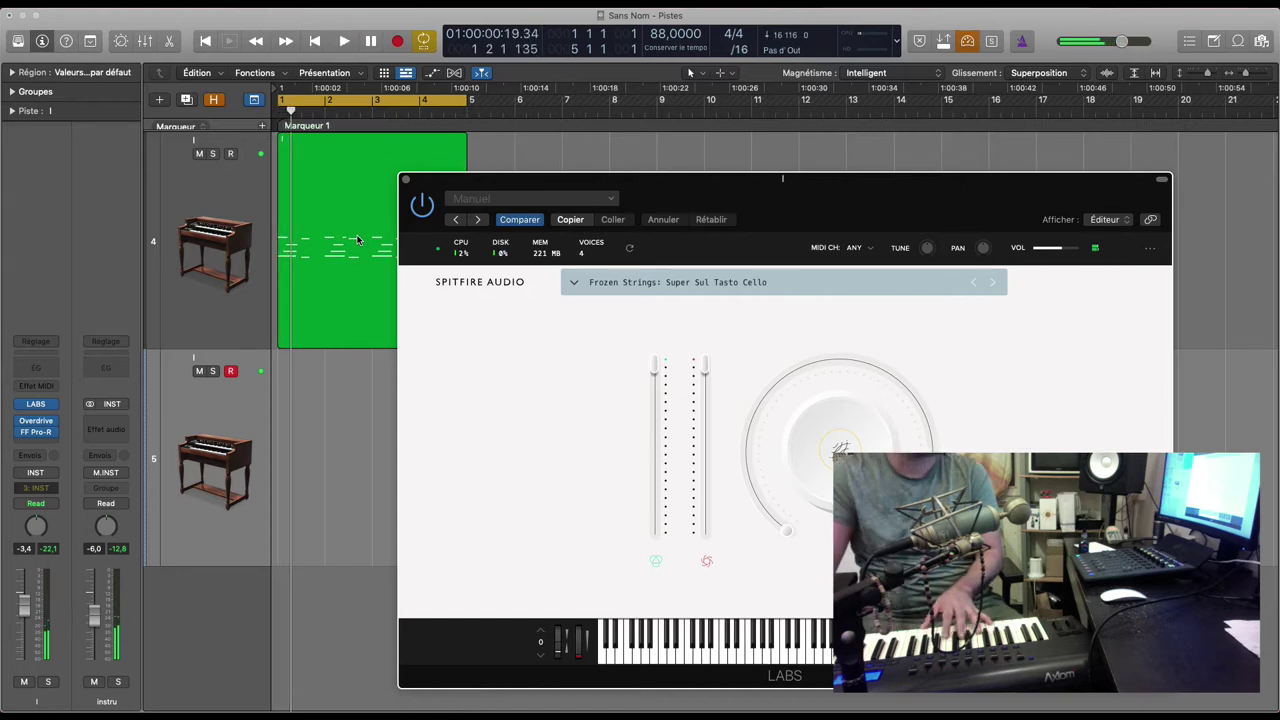
# Record the cello strings part on the duplicated track over bars 1 to 5, stop playback and hide the plug-in windows.
pyautogui.press('r')
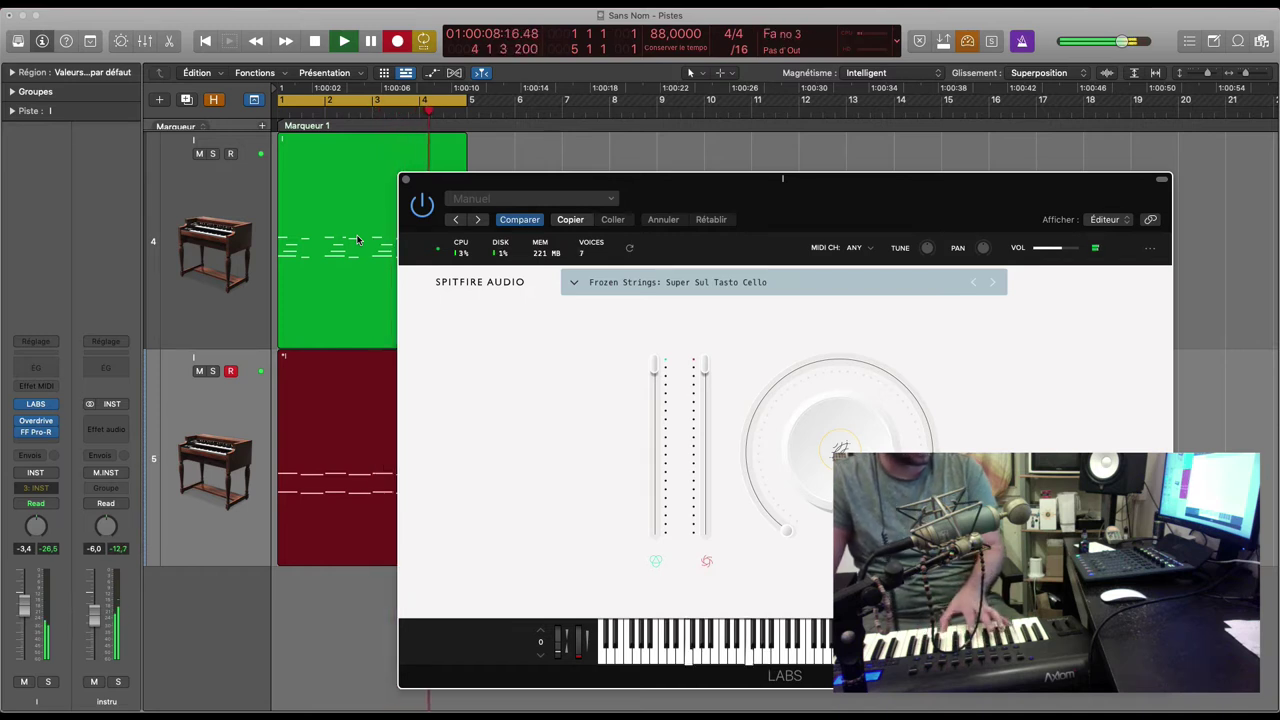
pyautogui.hotkey('shift', 'r')
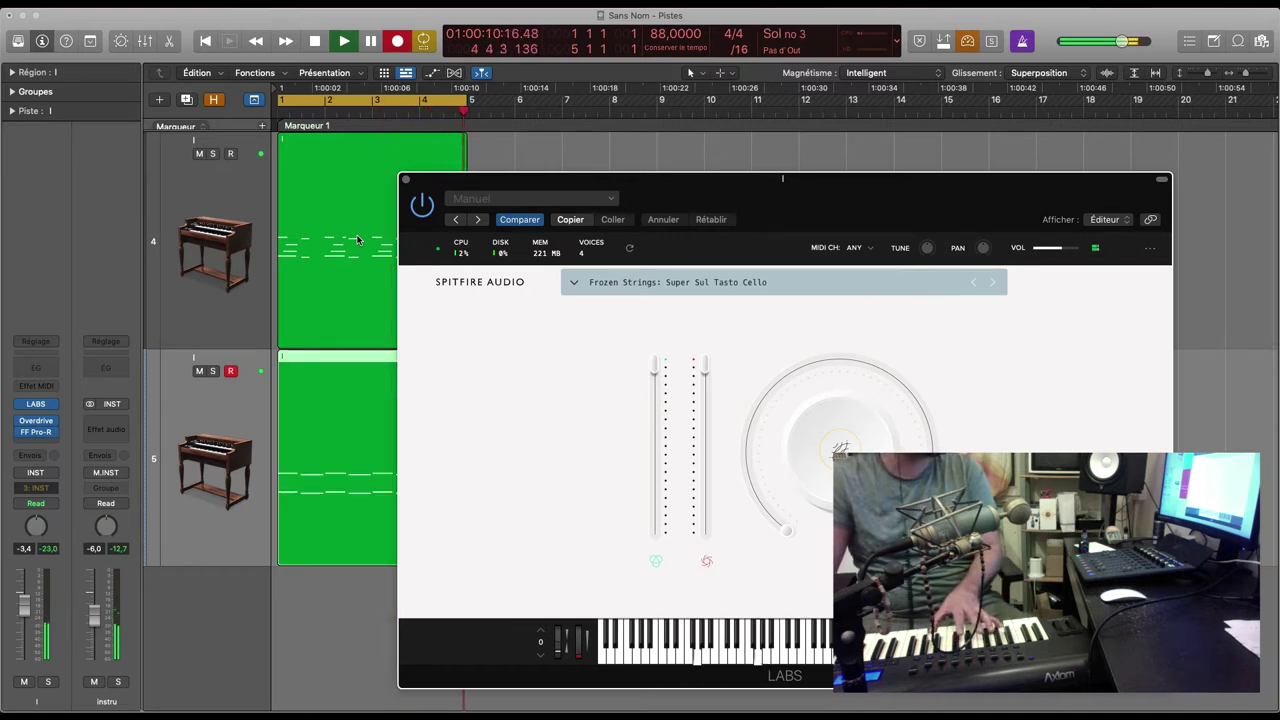
pyautogui.press('space')
pyautogui.press('v')
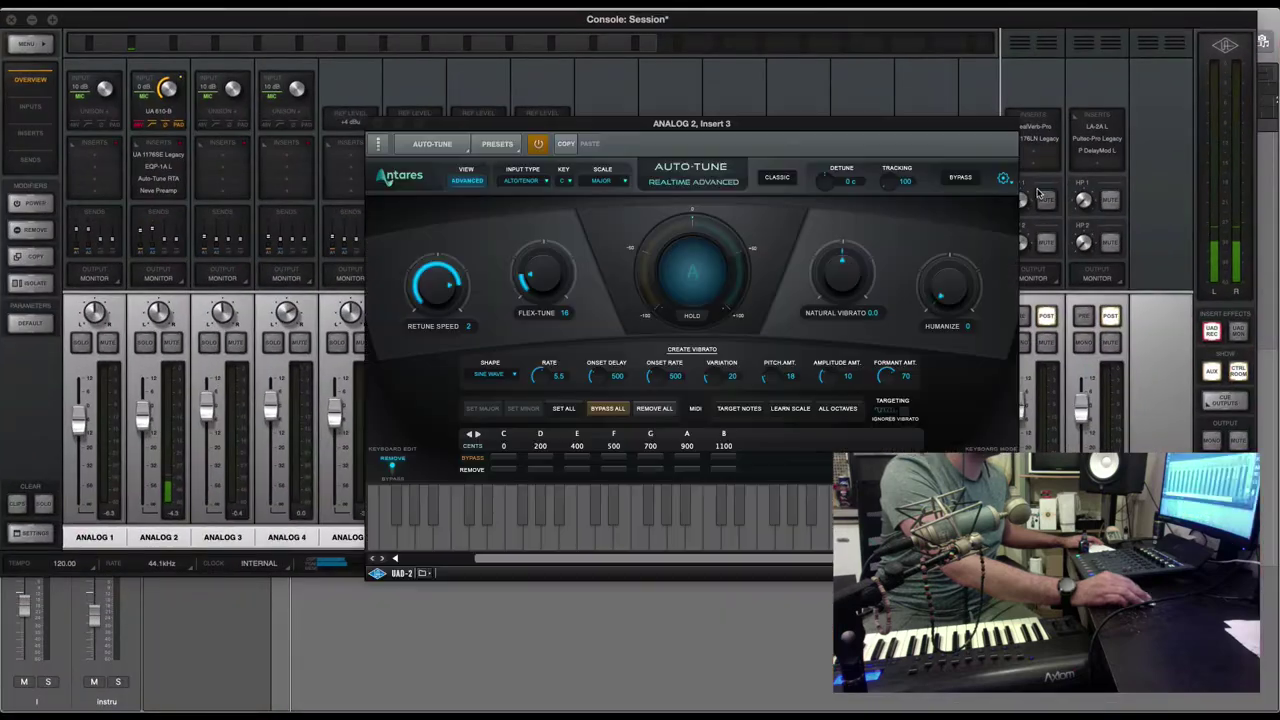
# In the Universal Audio Console, switch off the P DelayMod L, RealVerb-Pro and Auto-Tune inserts and close their windows.
pyautogui.click(1079, 155)
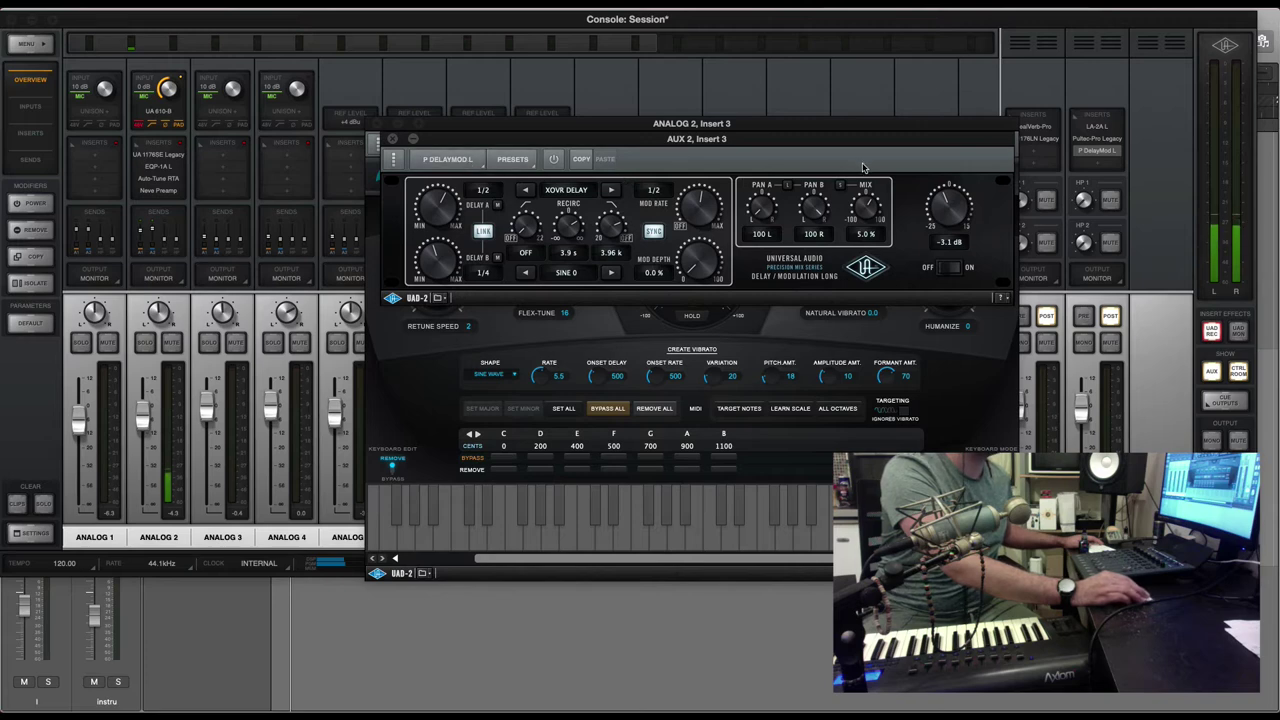
pyautogui.click(1040, 128)
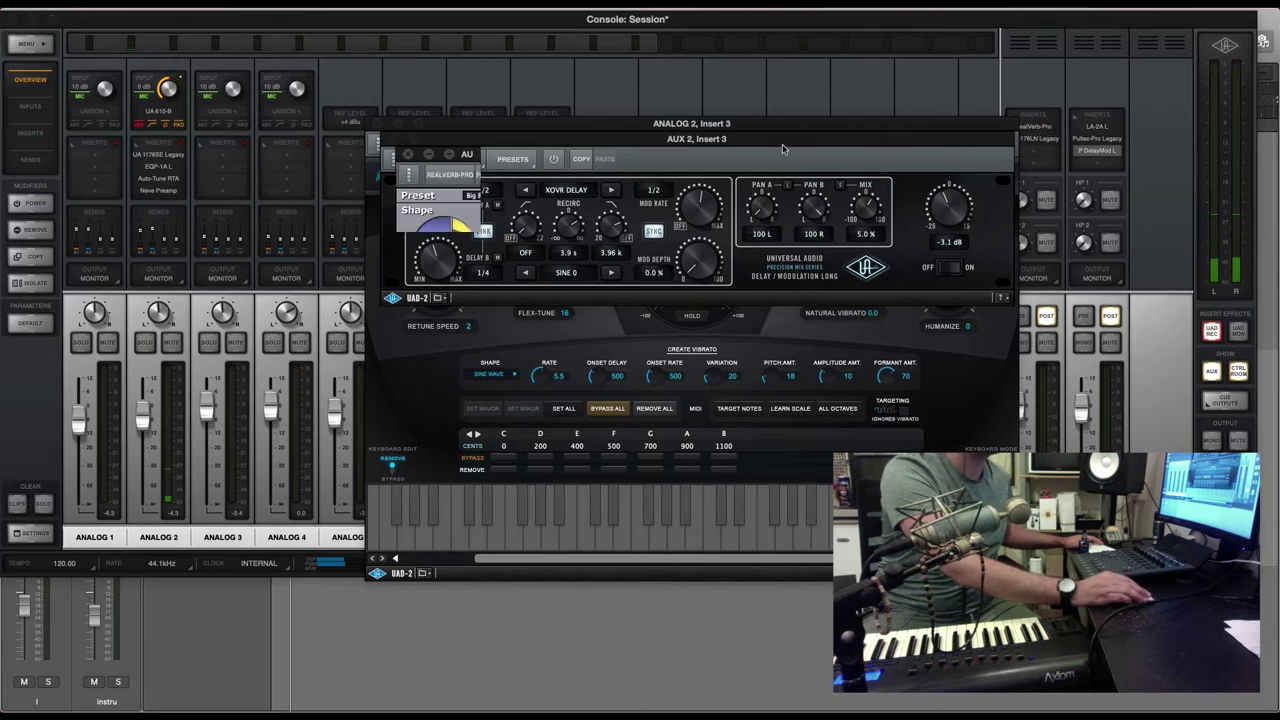
pyautogui.click(405, 153)
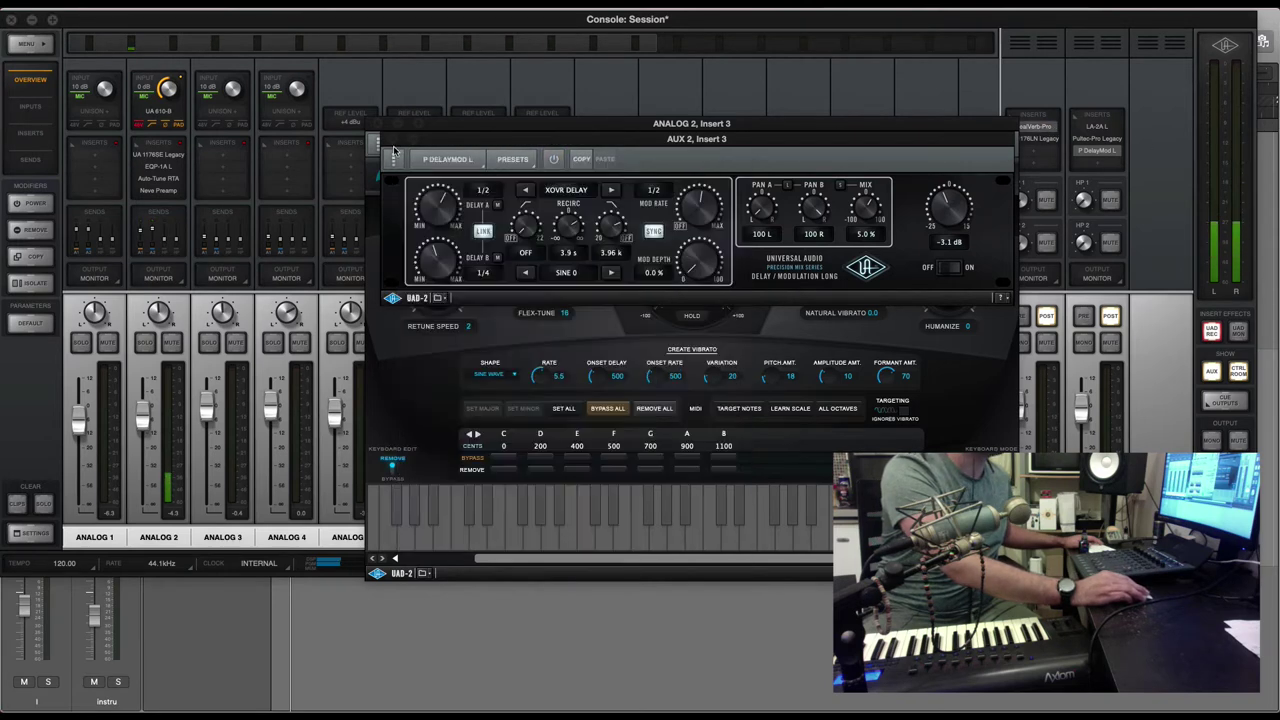
pyautogui.click(390, 141)
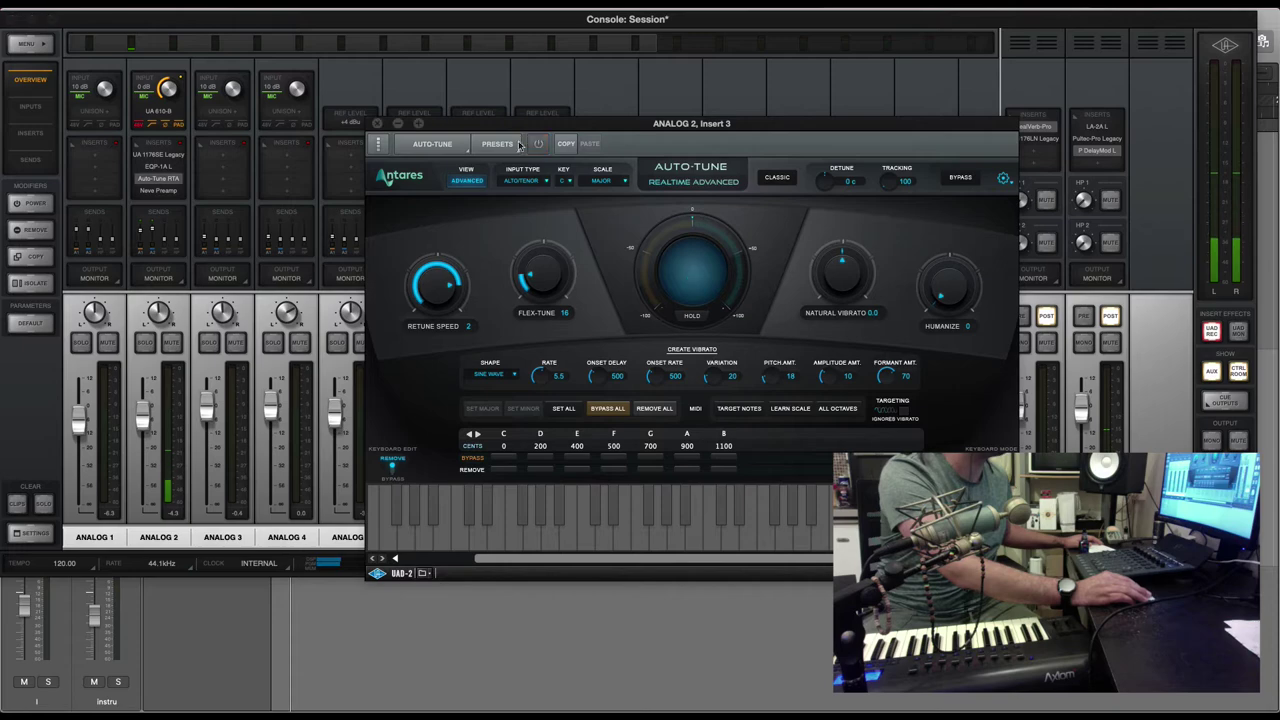
pyautogui.click(378, 124)
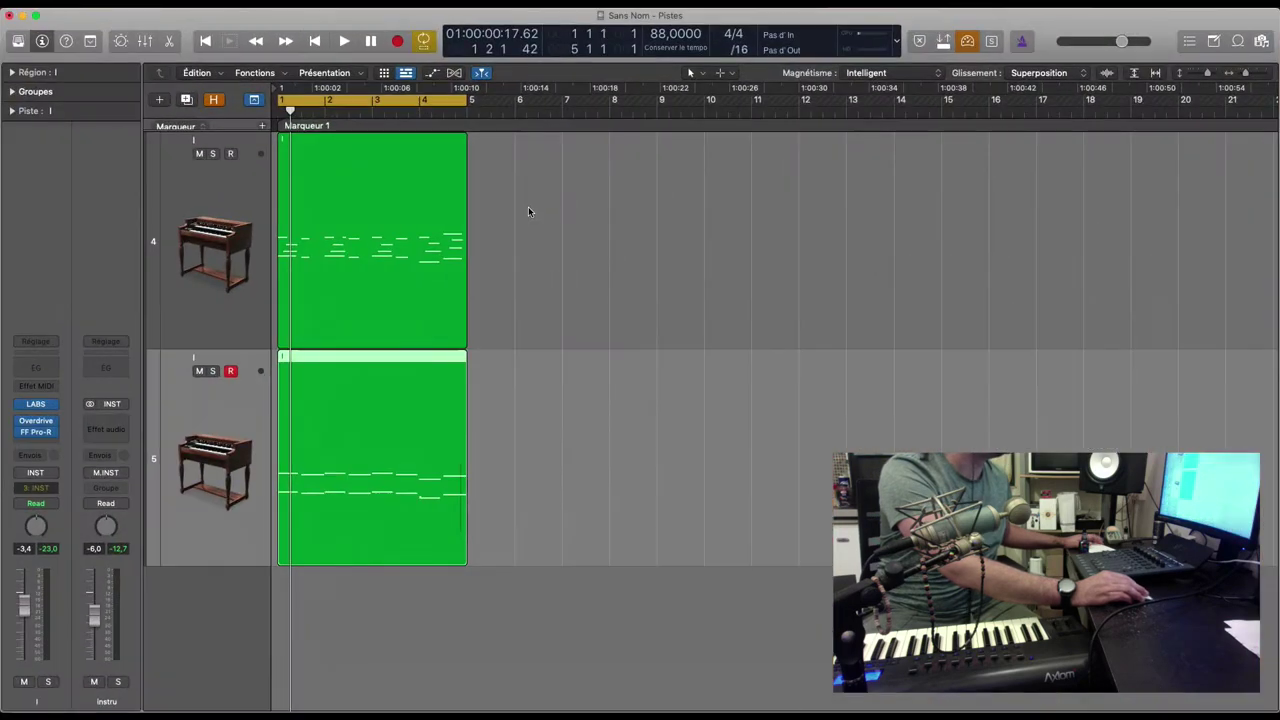
# Return to the Logic Pro arrangement, play the loop with the strings track soloed, and reset its volume to 0.0 dB.
pyautogui.click(566, 212)
pyautogui.press('space')
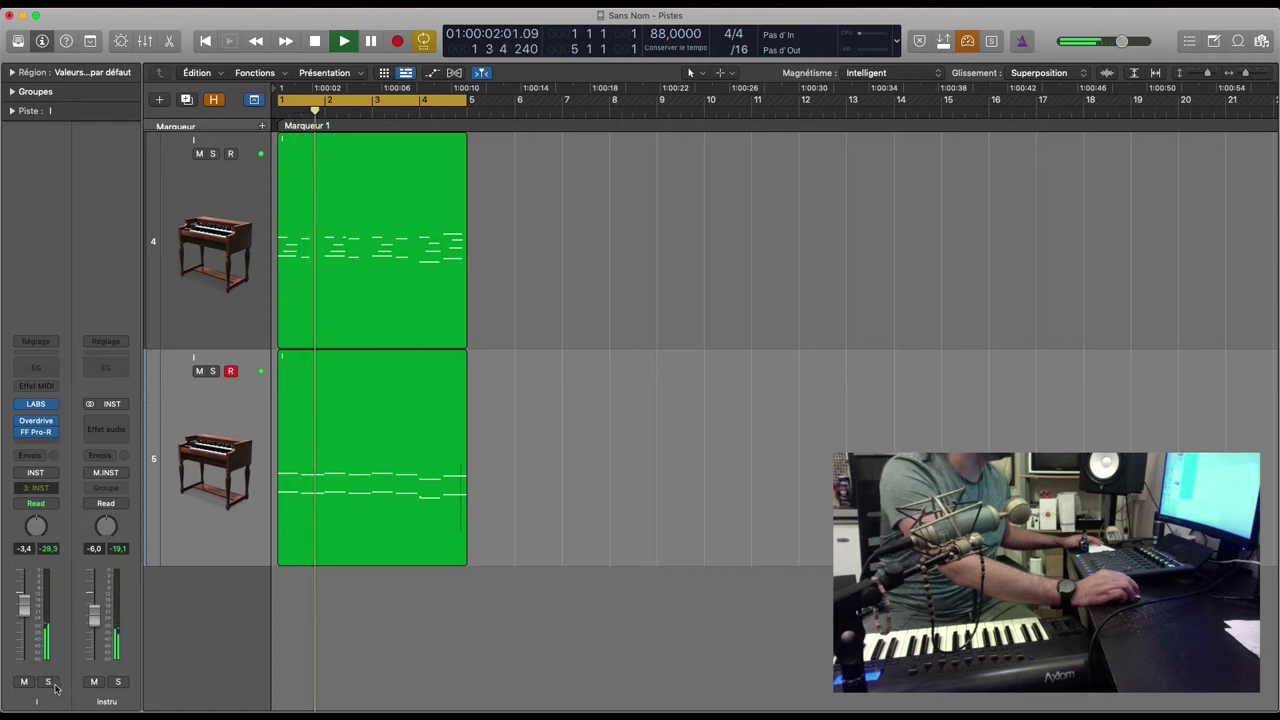
pyautogui.press('s')
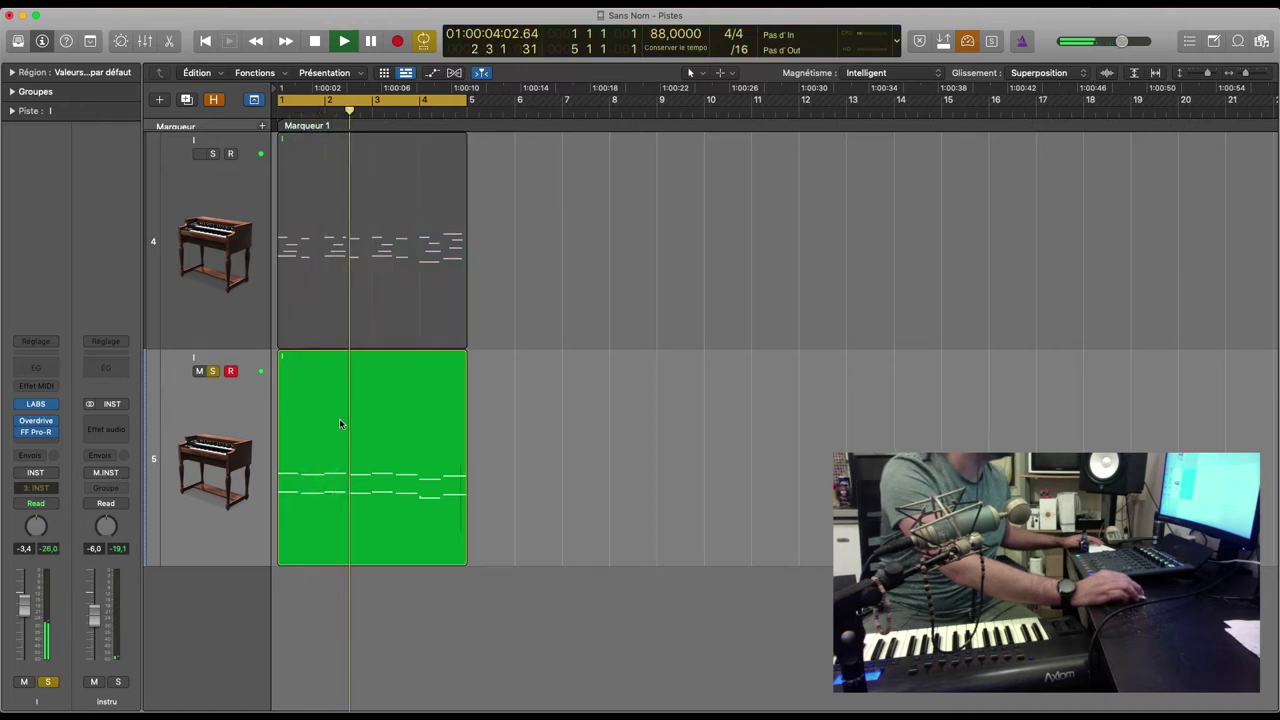
pyautogui.keyDown('alt'); pyautogui.click(27, 611); pyautogui.keyUp('alt')
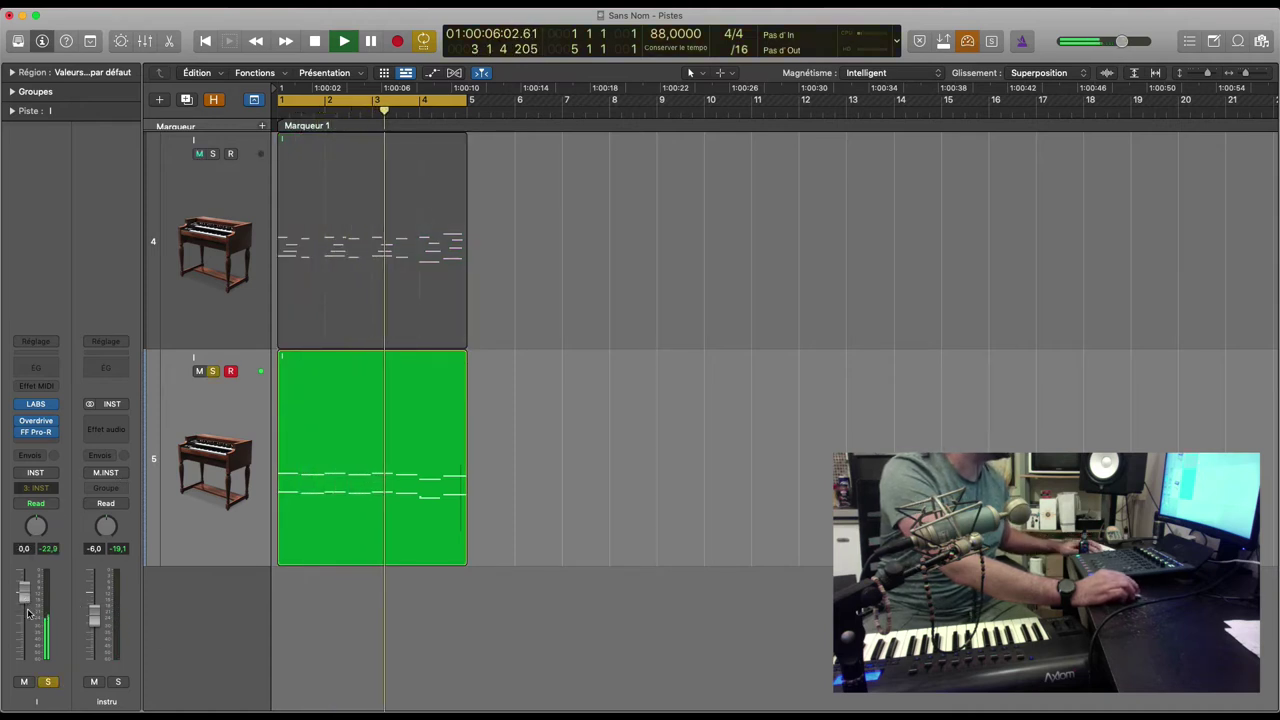
# Inspect the notes of the recorded strings region in the piano roll and close the editor.
pyautogui.click(407, 446)
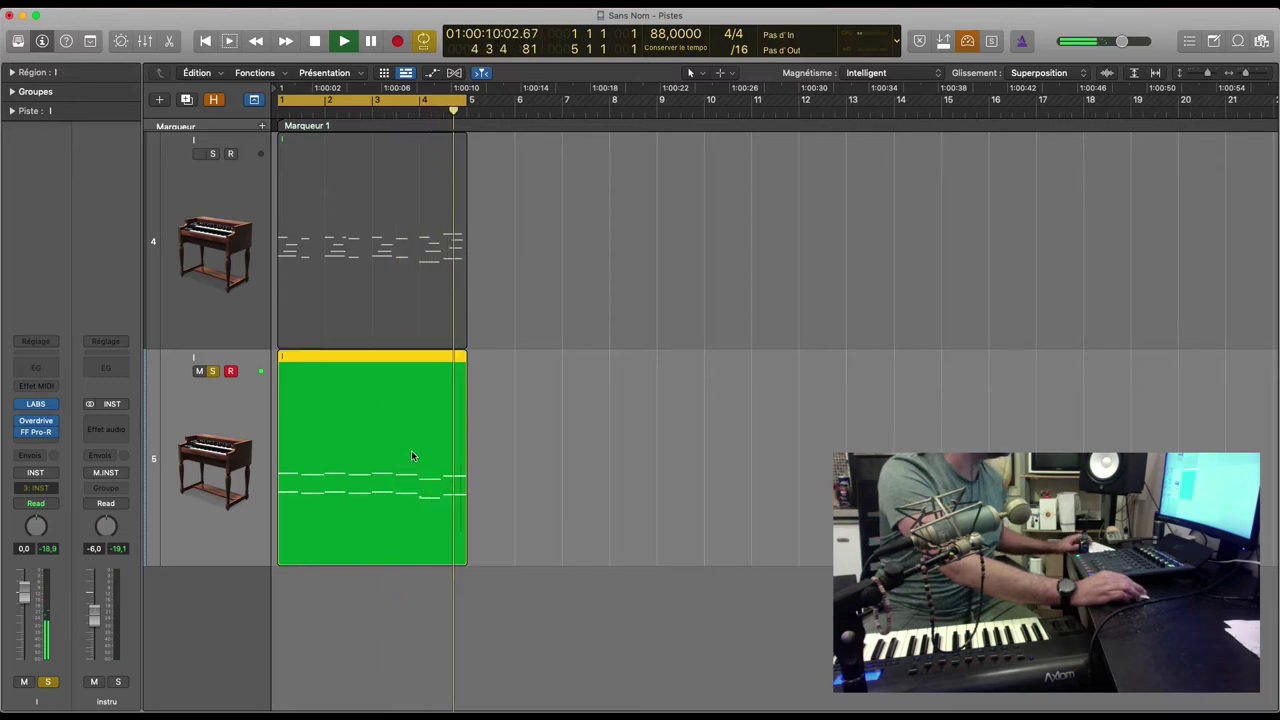
pyautogui.doubleClick(411, 452)
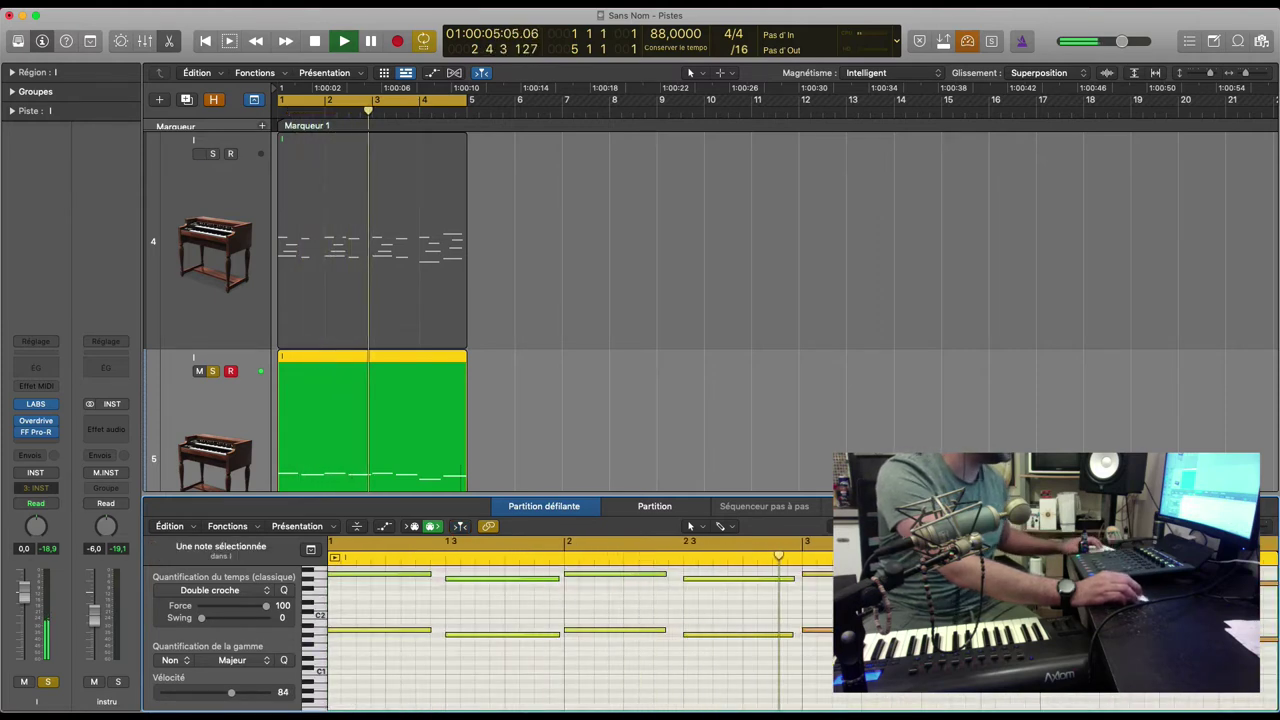
pyautogui.press('e')
# Bounce the strings region in place to a new audio track, keeping the dialog's default settings.
pyautogui.rightClick(421, 447)
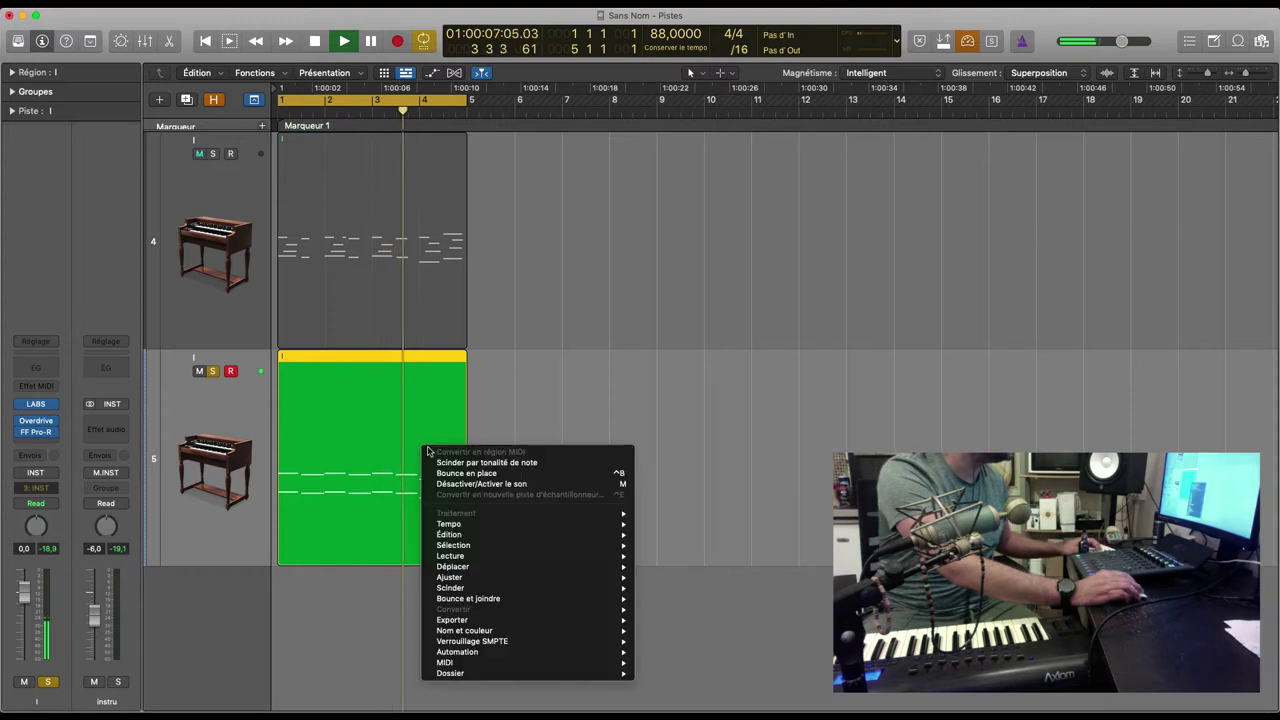
pyautogui.click(508, 369)
pyautogui.rightClick(378, 422)
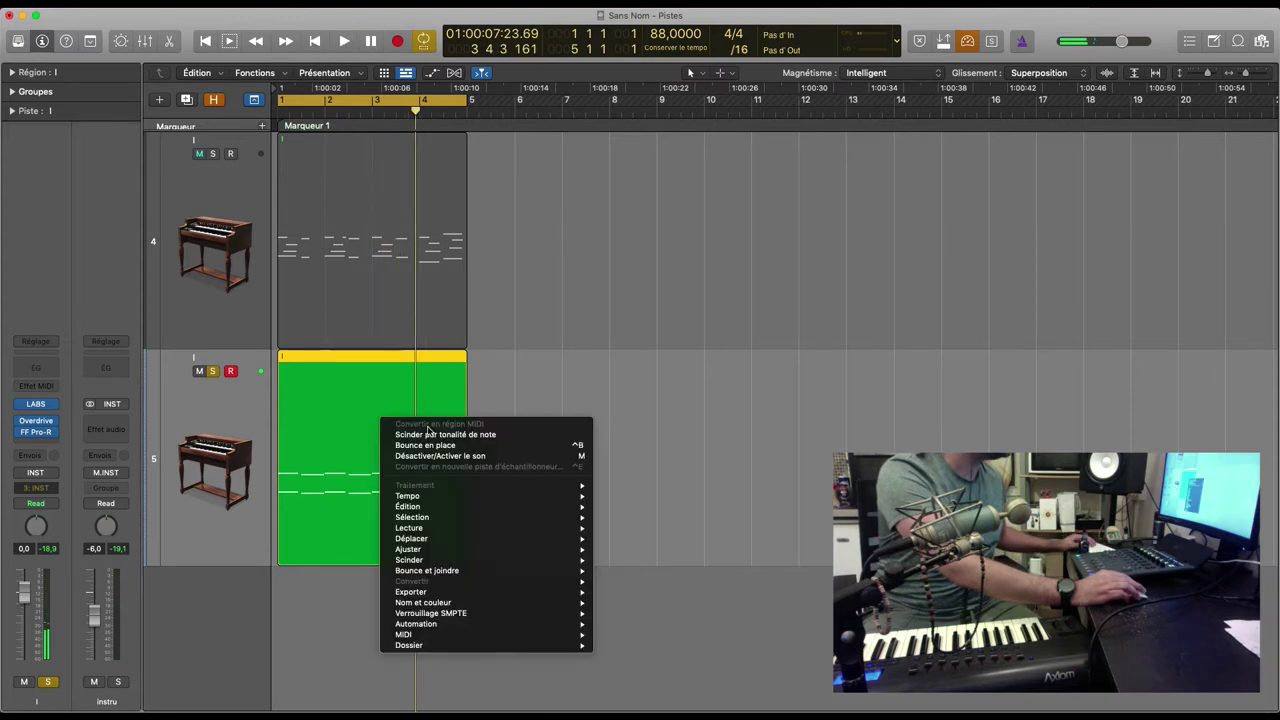
pyautogui.click(536, 432)
pyautogui.press('Return')
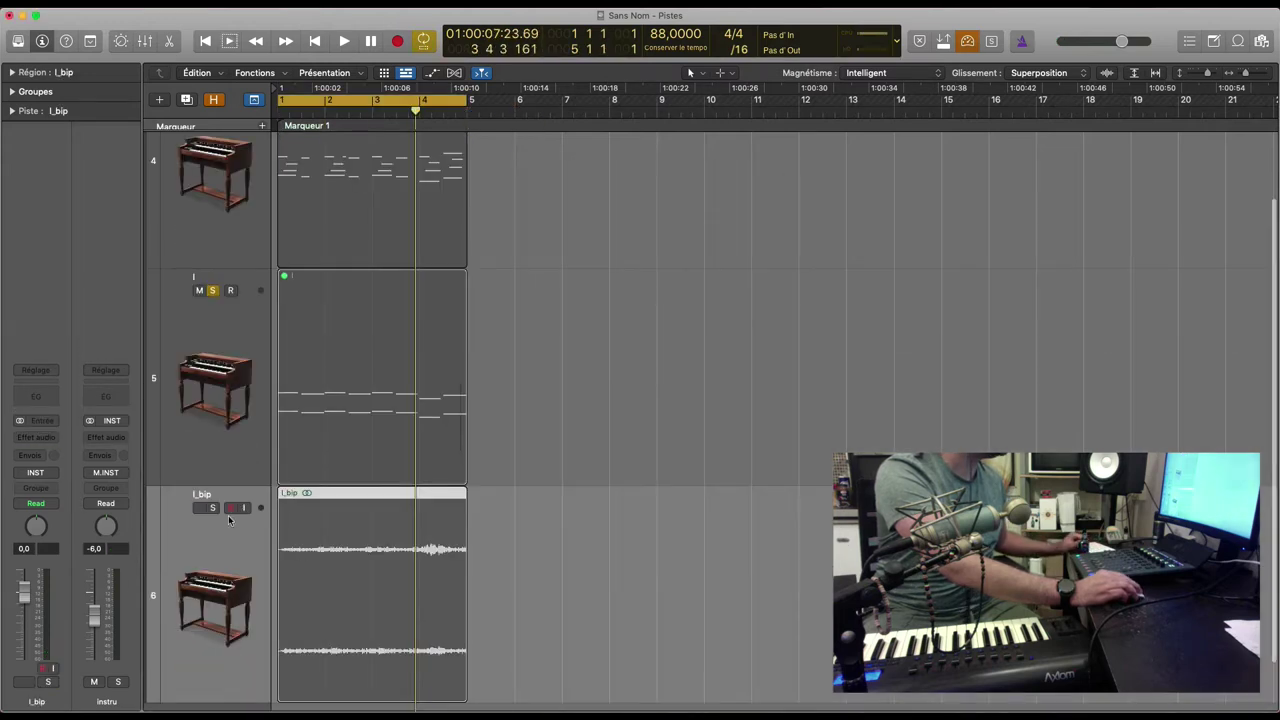
# Solo the bounced strings track, reduce the track heights, and play the loop from the start.
pyautogui.click(213, 508)
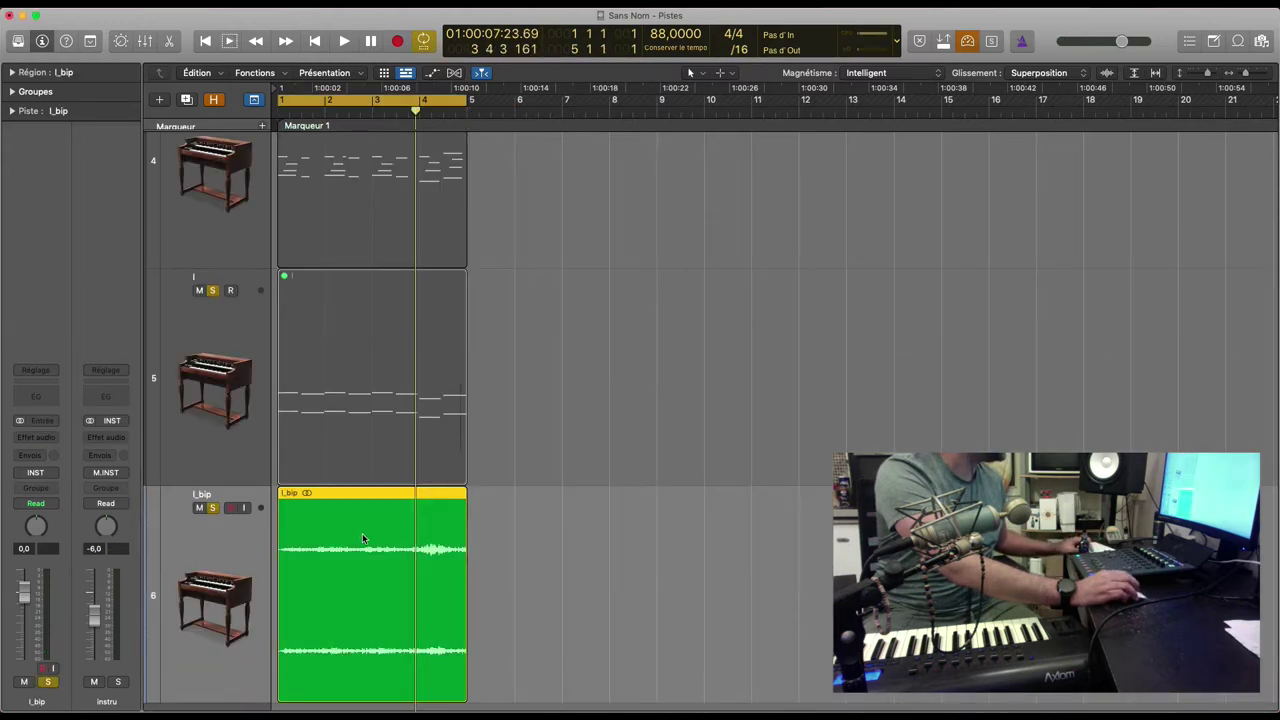
pyautogui.press('super+Up')
pyautogui.press('Return')
pyautogui.press('space')
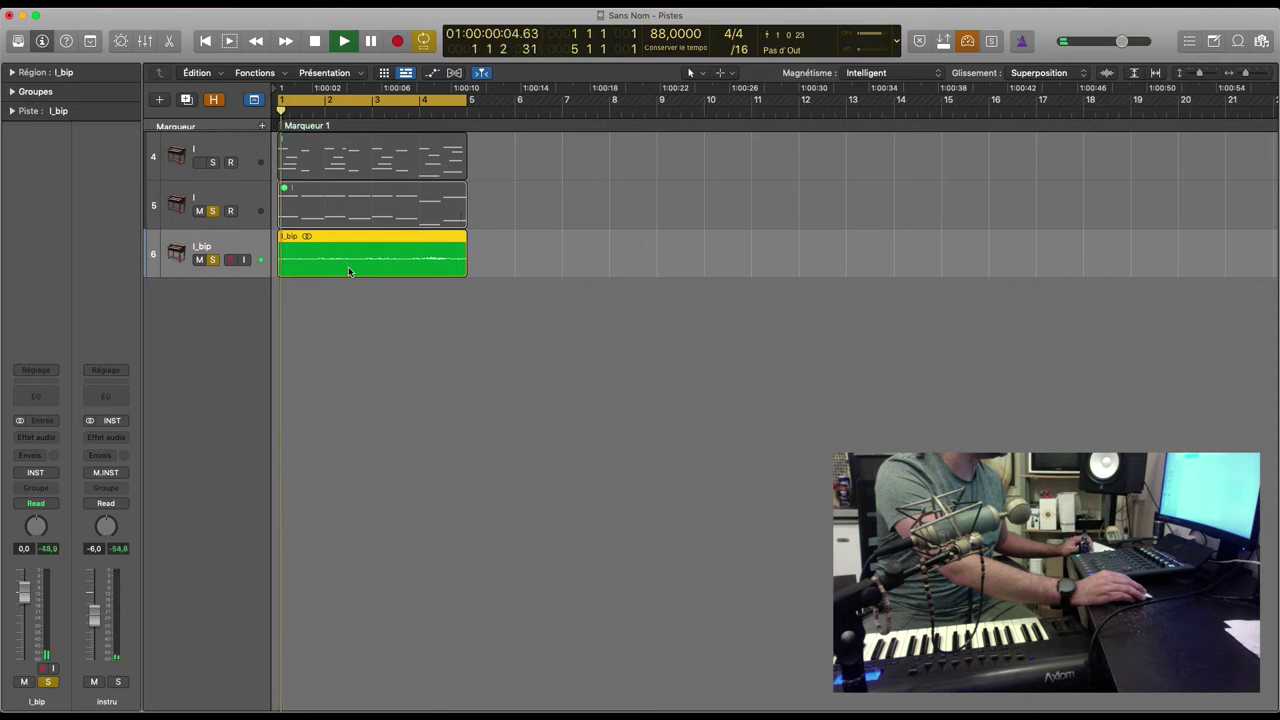
# Delete the original strings MIDI region on track 5 and solo the guitar chord track.
pyautogui.click(253, 222)
pyautogui.press('Delete')
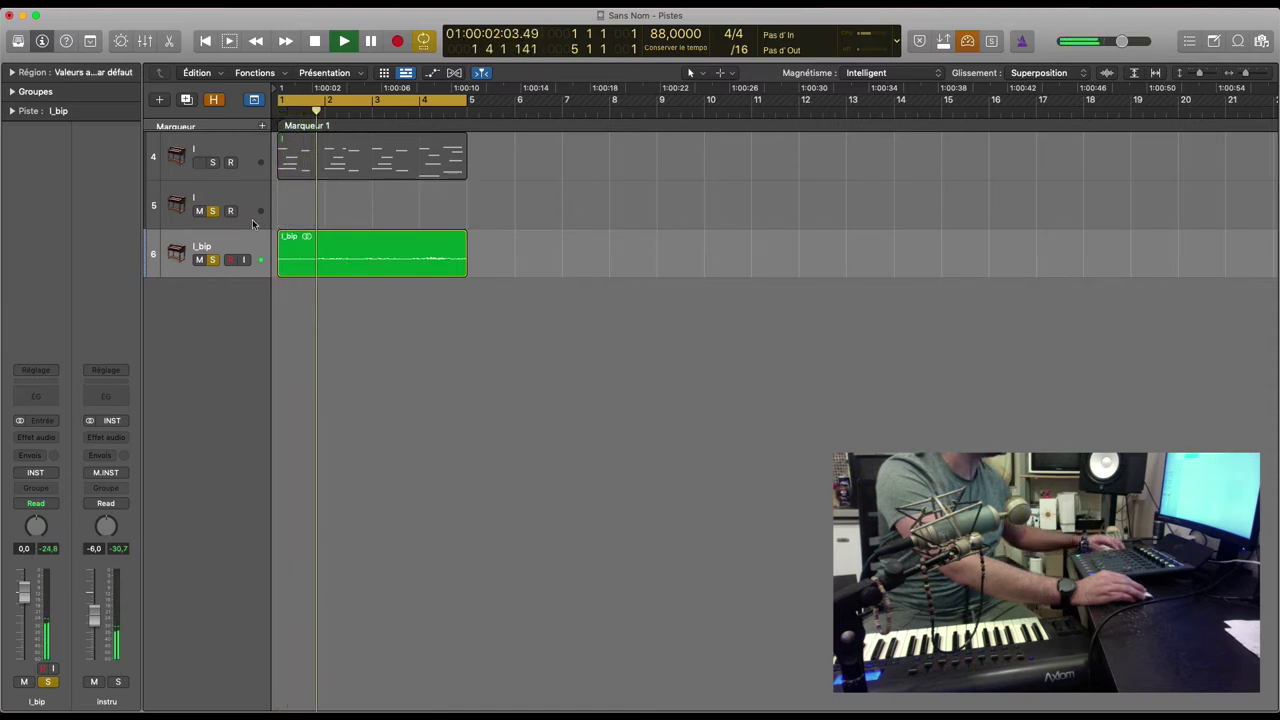
pyautogui.click(209, 199)
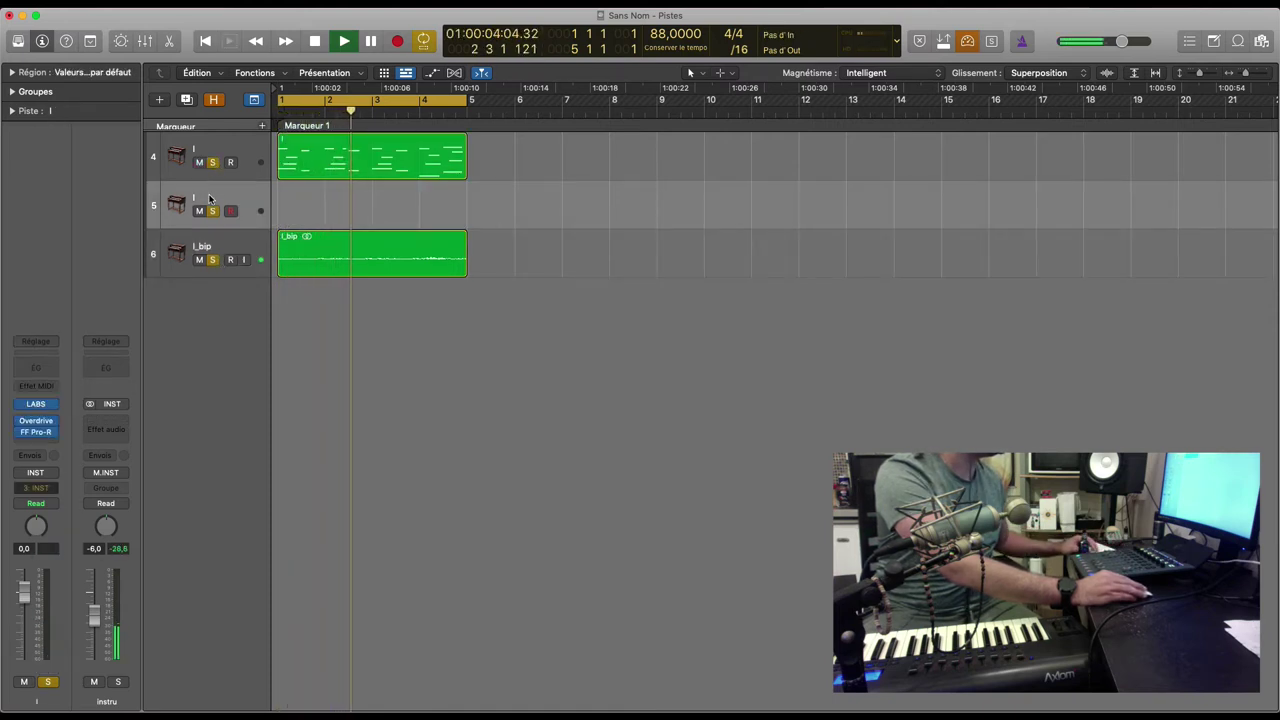
# Repeat the guitar and bounced strings regions once, extend the cycle range to bars 1 to 9, and stop playback.
pyautogui.hscroll(1, 345, 240)
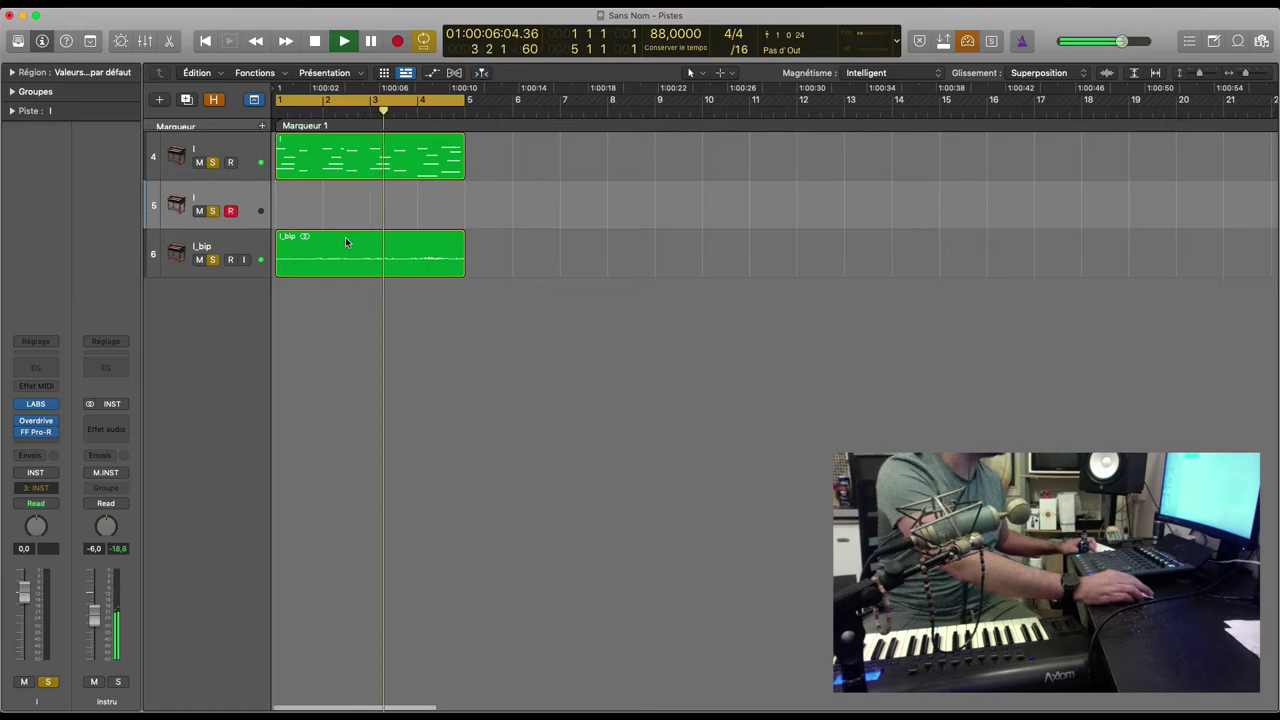
pyautogui.scroll(-5, 410, 240)
pyautogui.scroll(2, 460, 265)
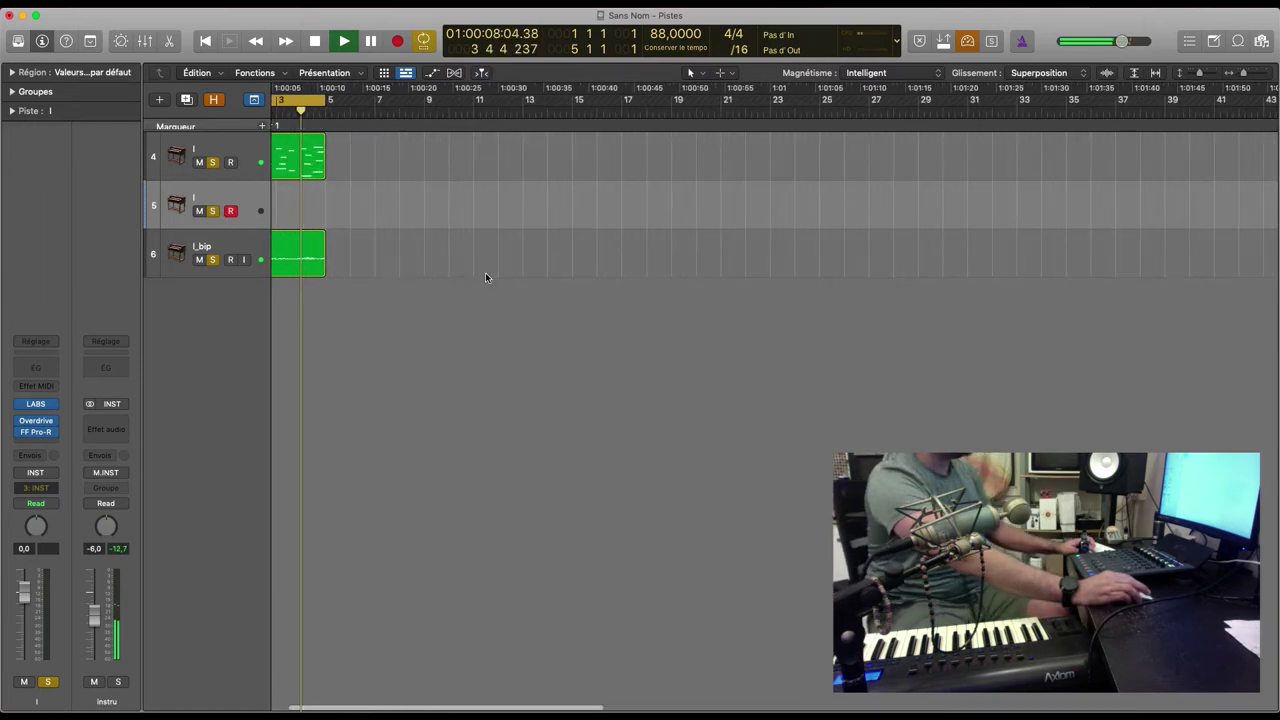
pyautogui.scroll(2, 423, 294)
pyautogui.moveTo(423, 294); pyautogui.dragTo(423, 162)
pyautogui.press('space')
pyautogui.moveTo(520, 280); pyautogui.dragTo(325, 160)
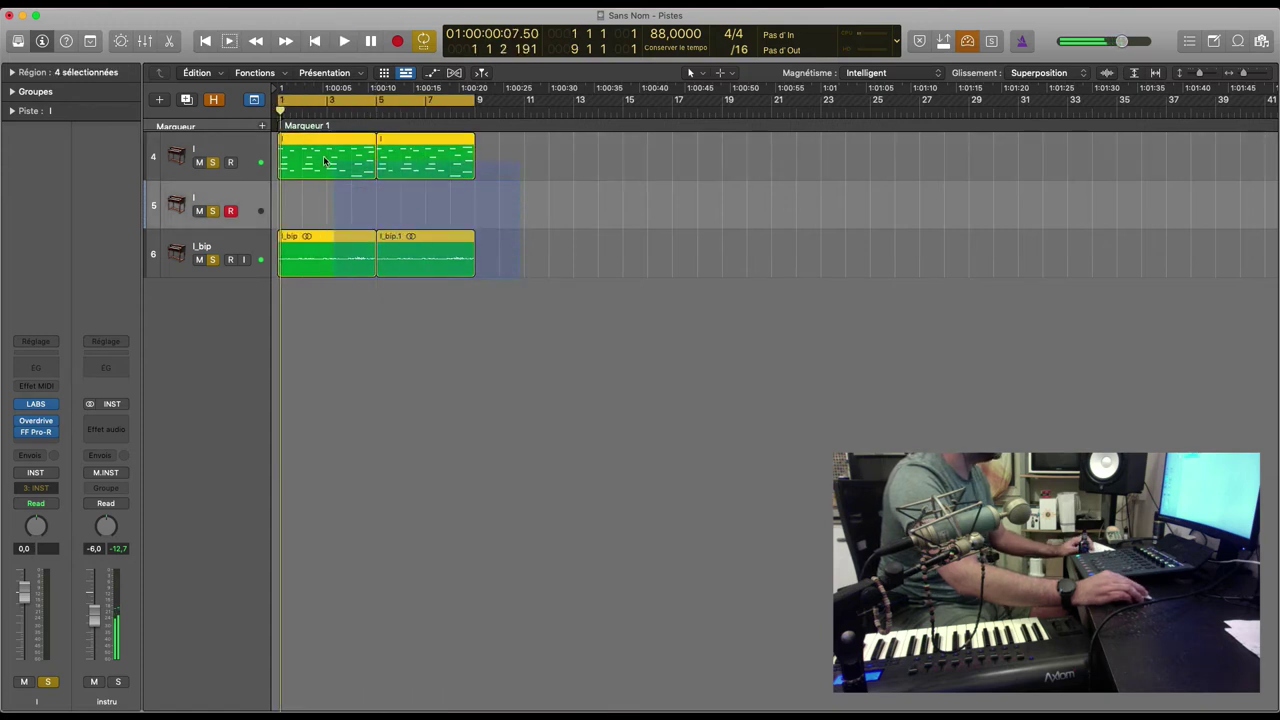
# Bounce the two guitar MIDI regions in place to a new track named GUI, with the source muted.
pyautogui.click(339, 218)
pyautogui.moveTo(524, 180); pyautogui.dragTo(306, 165)
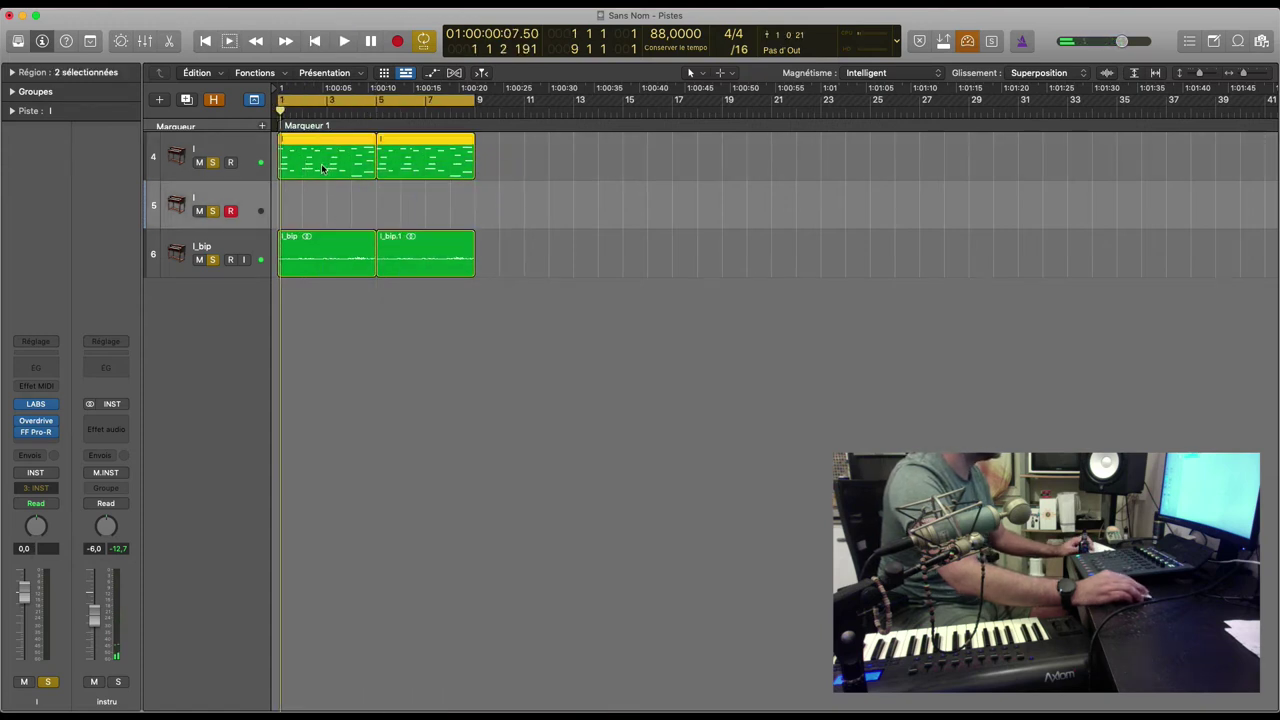
pyautogui.rightClick(332, 167)
pyautogui.click(382, 170)
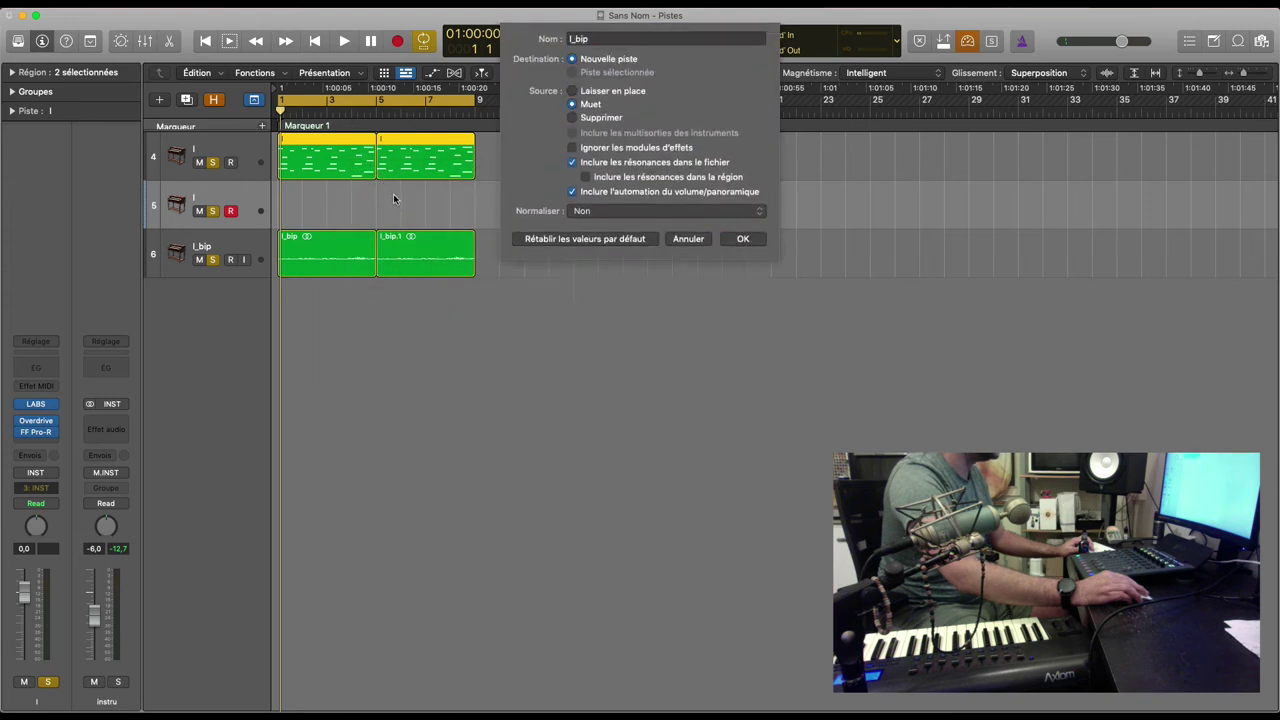
pyautogui.write('GUI')
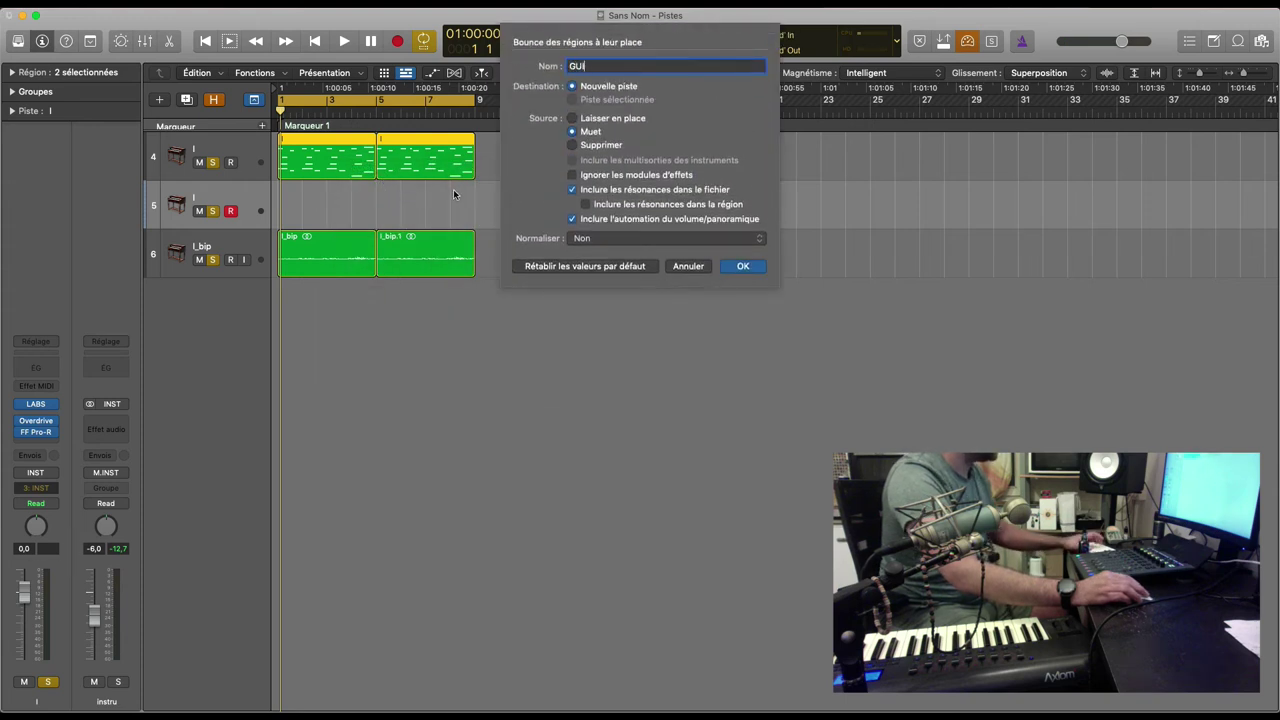
pyautogui.press('Return')
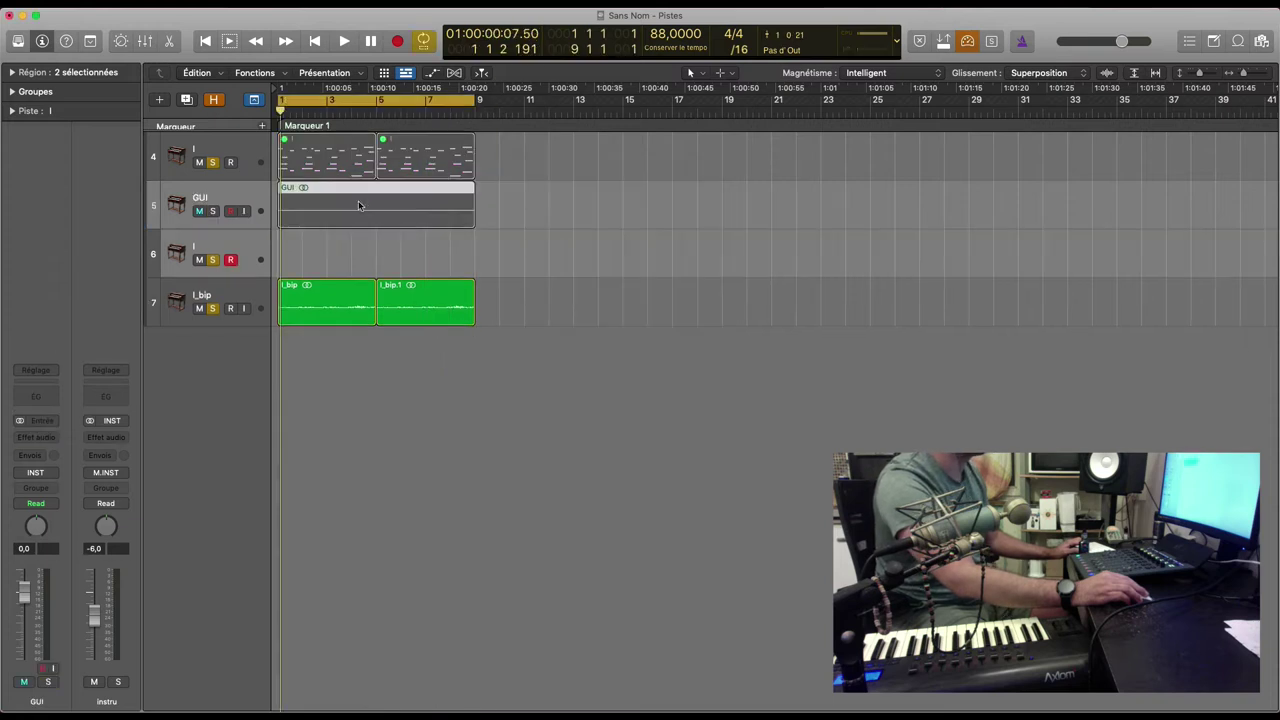
# Delete the two muted guitar MIDI regions and the empty strings instrument track between the two audio tracks.
pyautogui.moveTo(492, 168); pyautogui.dragTo(310, 158)
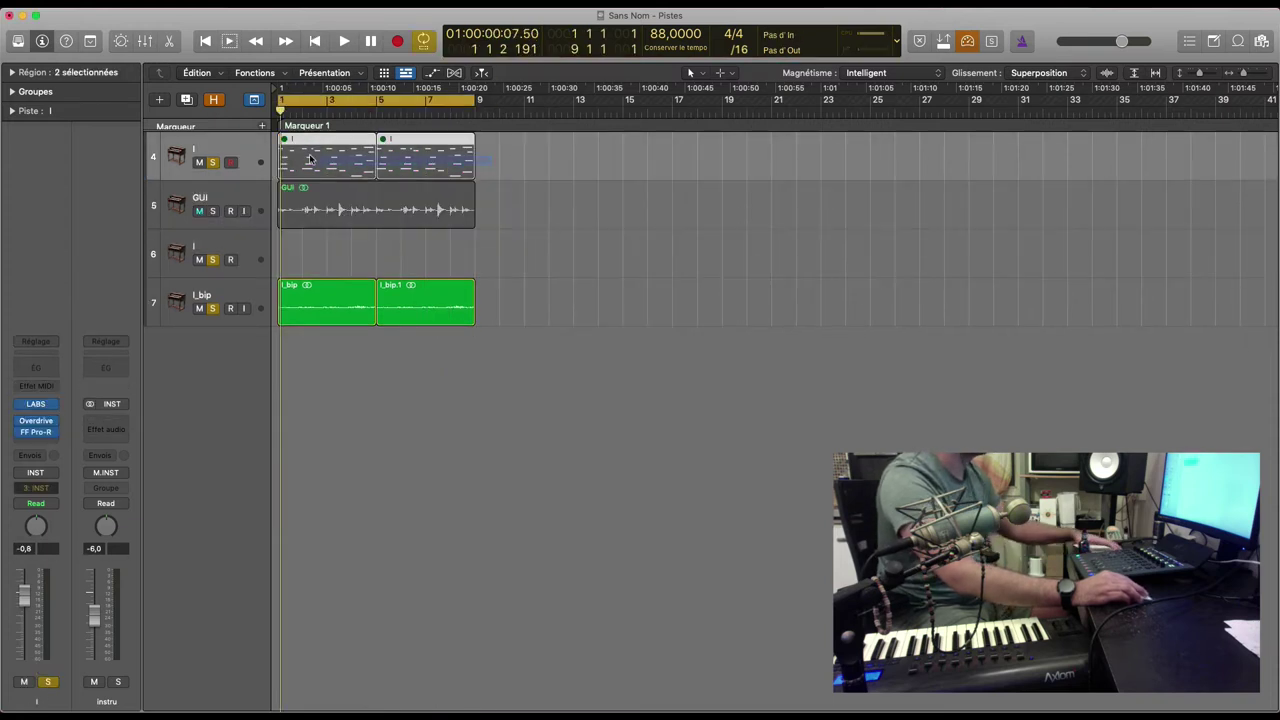
pyautogui.press('Delete')
pyautogui.click(256, 194)
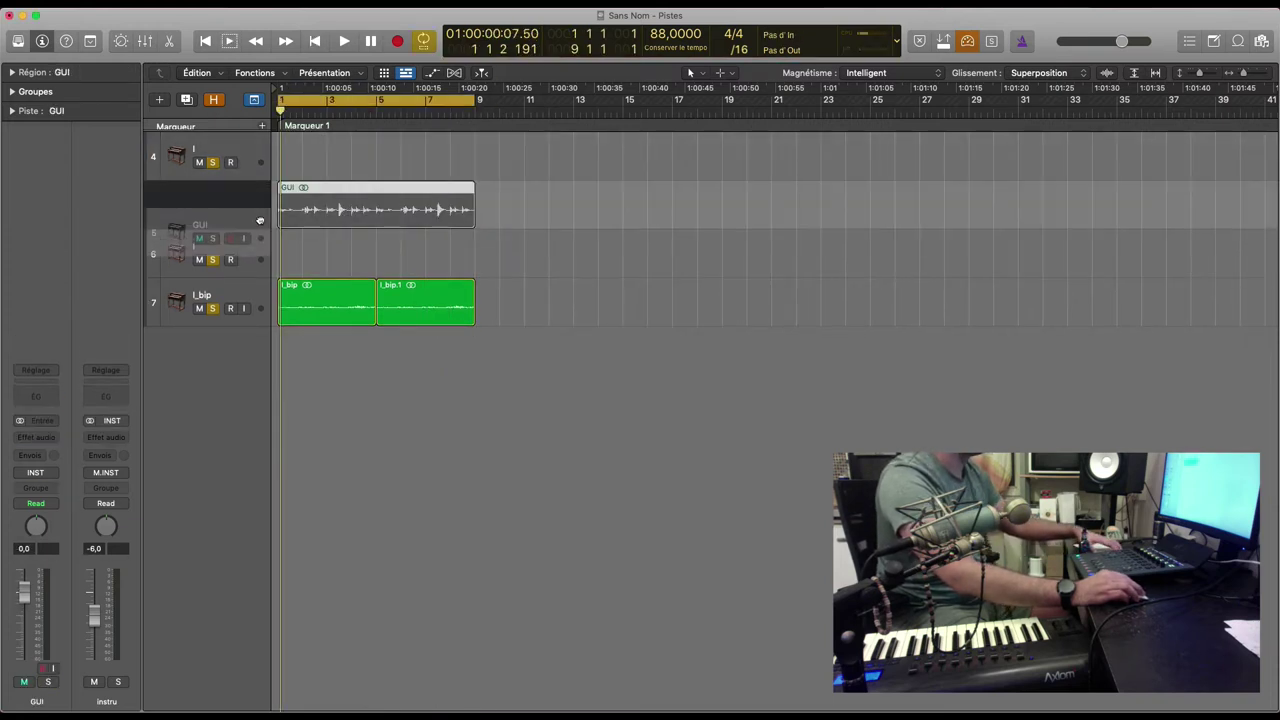
pyautogui.click(253, 245)
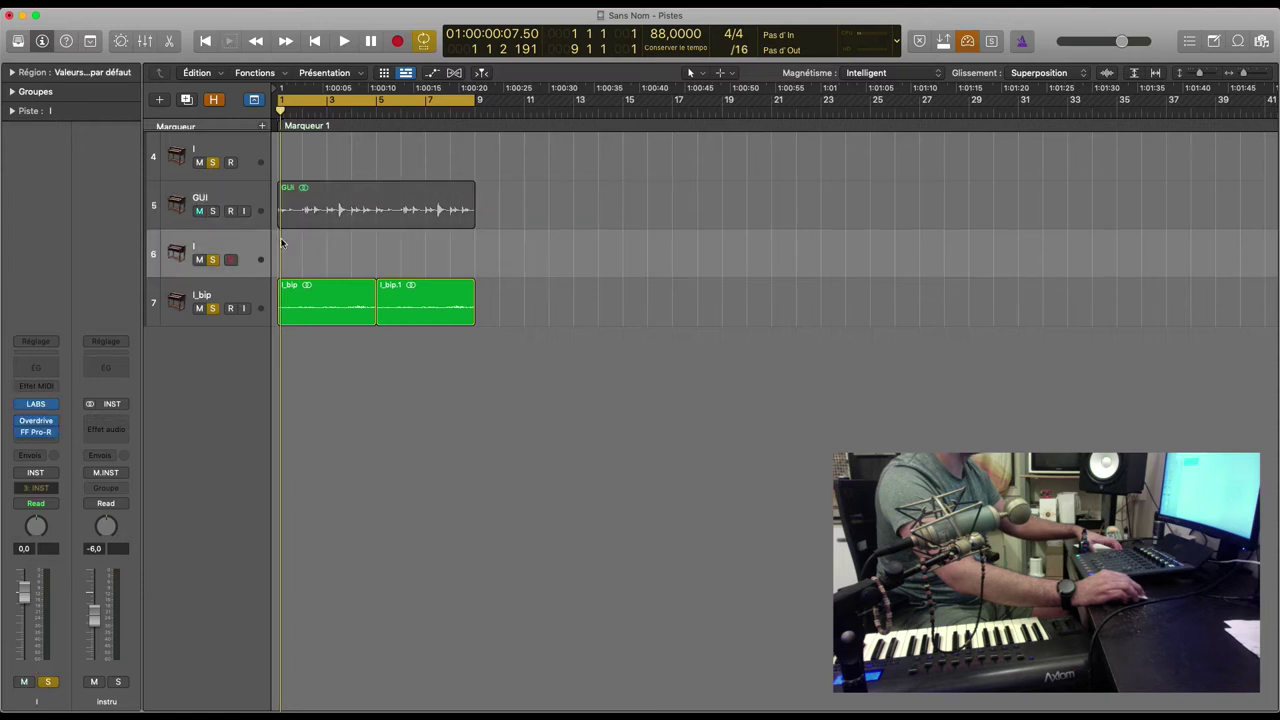
pyautogui.press('super+BackSpace')
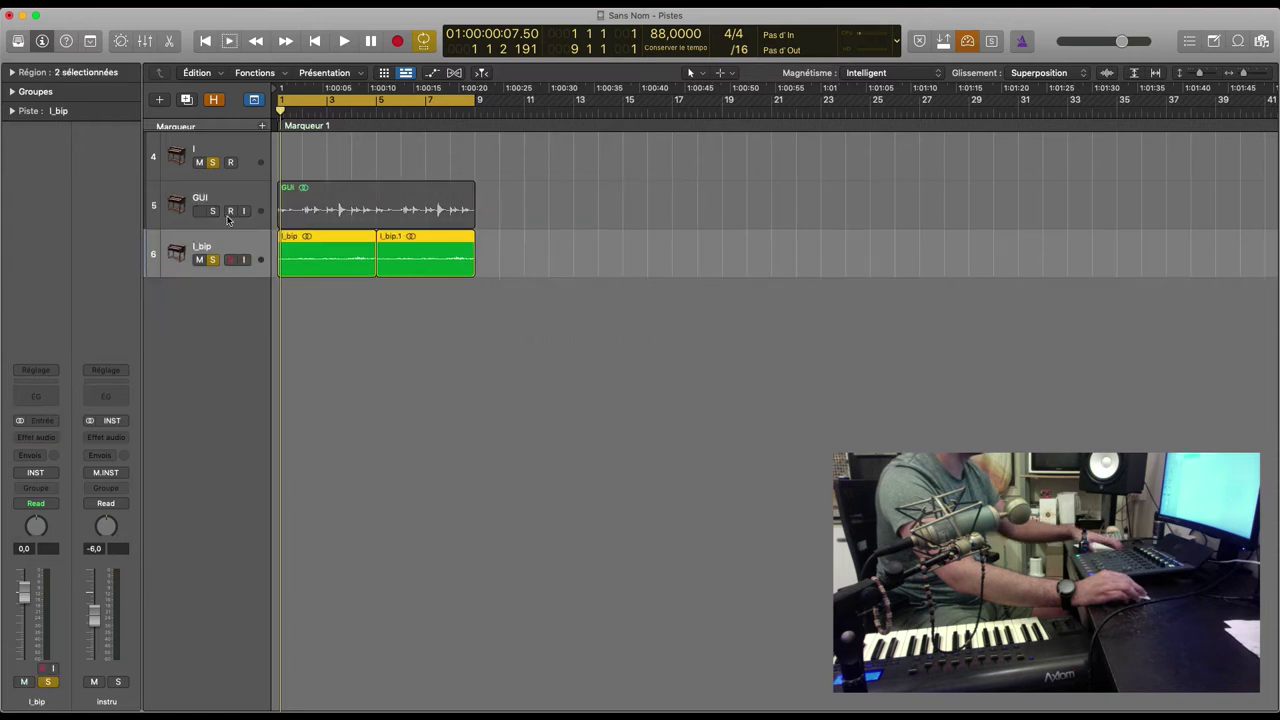
# Solo the GUI track, play it together with the bounced strings, and clear the solos on all tracks.
pyautogui.click(213, 211)
pyautogui.press('space')
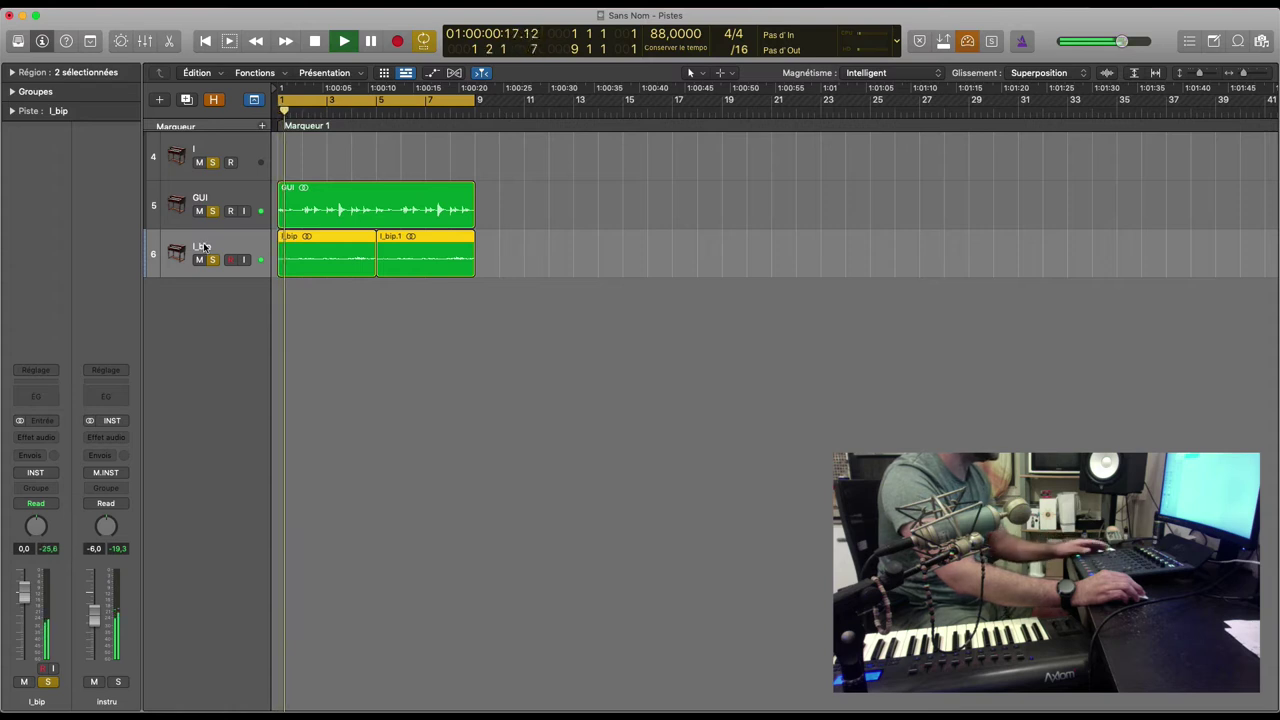
pyautogui.click(212, 259)
pyautogui.click(212, 211)
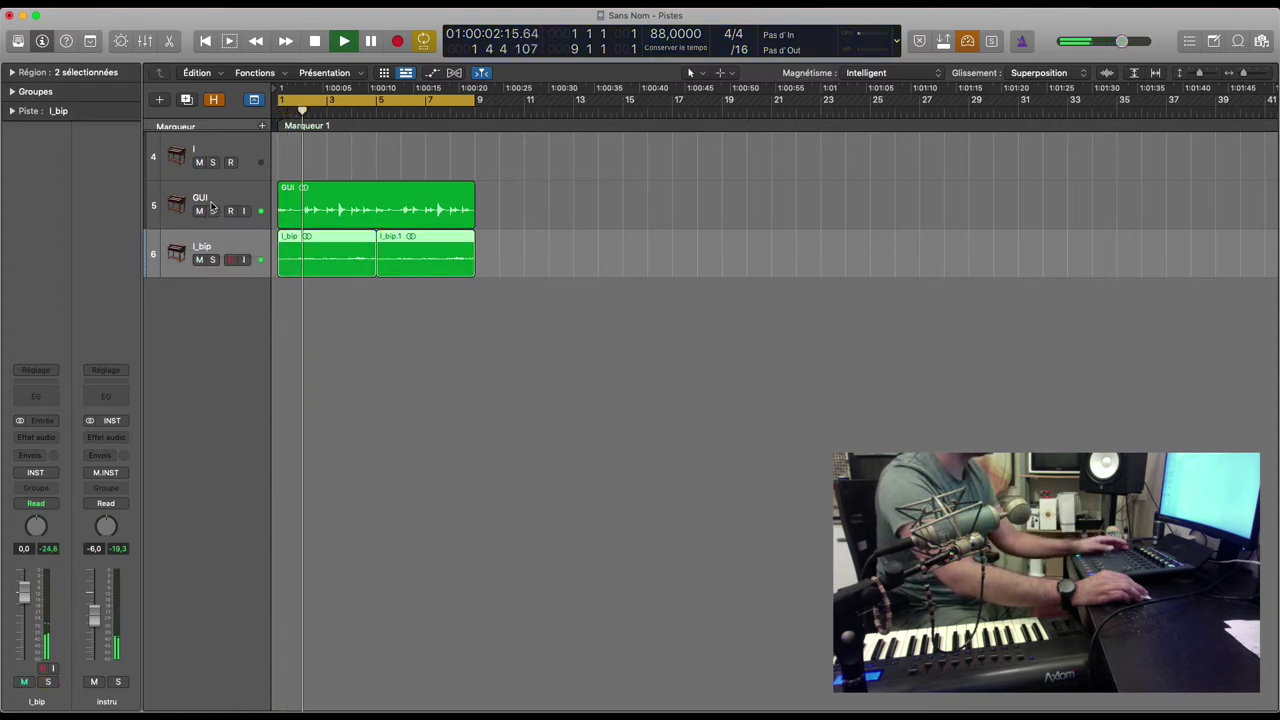
# Solo the GUI track and lower its volume to -6.7 dB.
pyautogui.click(175, 215)
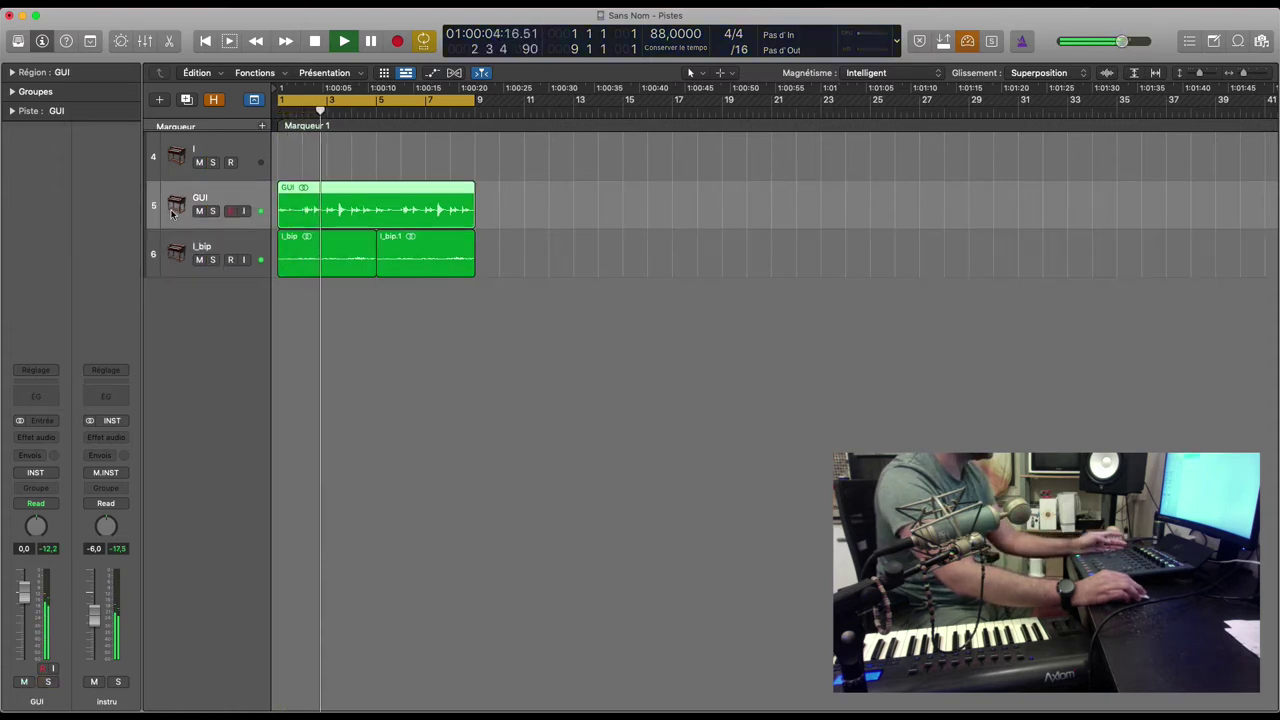
pyautogui.press('s')
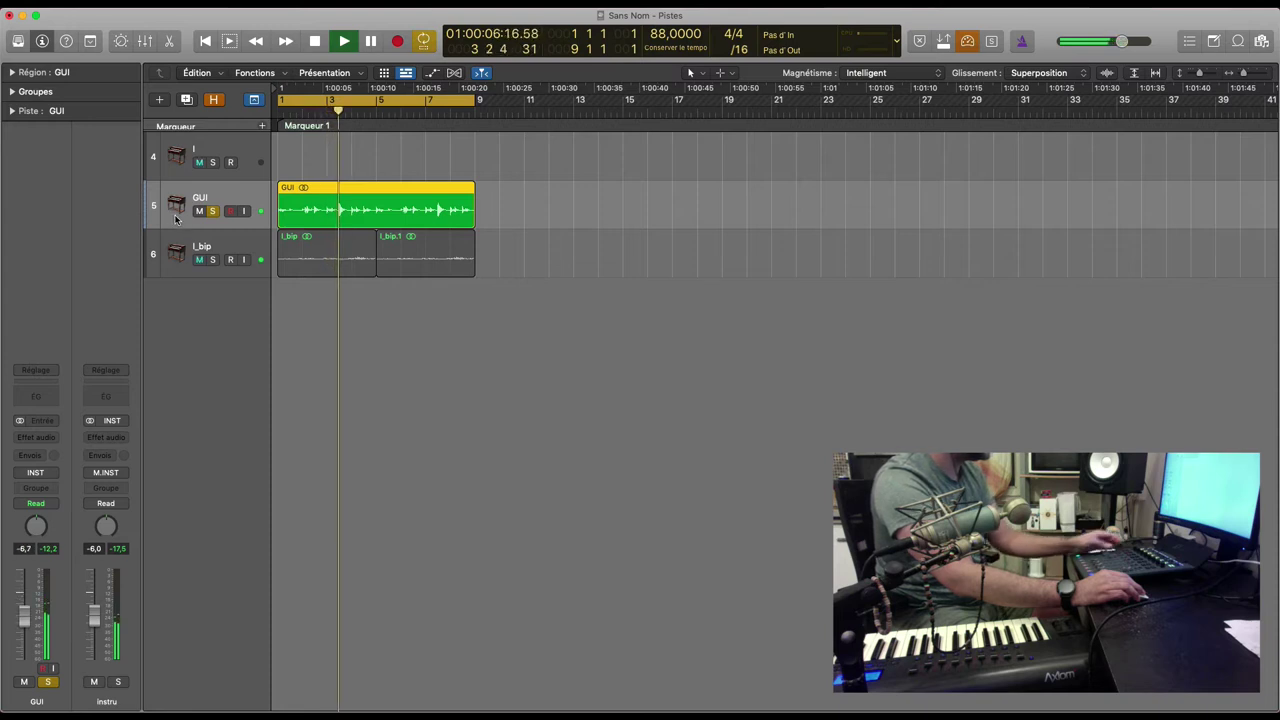
# Clear the GUI track's solo, and in the UA Console switch on RealVerb-Pro on AUX 1 and P DelayMod L on AUX 2.
pyautogui.press('s')
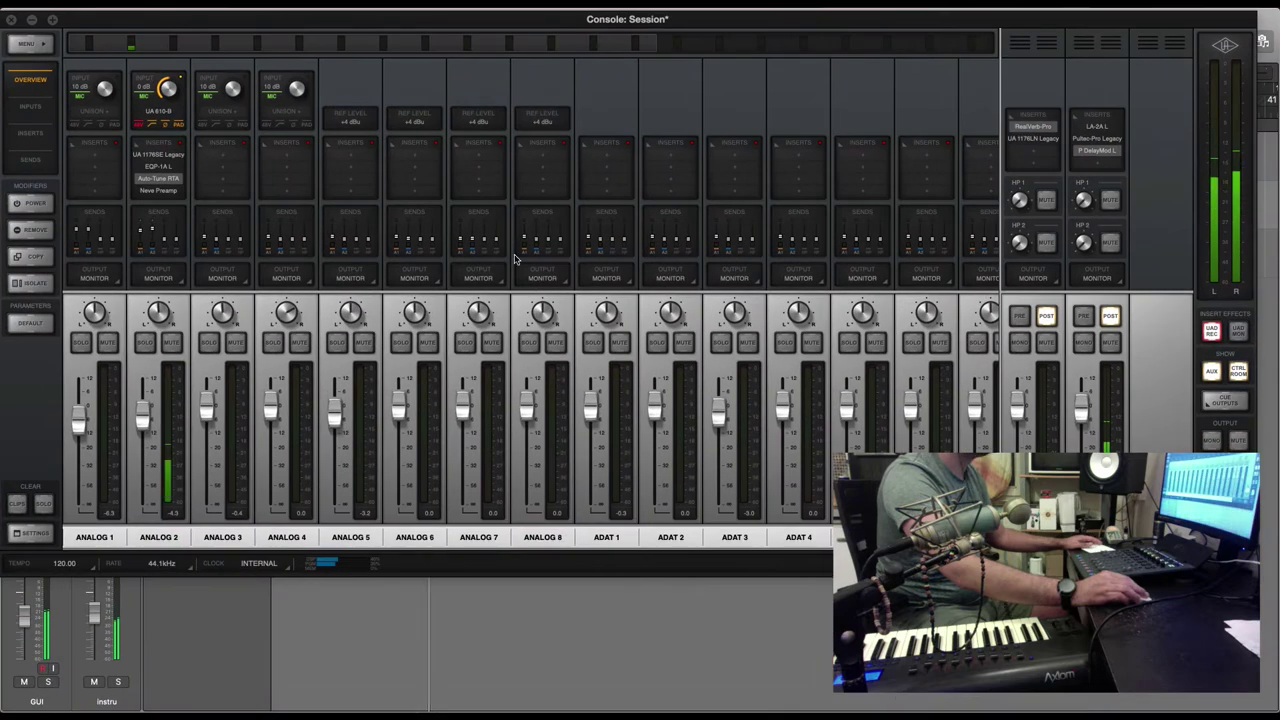
pyautogui.click(1033, 128)
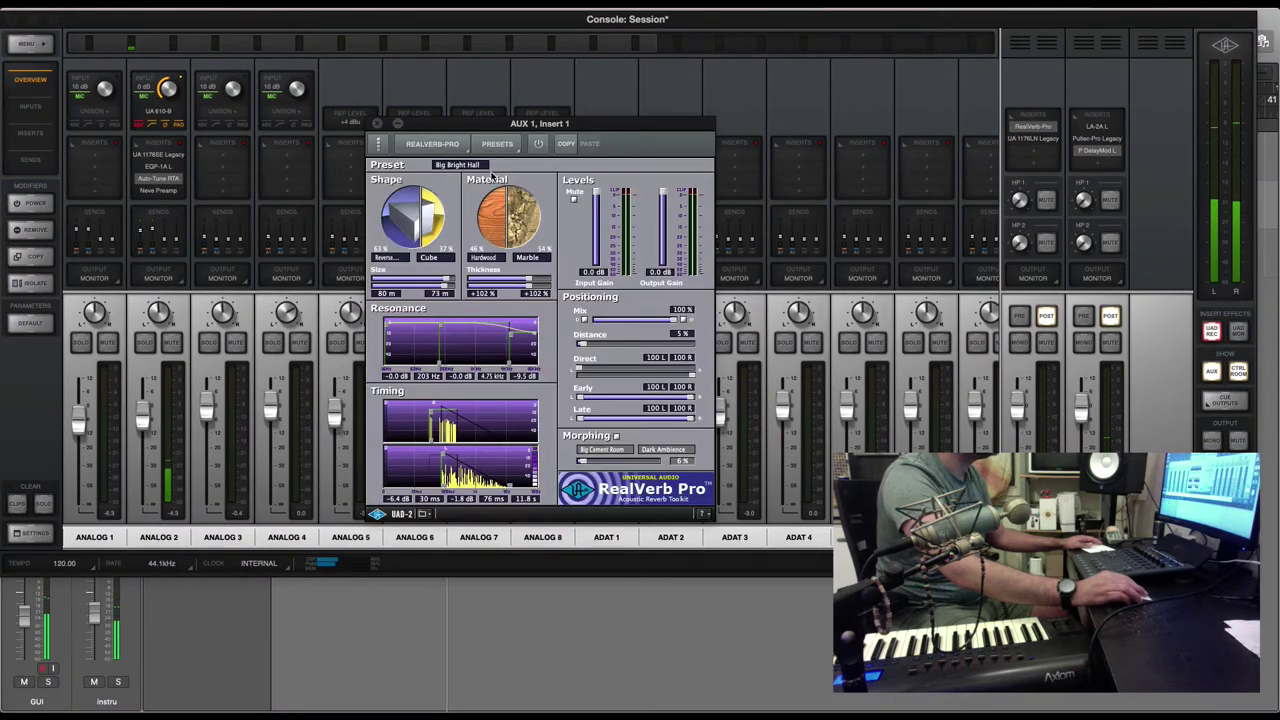
pyautogui.click(377, 124)
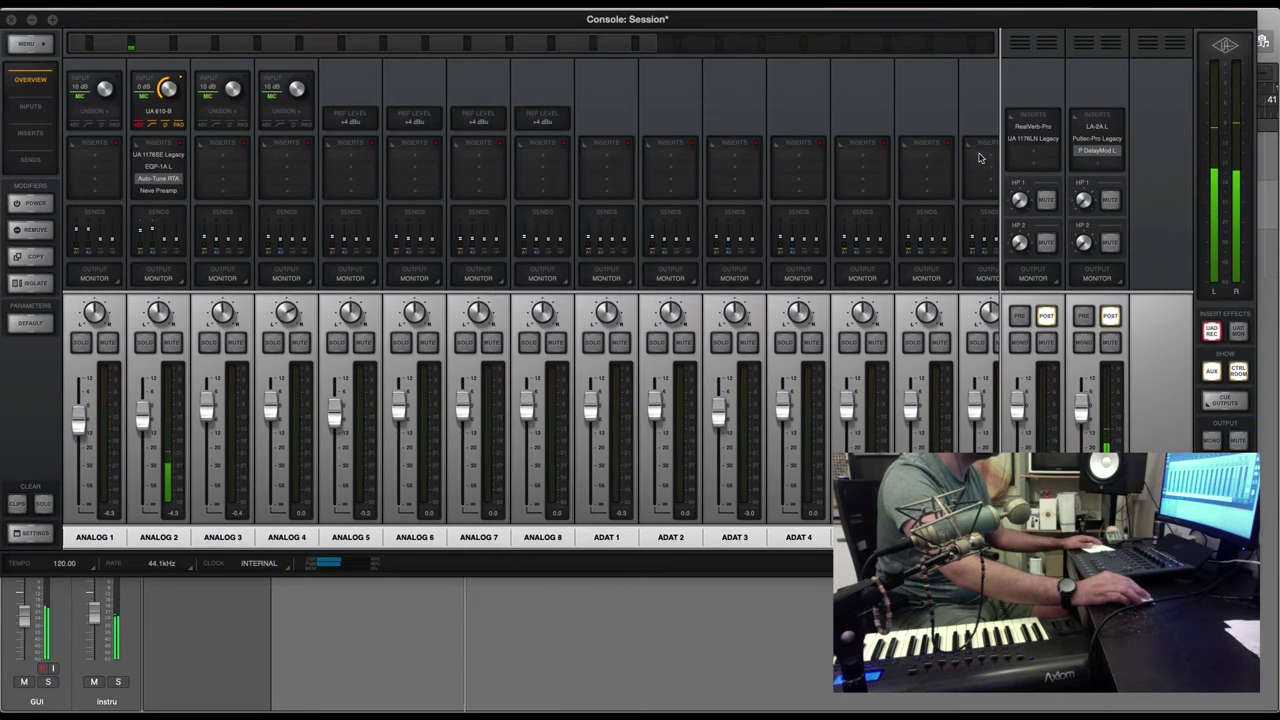
pyautogui.click(1099, 151)
pyautogui.click(539, 144)
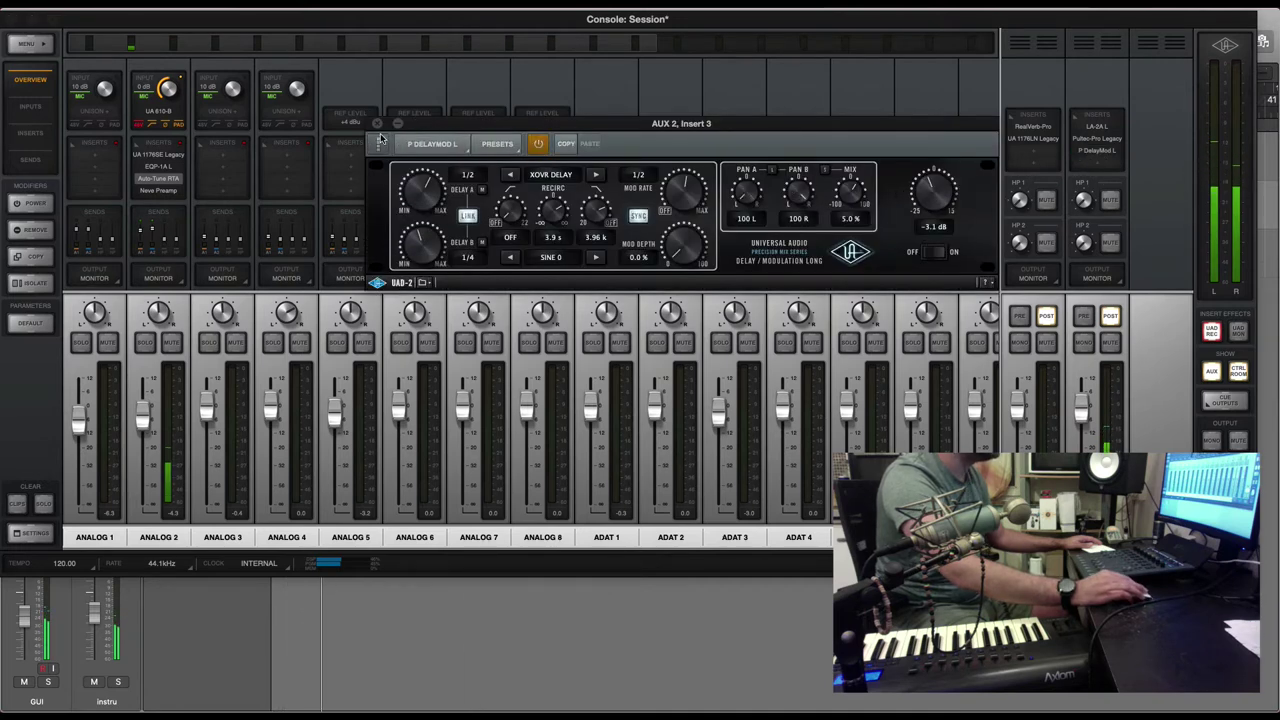
pyautogui.click(377, 124)
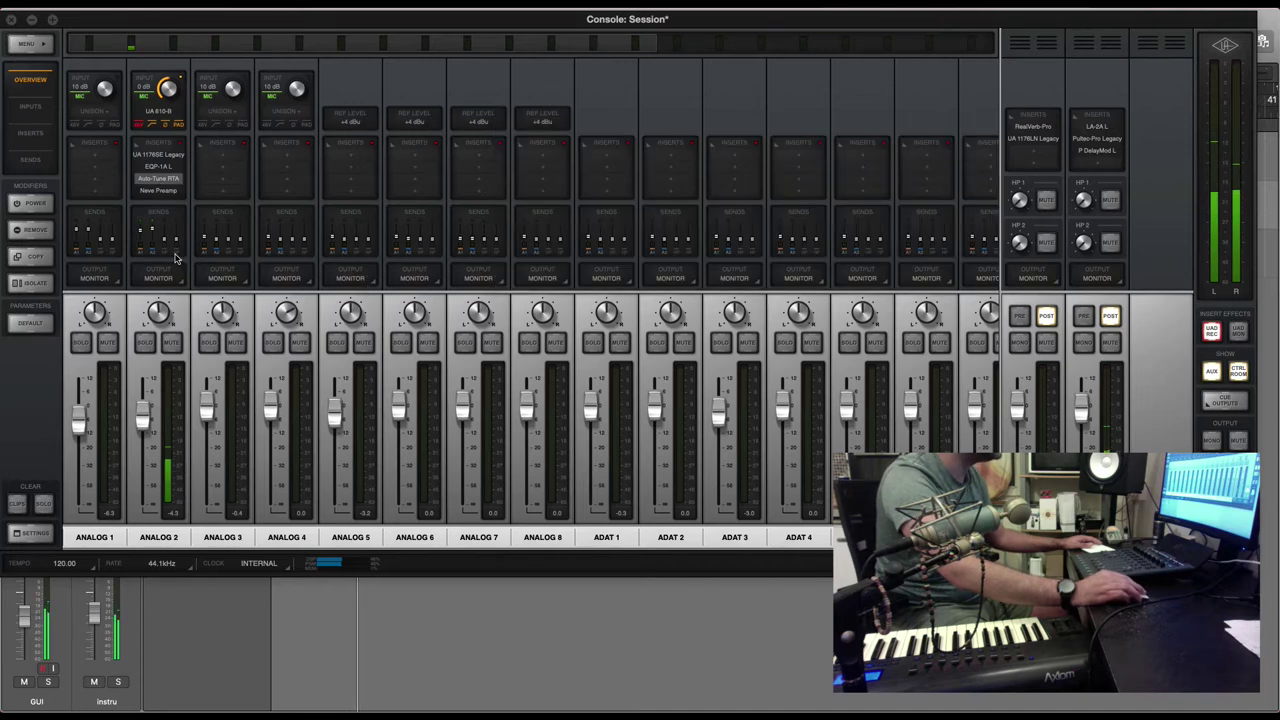
# Switch on Auto-Tune RTA on ANALOG 2 in the console, close its window and return to Logic Pro.
pyautogui.click(157, 180)
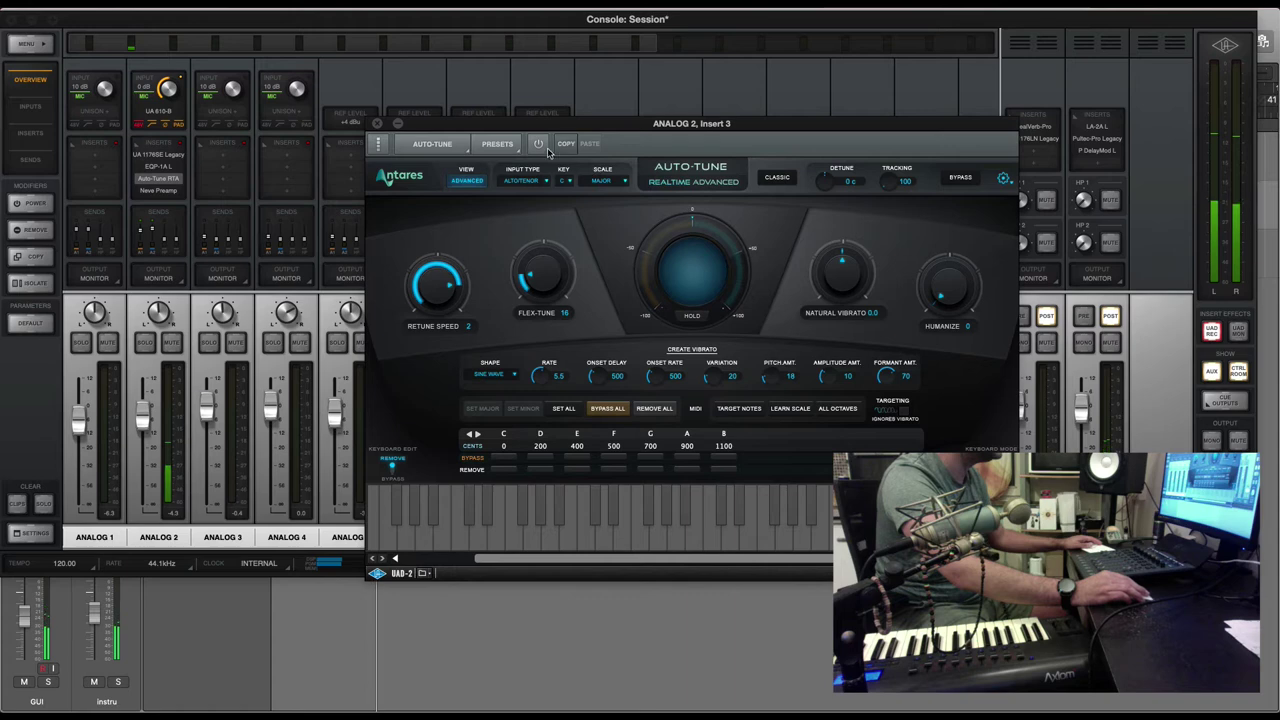
pyautogui.press('super+w')
pyautogui.press('super+Tab')
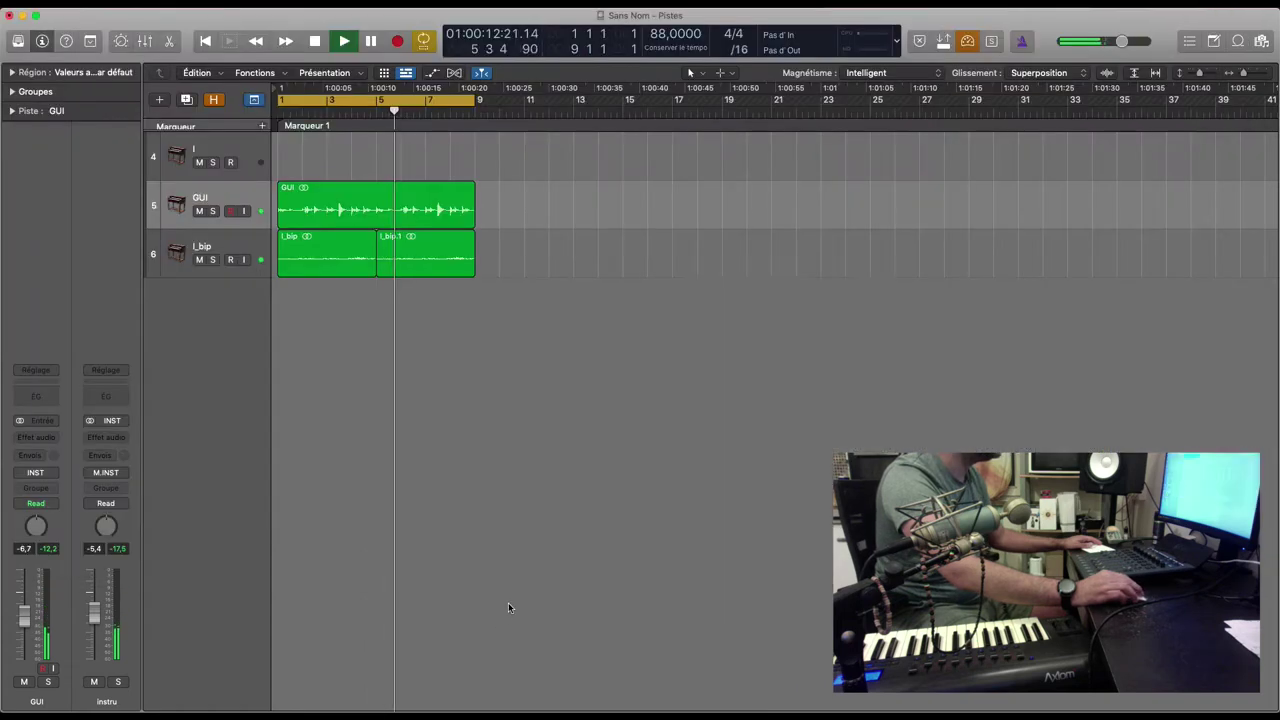
# Duplicate the GUI and I_bip regions until they fill bars 1 to 33, and set the cycle range to the same span.
pyautogui.moveTo(600, 335); pyautogui.dragTo(450, 255)
pyautogui.moveTo(307, 200); pyautogui.dragTo(510, 210)
pyautogui.press('super+Left')
pyautogui.press('super+Left')
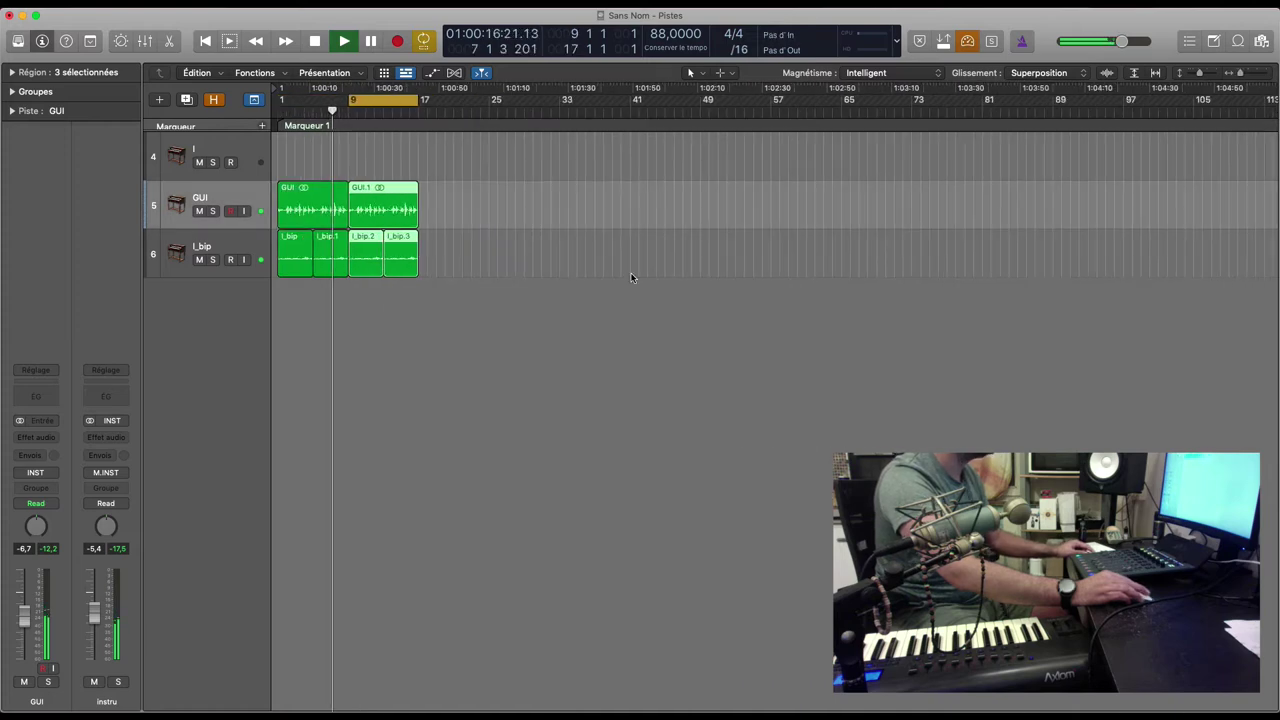
pyautogui.moveTo(631, 277); pyautogui.dragTo(450, 213)
pyautogui.moveTo(344, 106); pyautogui.dragTo(558, 106)
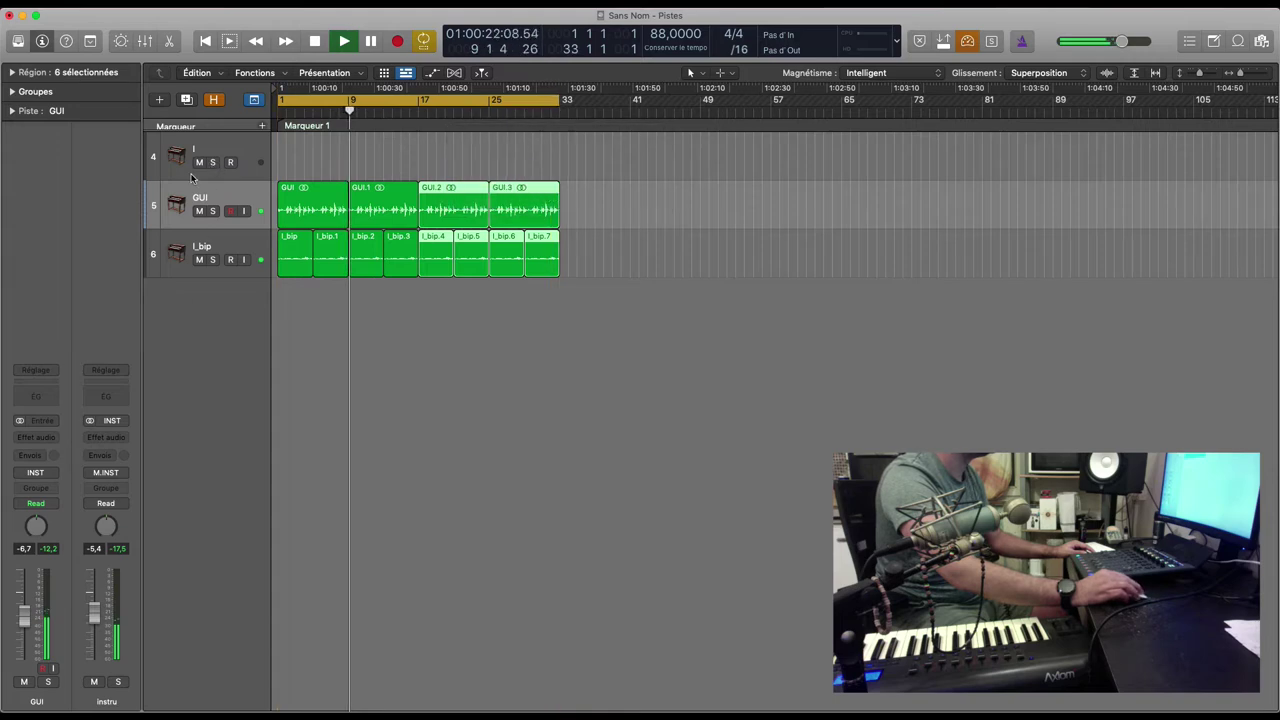
# Create one new audio track with Entrée 2 as its input and Output 1 + 2 as its output.
pyautogui.click(159, 99)
pyautogui.click(592, 60)
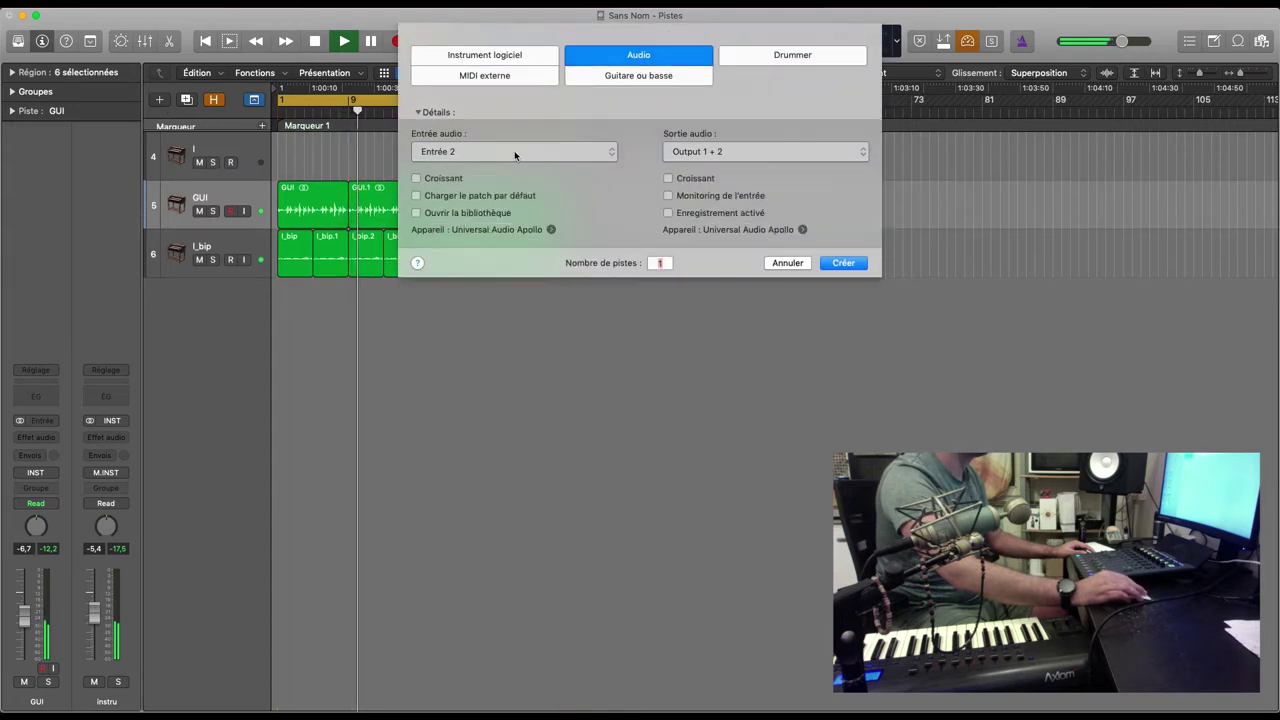
pyautogui.click(514, 150)
pyautogui.click(514, 150)
pyautogui.click(843, 263)
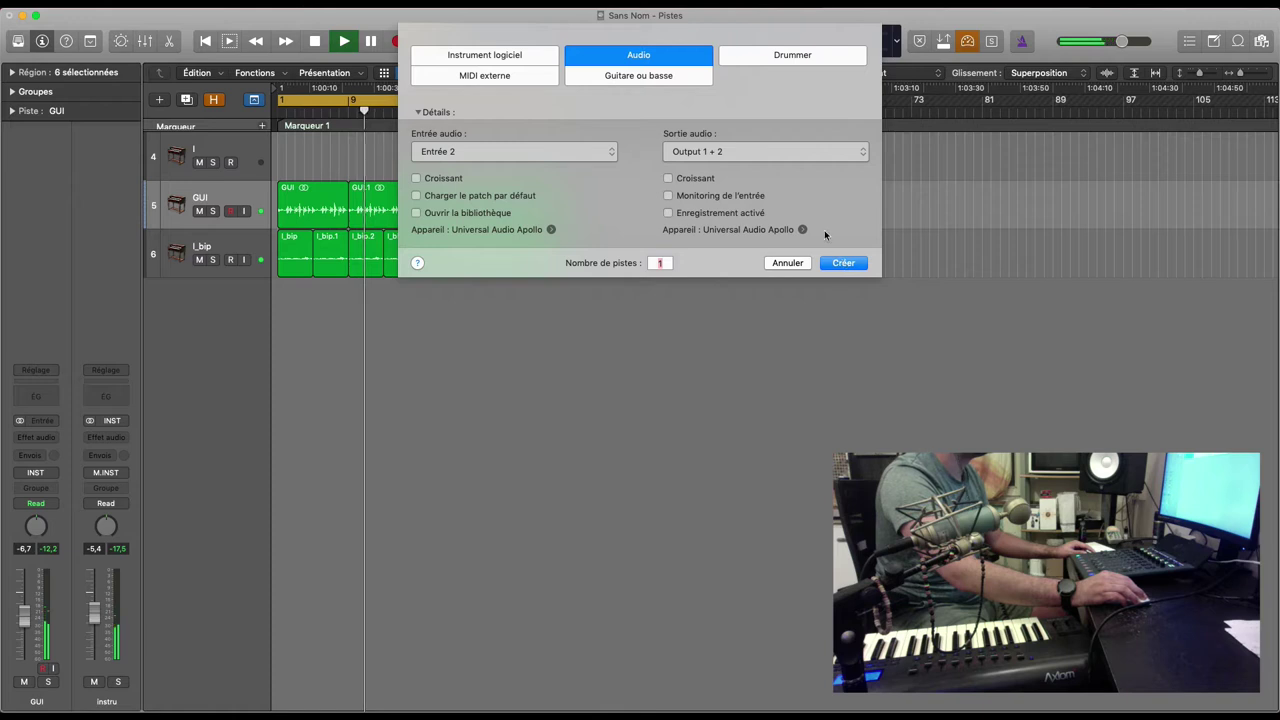
pyautogui.click(842, 263)
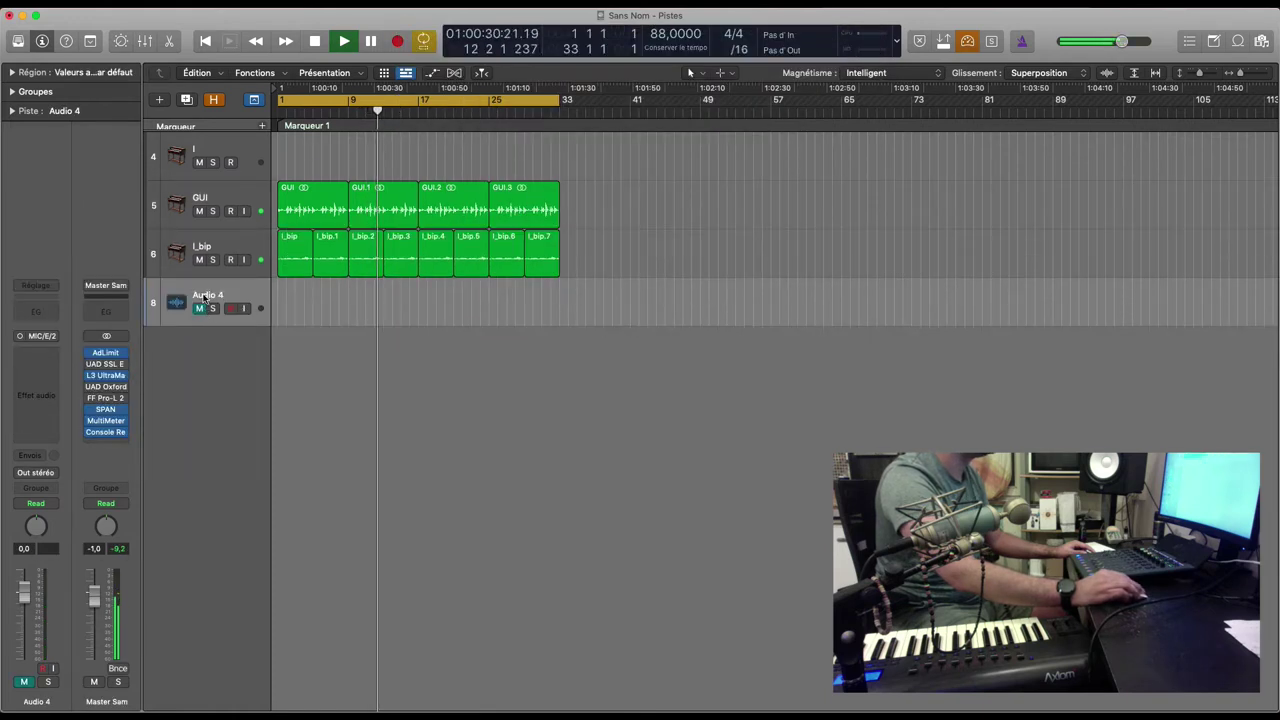
# Mute the new audio track and rename it VOIX.
pyautogui.click(199, 308)
pyautogui.doubleClick(207, 295)
pyautogui.write('VOI')
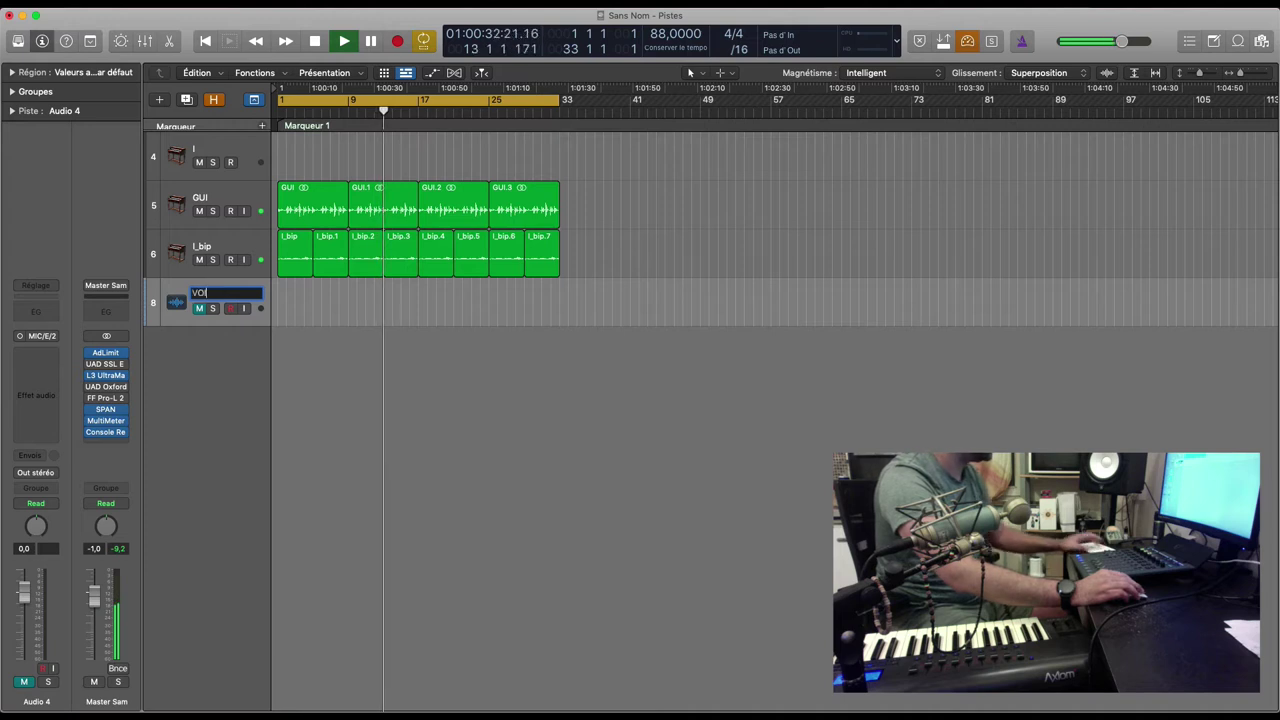
pyautogui.write('X')
pyautogui.press('Return')
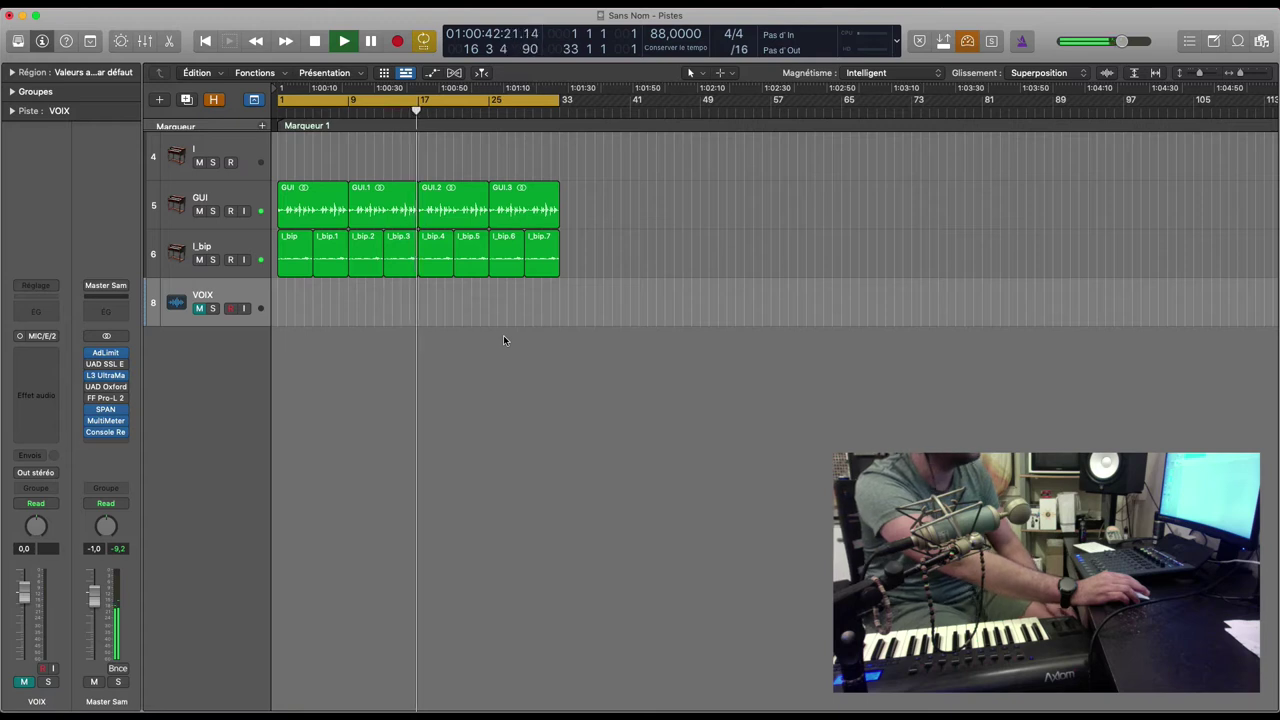
# With the I_bip track muted, record a vocal take on VOIX from bar 1 to about bar 29, and unmute VOIX.
pyautogui.click(199, 260)
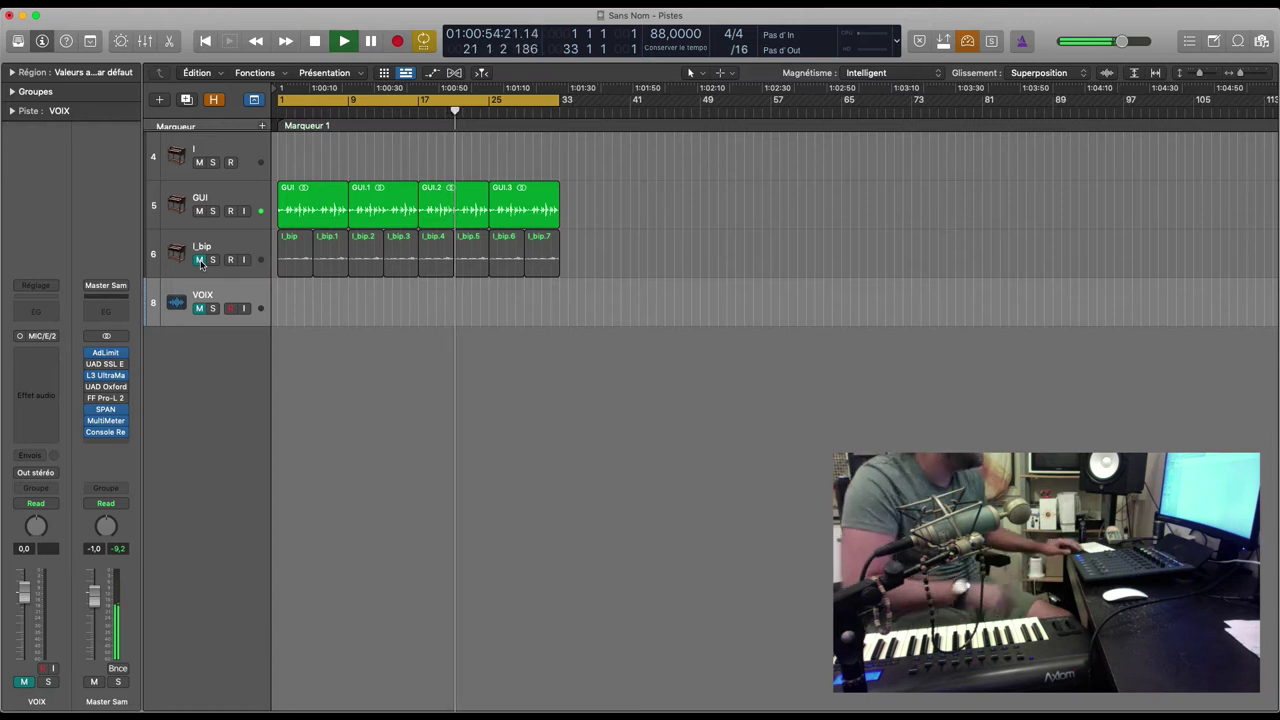
pyautogui.press('r')
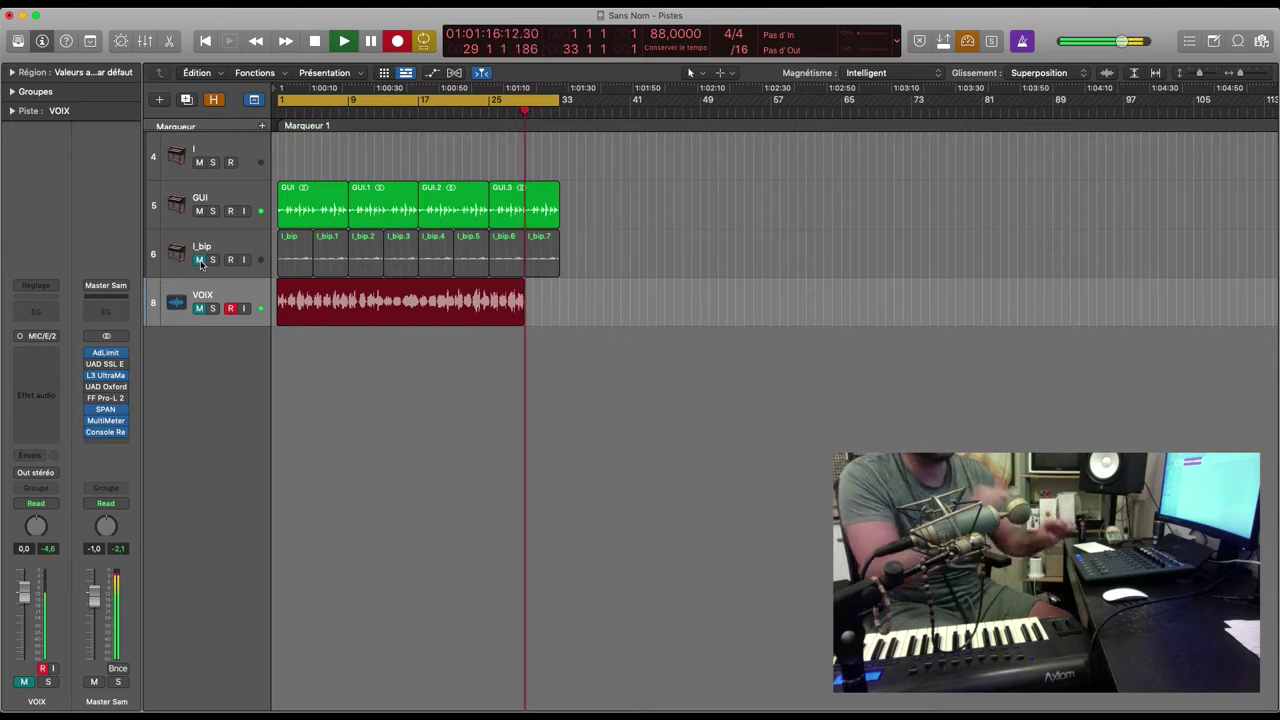
pyautogui.press('space')
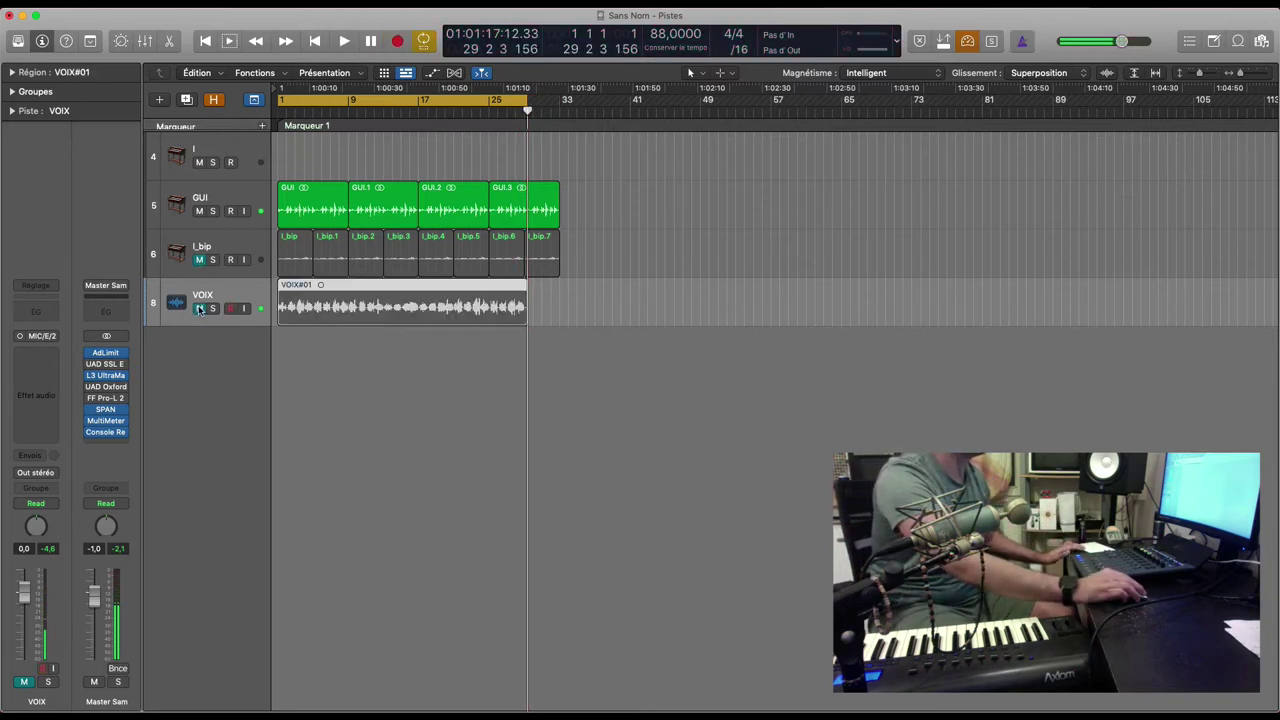
pyautogui.click(626, 323)
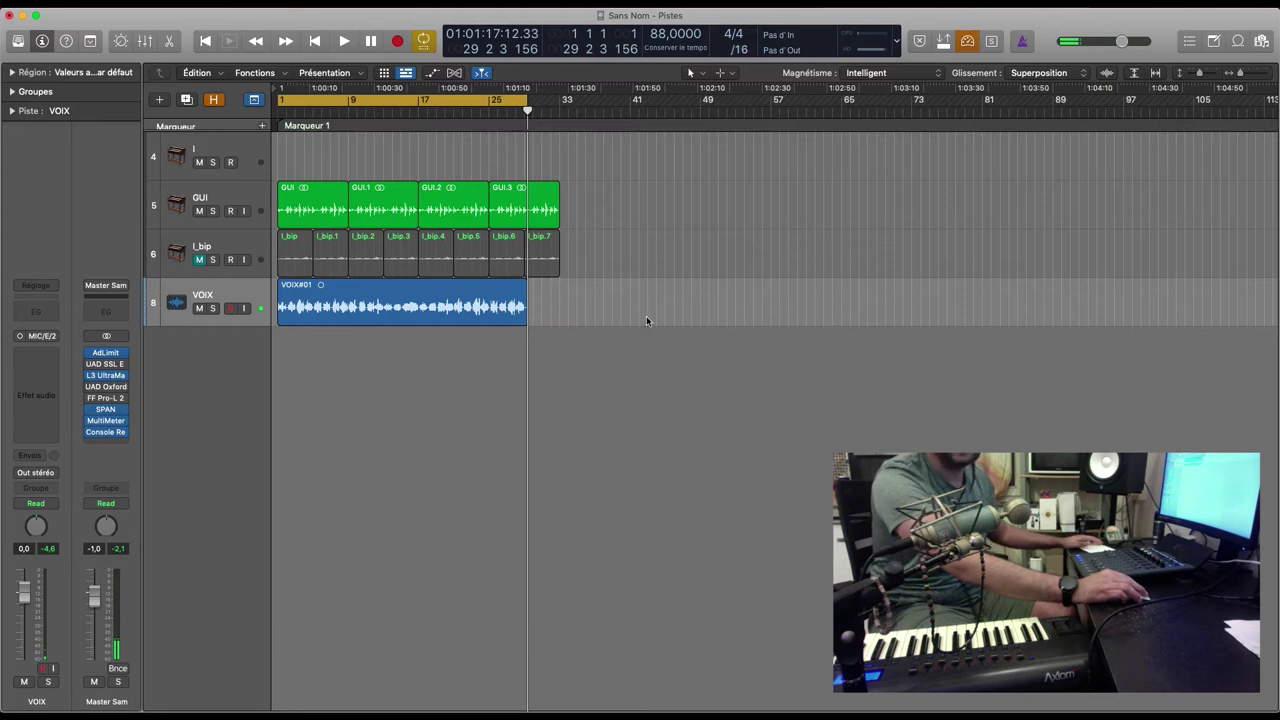
# In the UA Console, bypass Auto-Tune RTA on ANALOG 2, RealVerb-Pro on AUX 1 and P DelayMod L on AUX 2, and return to Logic Pro.
pyautogui.hotkey('ctrl', 'Up')
pyautogui.click(250, 450)
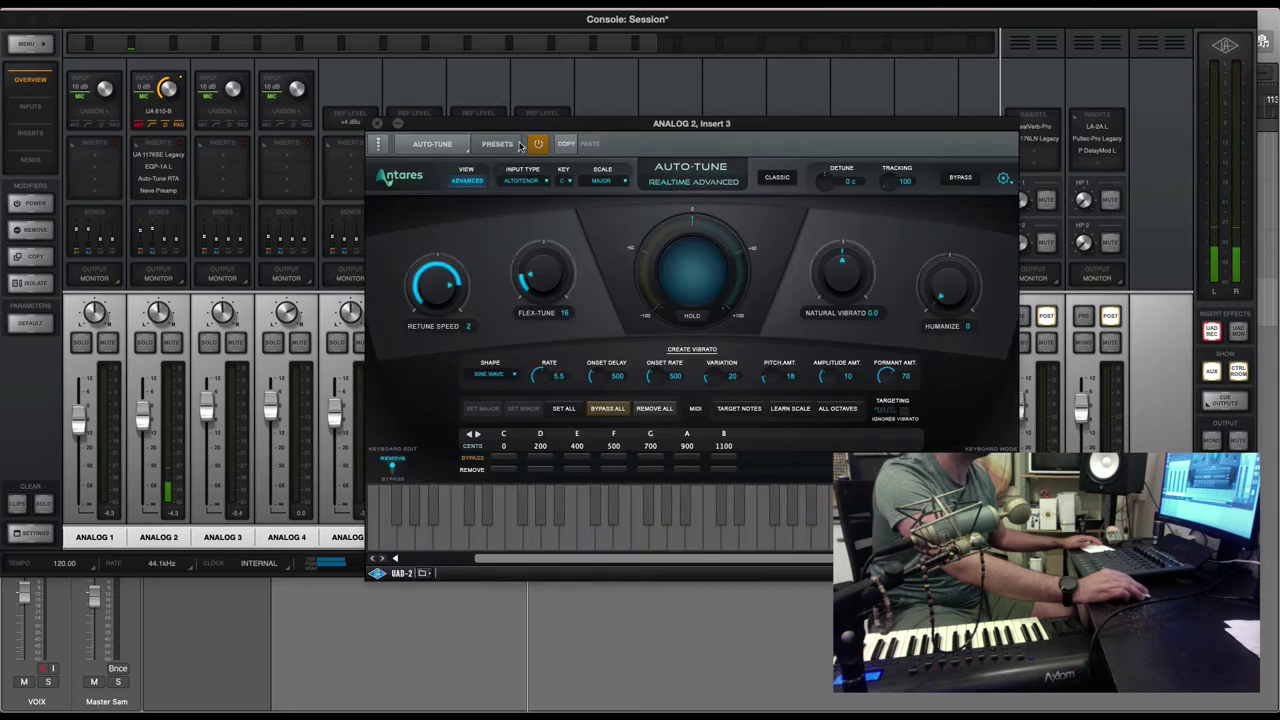
pyautogui.click(1040, 127)
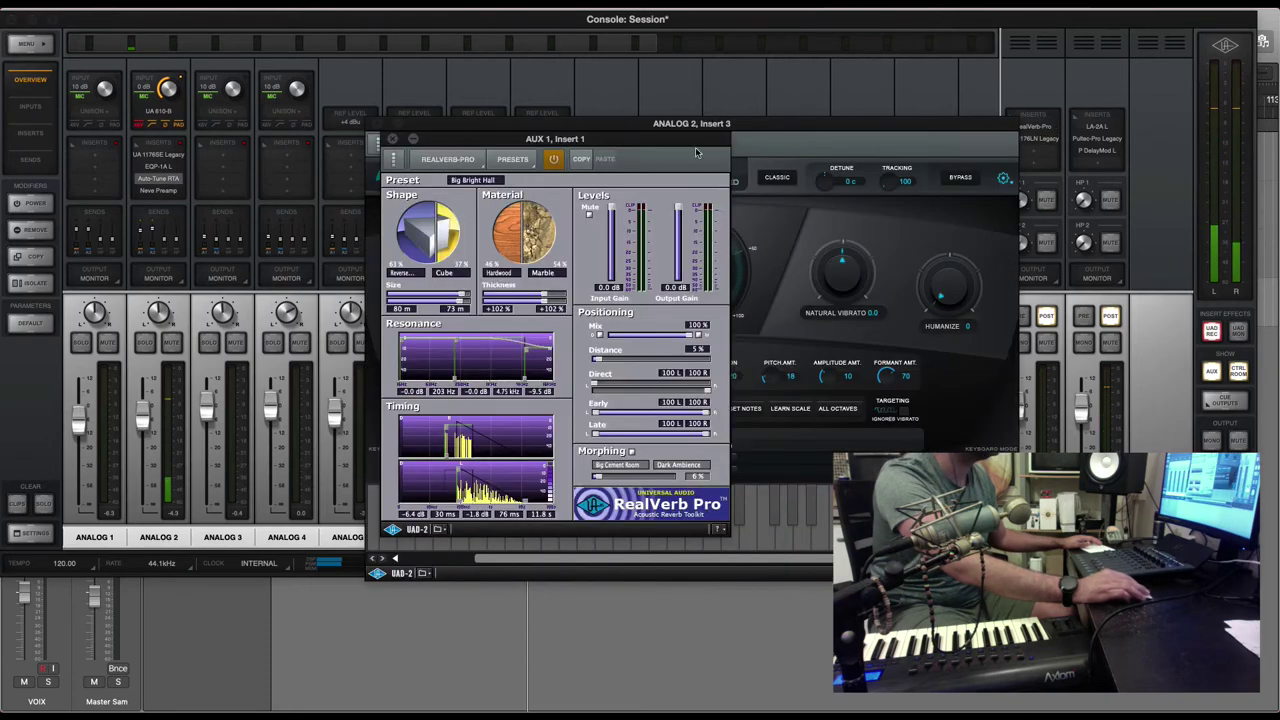
pyautogui.click(1100, 151)
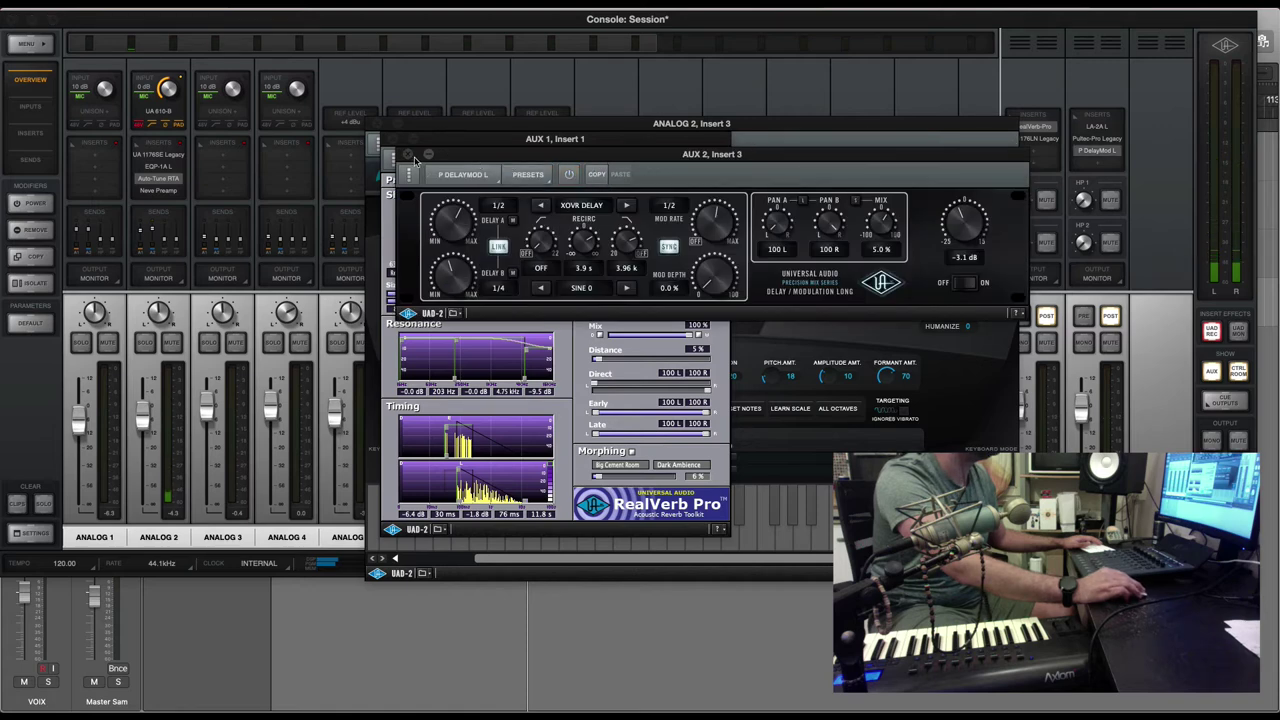
pyautogui.click(407, 155)
pyautogui.click(392, 140)
pyautogui.click(377, 124)
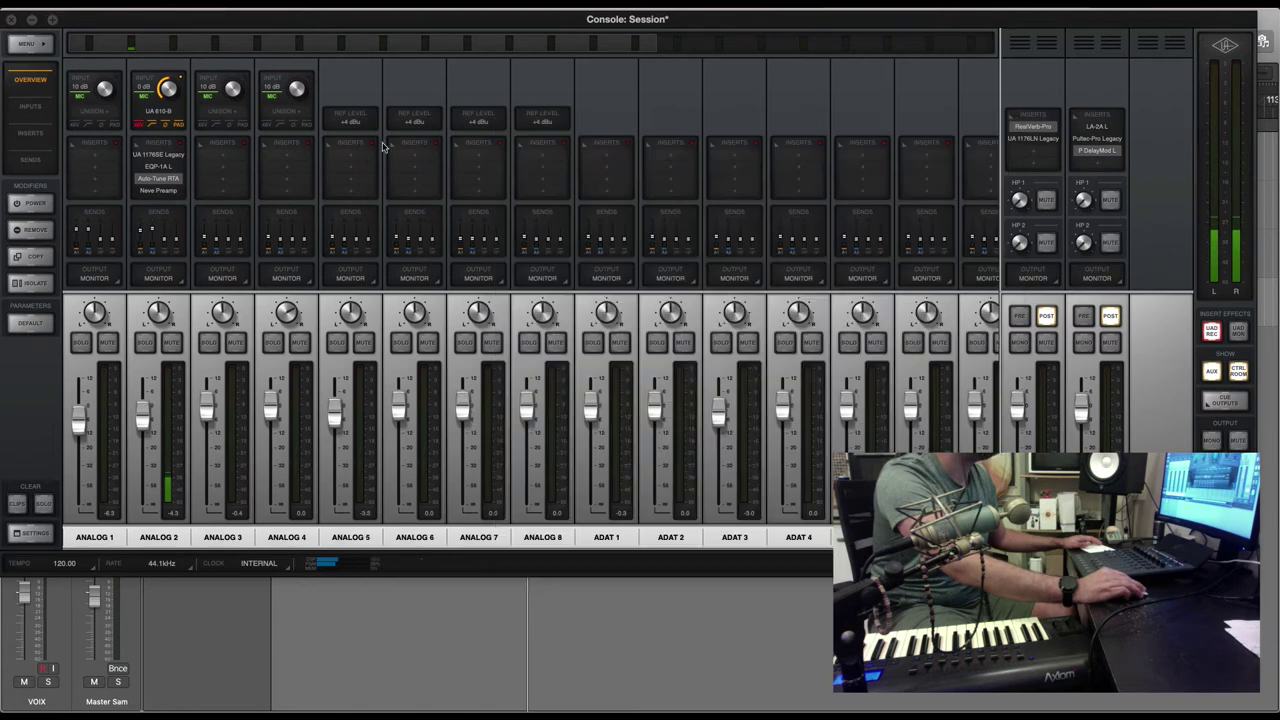
pyautogui.click(494, 632)
# Play the take with VOIX soloed, lower the track's volume to -18.9 dB and clear the solo.
pyautogui.press('space')
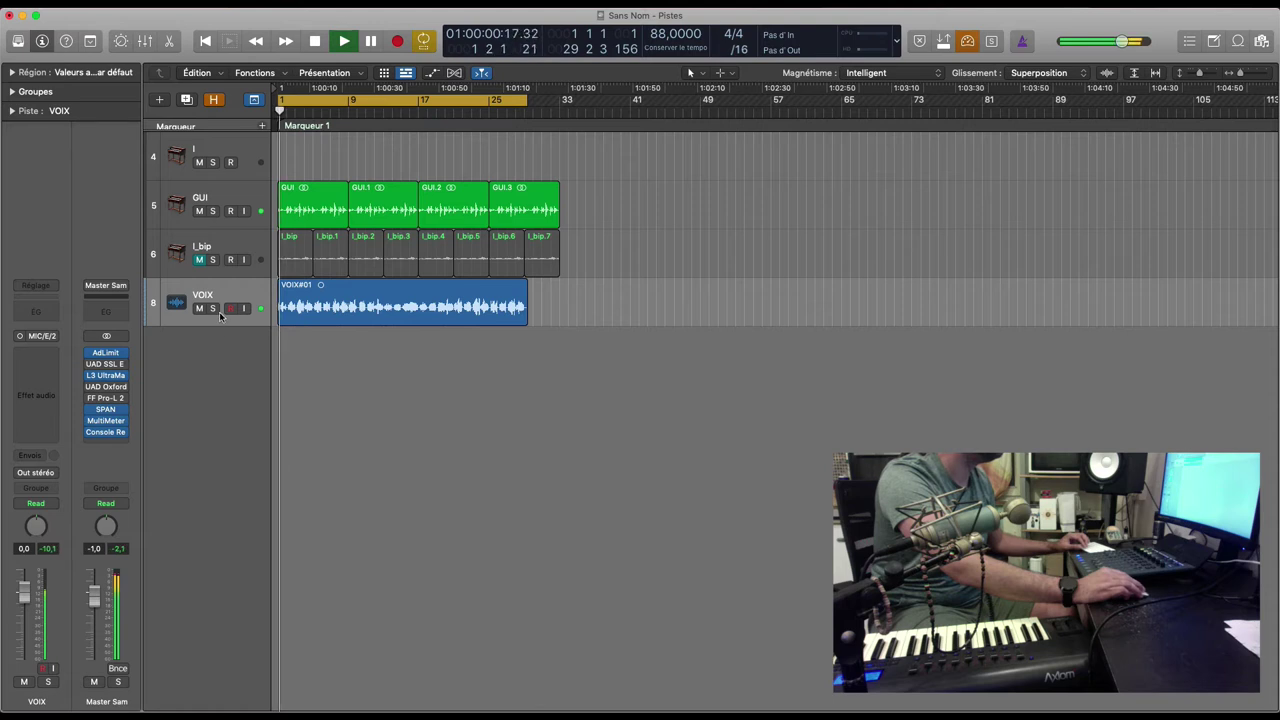
pyautogui.click(213, 309)
pyautogui.press('space')
pyautogui.press('space')
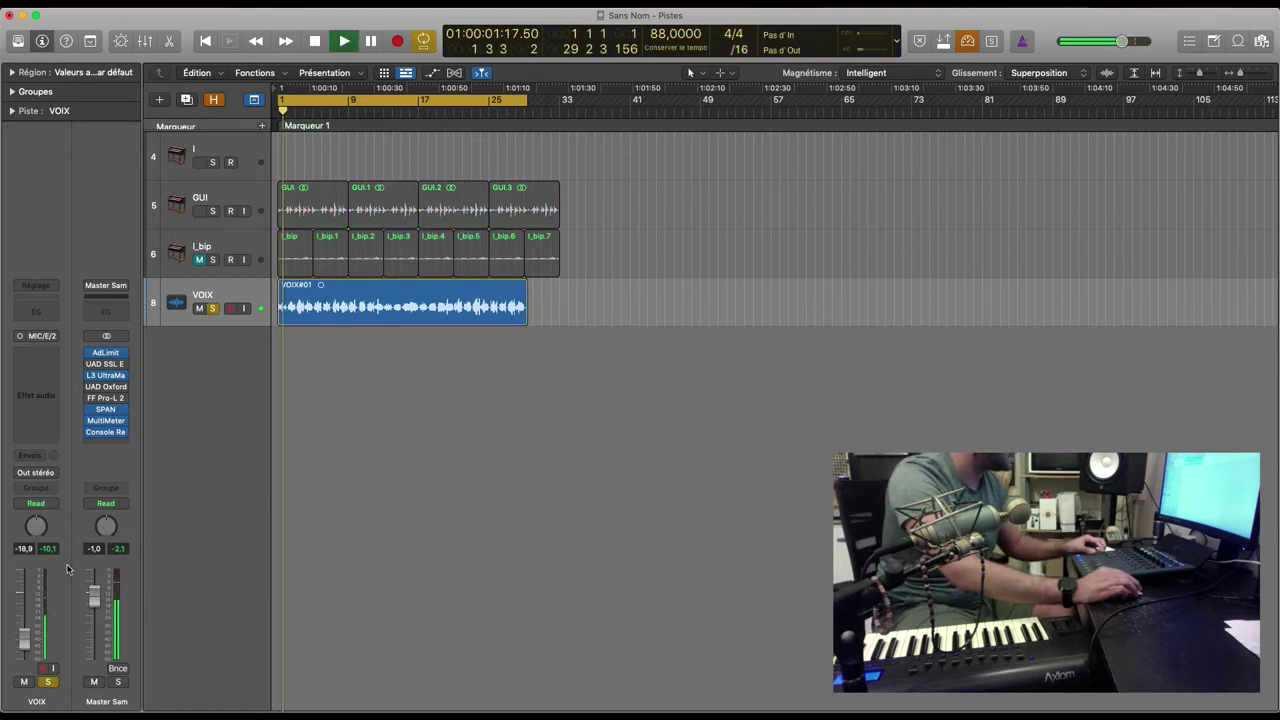
pyautogui.press('s')
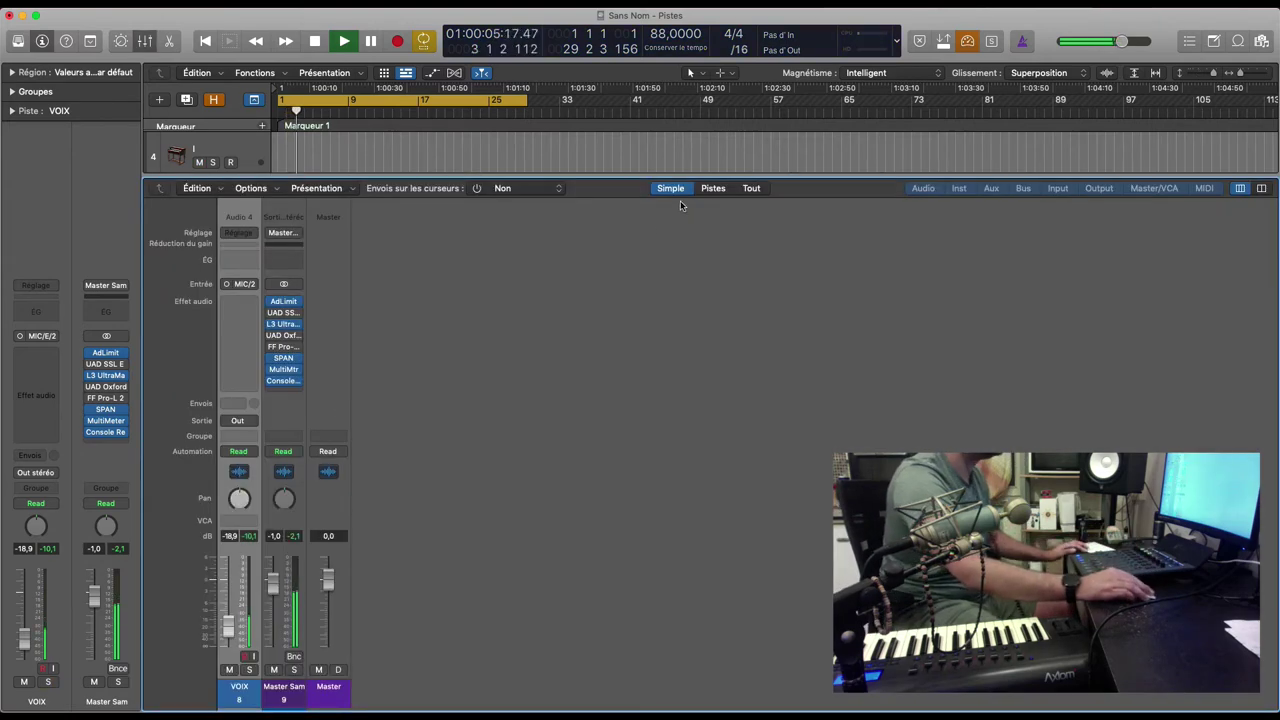
# Display all track channels in the mixer and route the VOIX track's output to Bus 30 (VOIX).
pyautogui.click(713, 188)
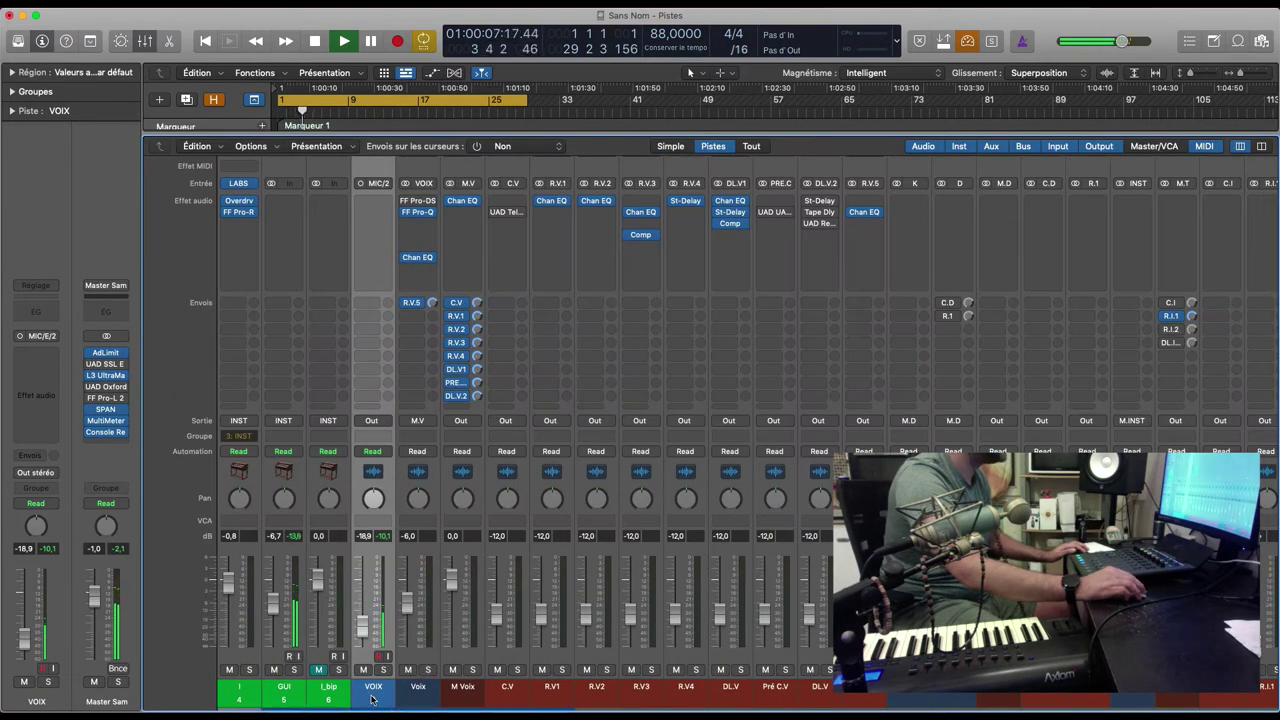
pyautogui.click(322, 701)
pyautogui.press('x')
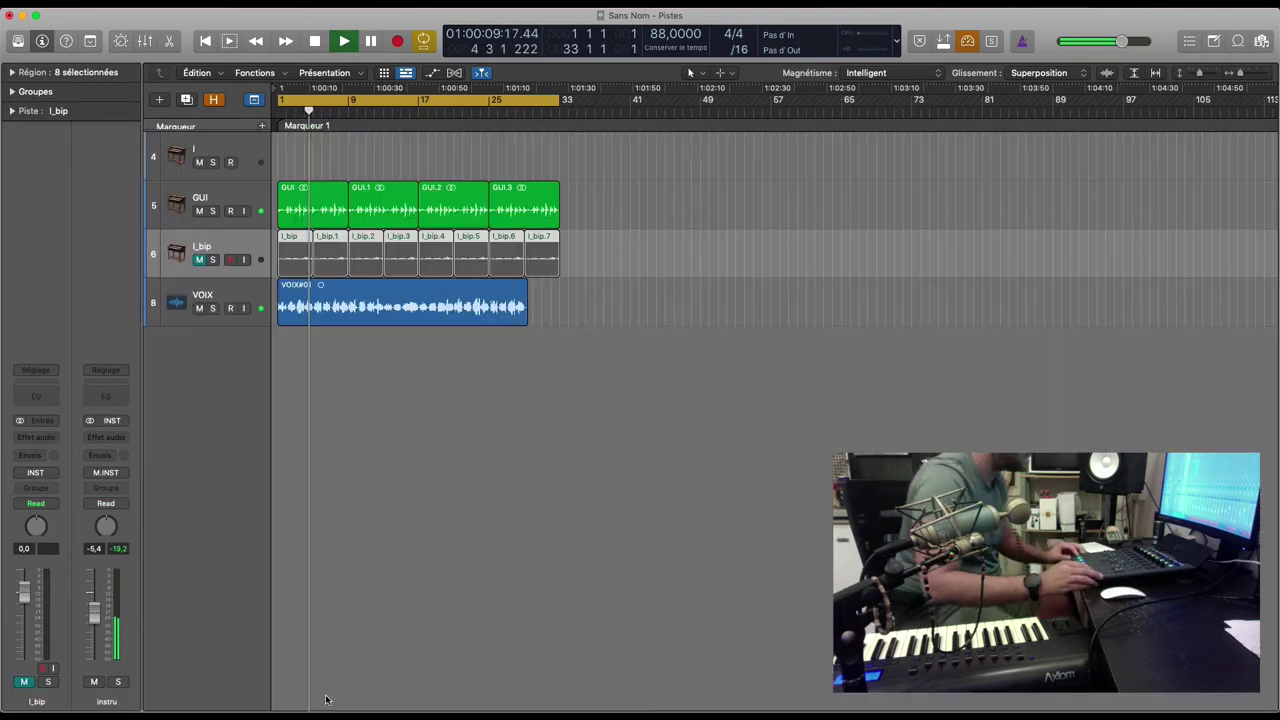
pyautogui.click(198, 292)
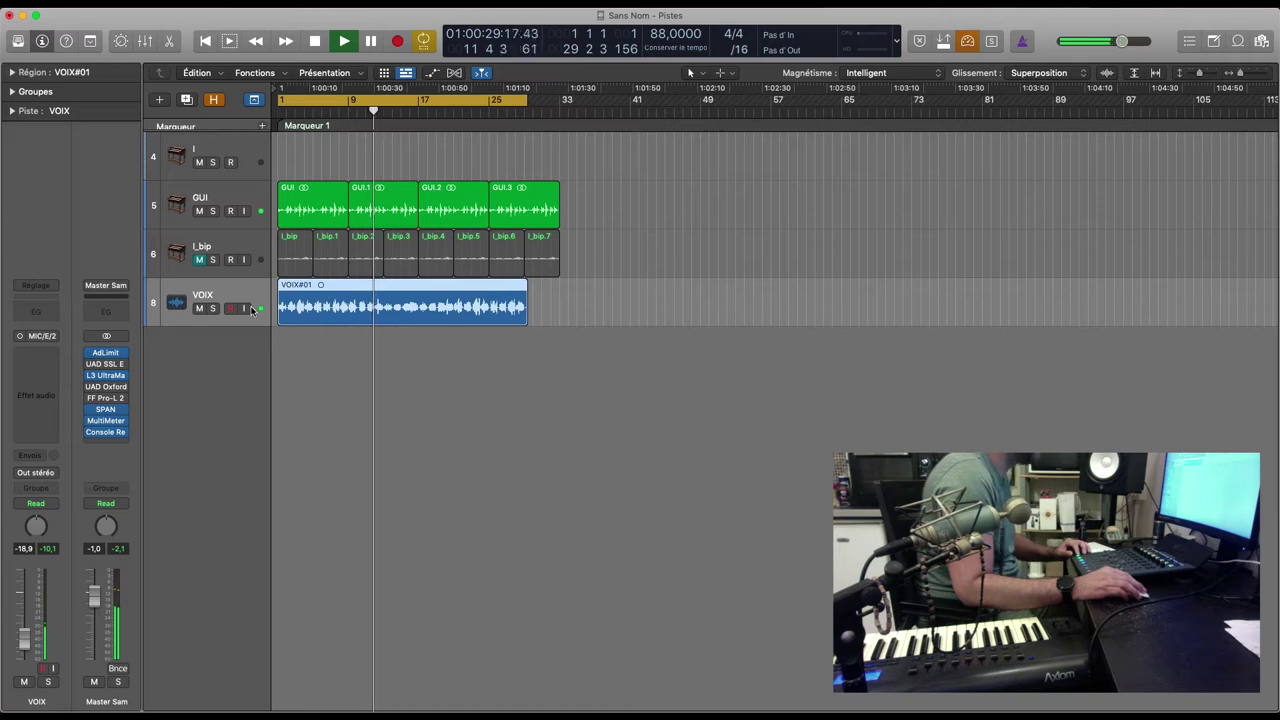
pyautogui.press('x')
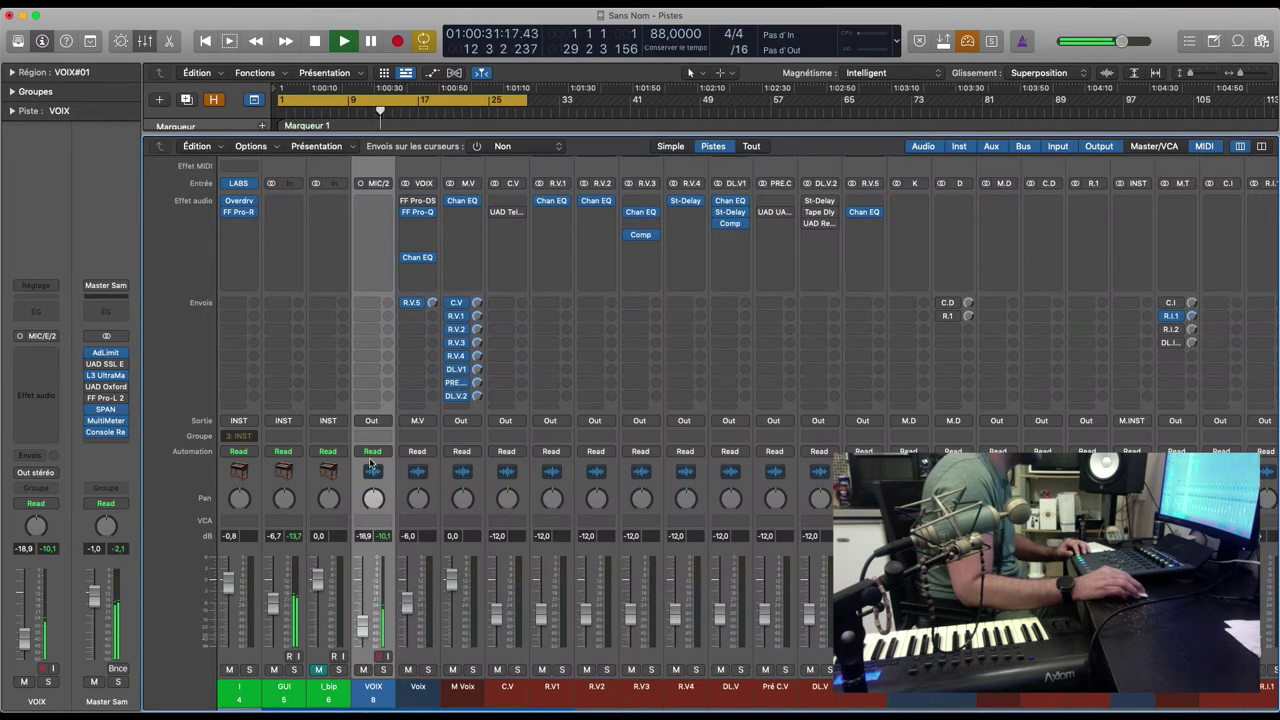
pyautogui.click(372, 421)
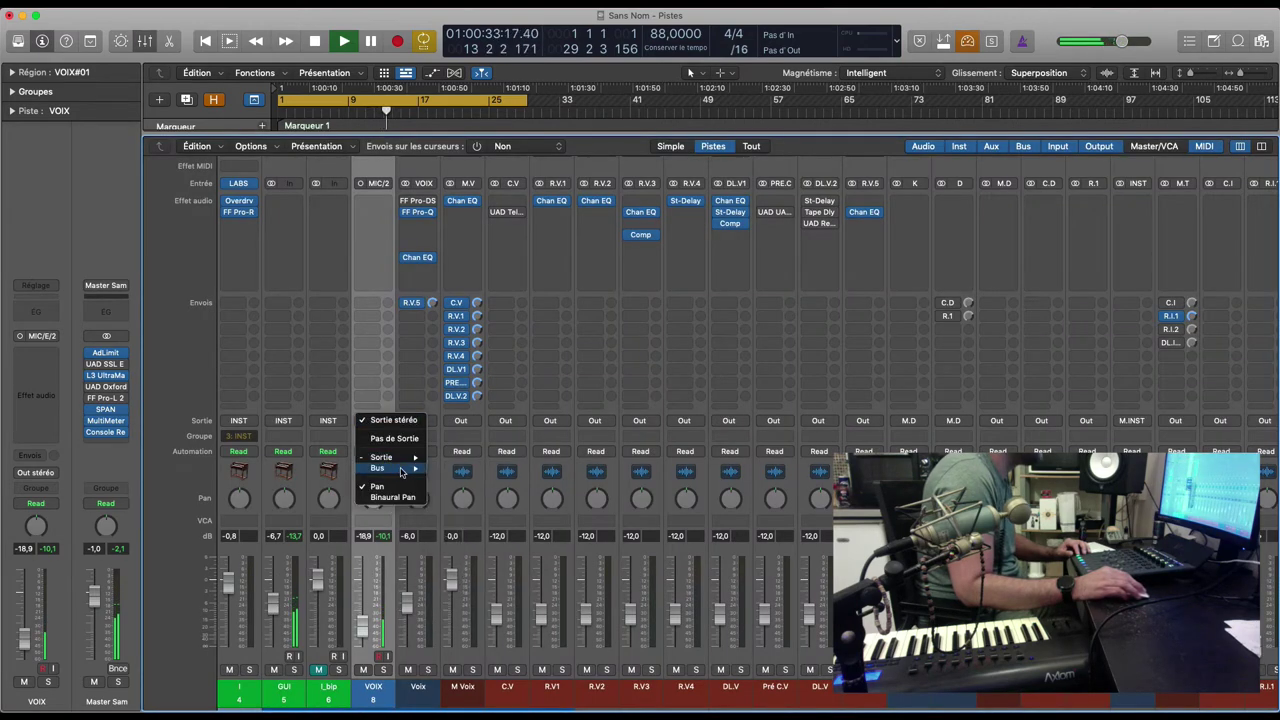
pyautogui.moveTo(395, 468)
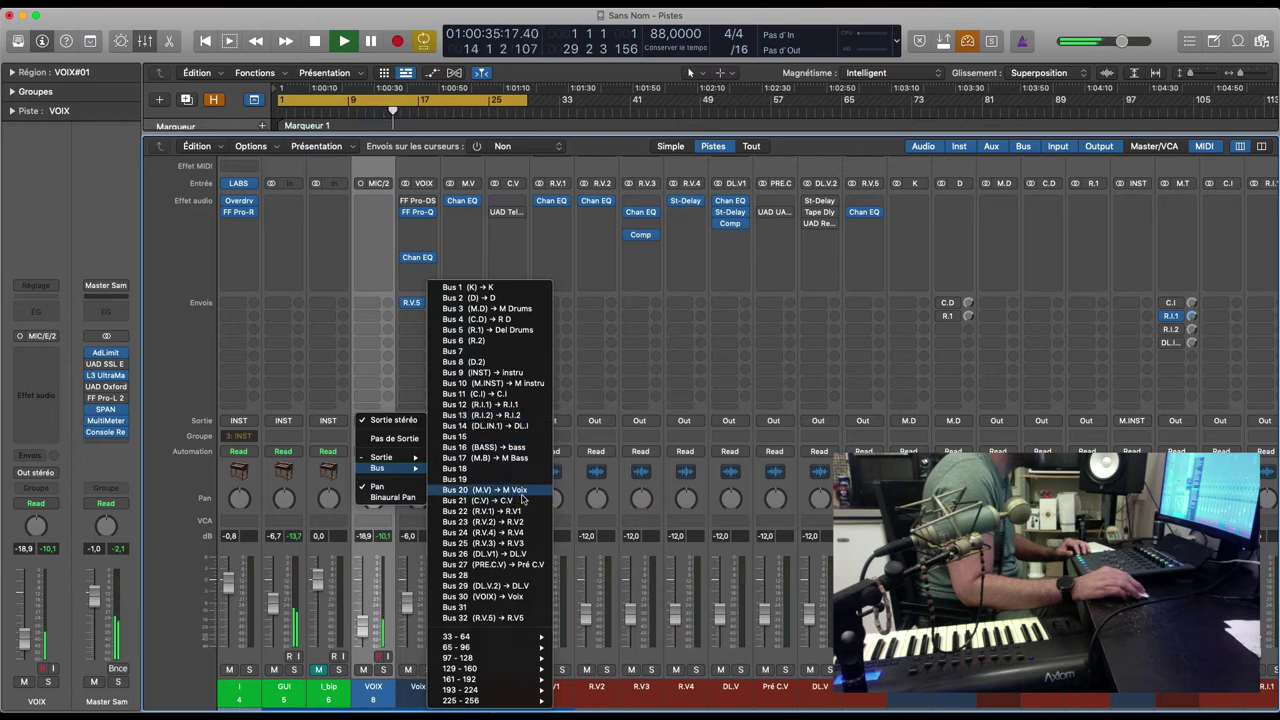
pyautogui.click(505, 596)
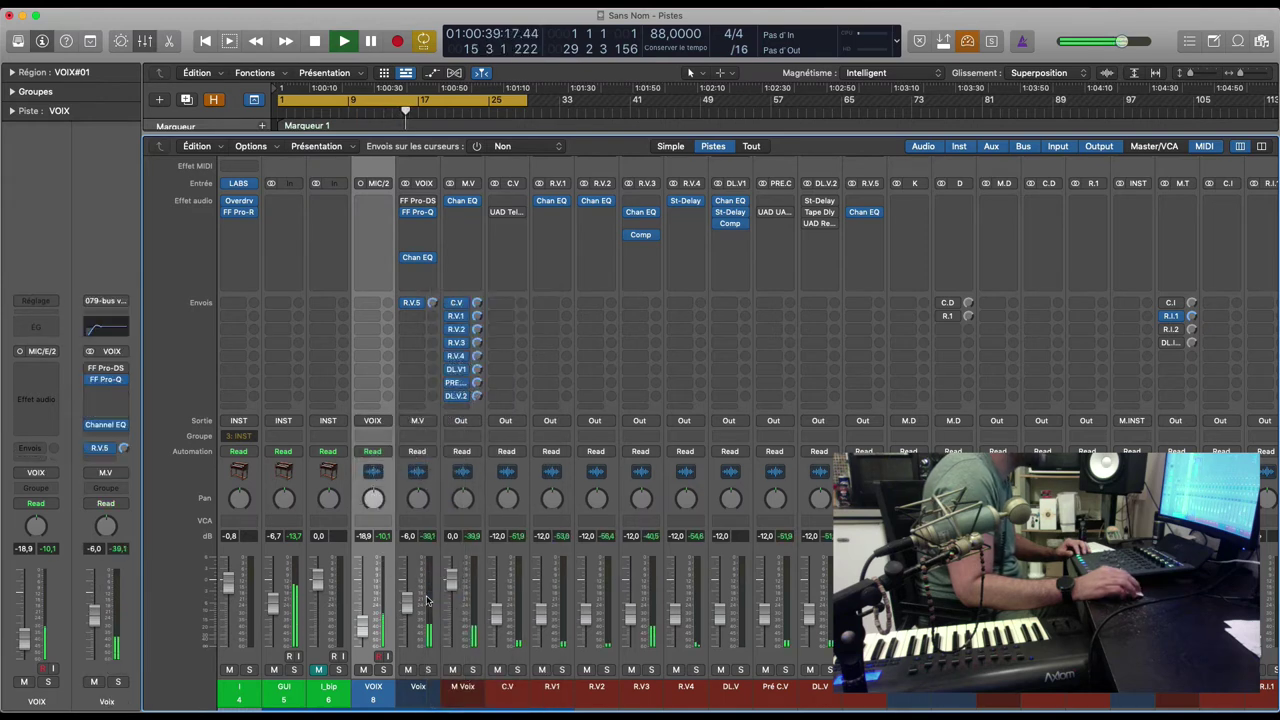
# Insert the UAD EMT 140 plate reverb in the free audio effect slot of the R.V1 bus.
pyautogui.hscroll(6, 641, 590)
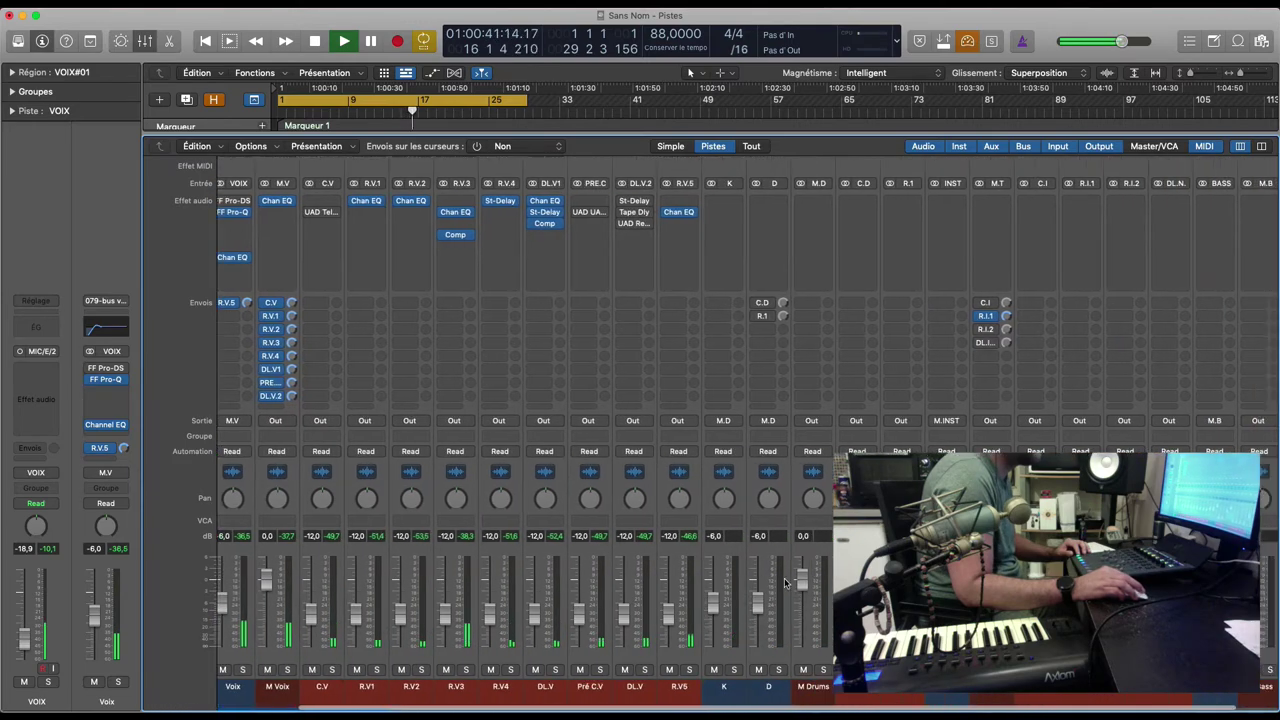
pyautogui.hscroll(-6, 789, 582)
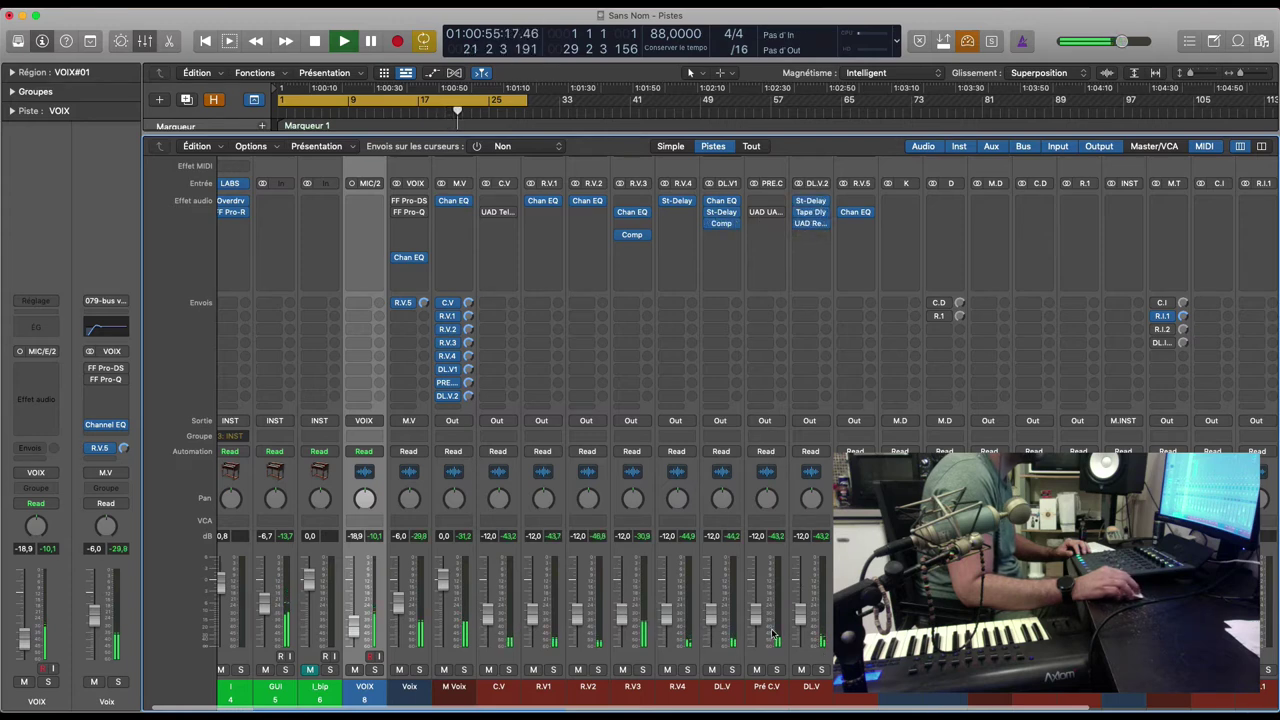
pyautogui.click(545, 212)
pyautogui.moveTo(576, 252)
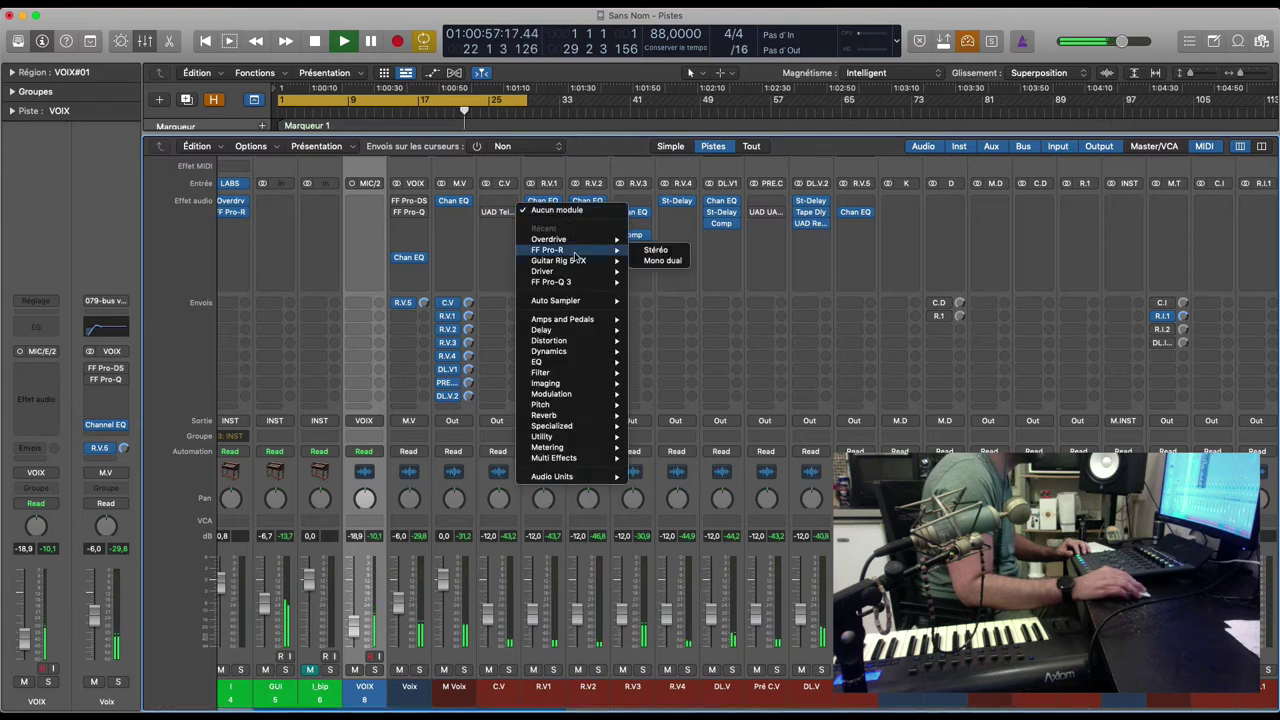
pyautogui.moveTo(560, 476)
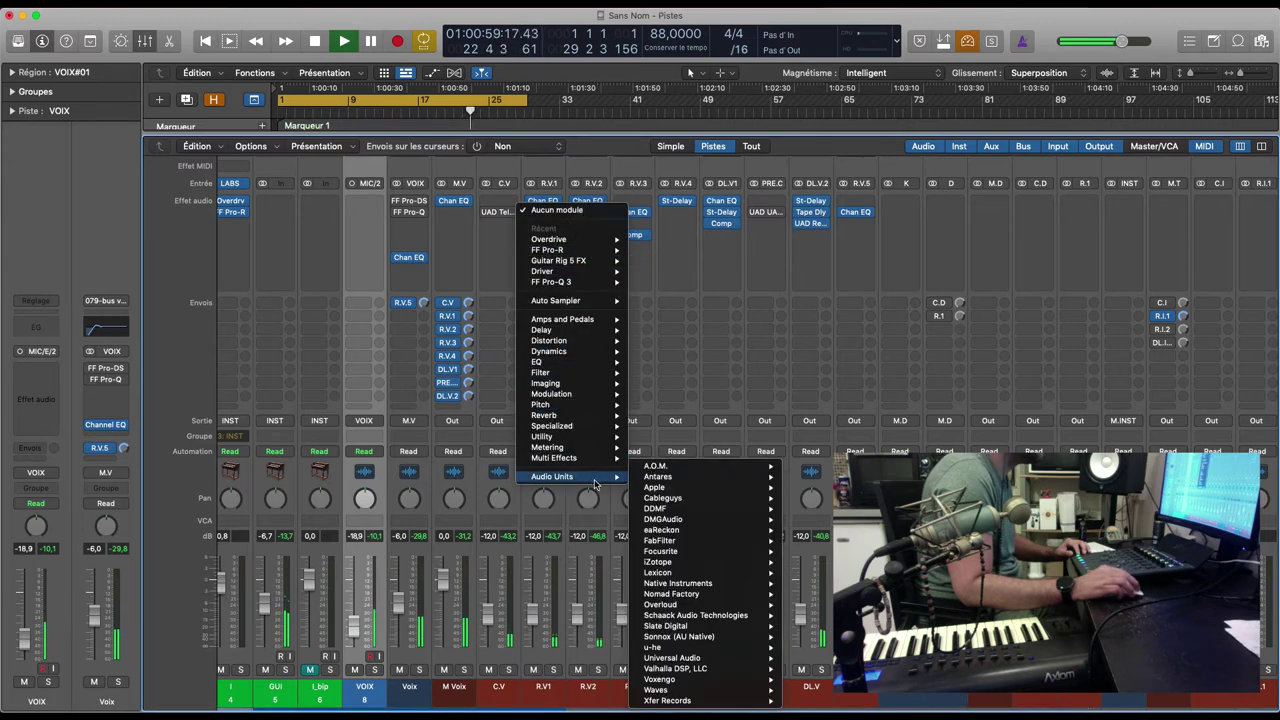
pyautogui.moveTo(712, 690)
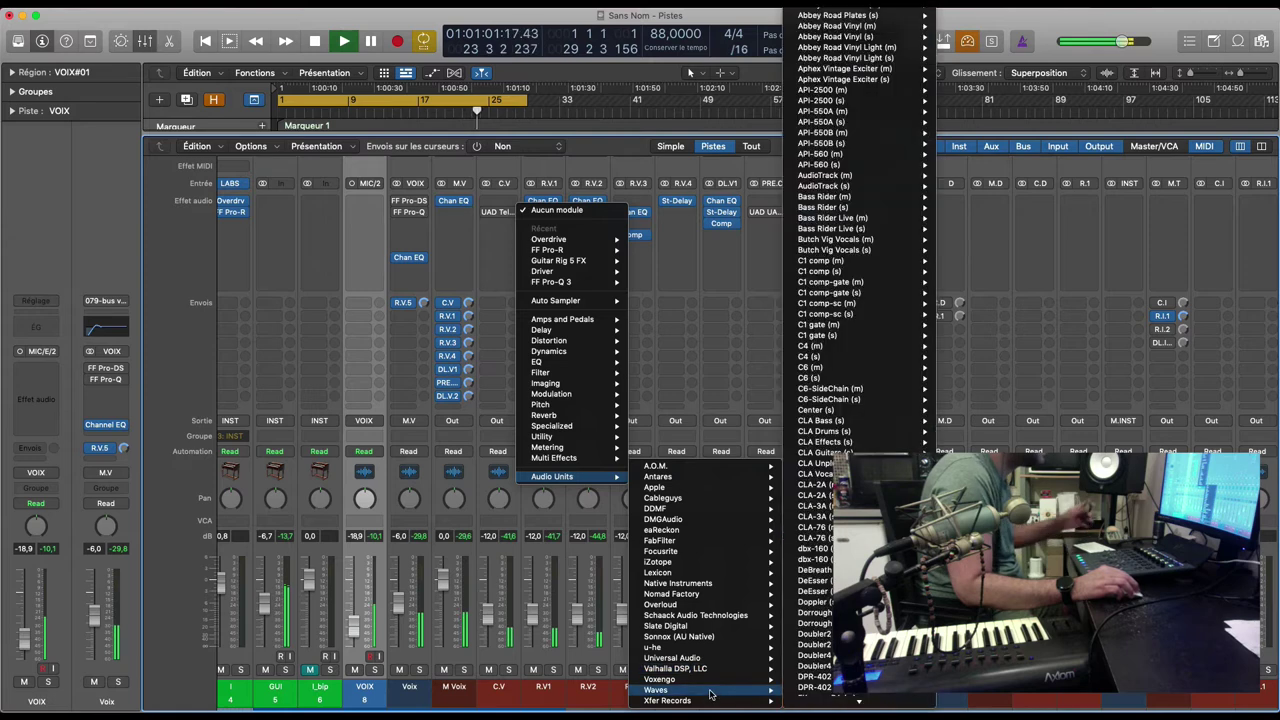
pyautogui.moveTo(700, 658)
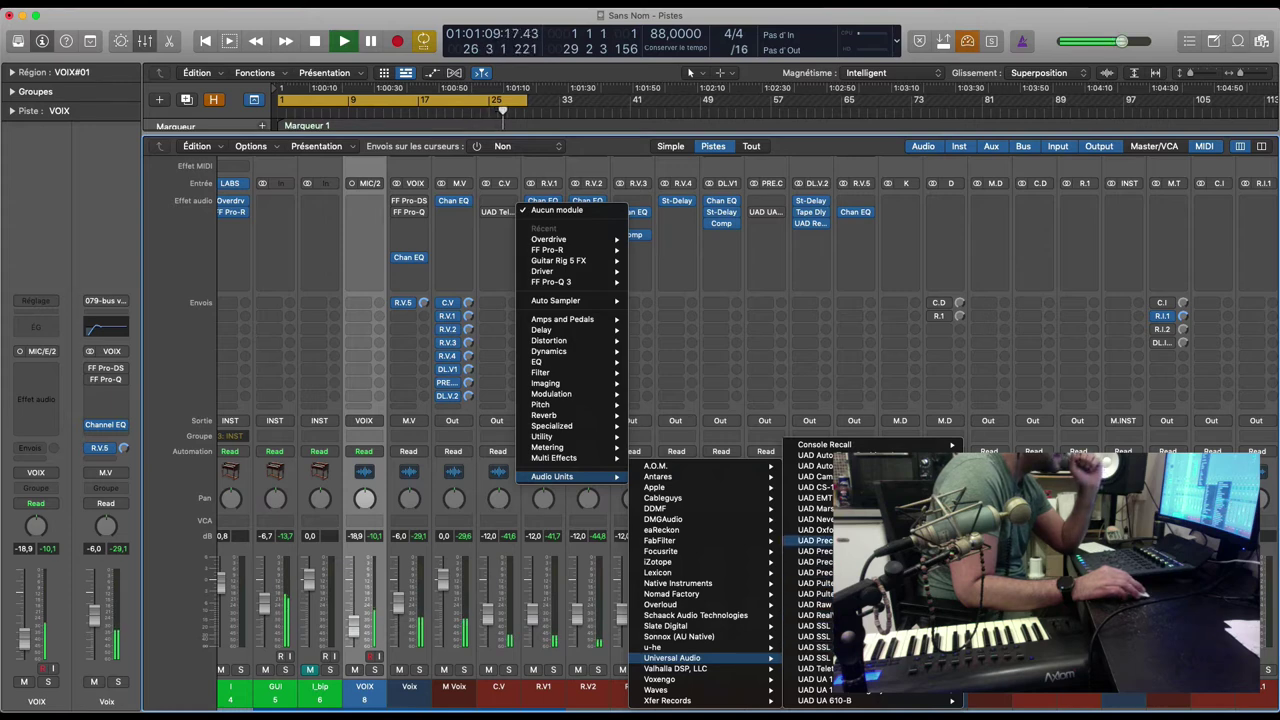
pyautogui.click(815, 498)
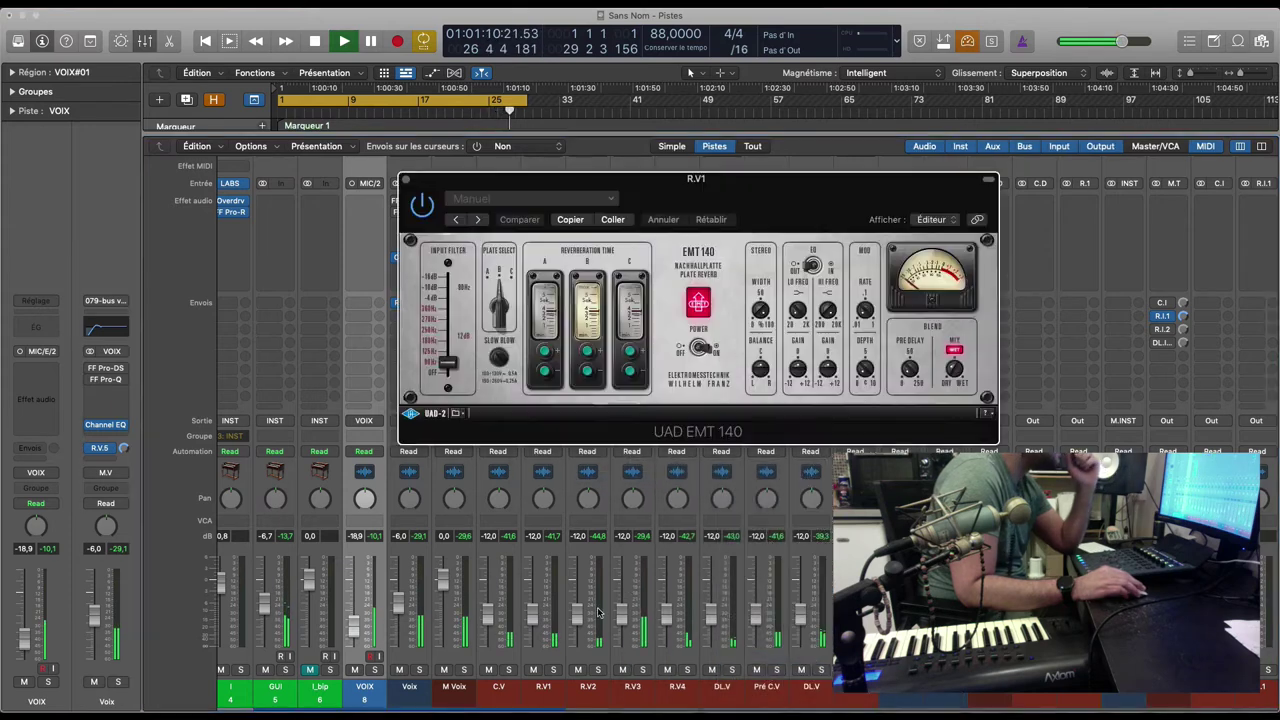
# Solo R.V1, load the Full Choir preset in its EMT 140, and raise the bus volume to -9.6 dB.
pyautogui.click(553, 669)
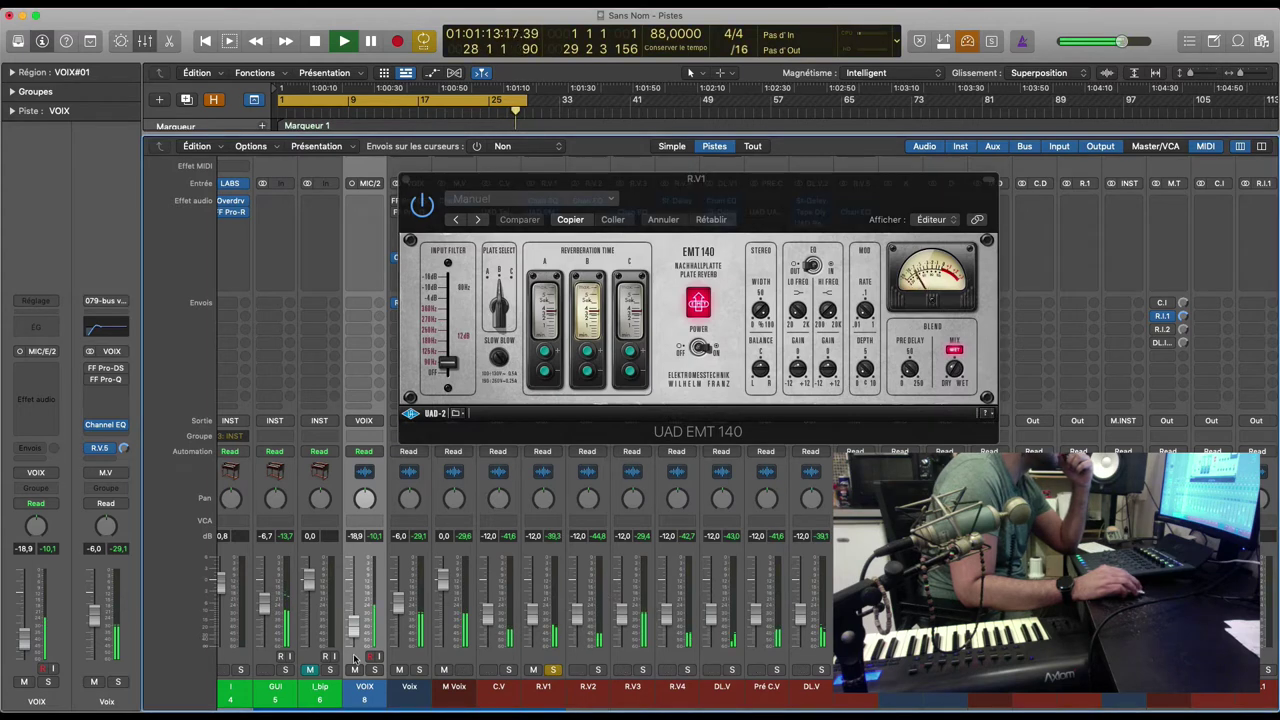
pyautogui.click(530, 198)
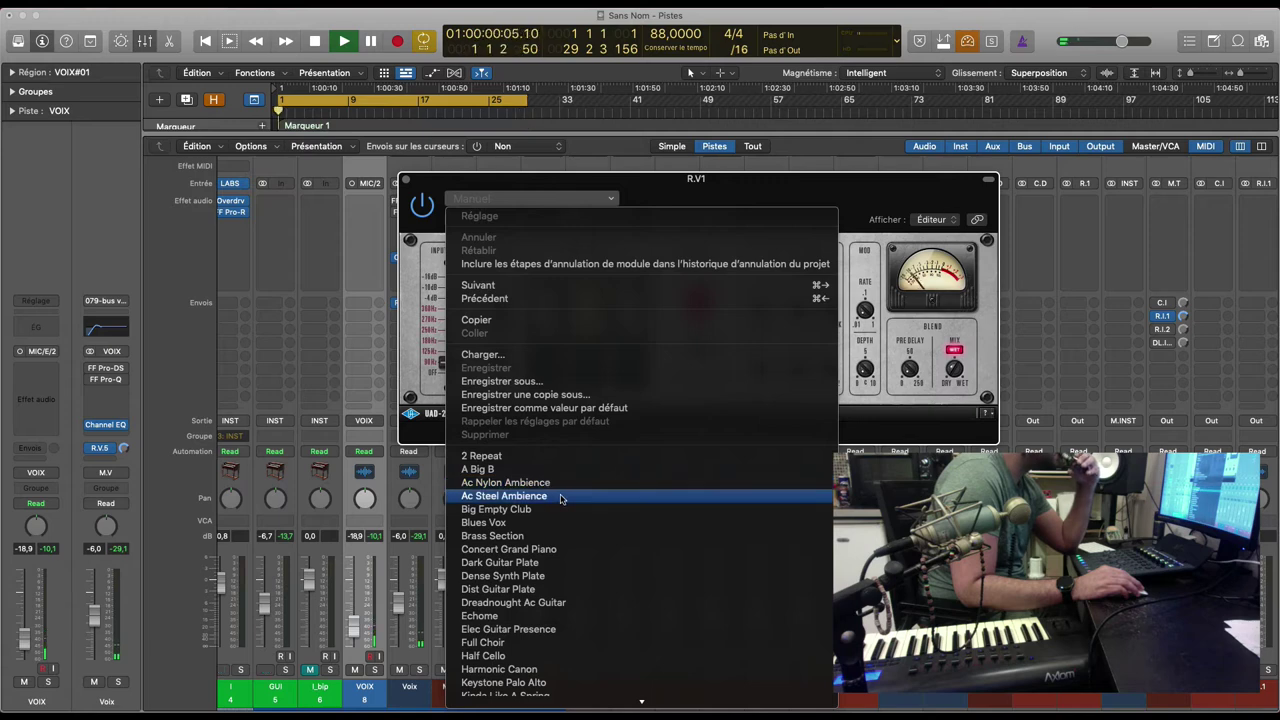
pyautogui.click(535, 643)
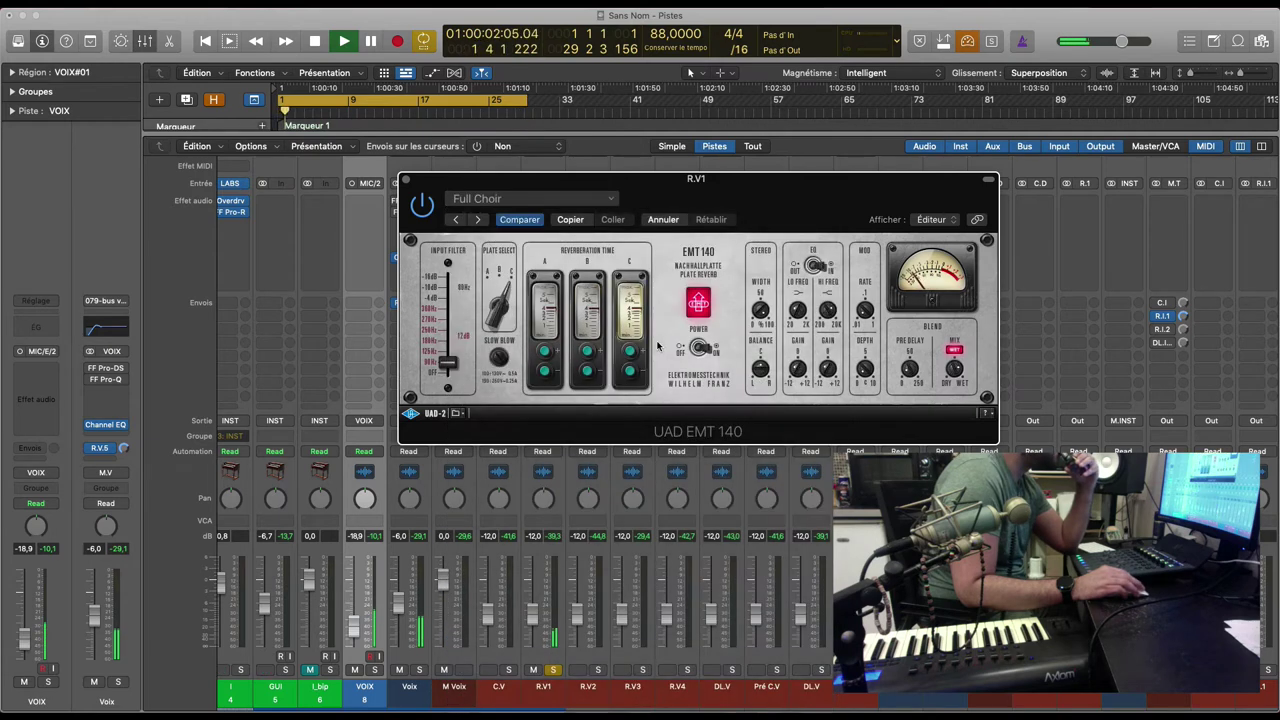
pyautogui.press('super+w')
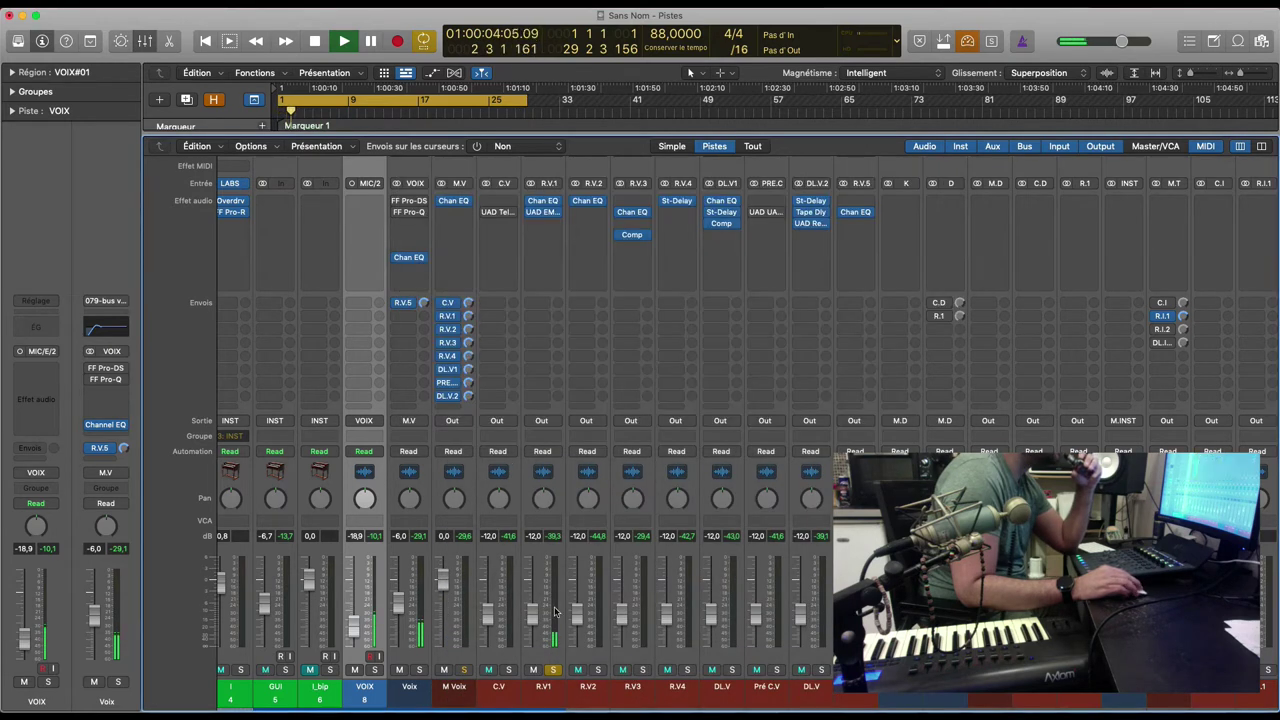
pyautogui.moveTo(532, 612); pyautogui.dragTo(532, 604)
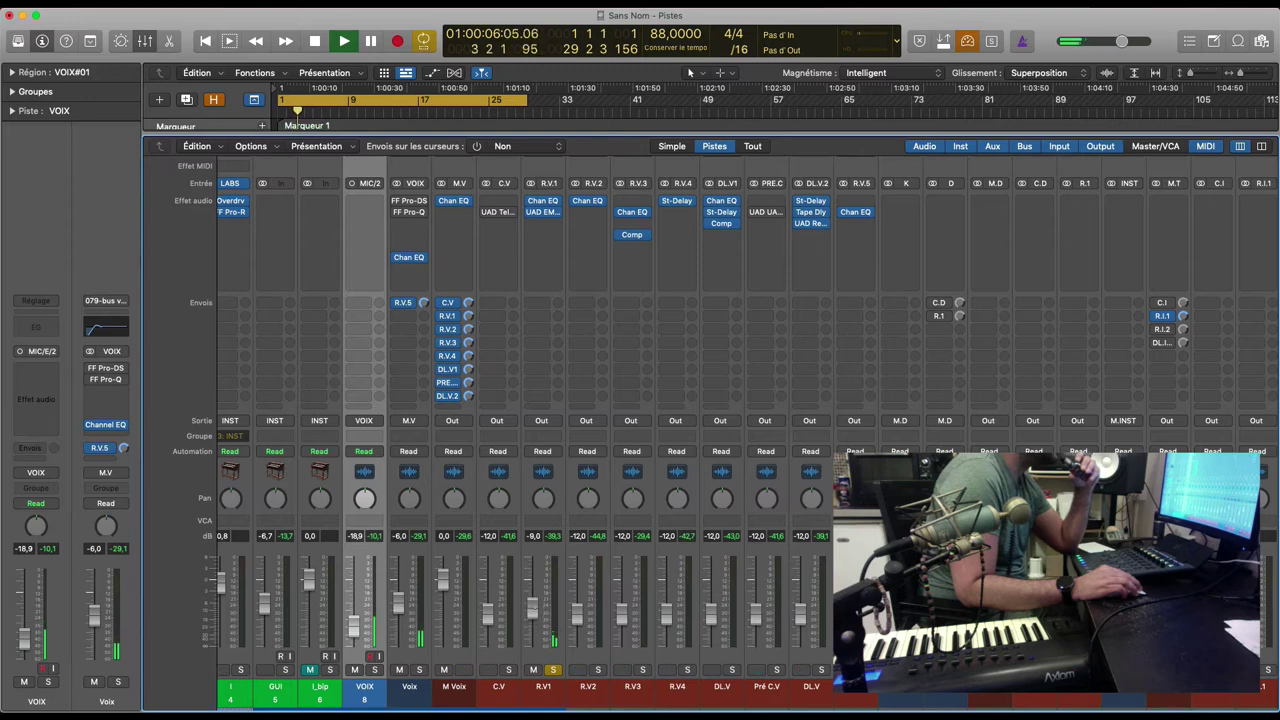
# Enable the UAD Teletronix LA-2A on the C.V bus and raise the soloed bus to -5.7 dB.
pyautogui.click(509, 214)
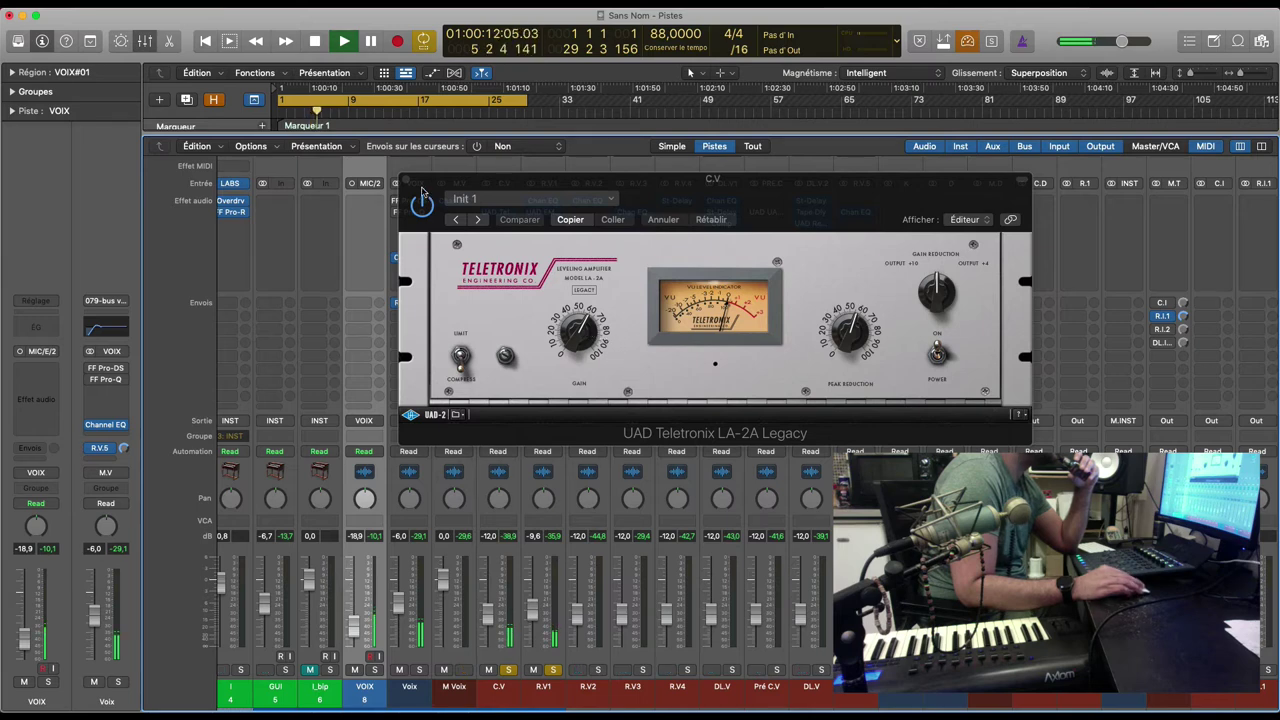
pyautogui.click(406, 182)
pyautogui.moveTo(494, 637); pyautogui.dragTo(494, 617)
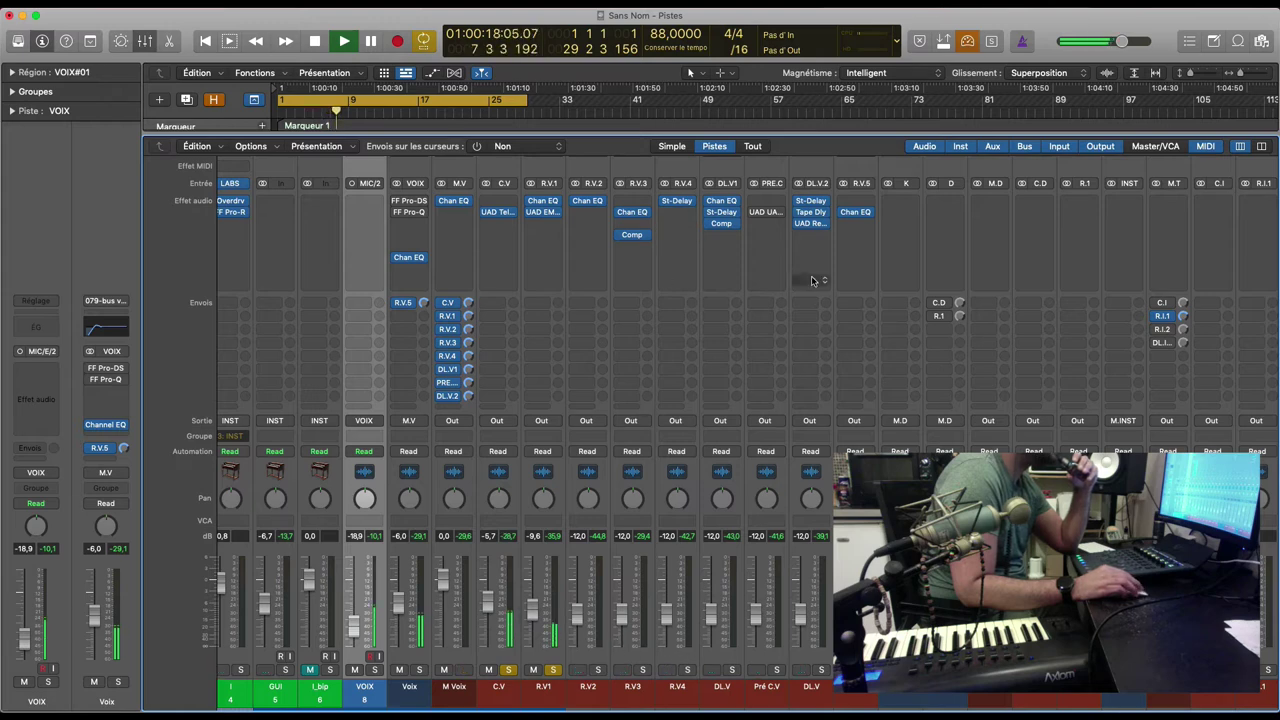
# Load the user performance channel strip setting numbered 051 (delay) on the Pré C.V bus and solo it.
pyautogui.scroll(3, 775, 195)
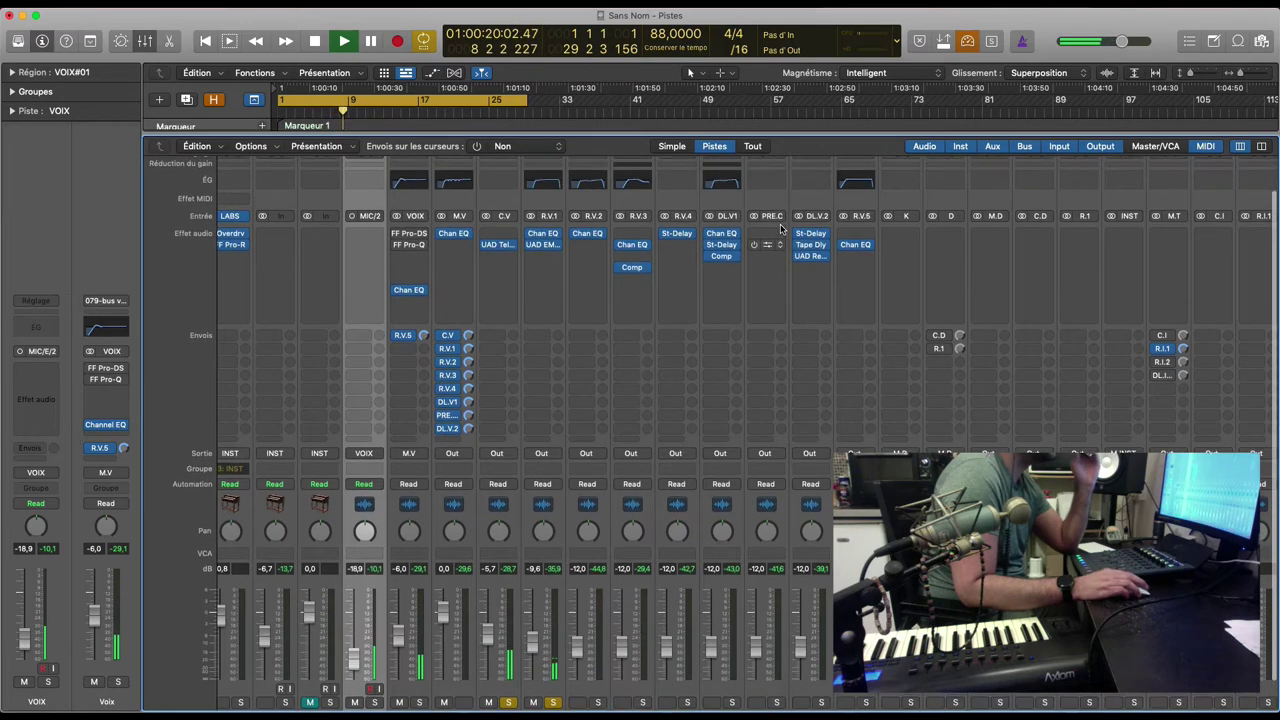
pyautogui.click(766, 171)
pyautogui.moveTo(850, 382)
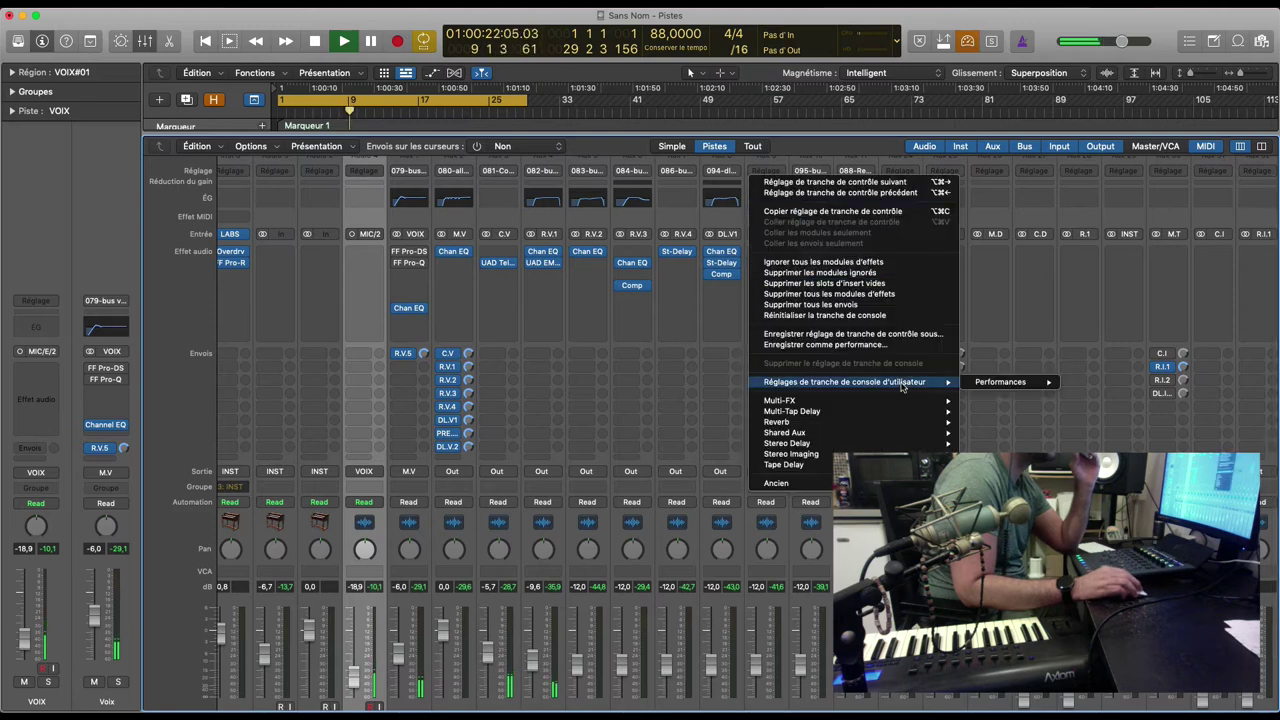
pyautogui.moveTo(1000, 382)
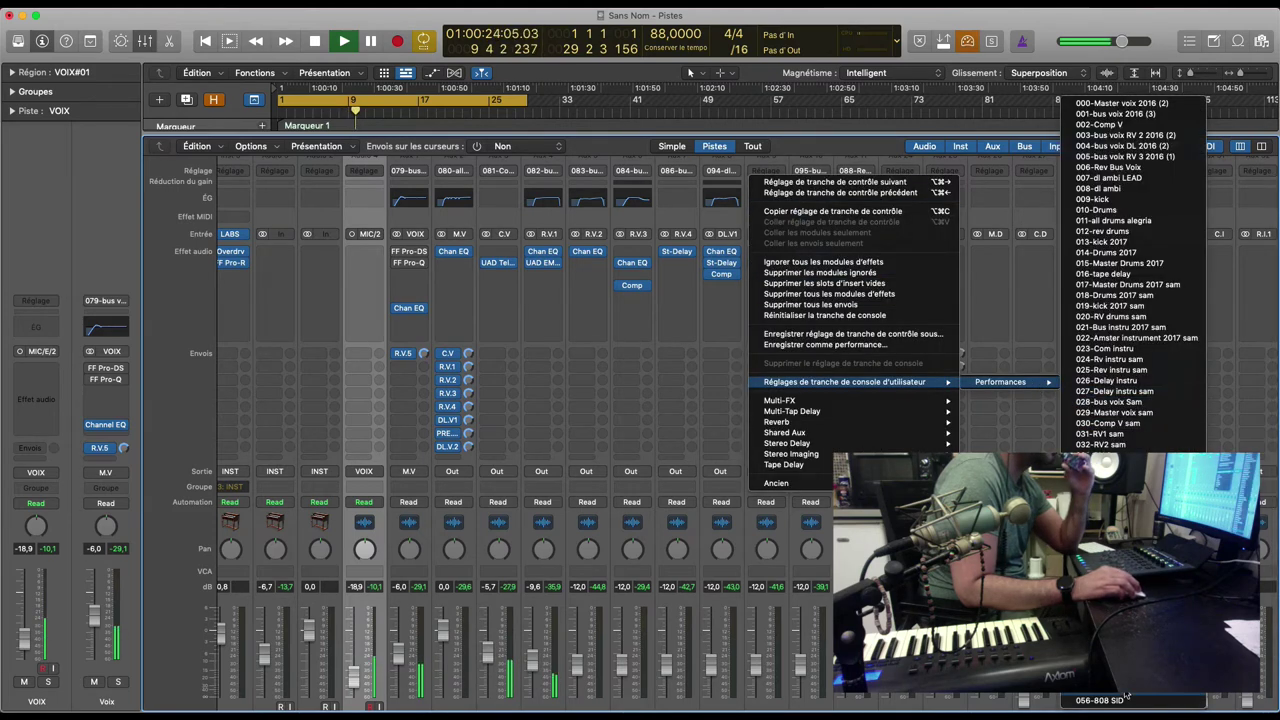
pyautogui.click(1110, 560)
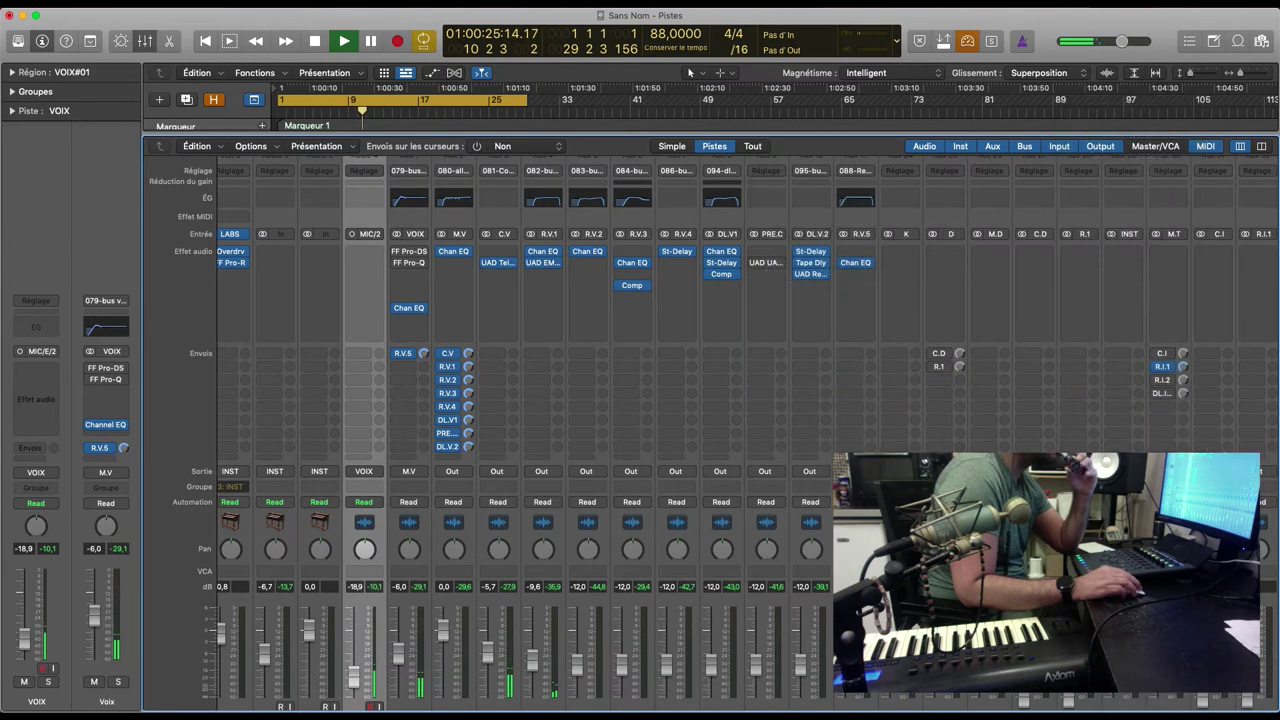
pyautogui.scroll(-3, 777, 675)
pyautogui.click(777, 673)
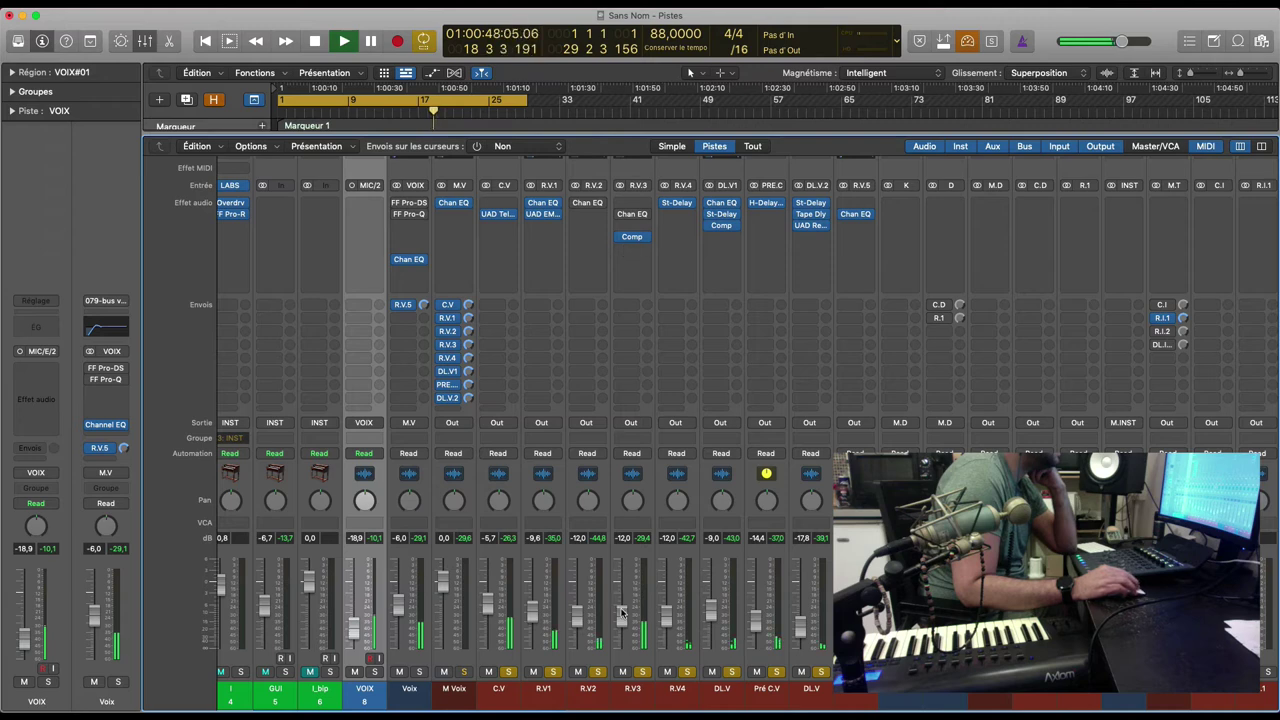
# Compare R.V3 with its compressor bypassed and active, and clear the solos on the vocal effect buses.
pyautogui.click(621, 240)
pyautogui.click(625, 236)
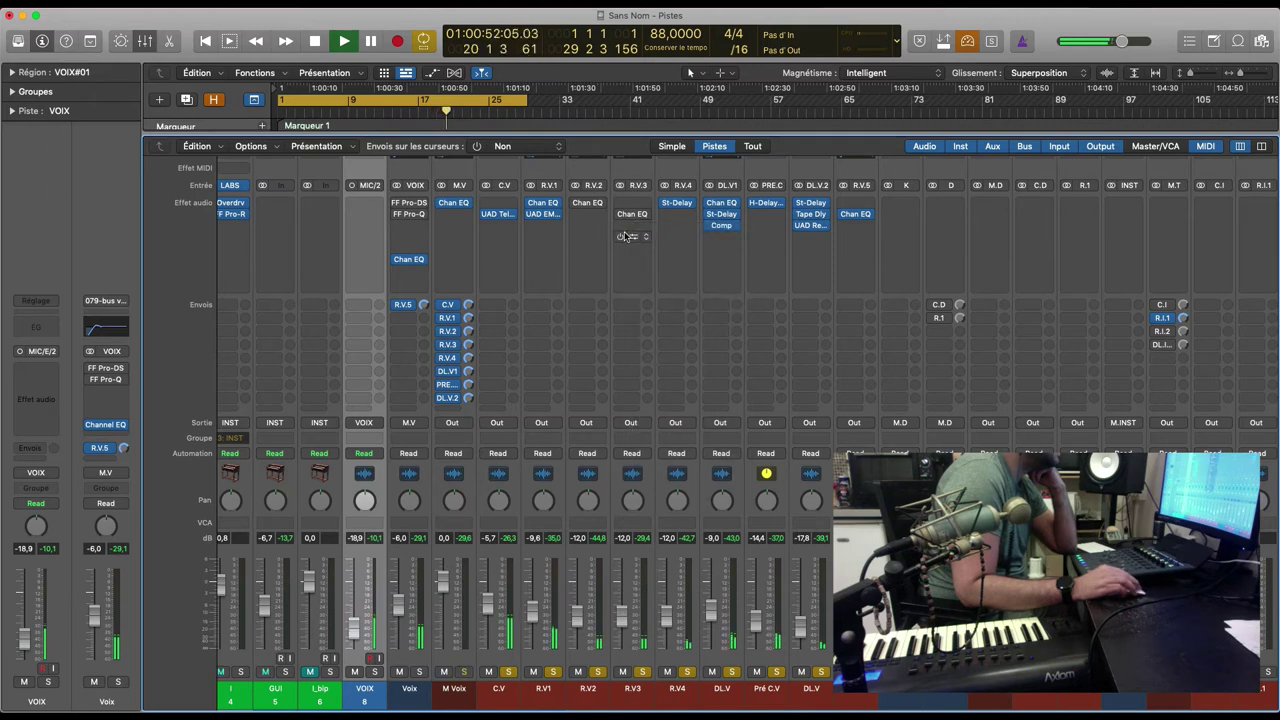
pyautogui.click(508, 688)
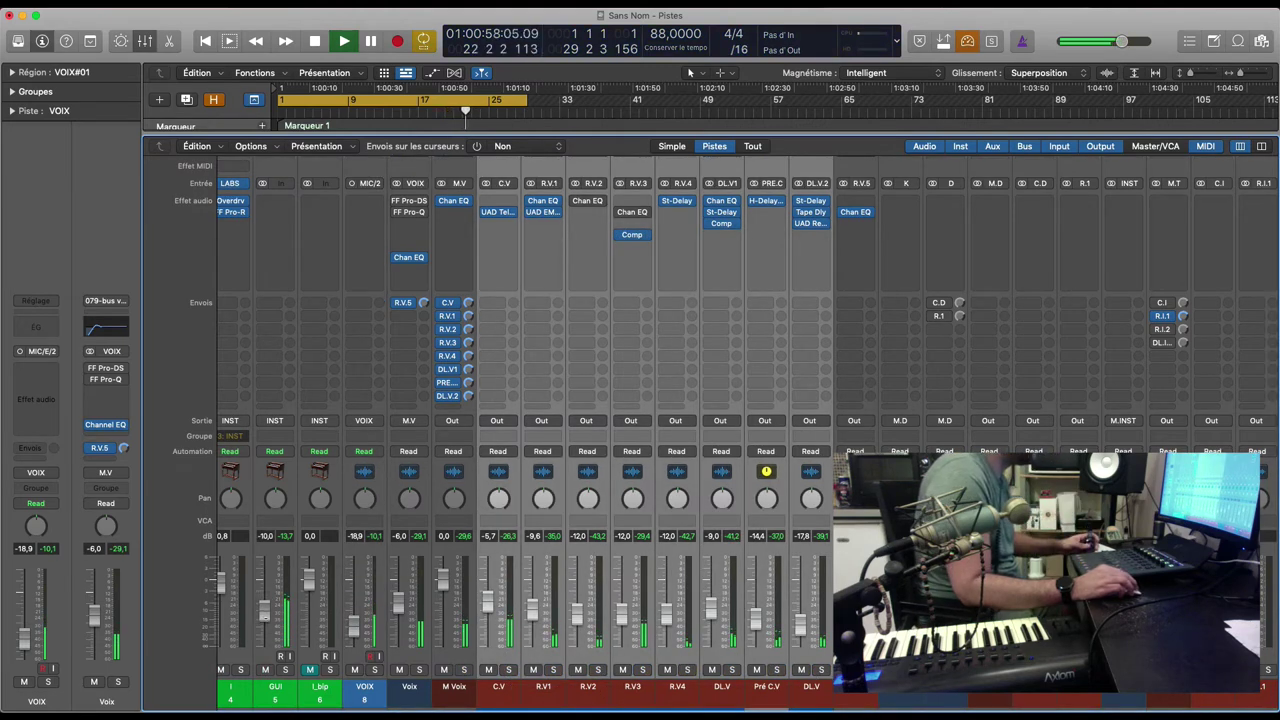
# Add a Channel EQ with the eq coupe preset to the GUI track and raise its low cut to about 90 Hz.
pyautogui.scroll(3, 277, 268)
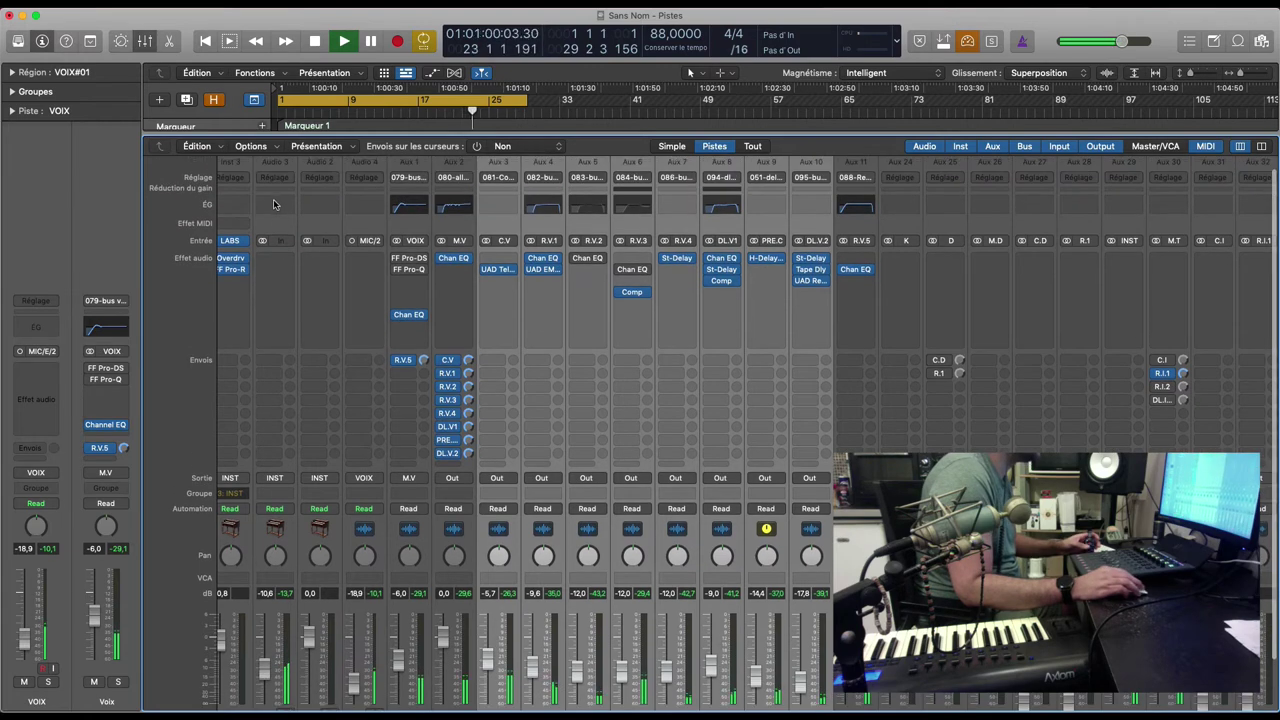
pyautogui.click(274, 204)
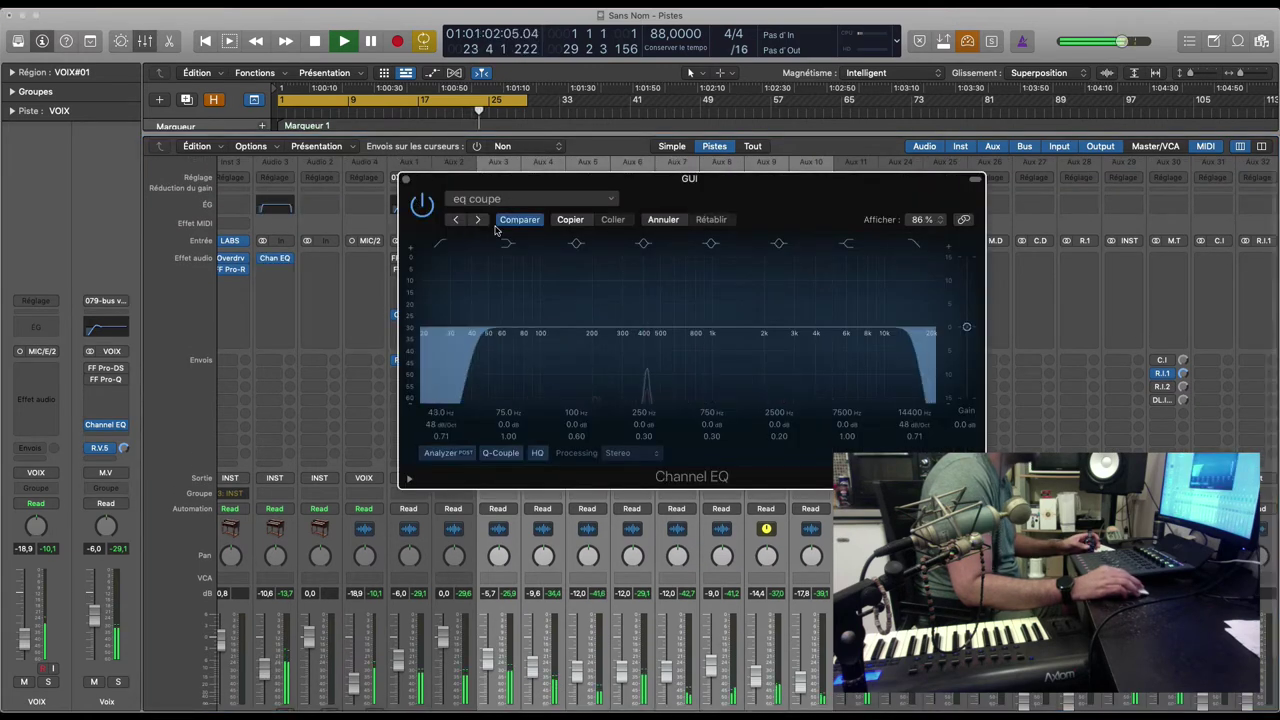
pyautogui.moveTo(476, 360); pyautogui.dragTo(532, 340)
# In the GUI track's Channel EQ, cut 775 Hz by 2.4 dB and lower the overall gain to -1.1 dB.
pyautogui.click(690, 330)
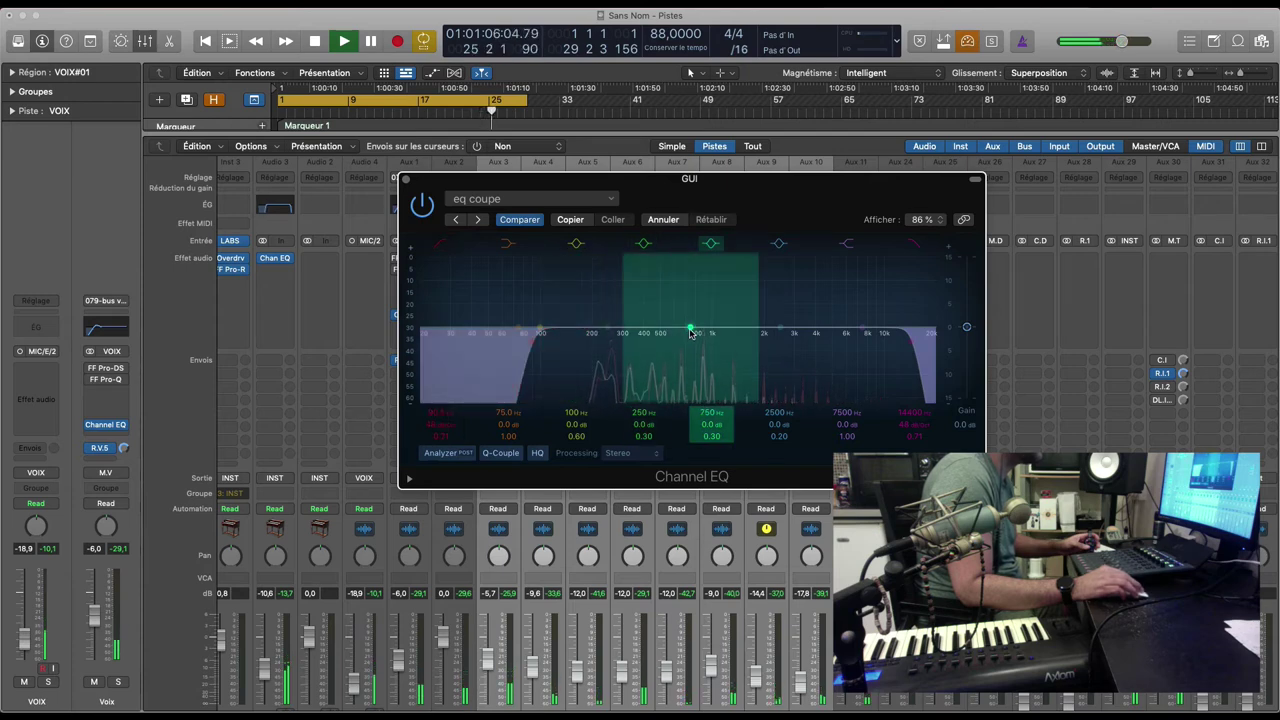
pyautogui.moveTo(690, 332); pyautogui.dragTo(695, 349)
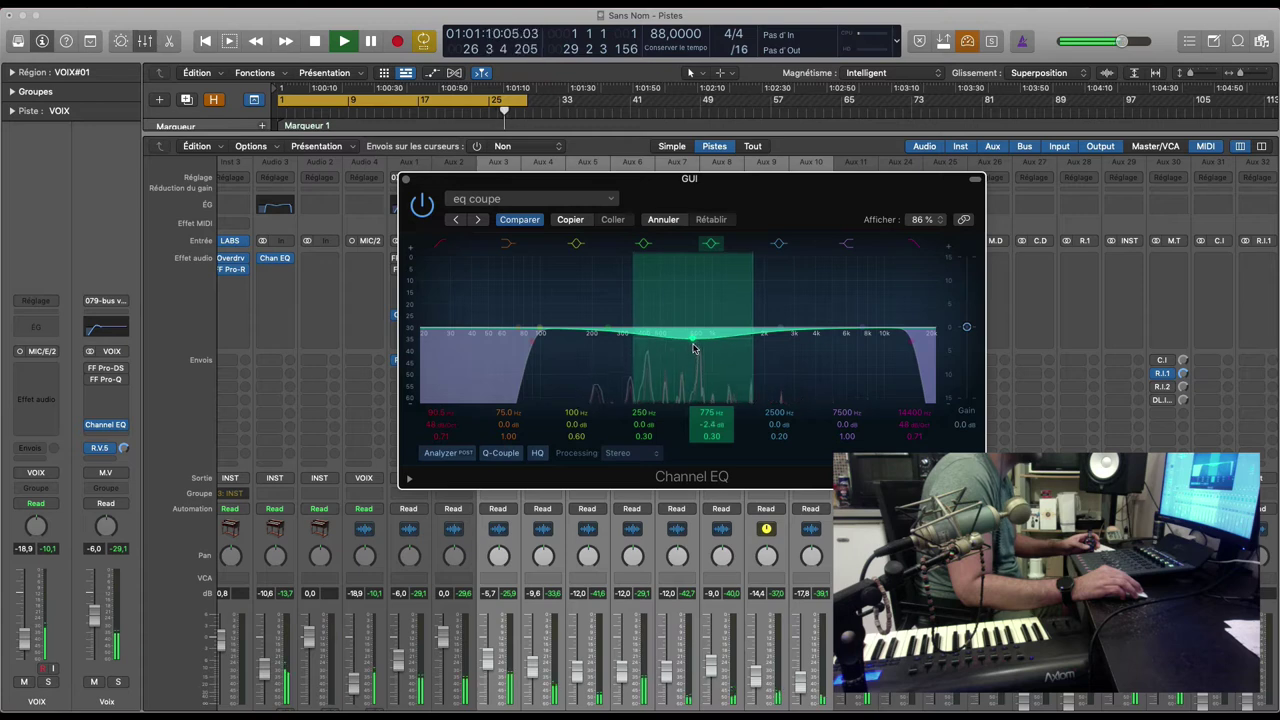
pyautogui.moveTo(980, 329); pyautogui.dragTo(980, 332)
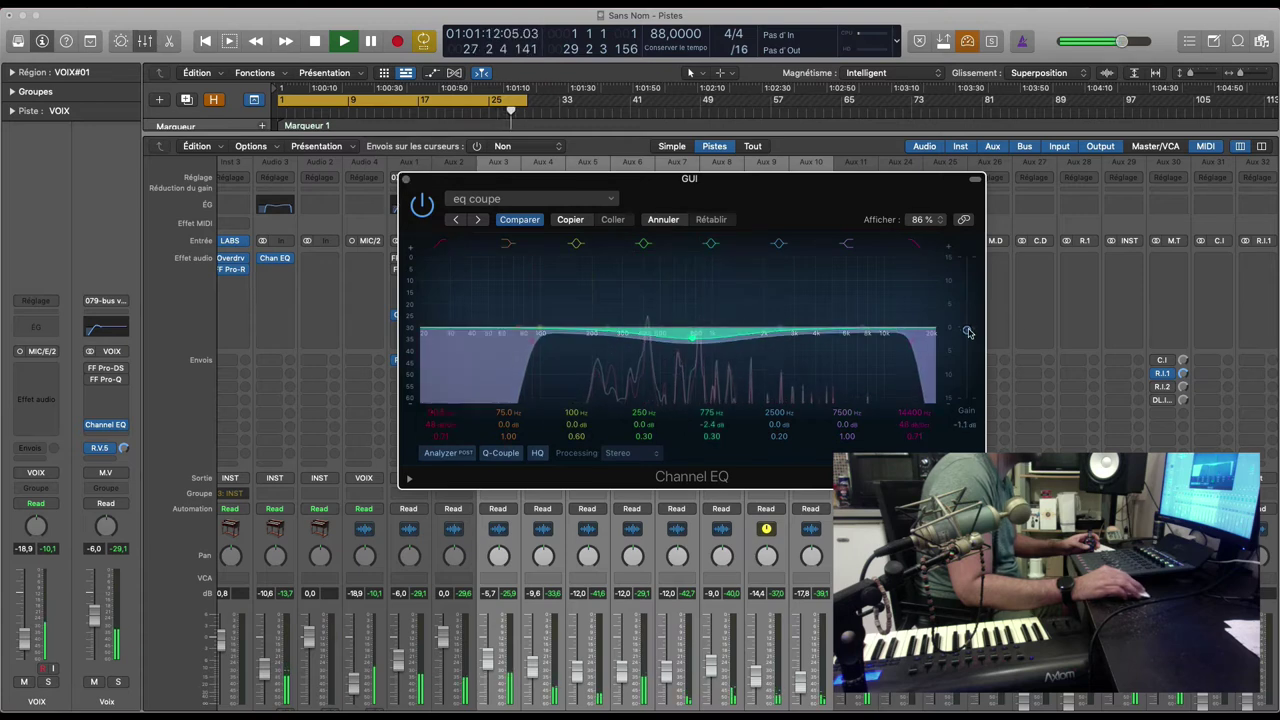
pyautogui.click(405, 180)
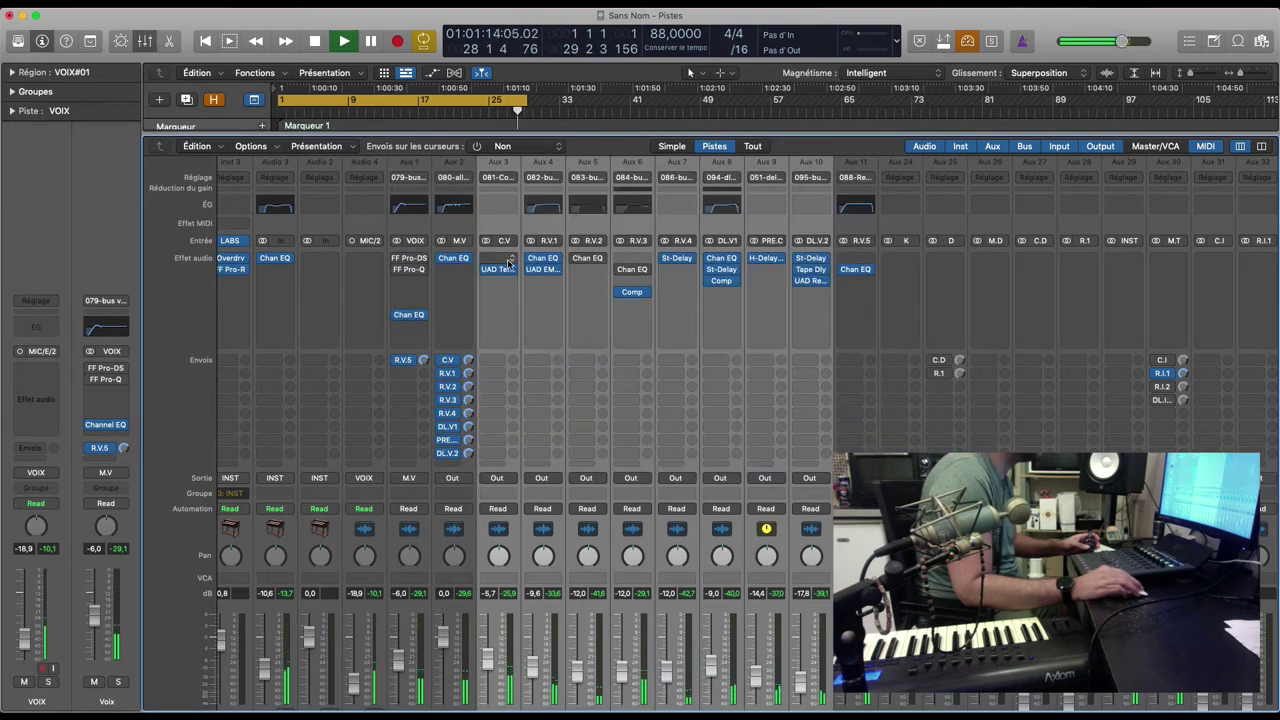
# Move the Channel EQ from the GUI track to the VOIX track and remove it there.
pyautogui.scroll(-2, 346, 498)
pyautogui.scroll(-1, 346, 498)
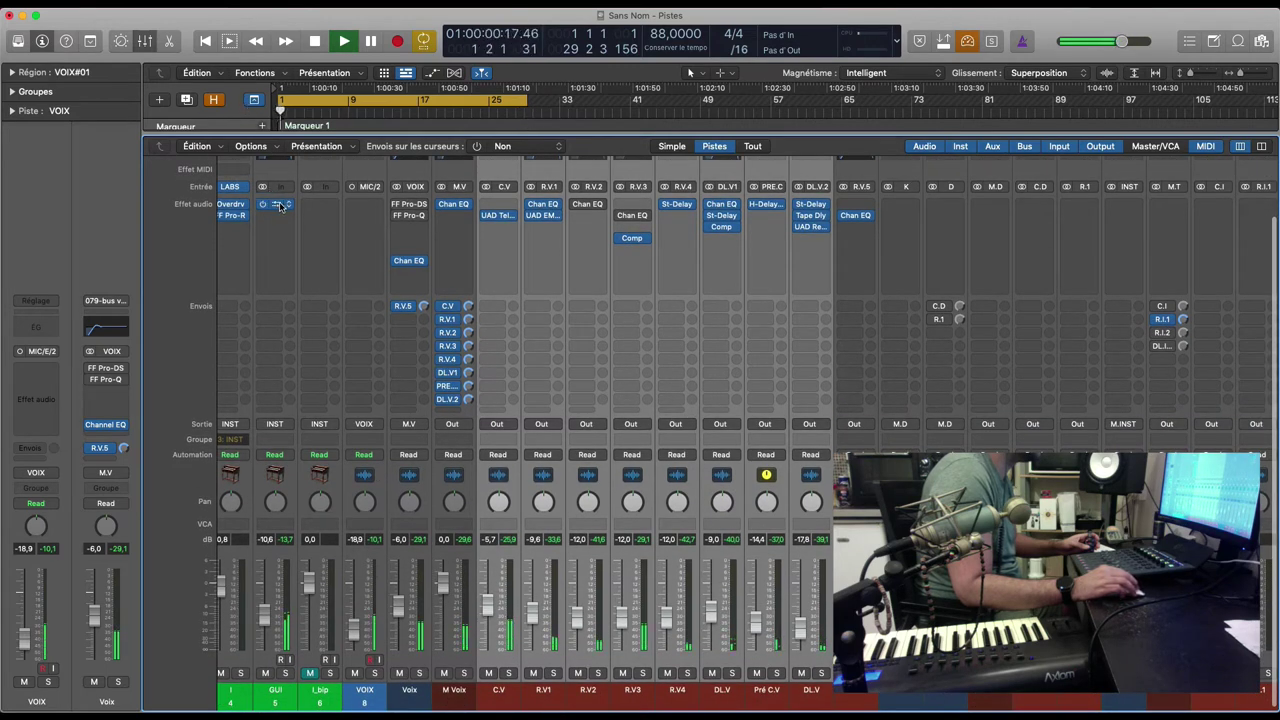
pyautogui.moveTo(278, 205); pyautogui.dragTo(372, 218)
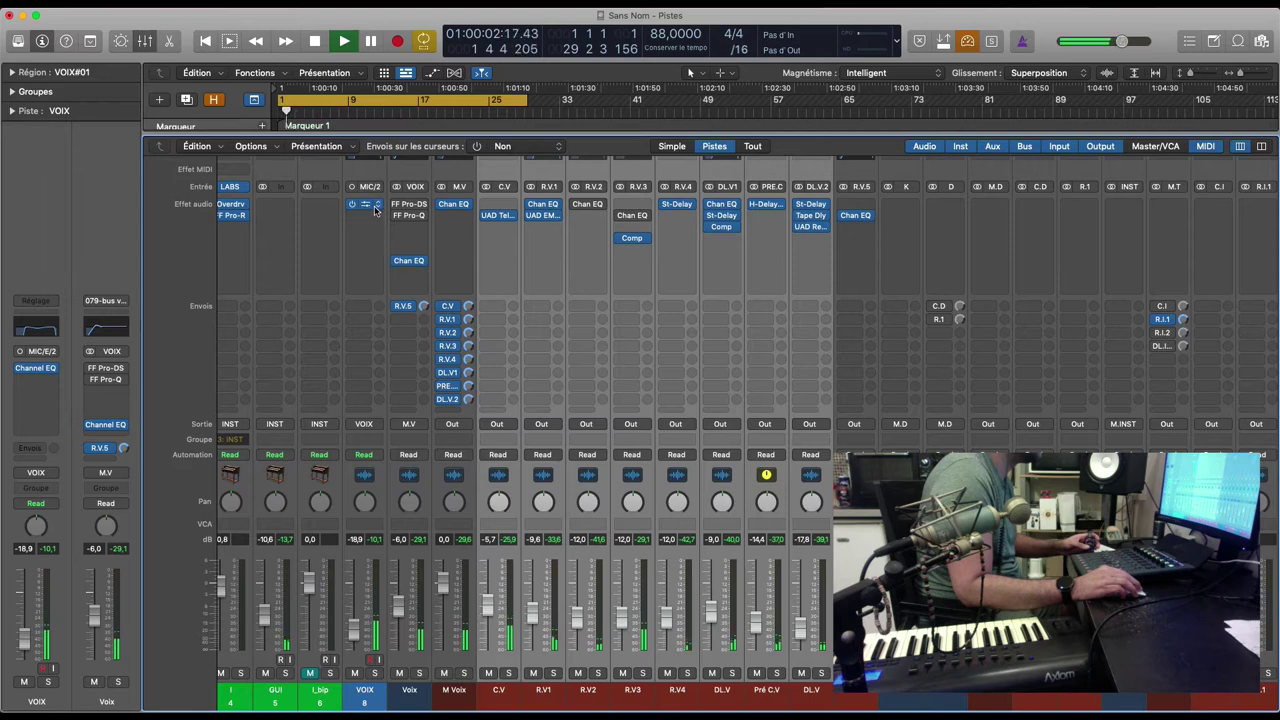
pyautogui.click(368, 207)
pyautogui.click(366, 211)
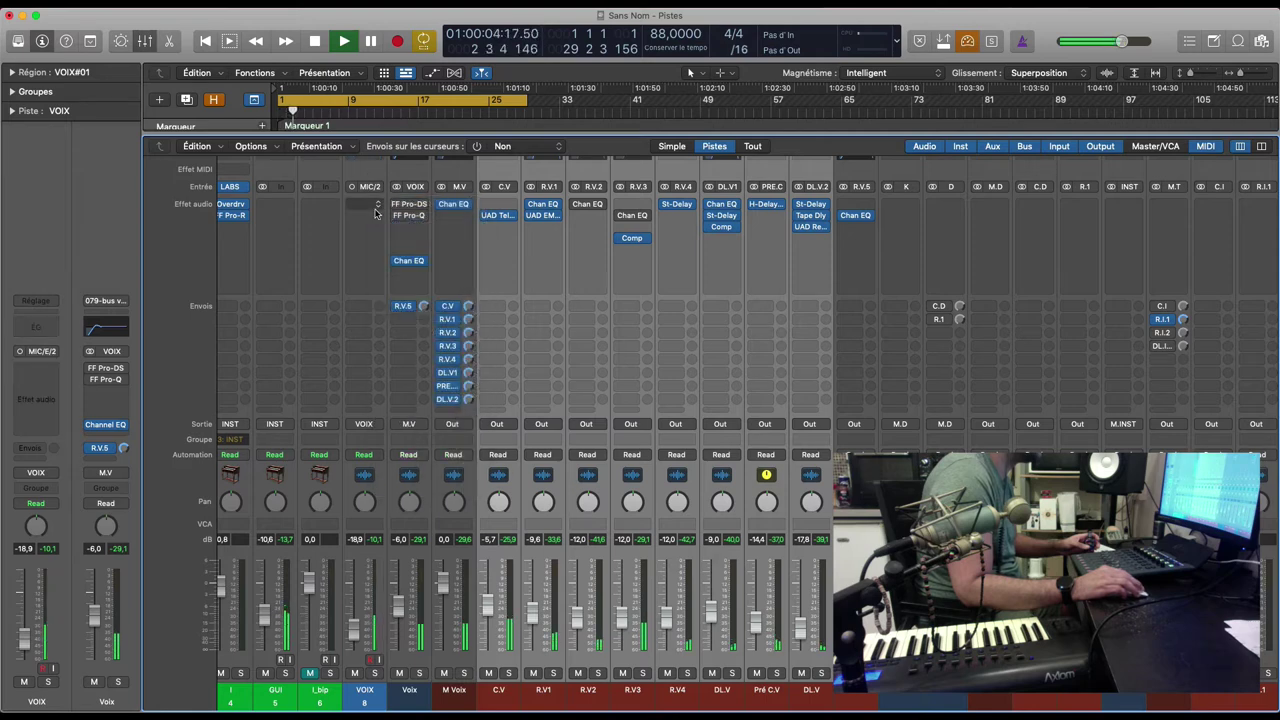
# Add a new Channel EQ to the VOIX track, load the eq coupe preset and raise its low cut to 129 Hz.
pyautogui.scroll(5, 366, 211)
pyautogui.click(370, 253)
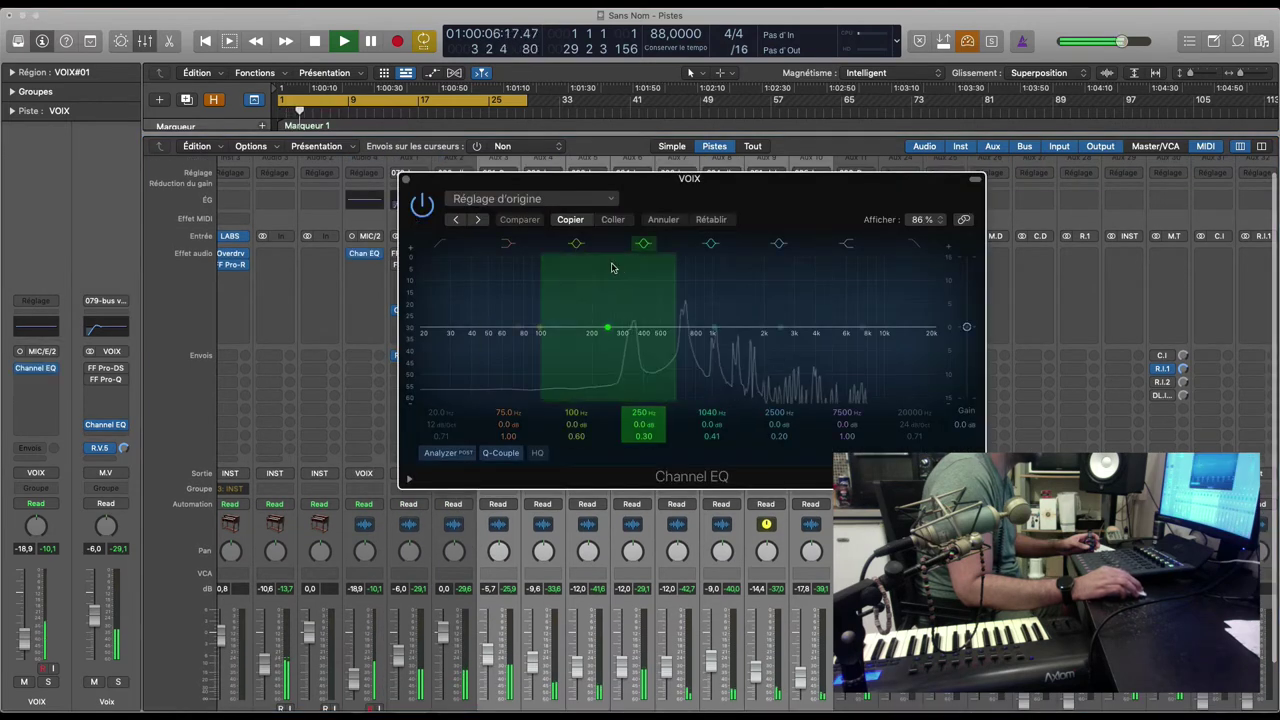
pyautogui.click(479, 220)
pyautogui.click(479, 220)
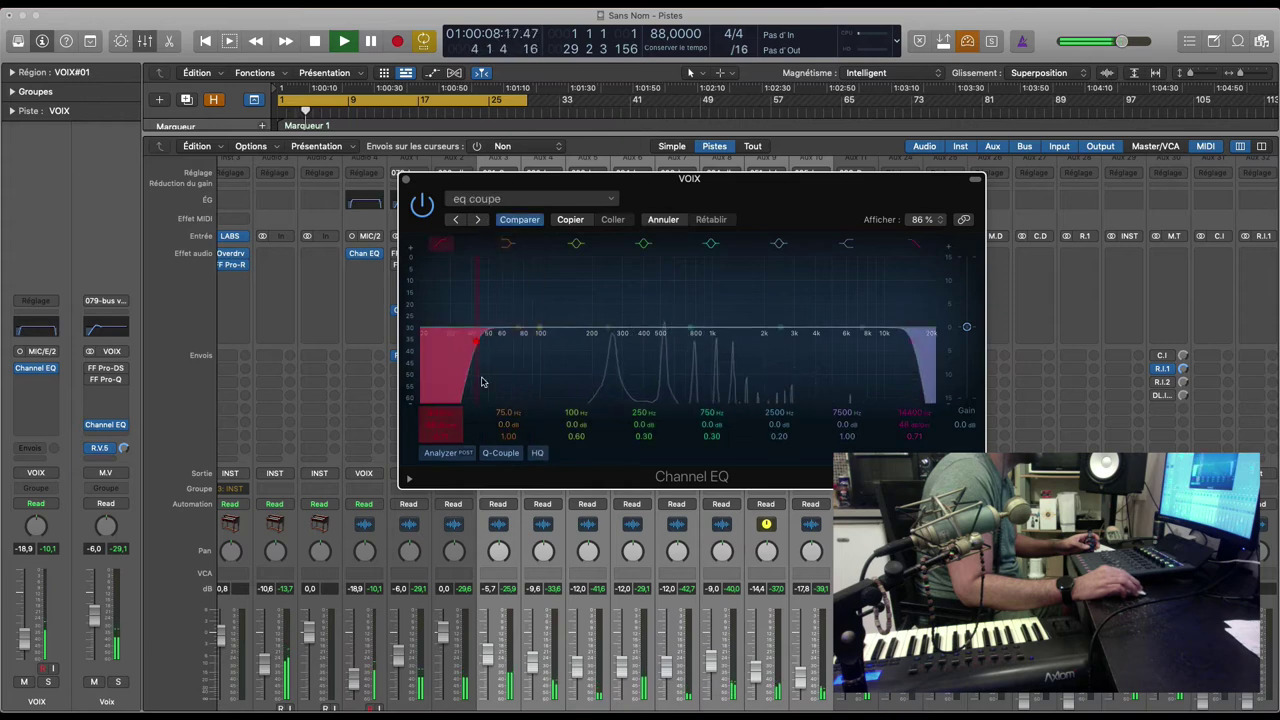
pyautogui.moveTo(444, 408); pyautogui.dragTo(549, 408)
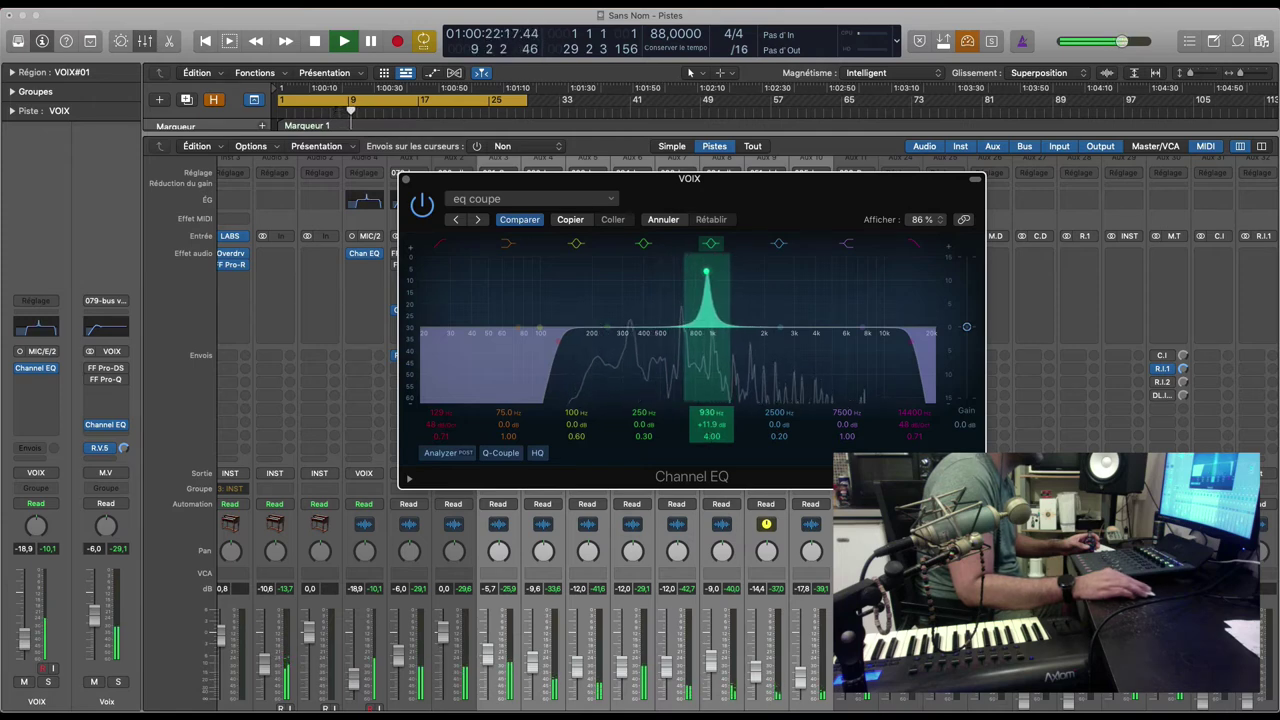
# In the VOIX track's Channel EQ, cut 990 Hz by 2.2 dB and boost 198 Hz by 1.6 dB.
pyautogui.moveTo(711, 271); pyautogui.dragTo(711, 338)
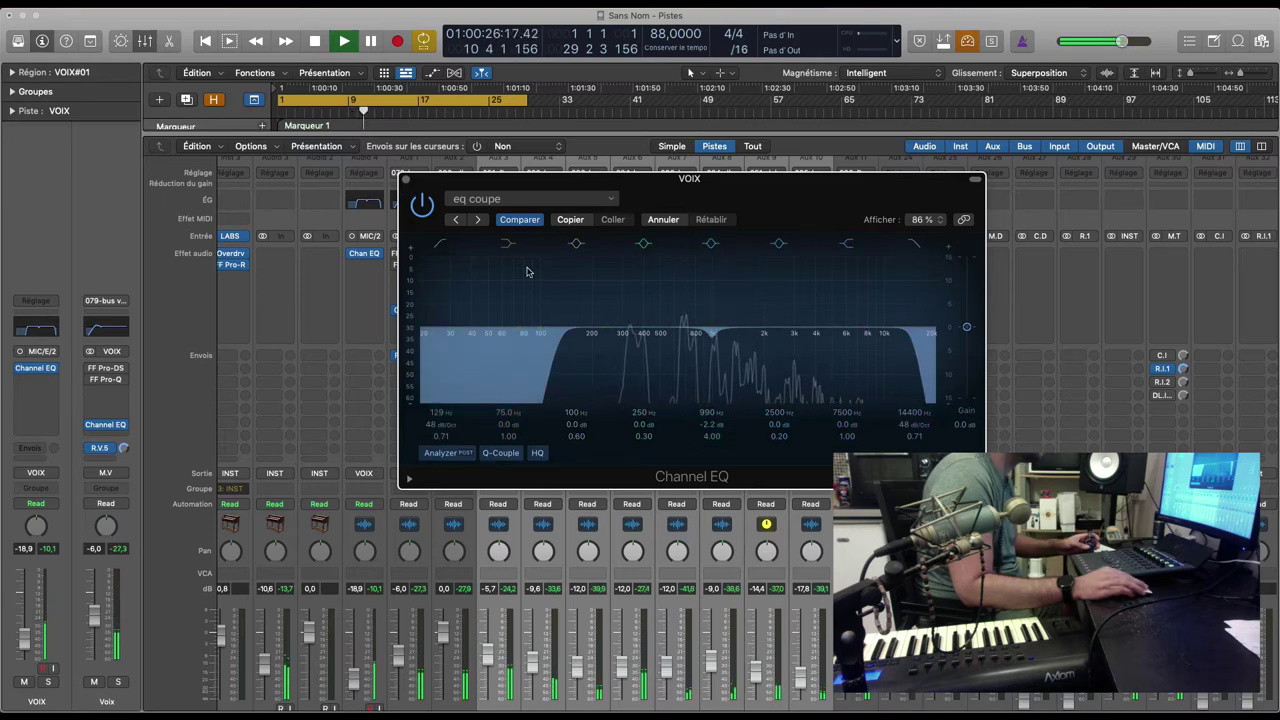
pyautogui.moveTo(606, 331); pyautogui.dragTo(590, 322)
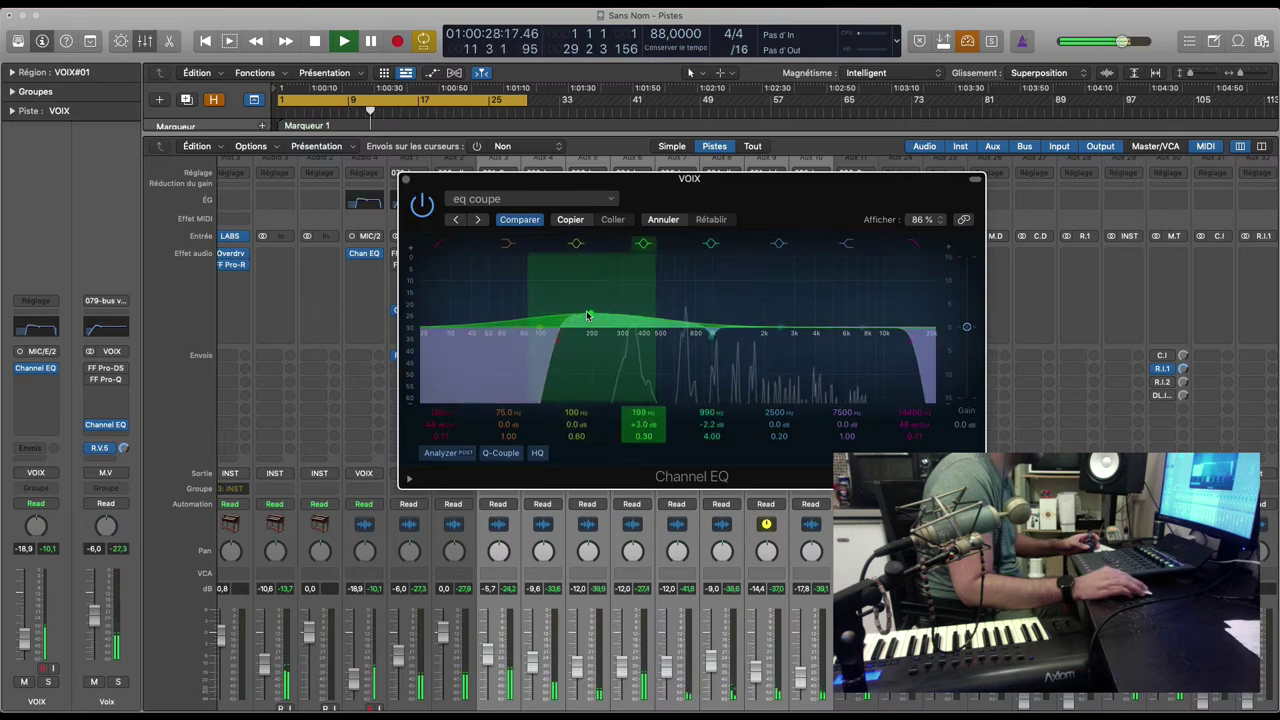
pyautogui.click(405, 180)
# Audition the R.V1 bus in solo and rebalance the vocal buses, with C.V at -9.2 dB and R.V1 at -5.7 dB.
pyautogui.scroll(-3, 560, 450)
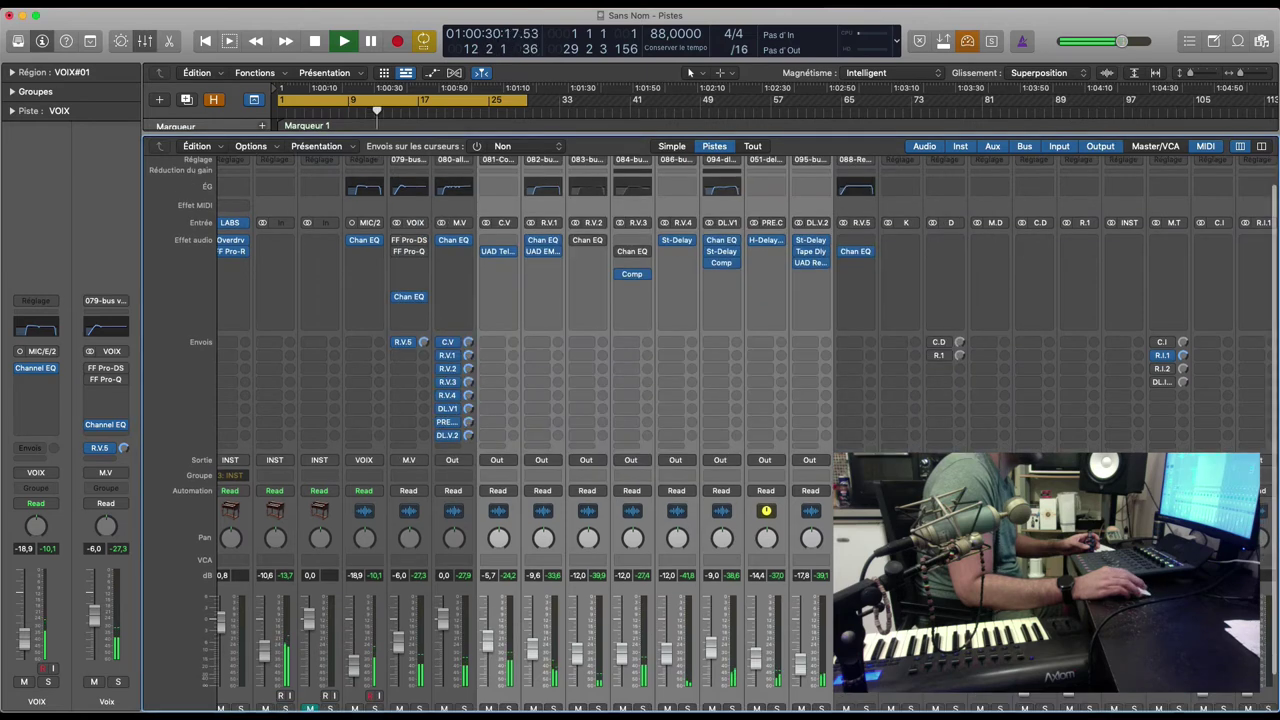
pyautogui.click(648, 686)
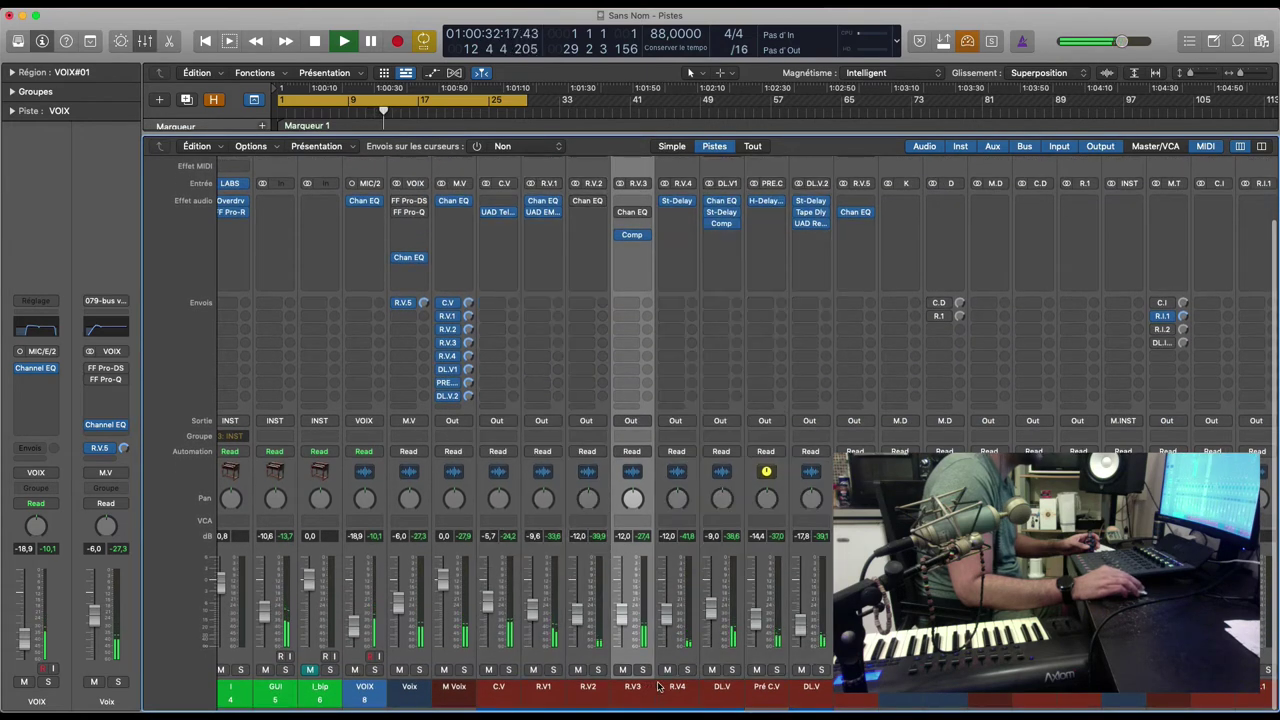
pyautogui.click(553, 669)
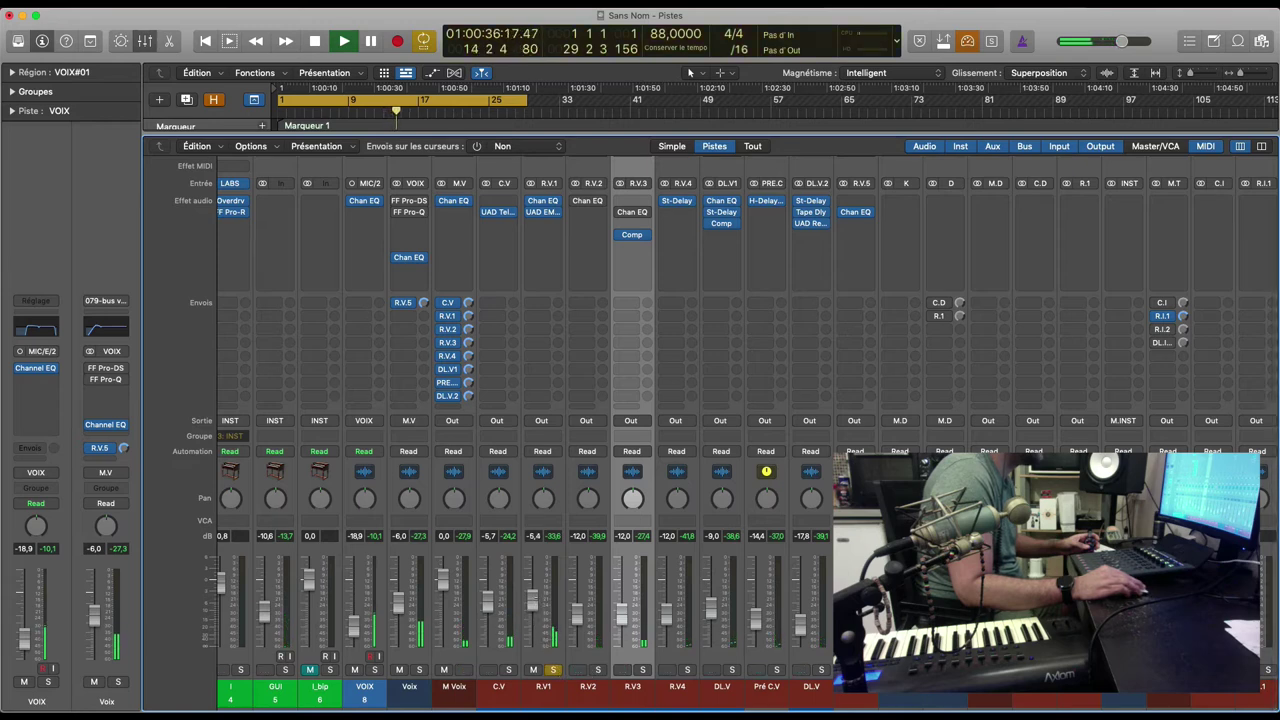
pyautogui.click(552, 669)
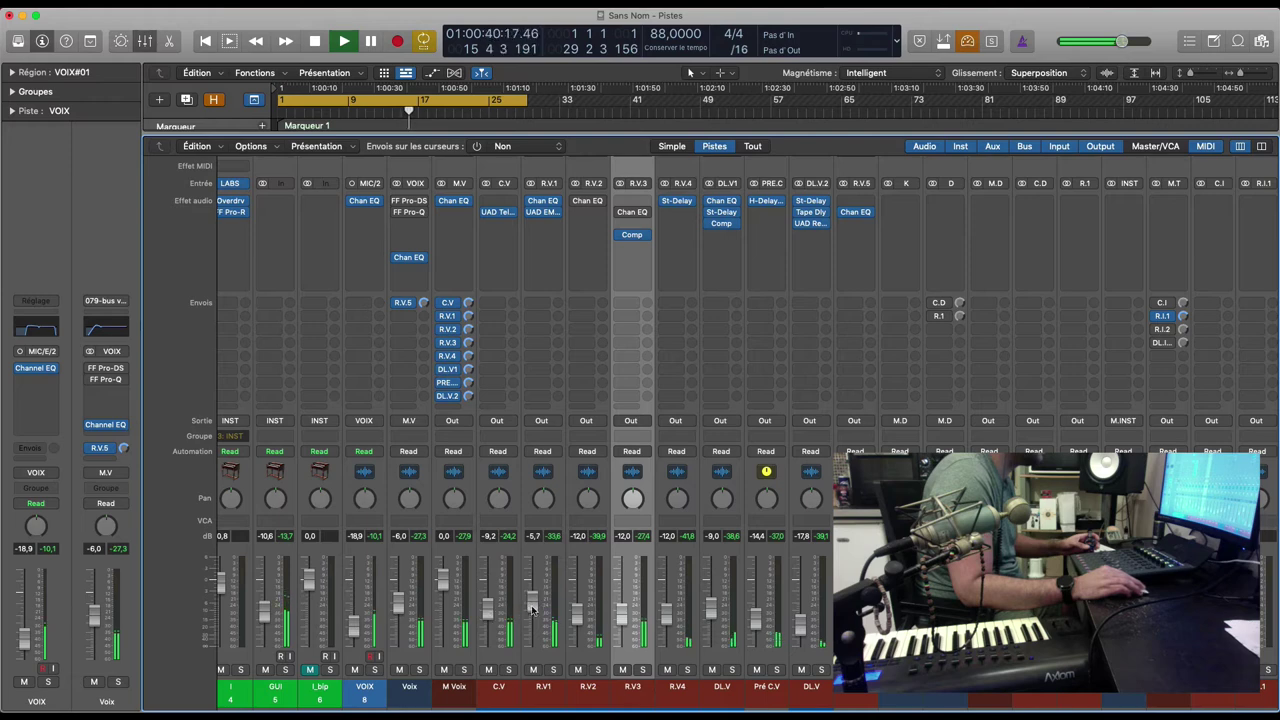
pyautogui.press('x')
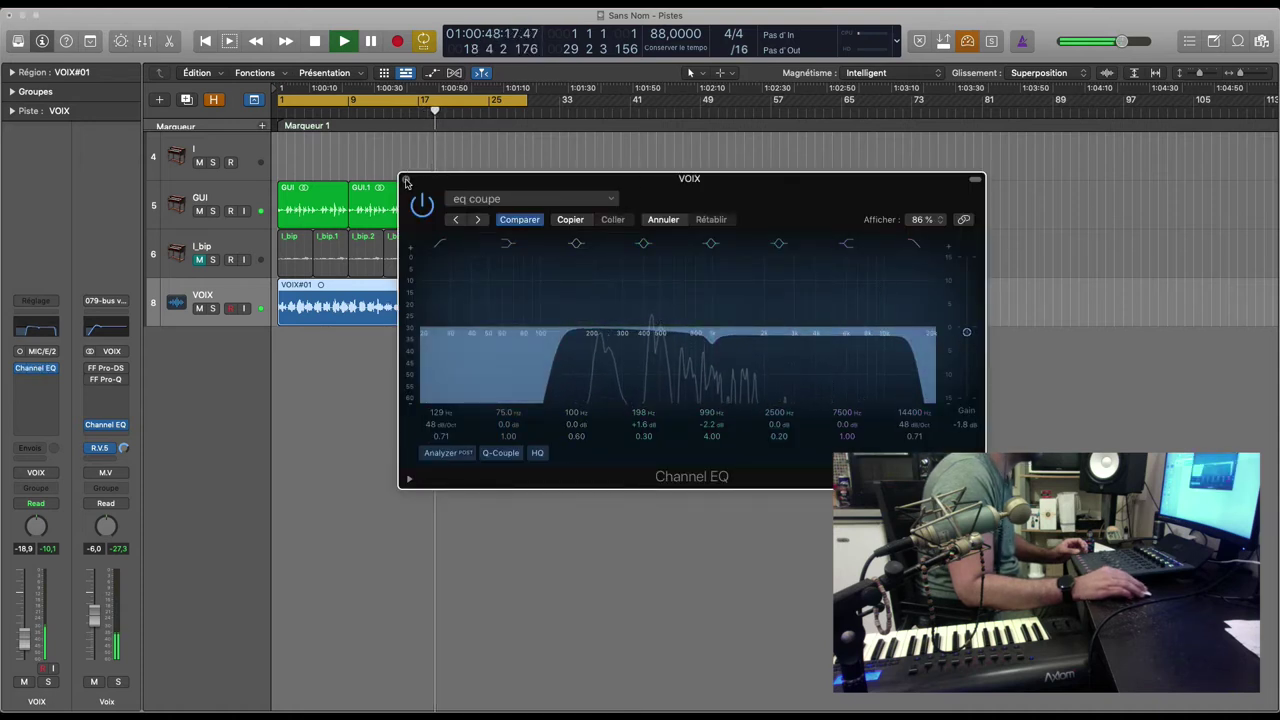
# Hide the open plug-in window, unmute the I_bip track and make the empty I track active for playing.
pyautogui.press('v')
pyautogui.click(200, 260)
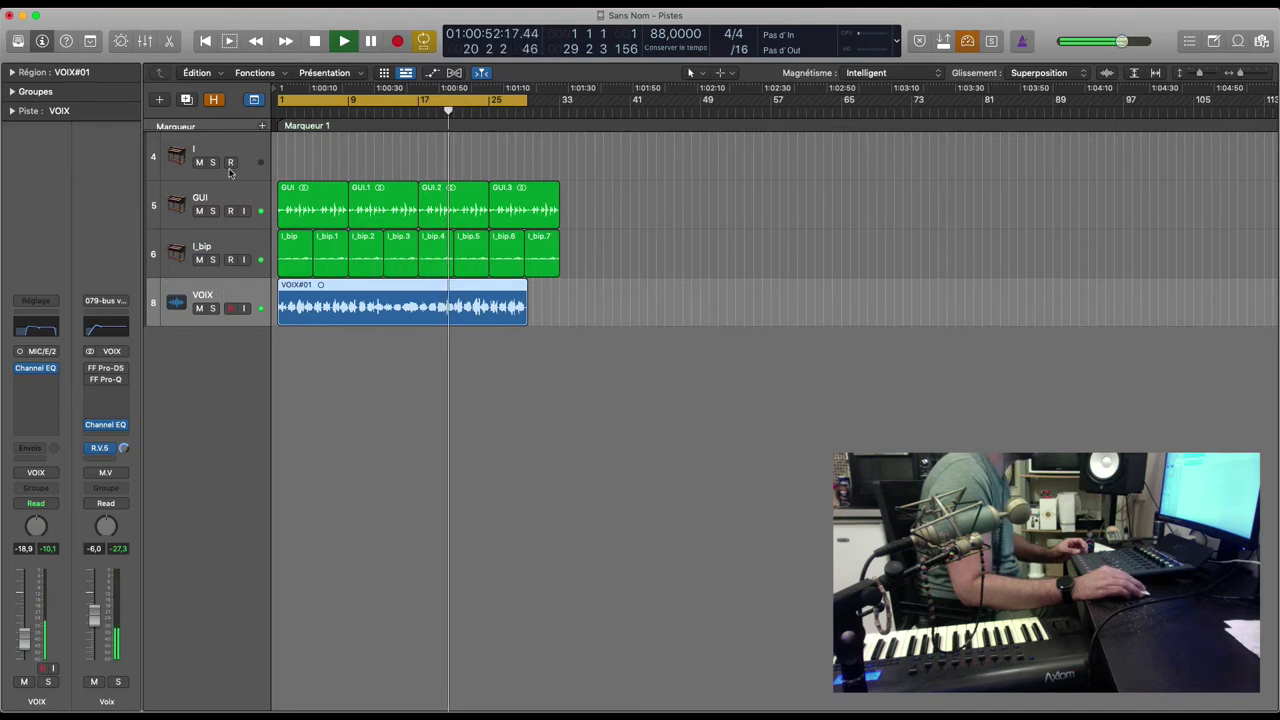
pyautogui.click(294, 177)
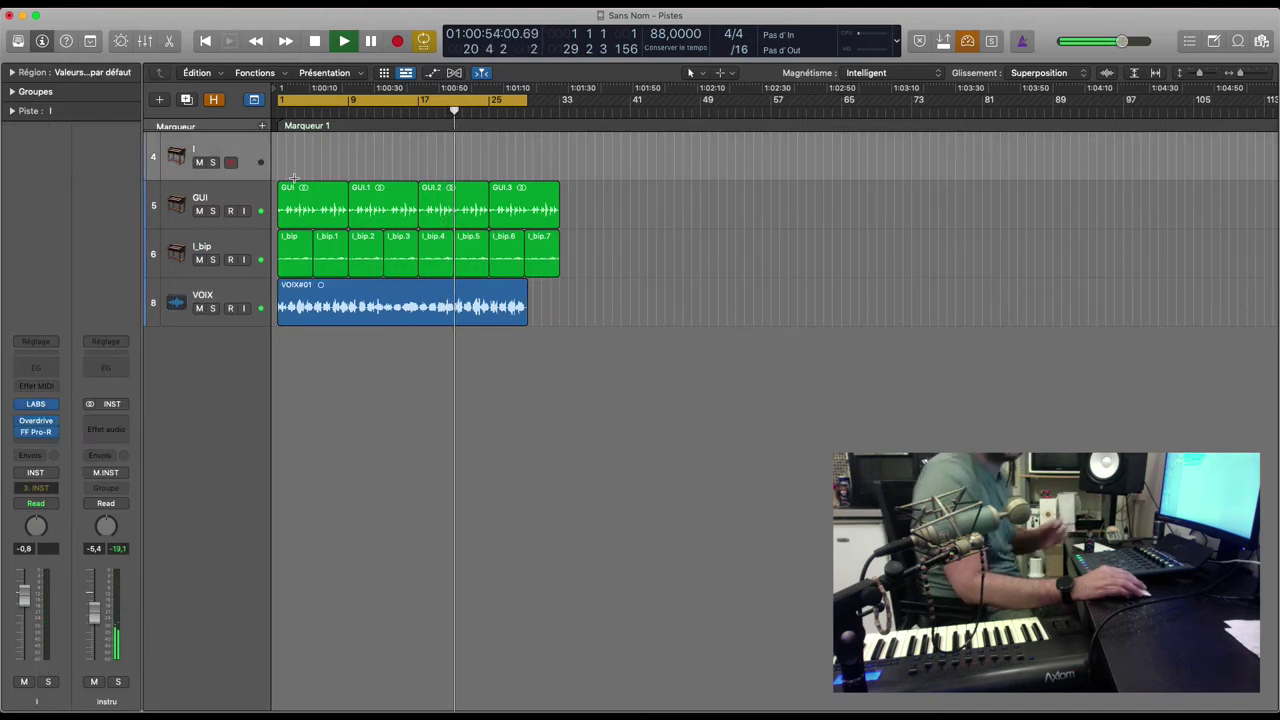
# Save the project in the Logic folder under the name TOPLINE_31OCT.
pyautogui.press('super+s')
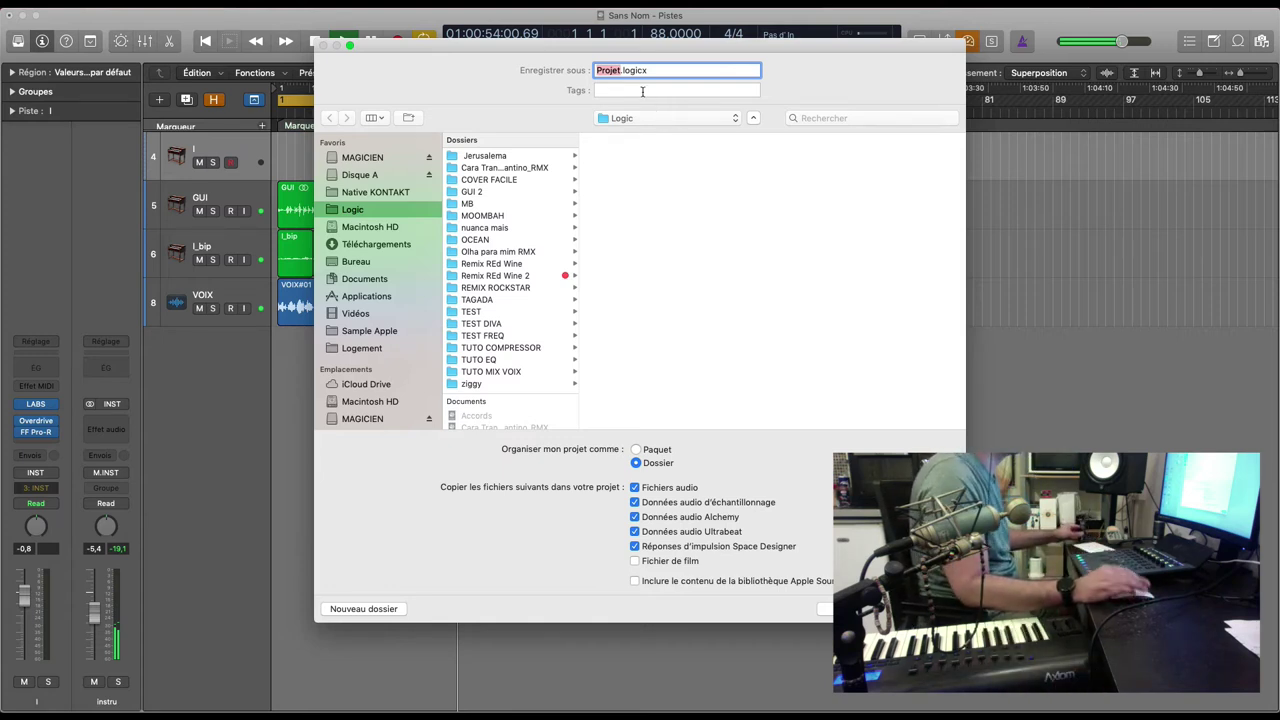
pyautogui.write('t')
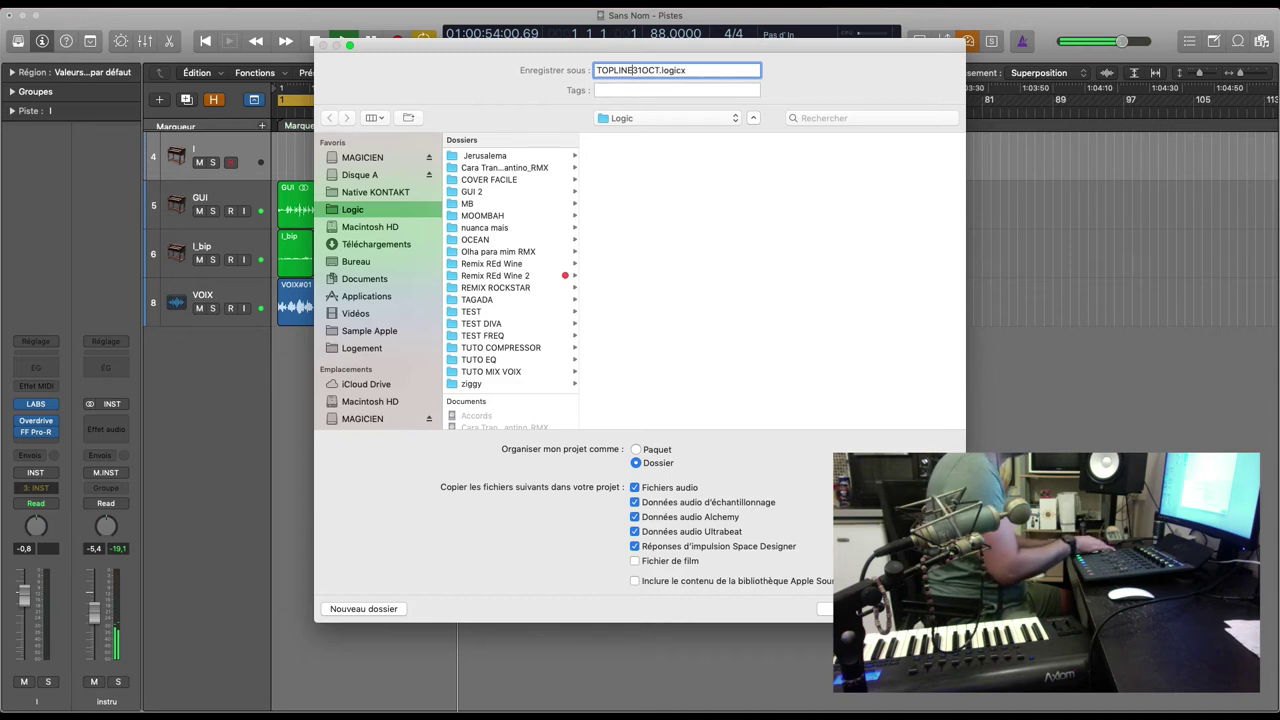
pyautogui.press('Return')
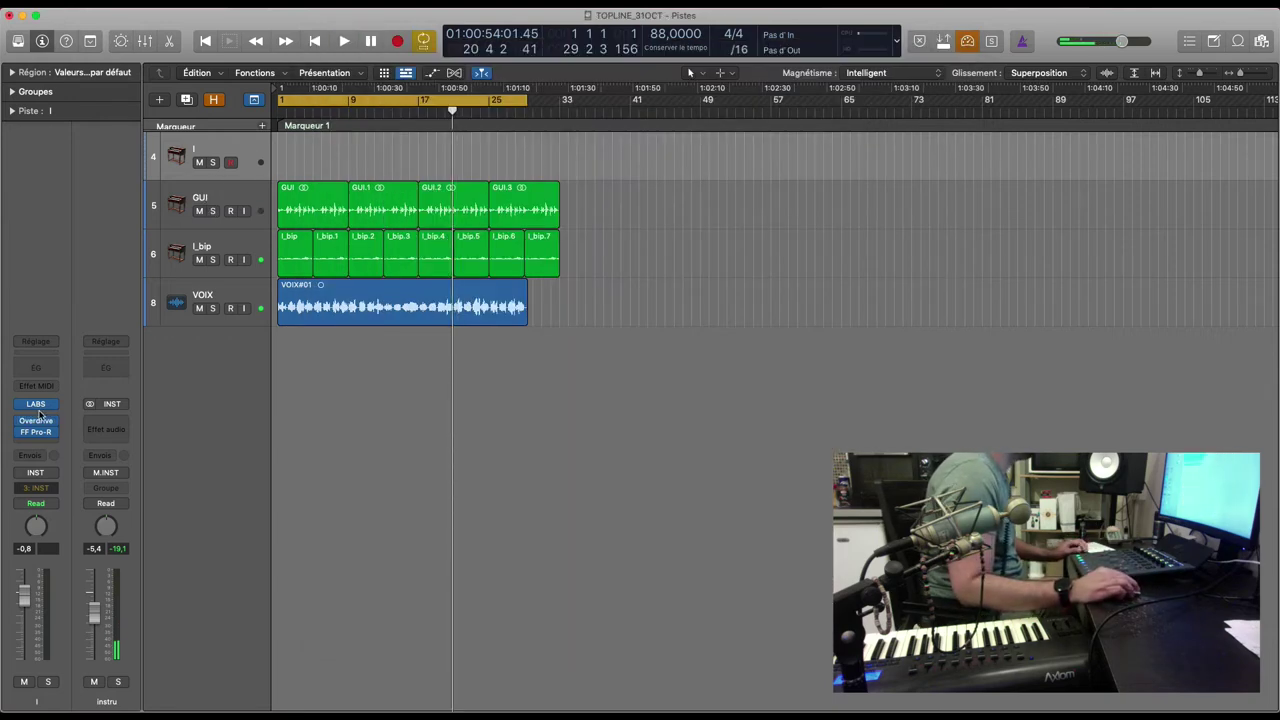
# Play the song from the start and load the Frozen Strings: Super Sul Tasto Violin preset from the Strings category into the I track's LABS.
pyautogui.press('Return')
pyautogui.press('space')
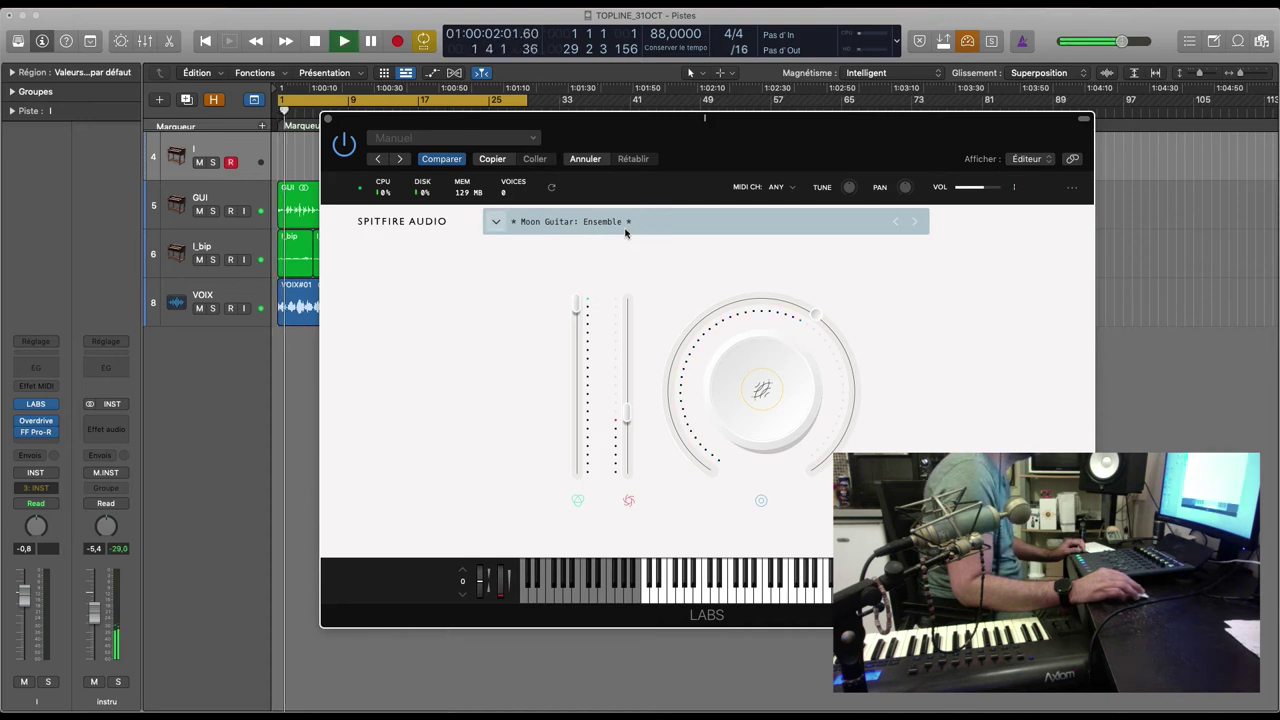
pyautogui.click(496, 221)
pyautogui.click(531, 397)
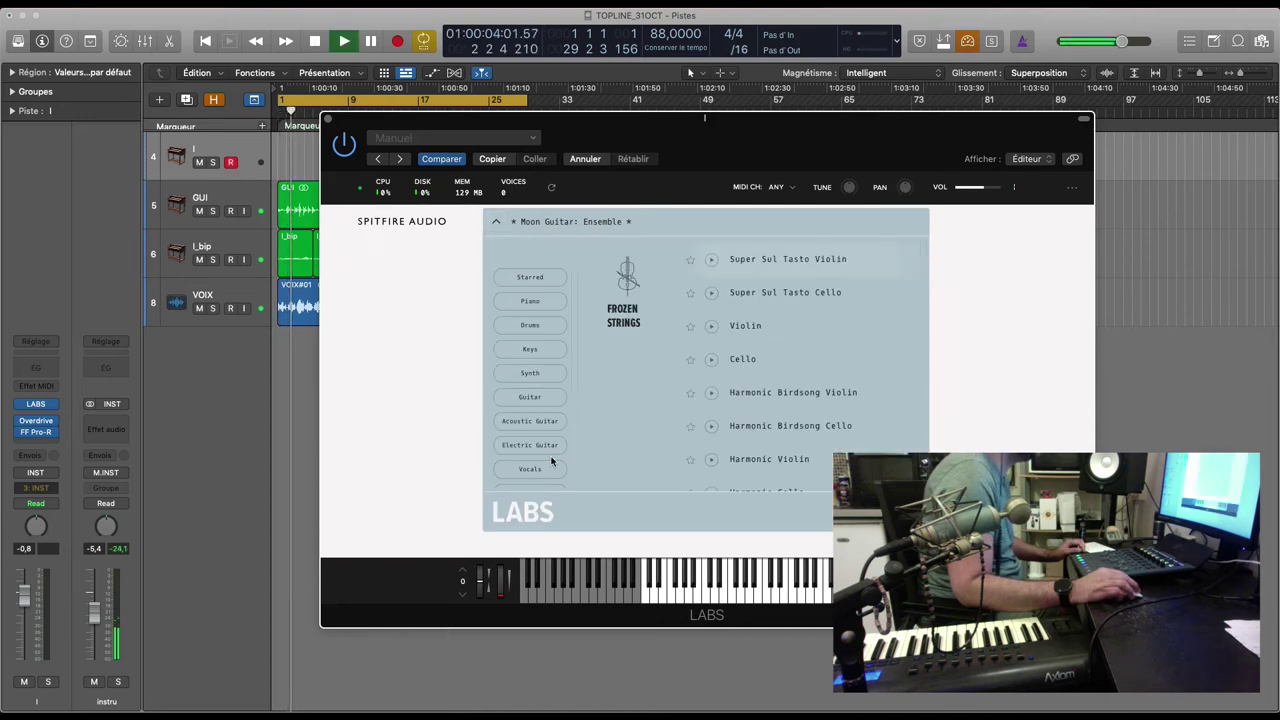
pyautogui.scroll(-4, 547, 420)
pyautogui.scroll(-1, 547, 415)
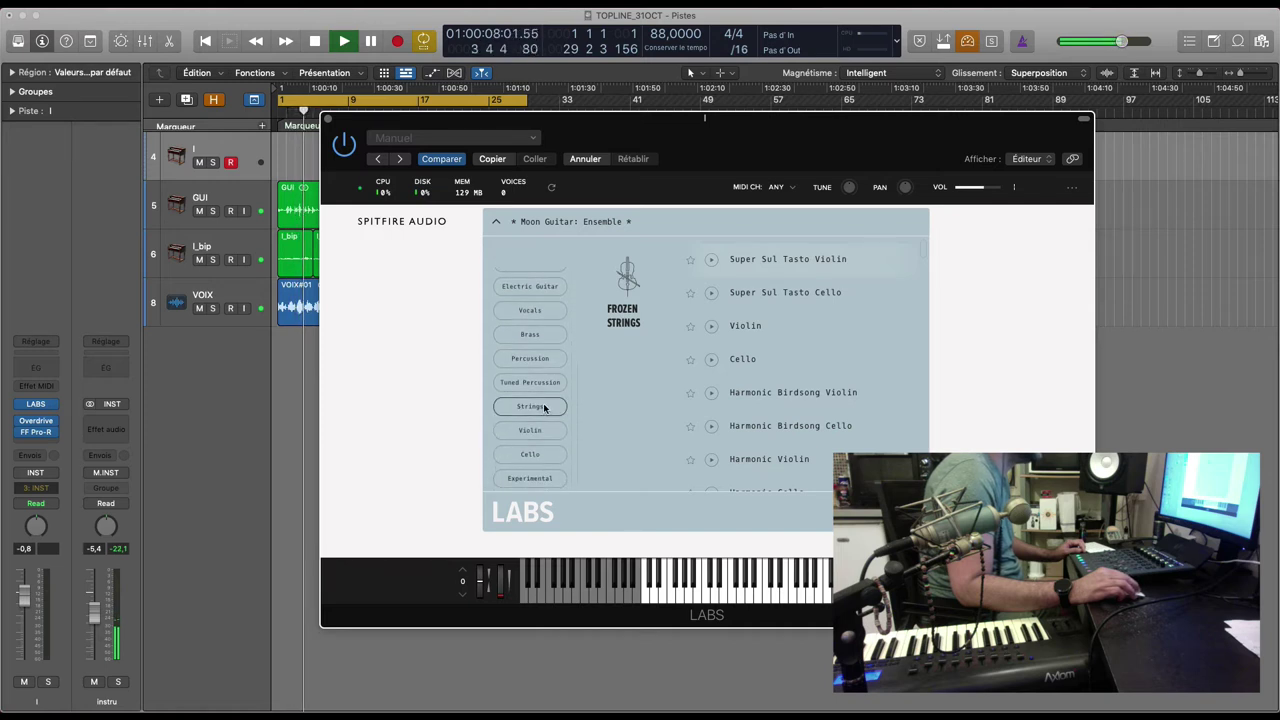
pyautogui.click(541, 407)
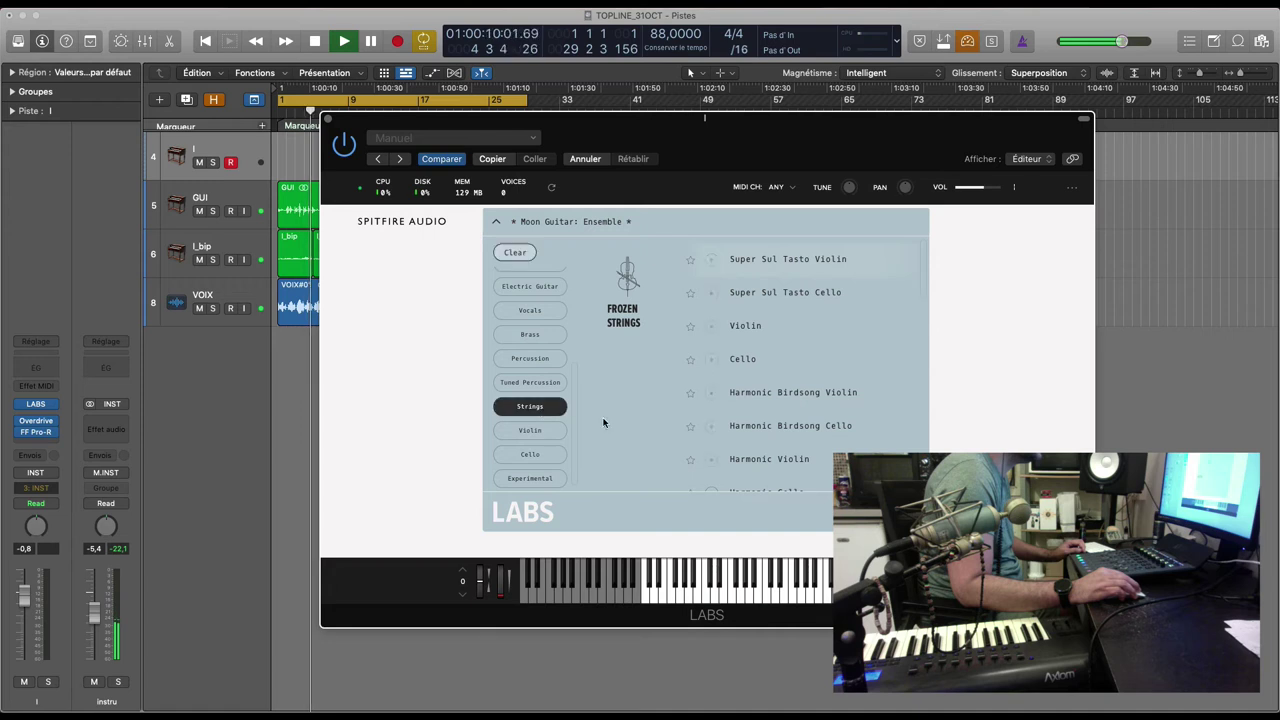
pyautogui.click(788, 259)
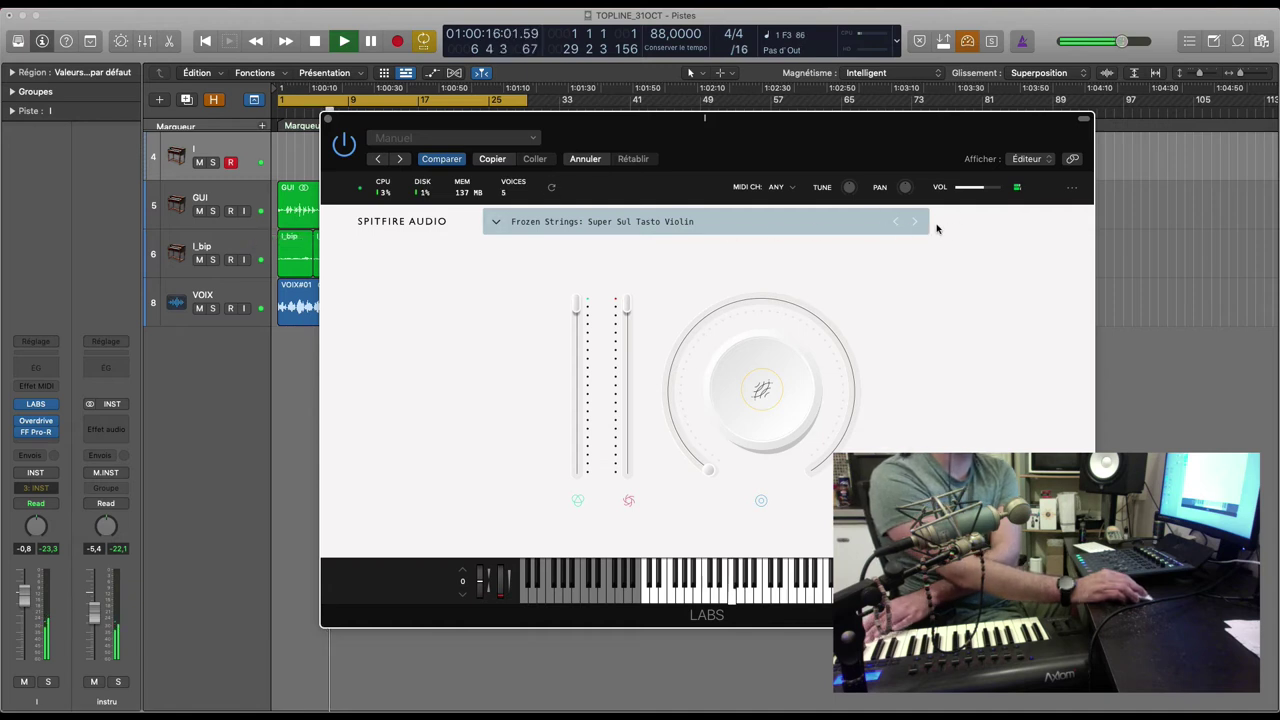
# Step through the following LABS presets to Strings: Ensemble with playback stopped, and lower the I track to about -7.7 dB.
pyautogui.click(914, 221)
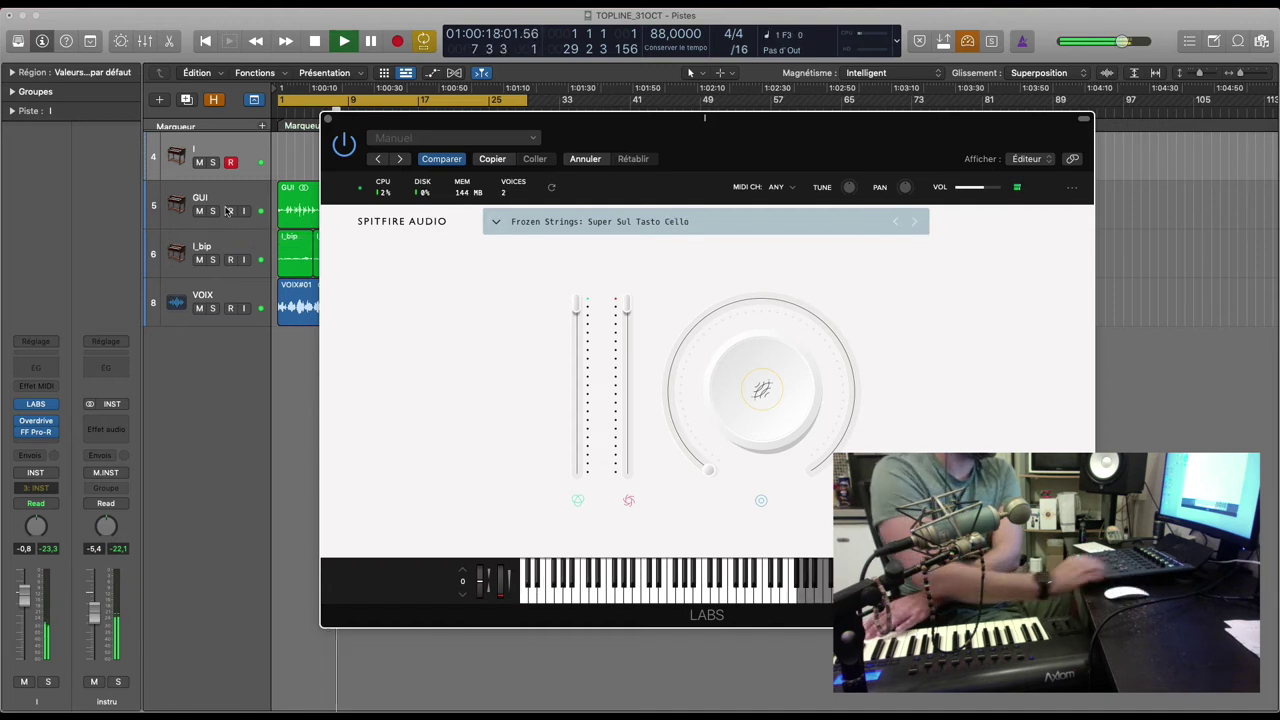
pyautogui.press('space')
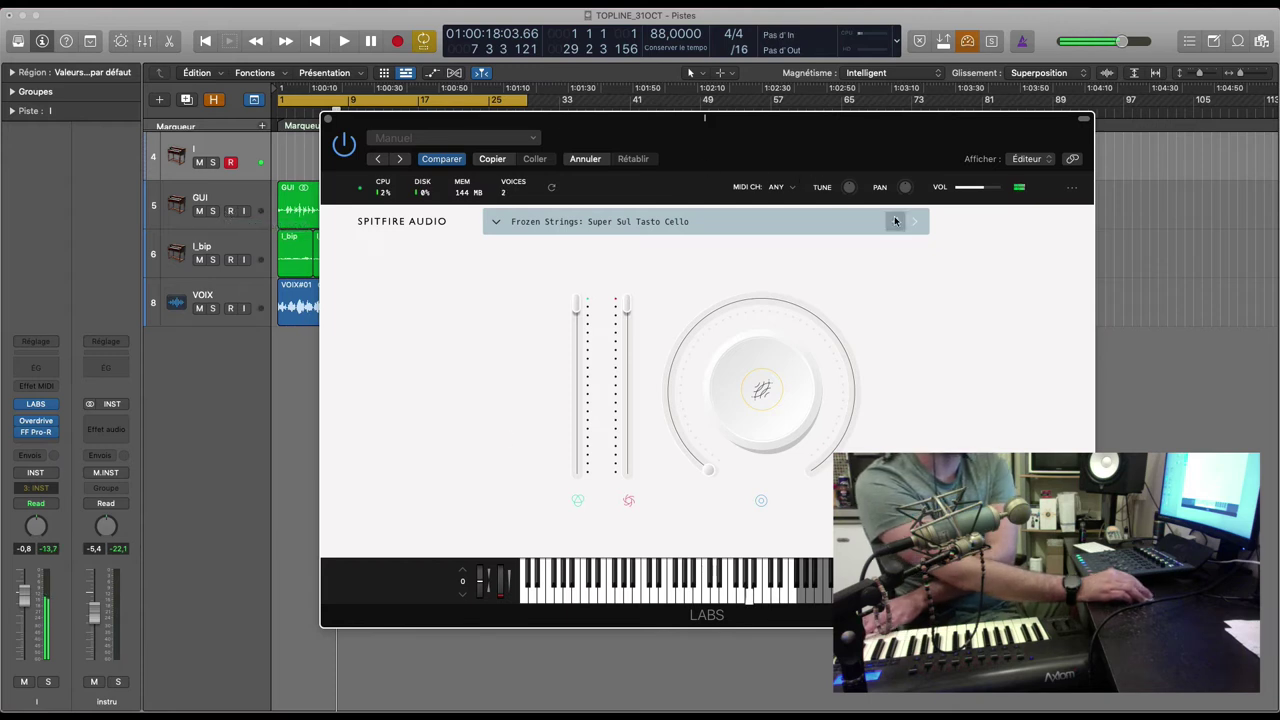
pyautogui.click(22, 425)
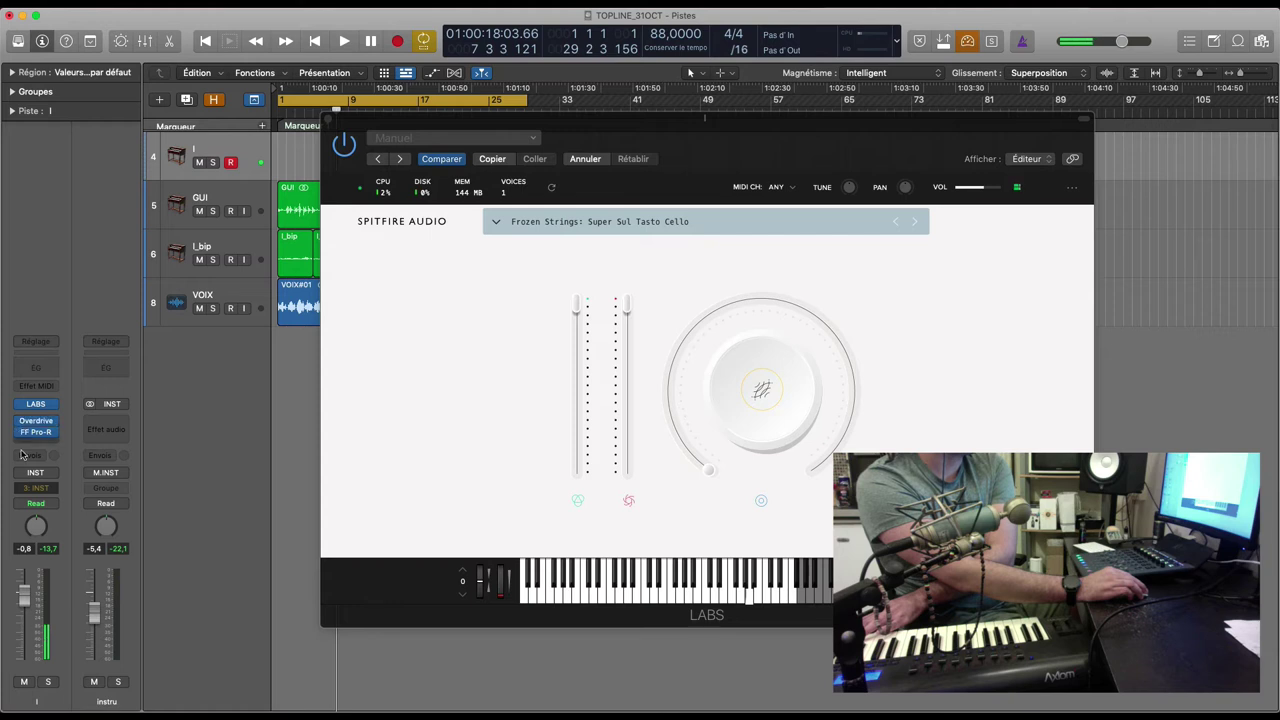
pyautogui.click(914, 222)
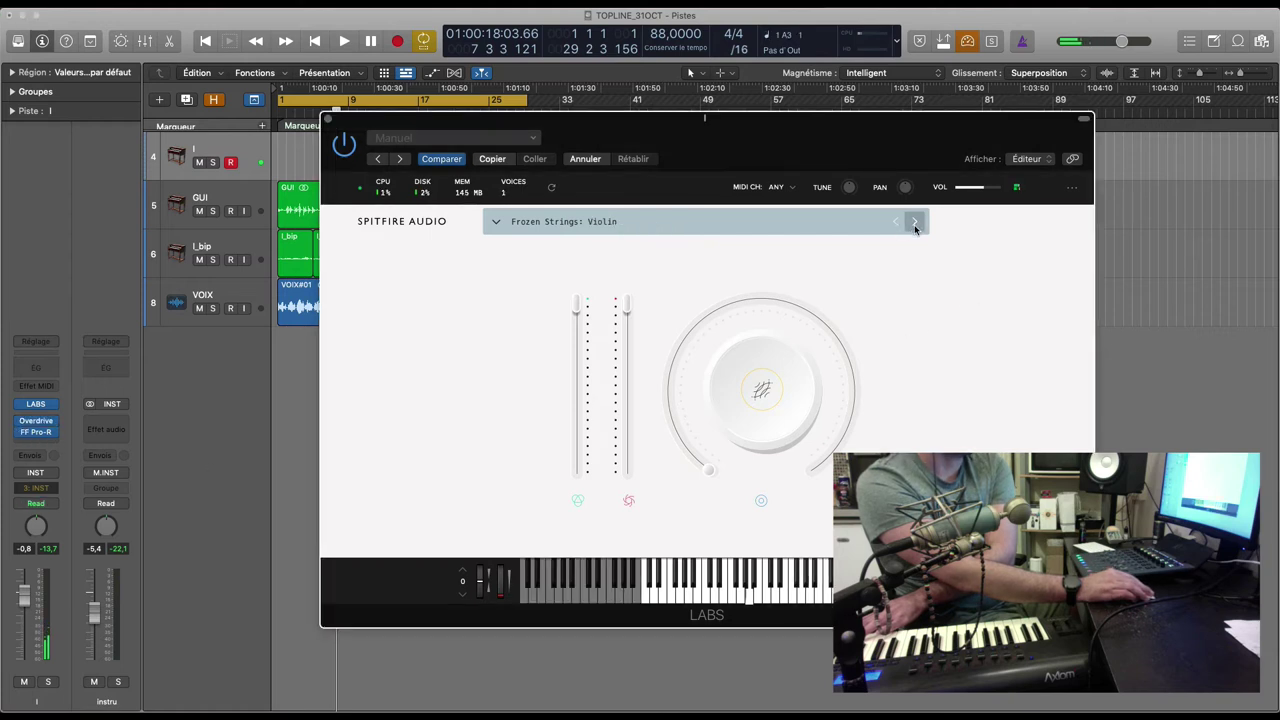
pyautogui.click(916, 224)
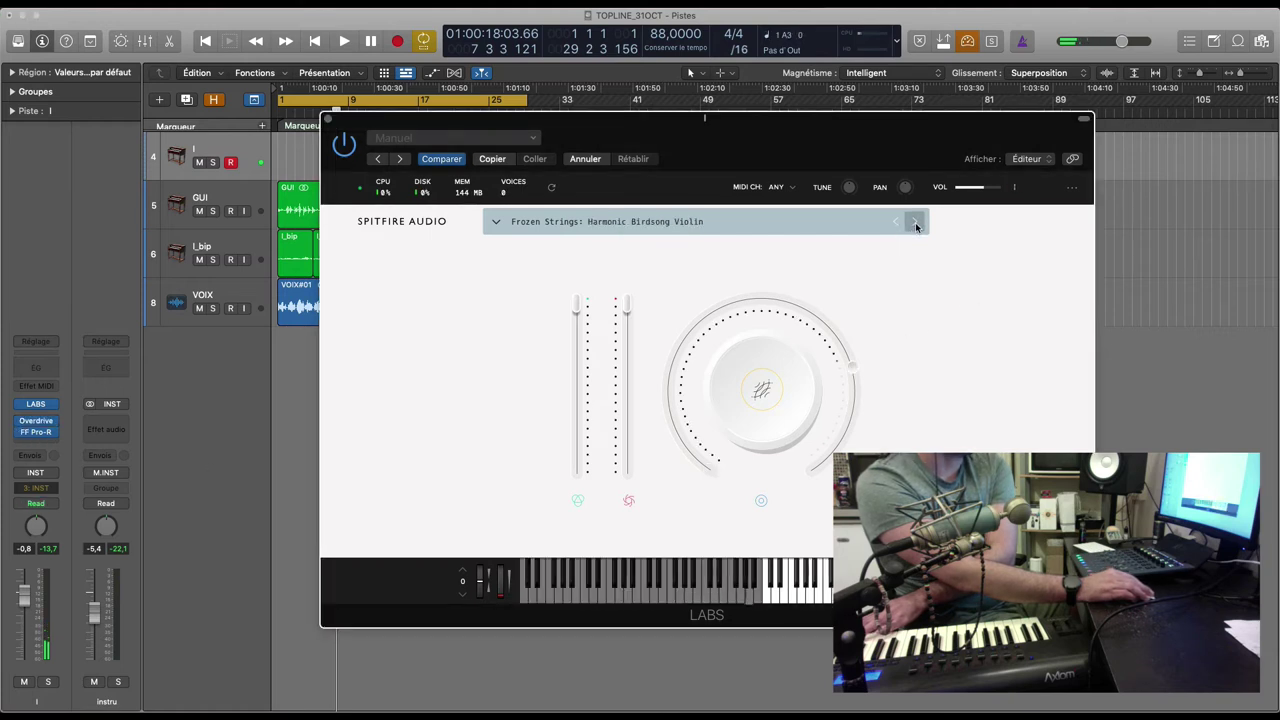
pyautogui.click(916, 224)
pyautogui.click(916, 224)
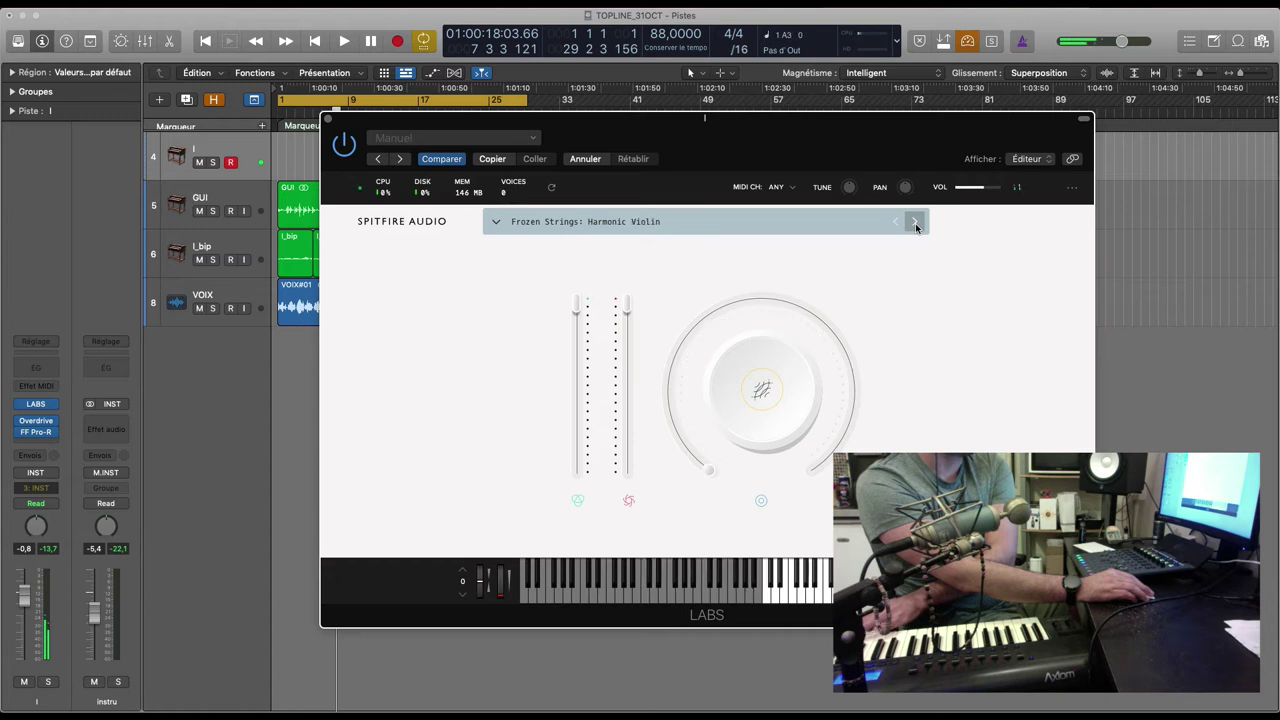
pyautogui.click(916, 224)
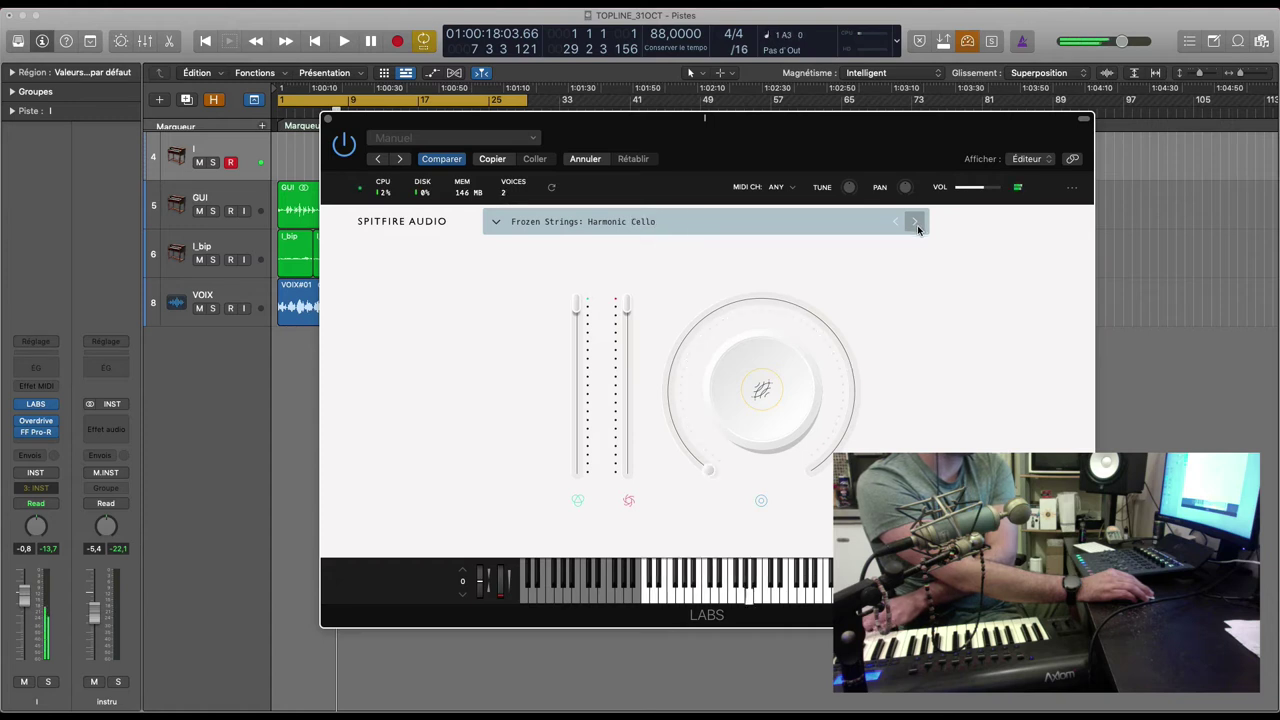
pyautogui.click(916, 224)
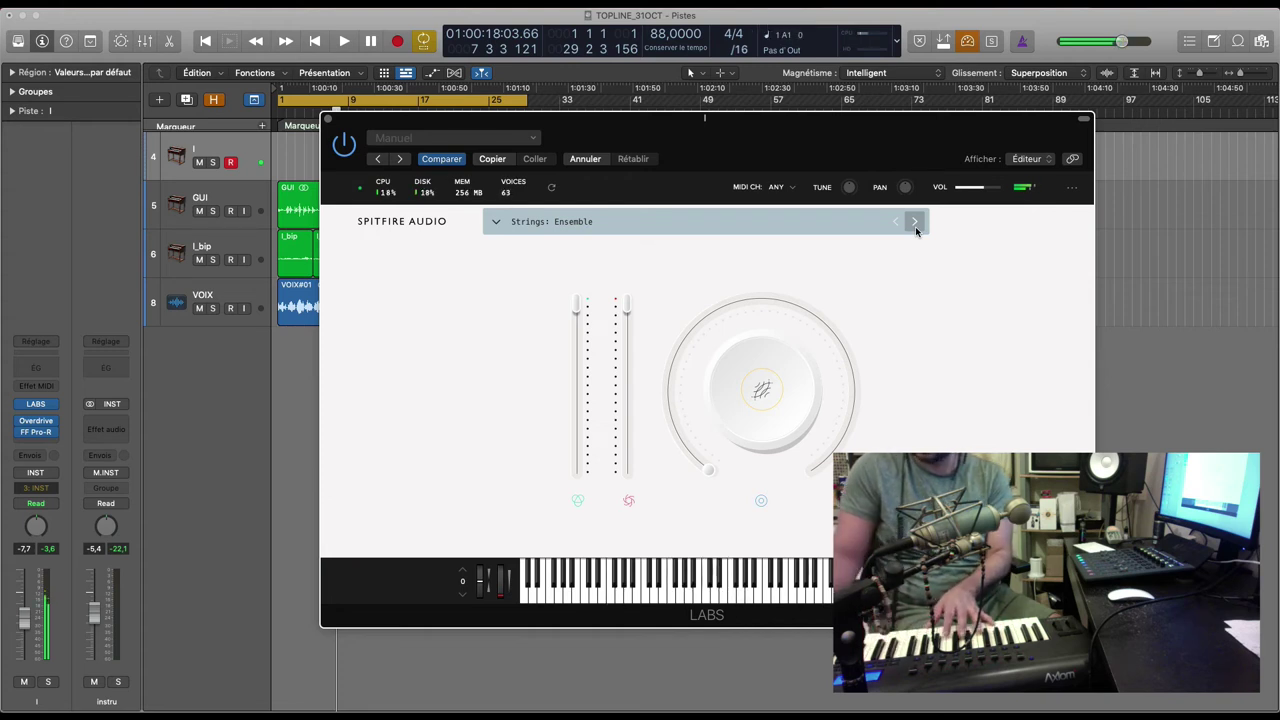
# Play the song from the start and try out Strings: Ensemble parts over it.
pyautogui.press('Return')
pyautogui.press('space')
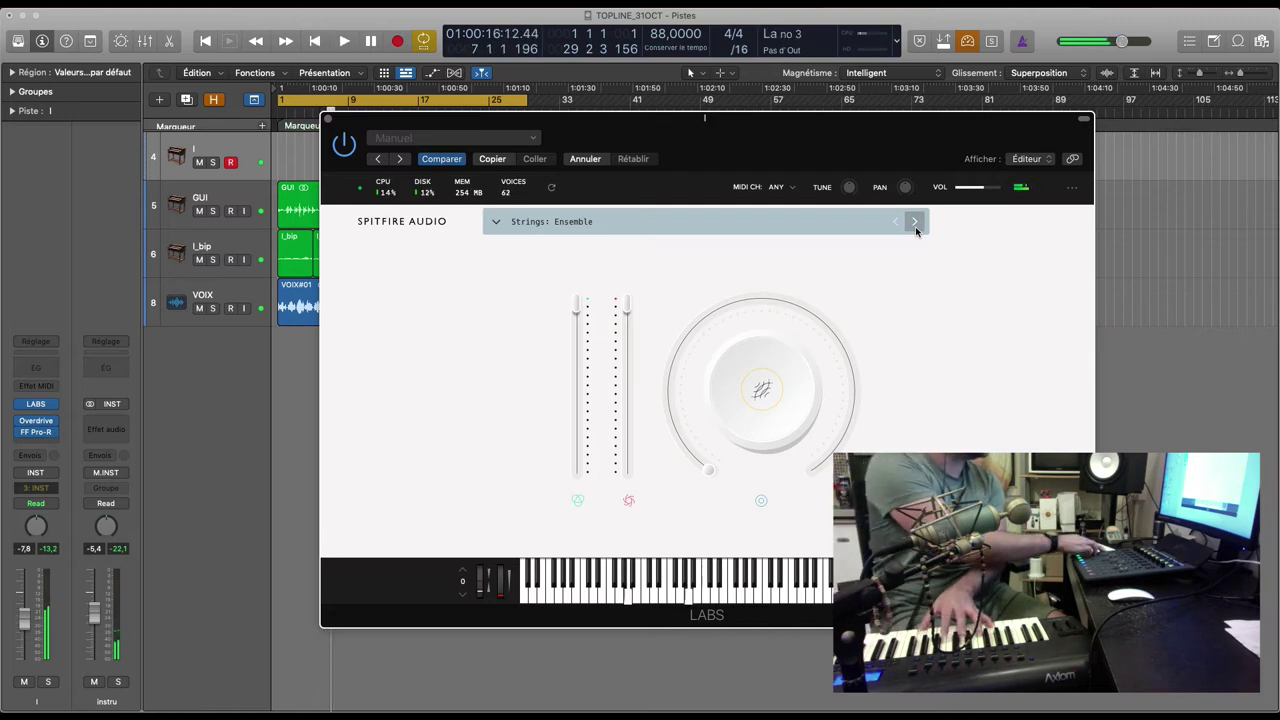
pyautogui.press('space')
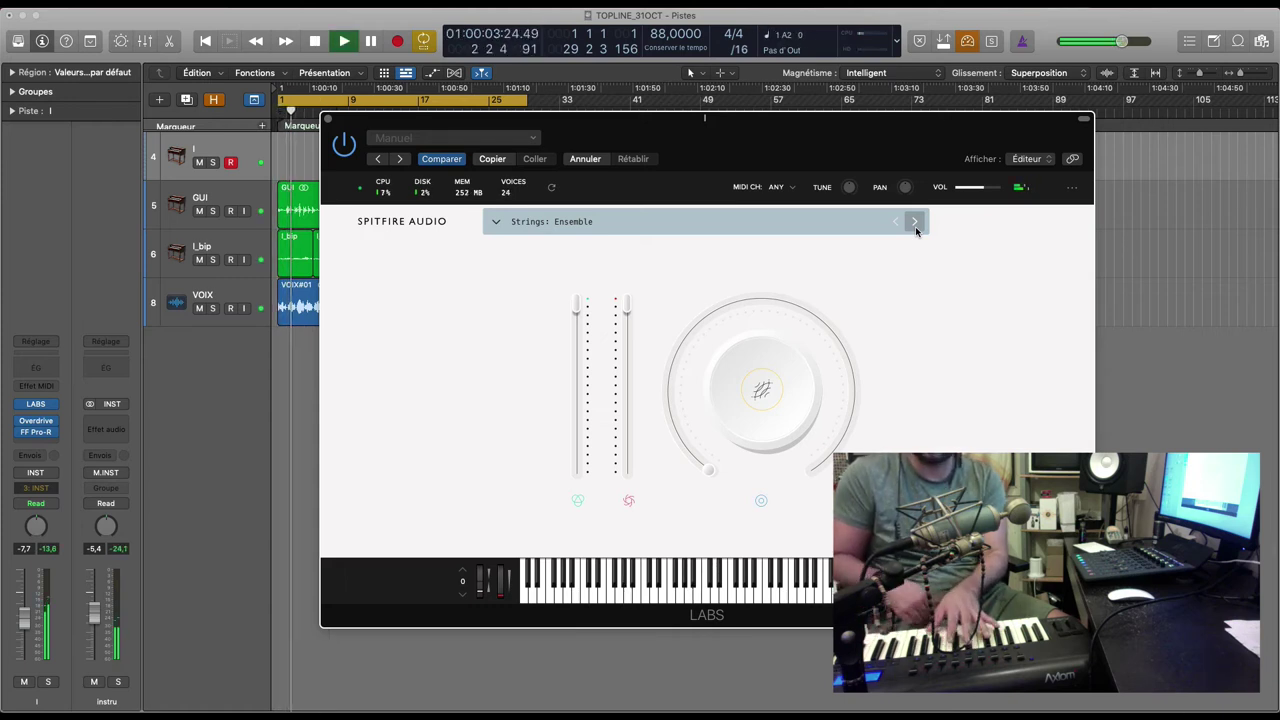
pyautogui.press('space')
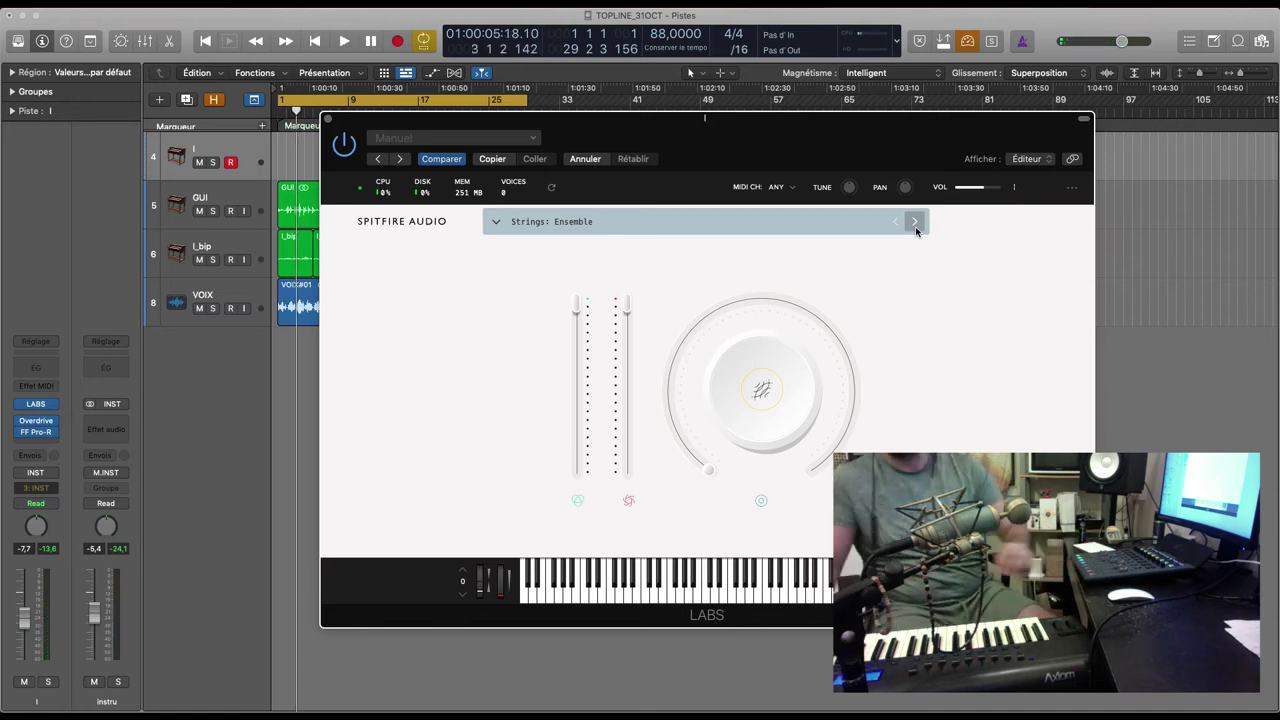
pyautogui.press('space')
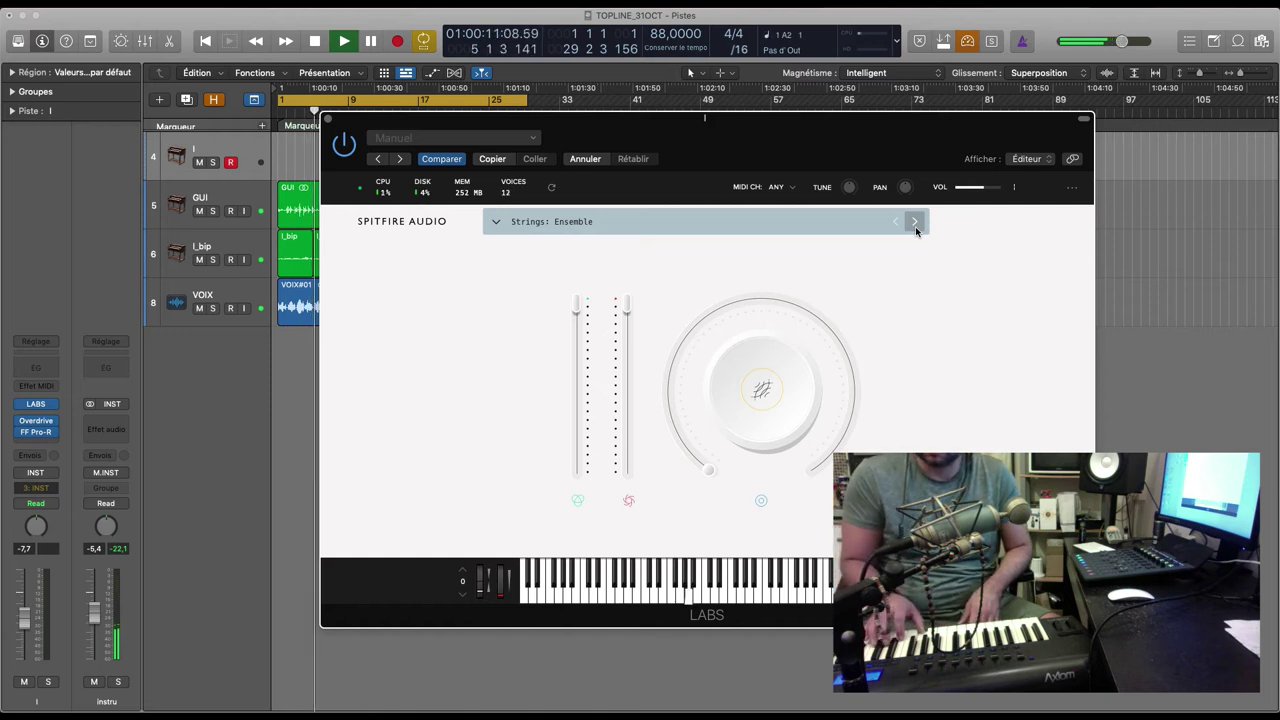
# Audition the Strings: Long preset over the song from its start and switch LABS to Strings: Short.
pyautogui.click(915, 222)
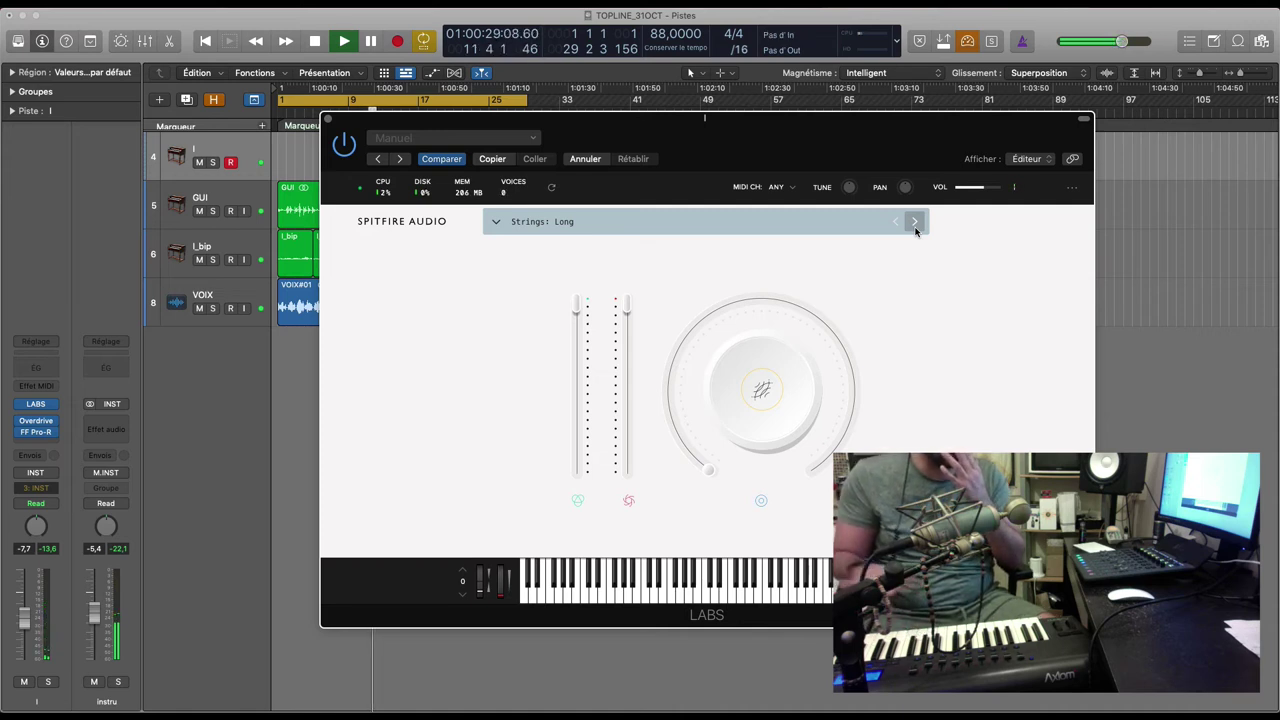
pyautogui.press('space')
pyautogui.press('Return')
pyautogui.press('space')
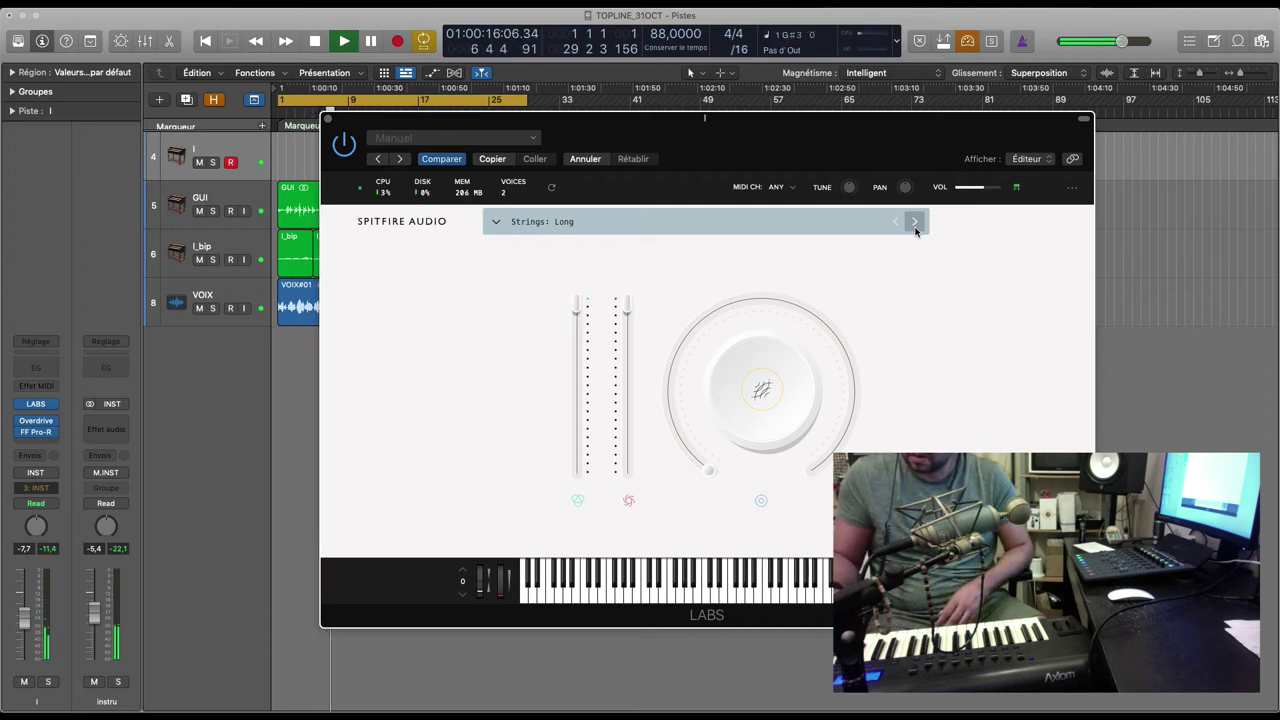
pyautogui.press('space')
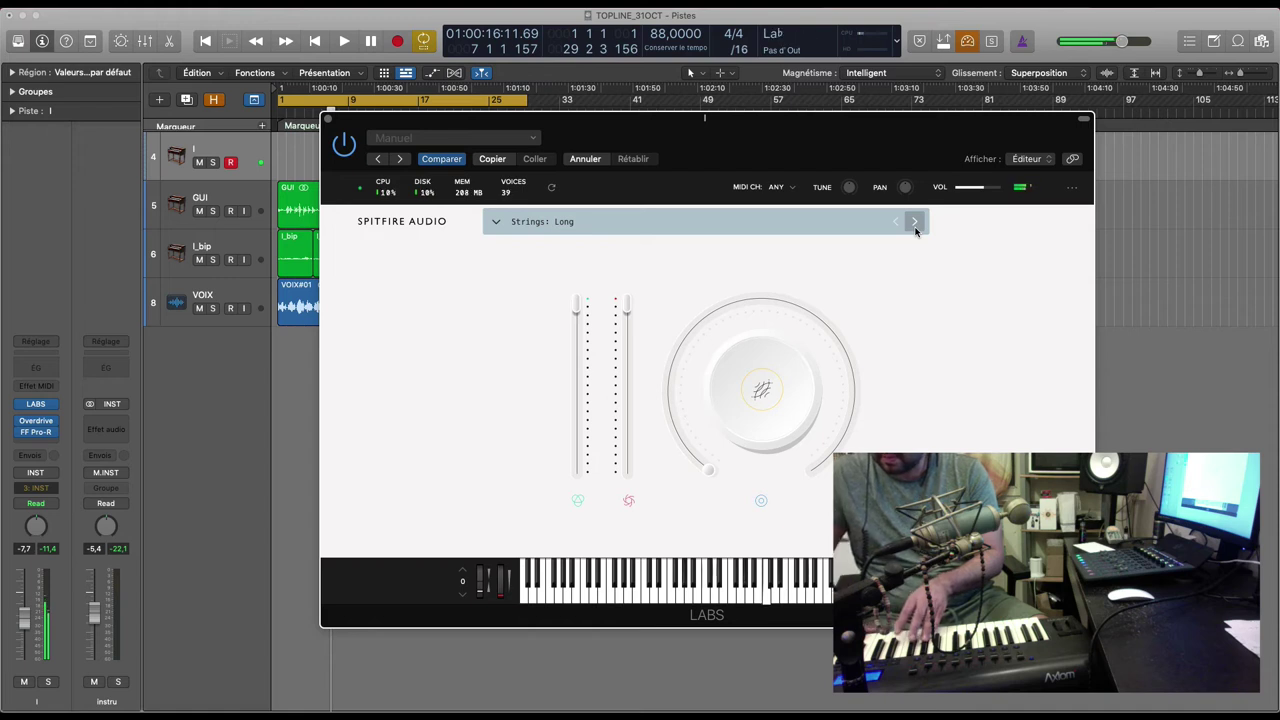
pyautogui.press('space')
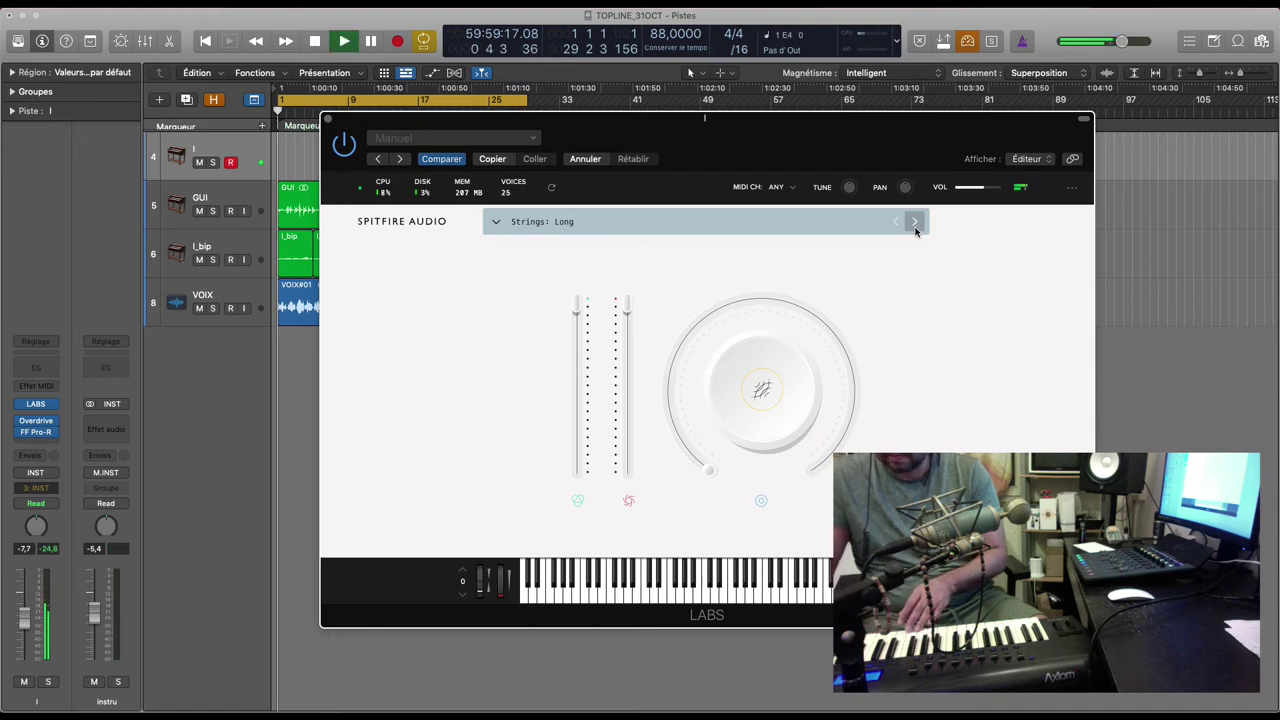
pyautogui.press('Return')
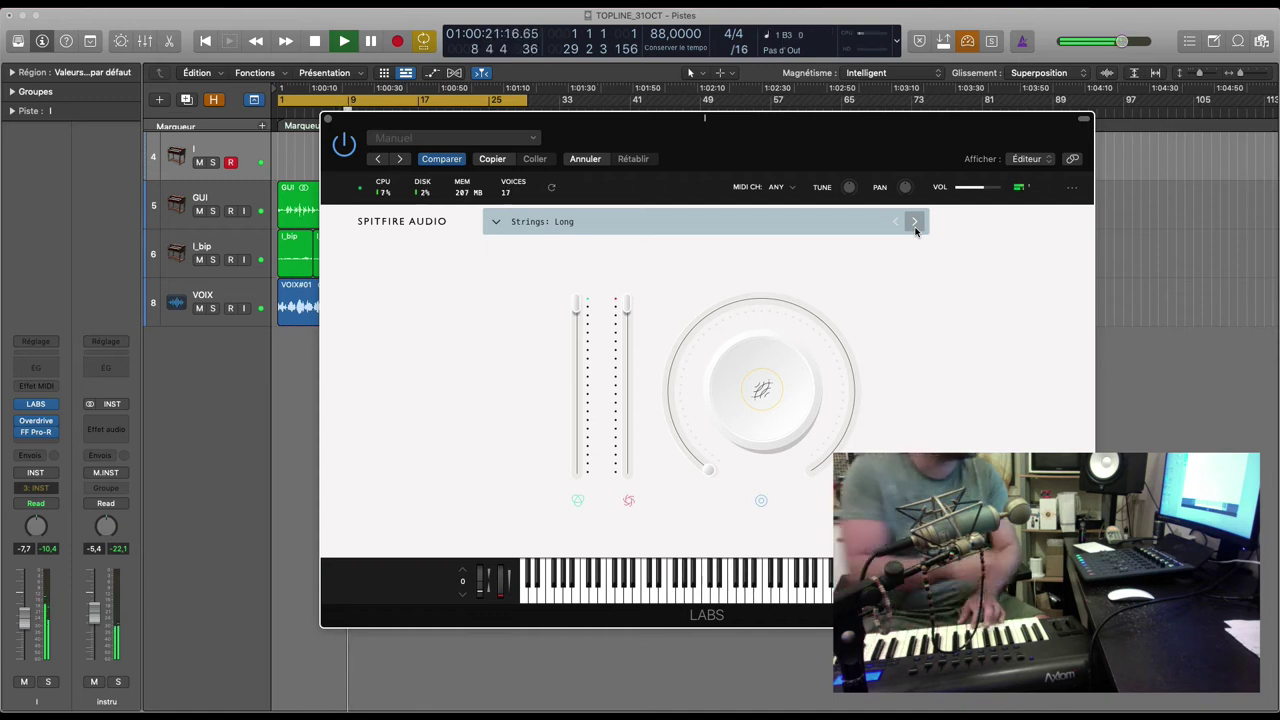
pyautogui.click(915, 222)
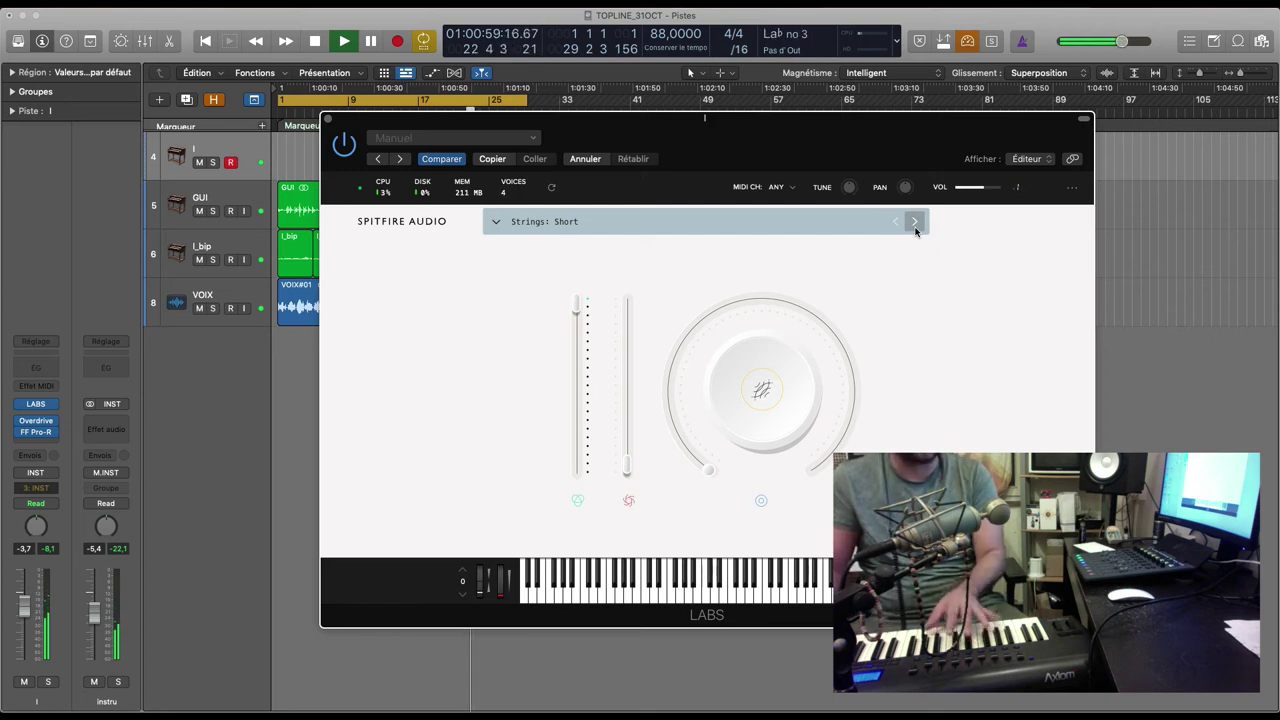
# Record a four-bar Strings: Short part on the I track from bar 1 and close its LABS window.
pyautogui.press('space')
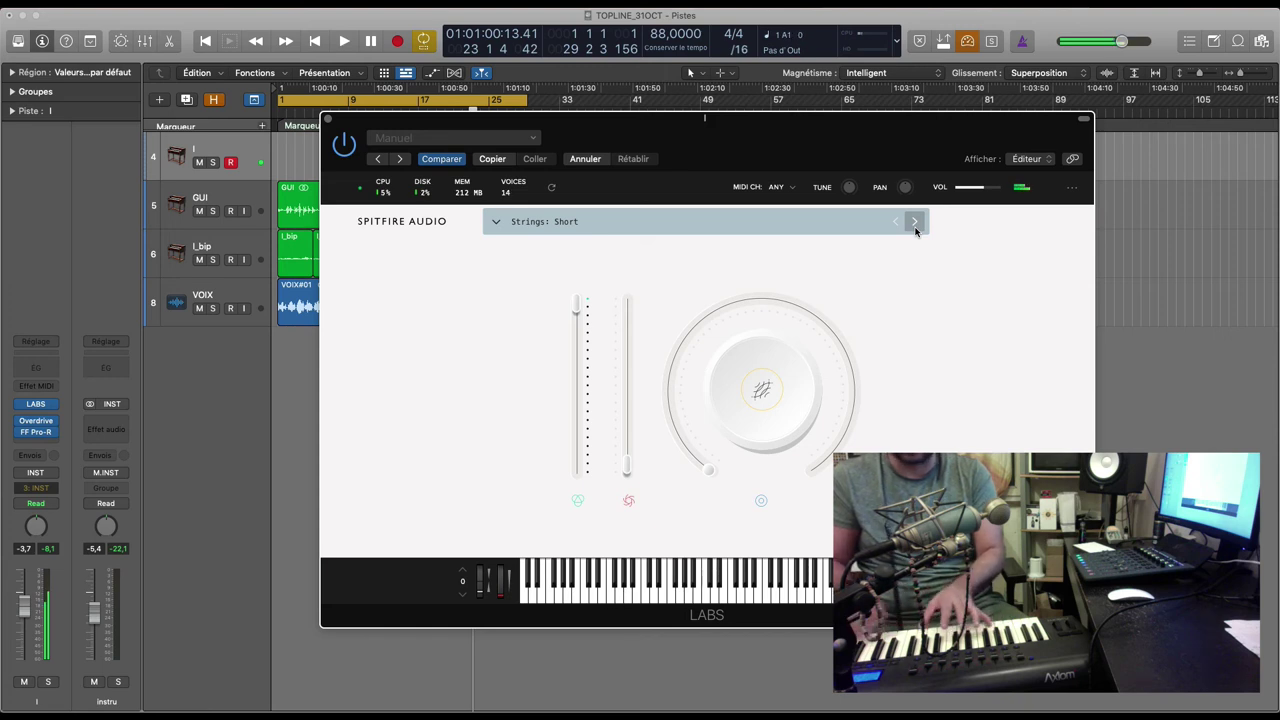
pyautogui.press('r')
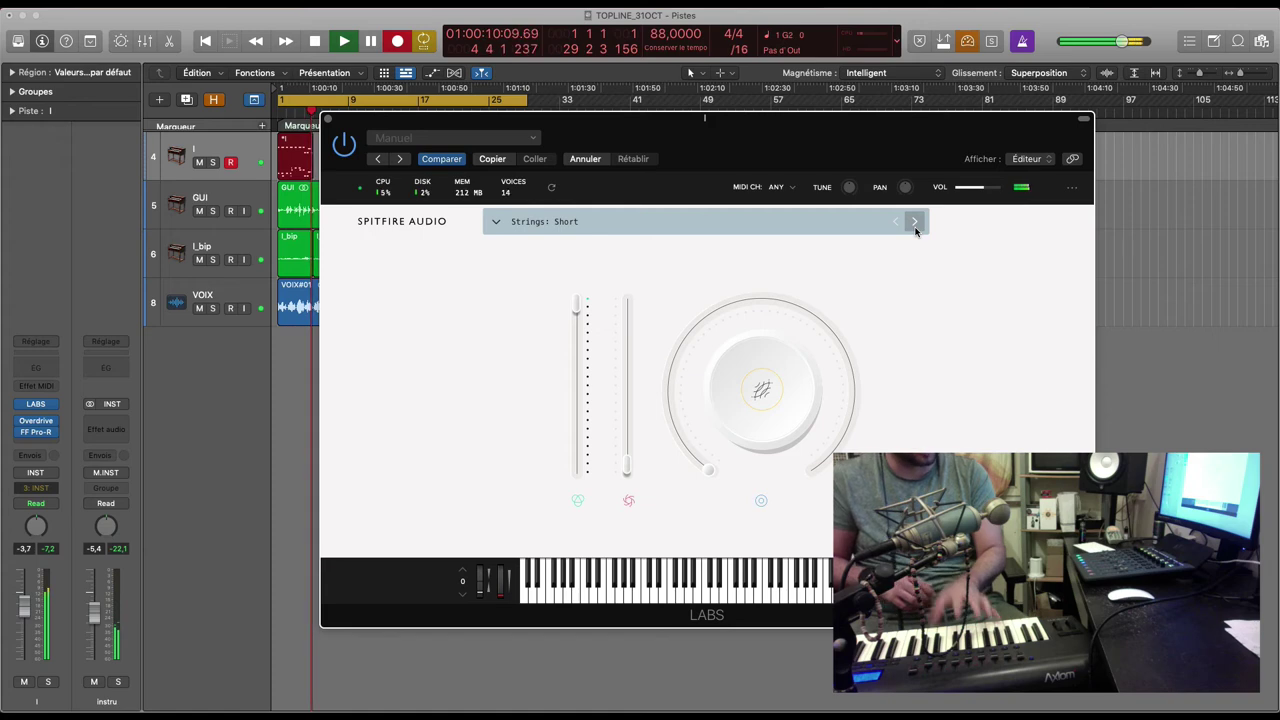
pyautogui.press('space')
pyautogui.press('super+w')
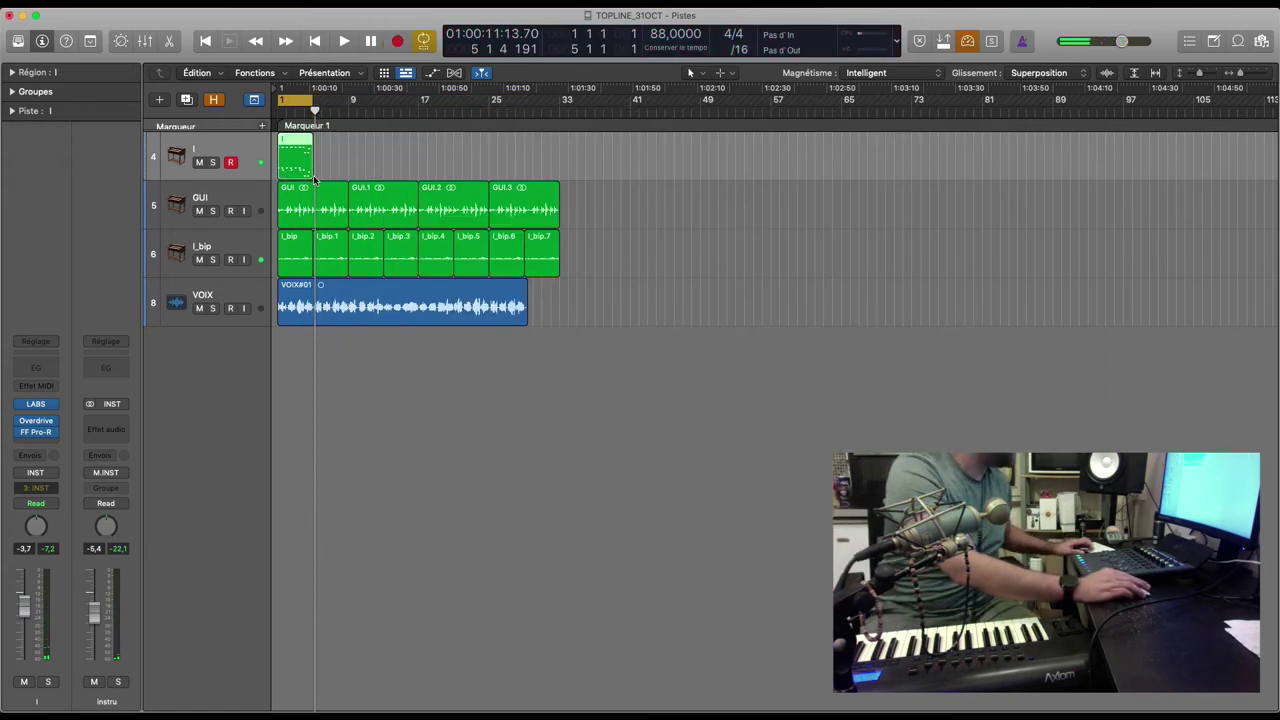
# Play the newly recorded I region and examine its notes in the piano roll.
pyautogui.press('z')
pyautogui.press('z')
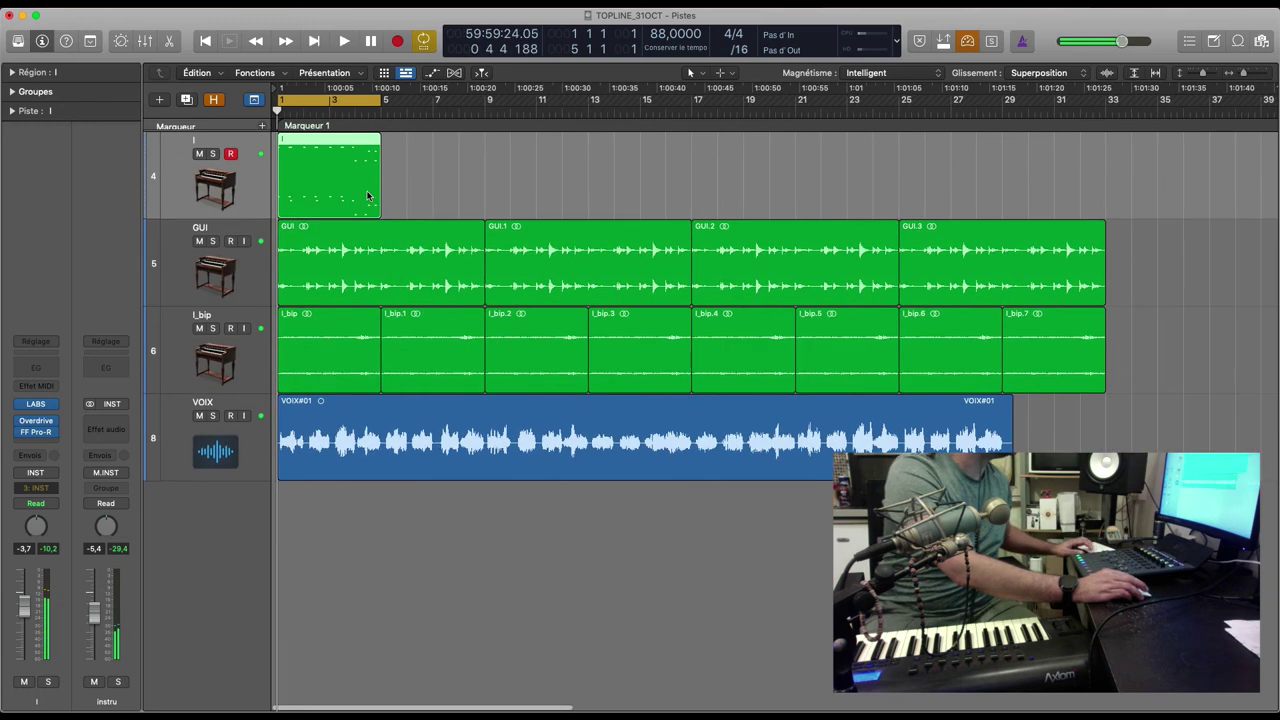
pyautogui.press('space')
pyautogui.rightClick(342, 178)
pyautogui.press('Escape')
pyautogui.doubleClick(342, 176)
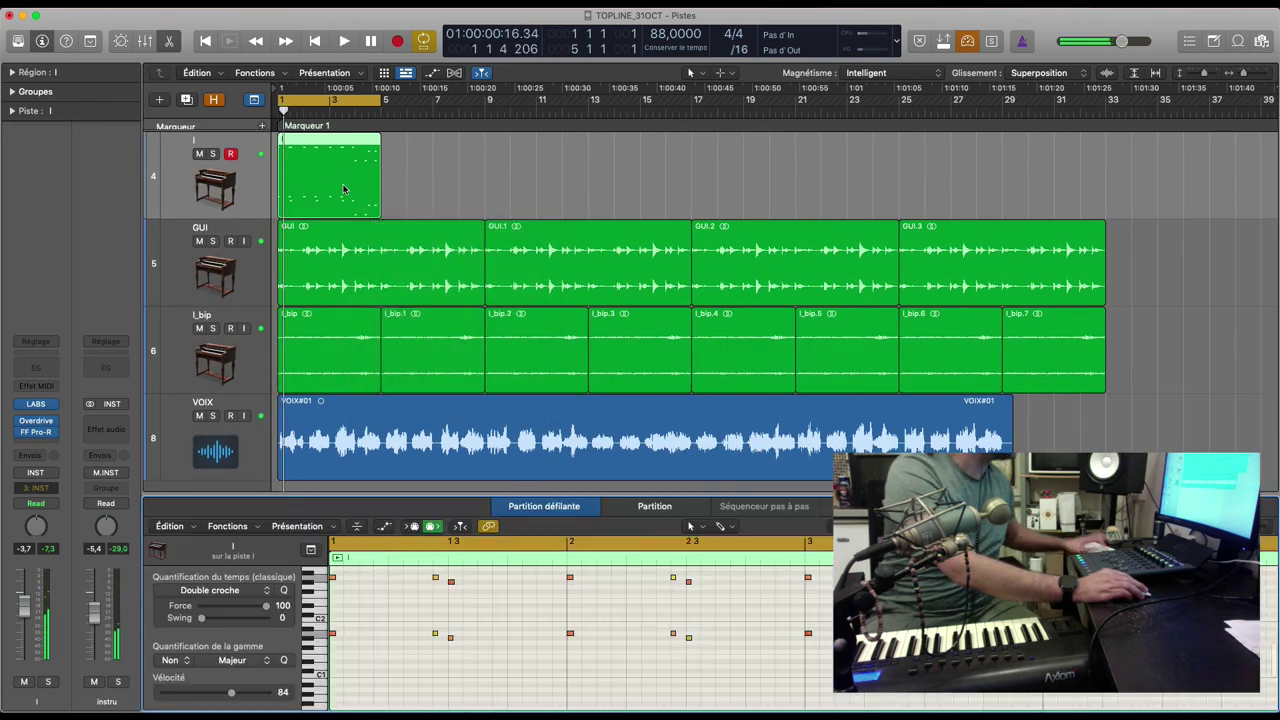
pyautogui.hscroll(5, 625, 588)
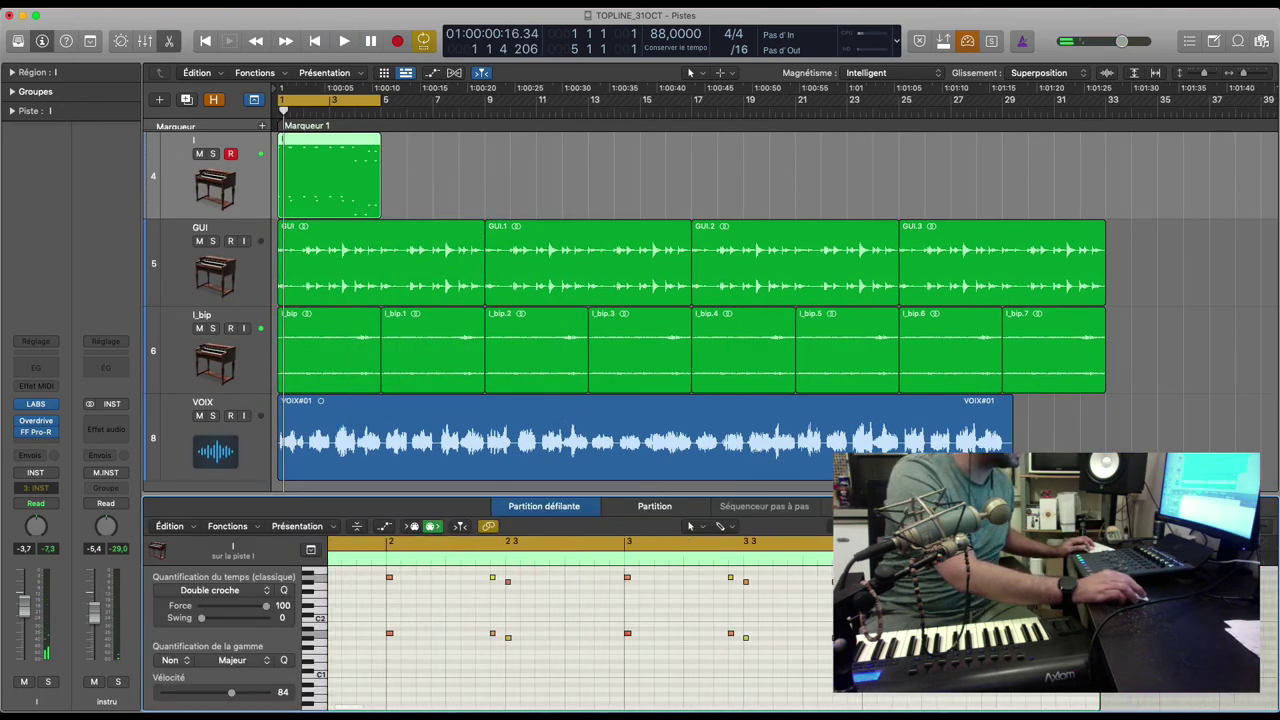
pyautogui.click(880, 595)
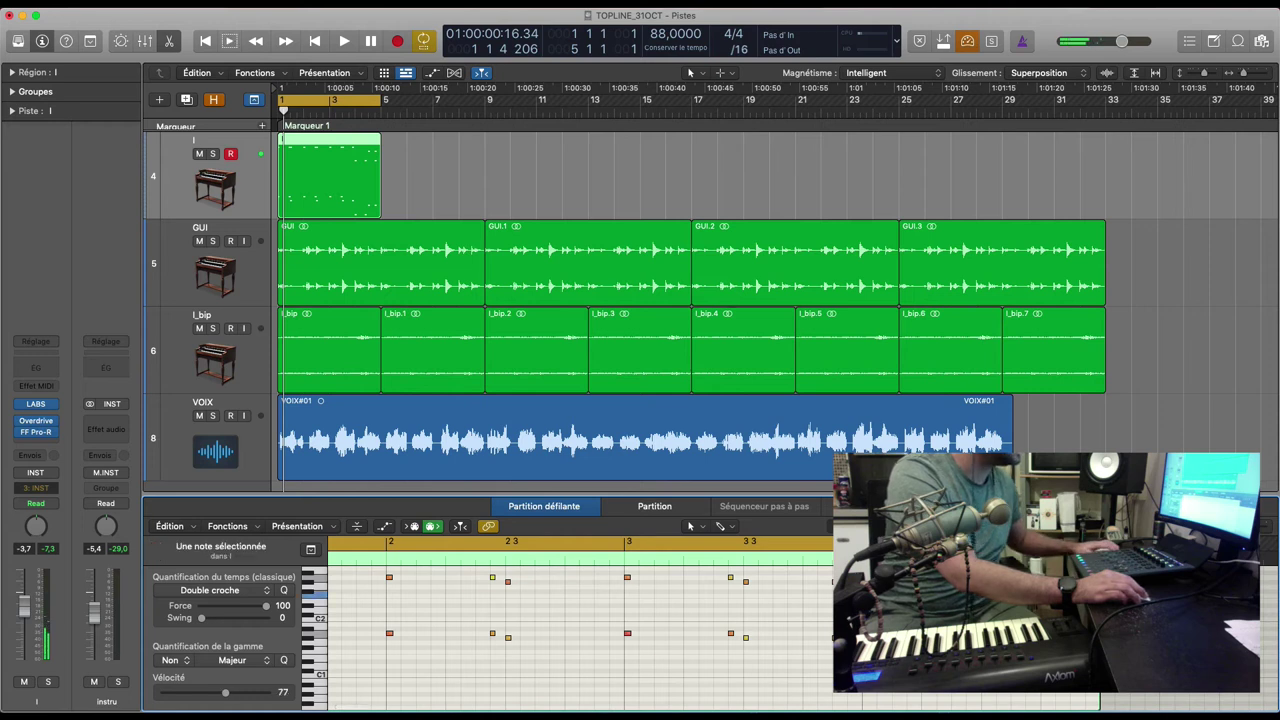
pyautogui.press('space')
pyautogui.press('space')
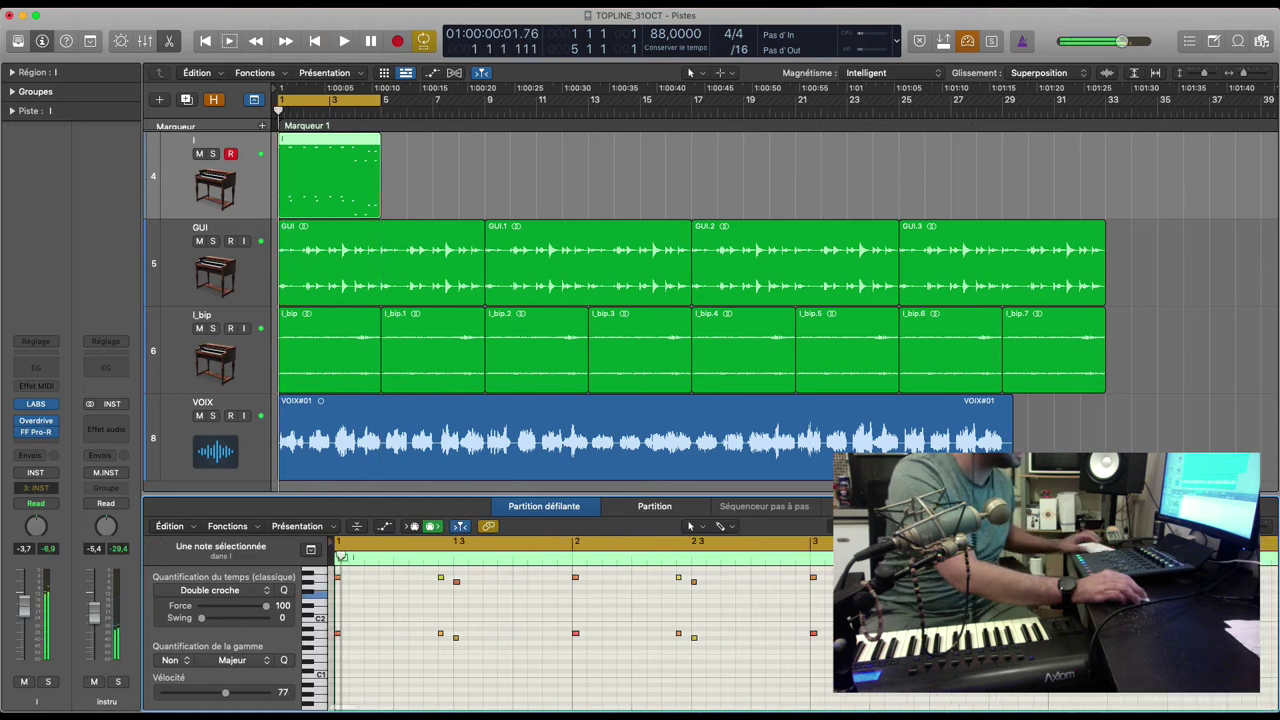
pyautogui.hscroll(6, 580, 610)
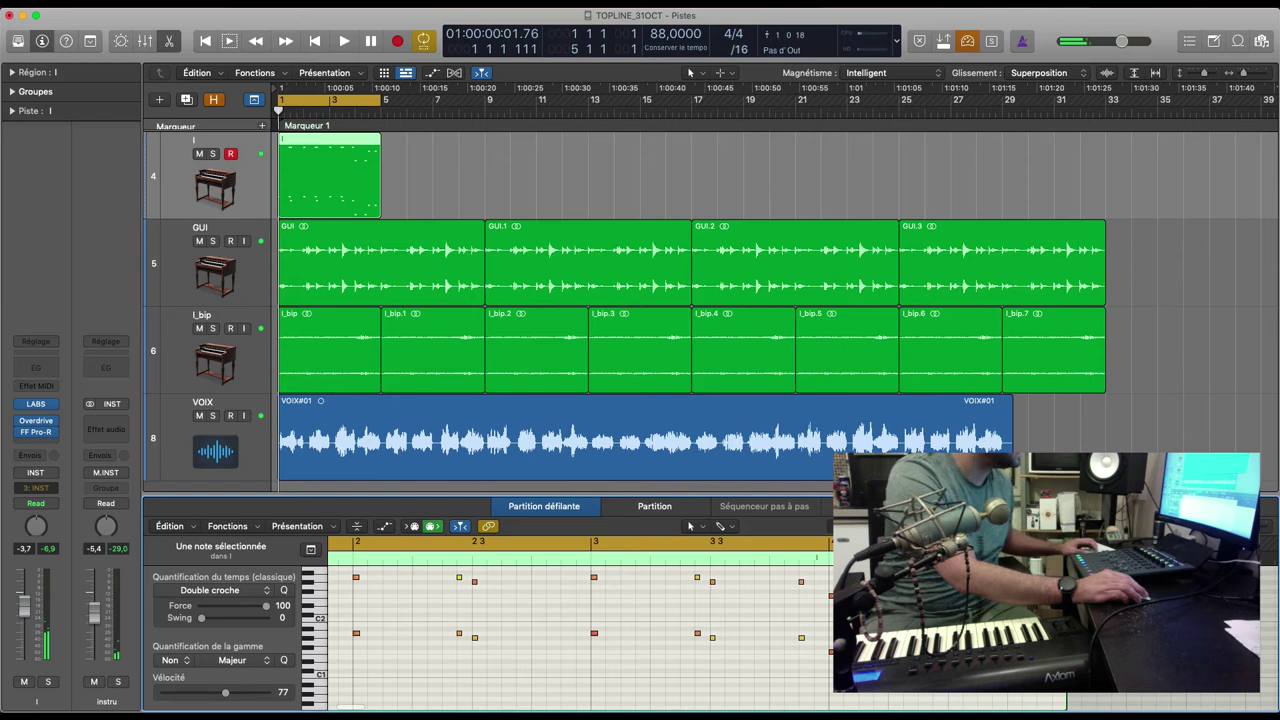
pyautogui.press('e')
# Bounce the four-bar I region in place onto a new track as I_bip and delete the muted source region.
pyautogui.rightClick(360, 170)
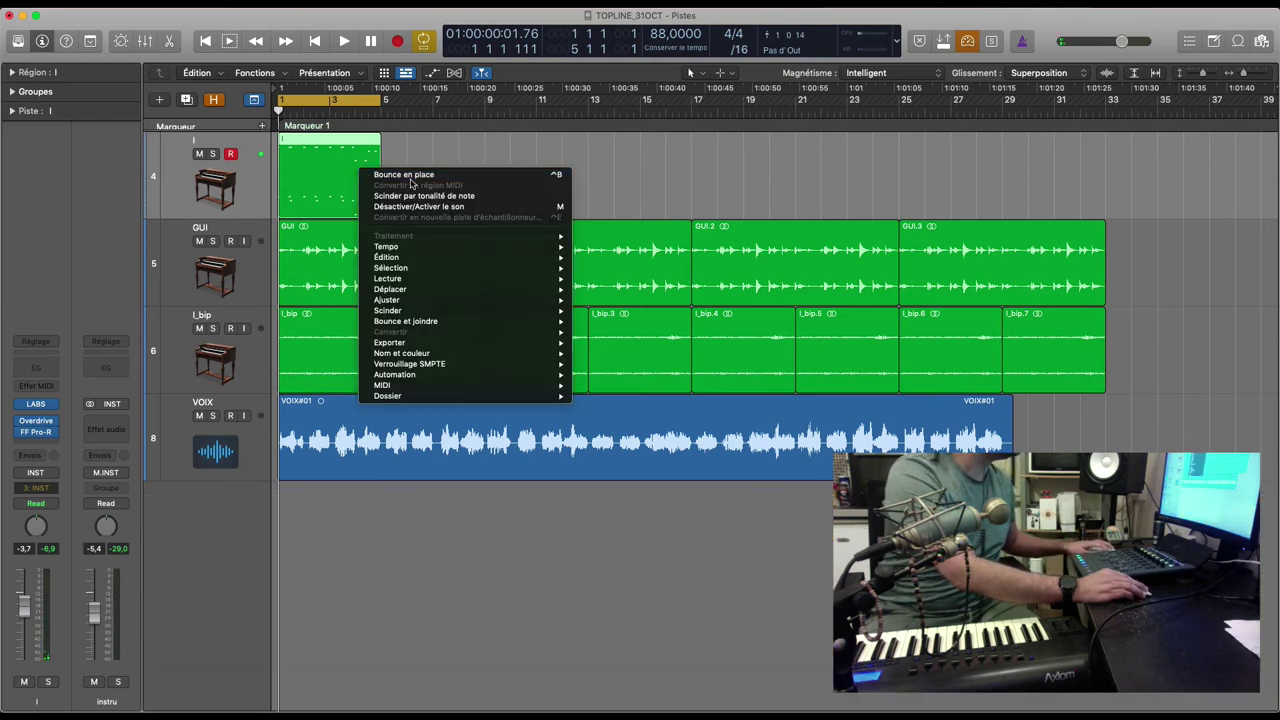
pyautogui.click(410, 178)
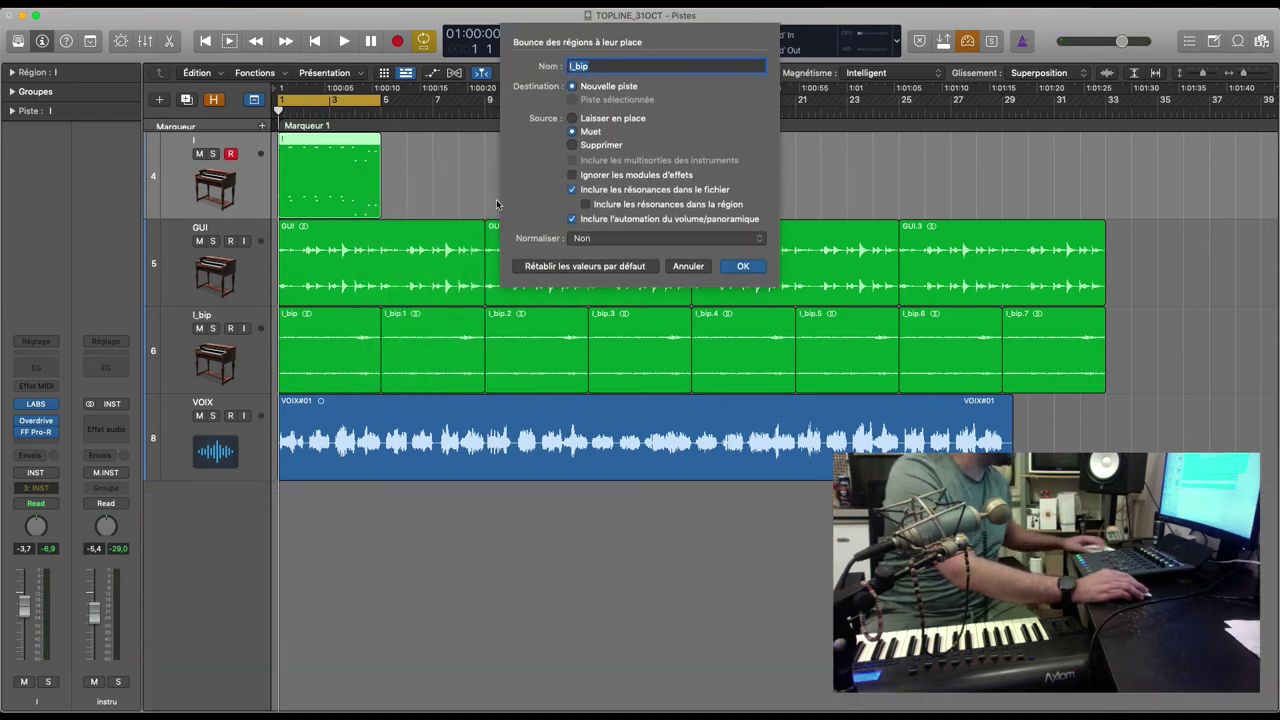
pyautogui.press('Return')
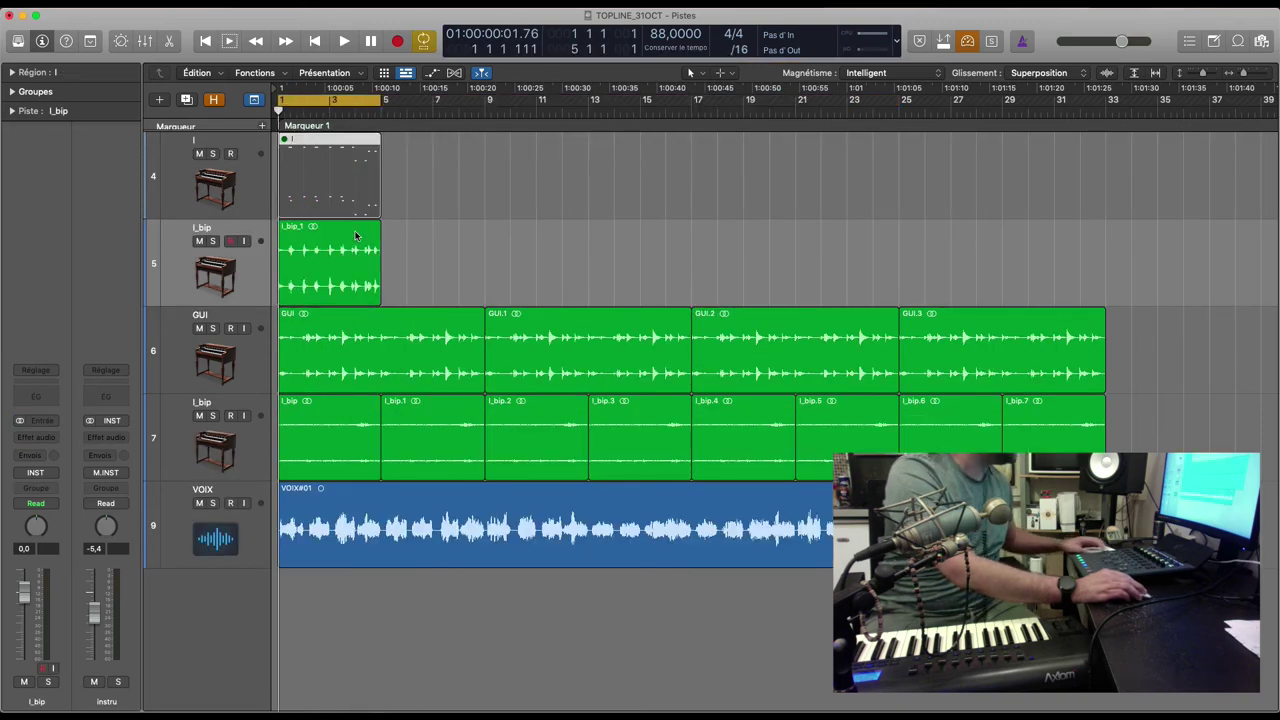
pyautogui.press('Delete')
# Play the bounced I_bip track soloed, lower it to about -8.6 dB and pan it left to about -11.
pyautogui.press('space')
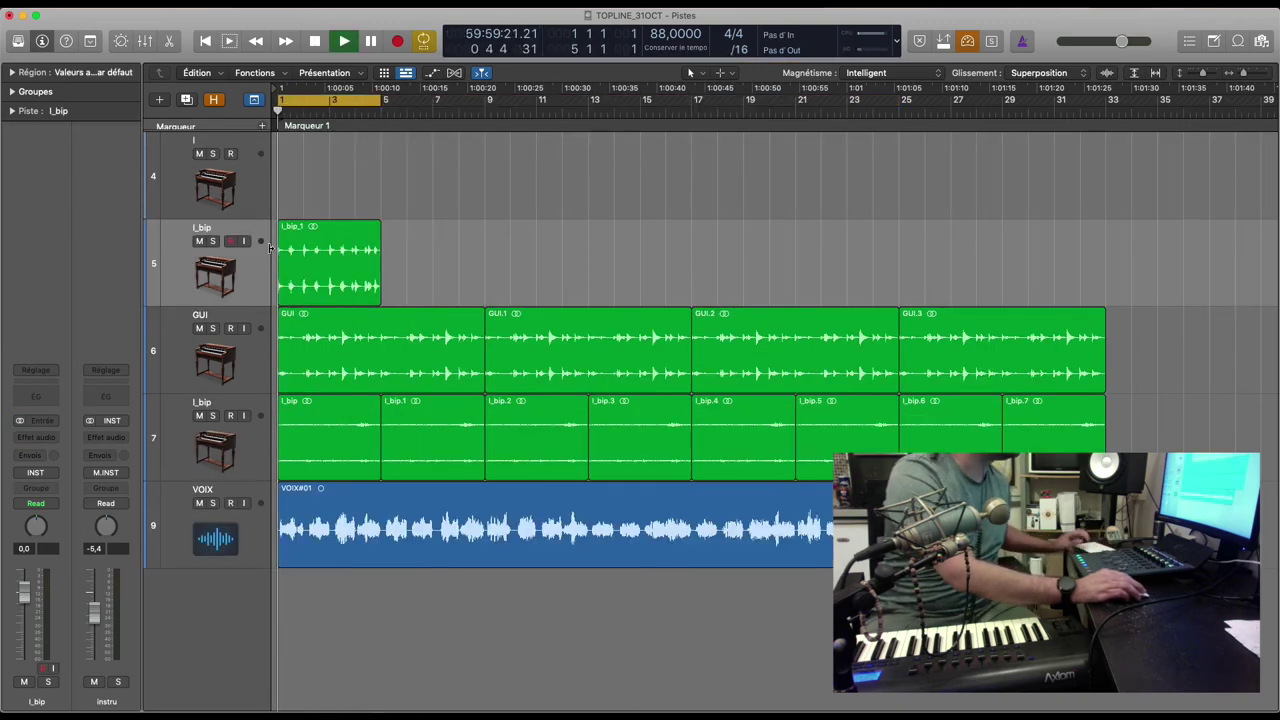
pyautogui.click(212, 241)
pyautogui.moveTo(26, 592); pyautogui.dragTo(32, 614)
pyautogui.moveTo(35, 526); pyautogui.dragTo(35, 532)
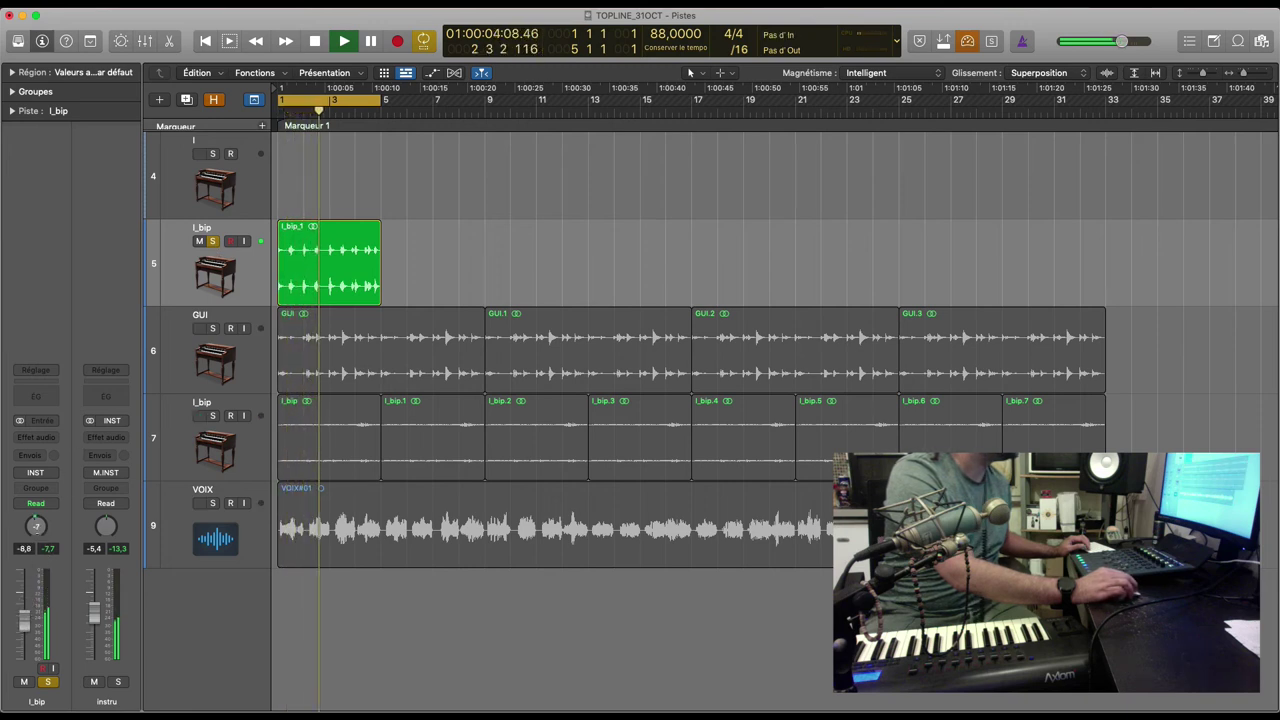
# Solo the GUI track as well, cycle over its first region, and copy the I_bip_1 region to bar 5.
pyautogui.click(212, 328)
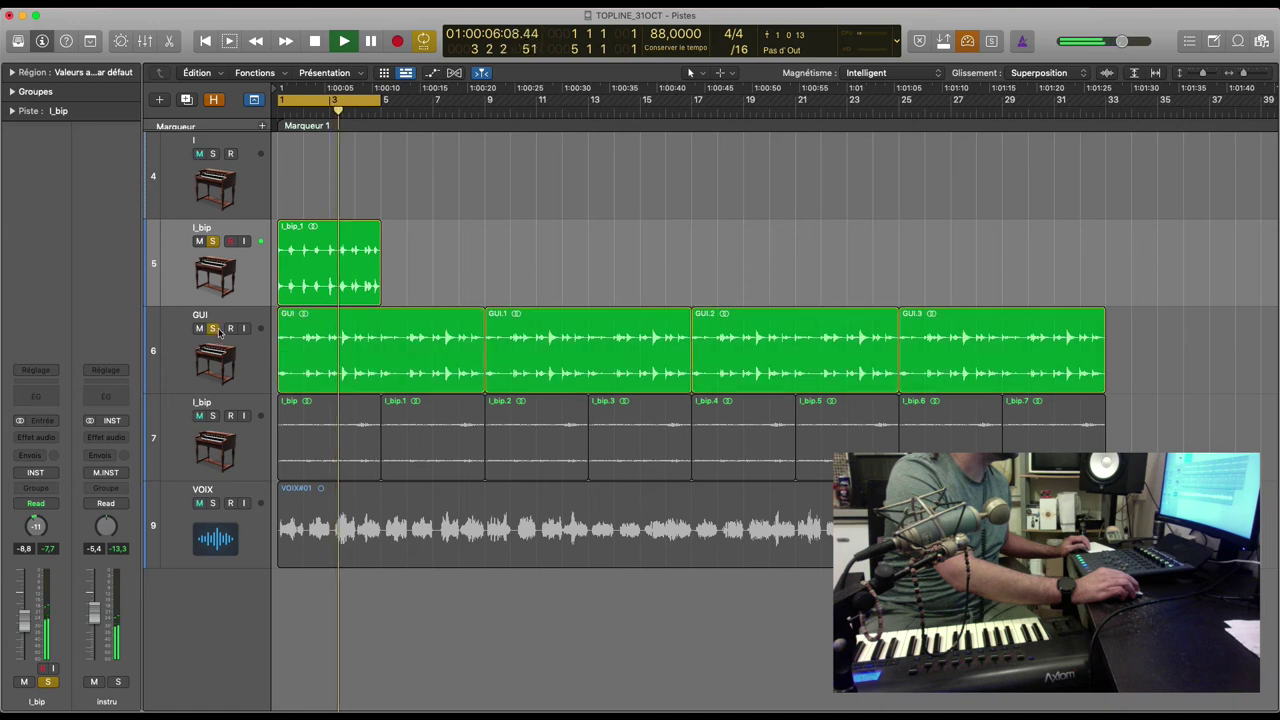
pyautogui.click(176, 372)
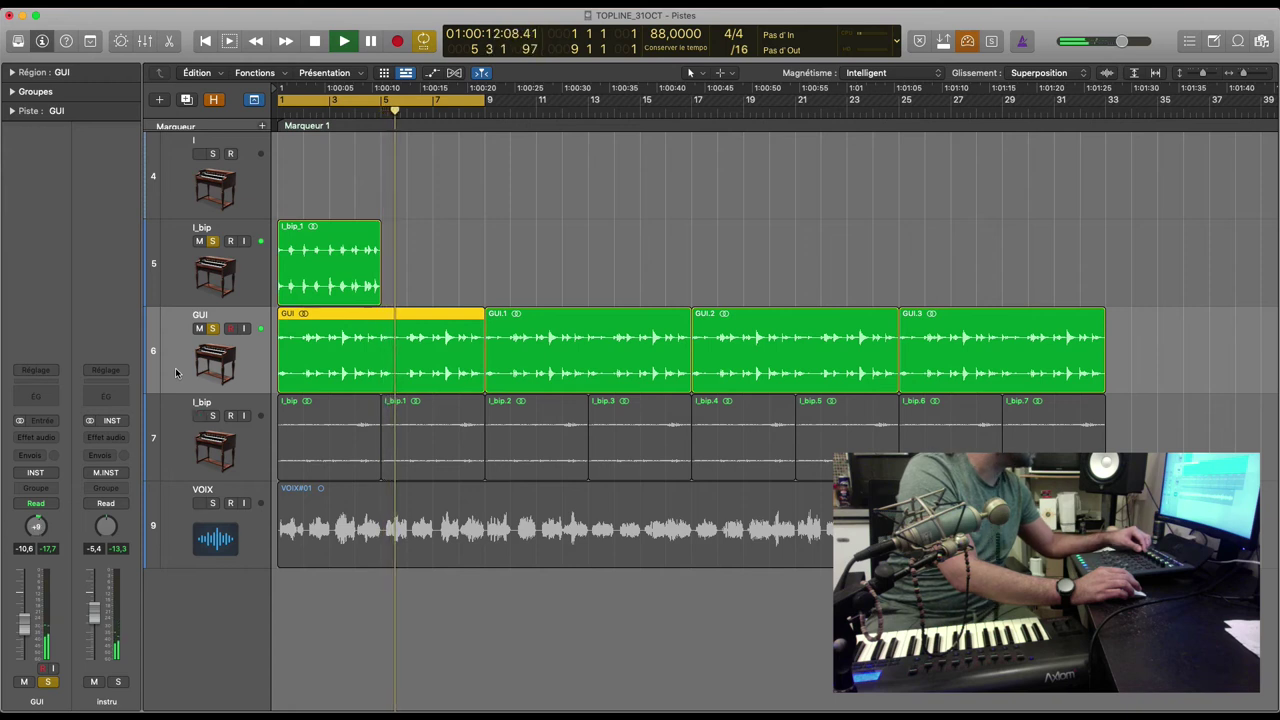
pyautogui.moveTo(322, 284); pyautogui.dragTo(425, 285)
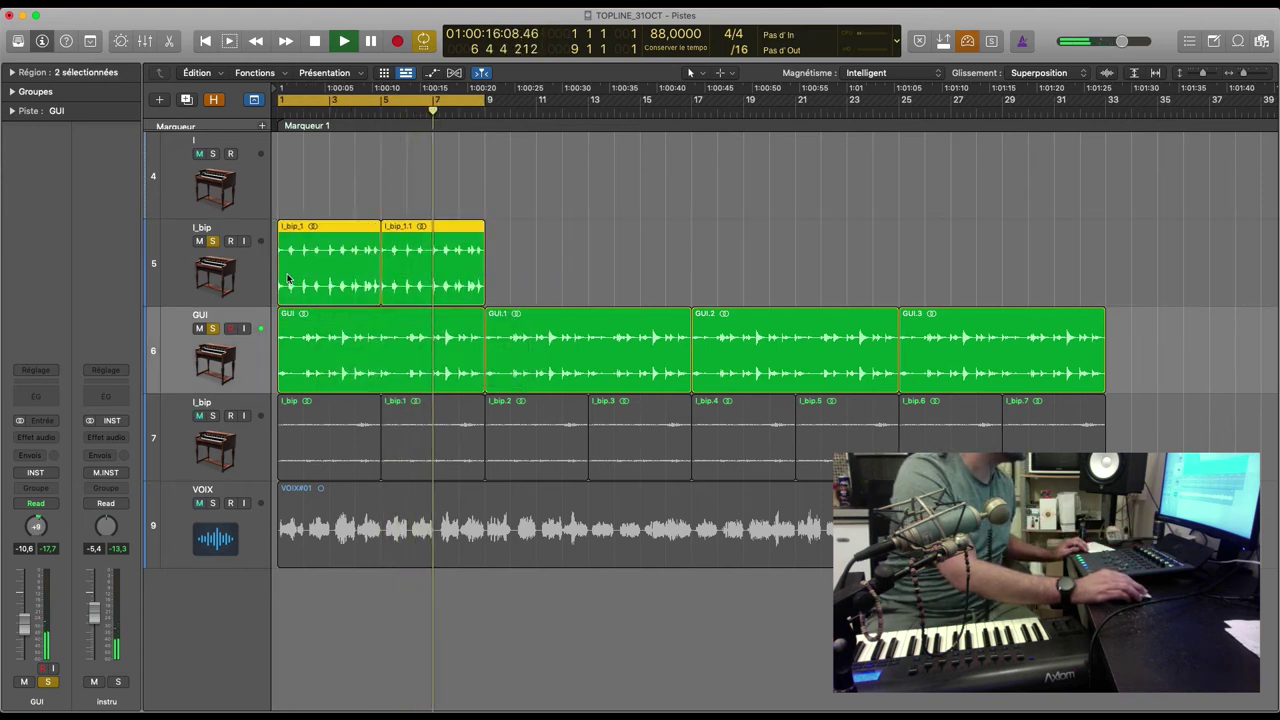
# Solo the I track, raise it to 3.5 dB and step its LABS past the Scary Strings presets to Strings 2: Bartok Pizz Ensemble.
pyautogui.click(219, 180)
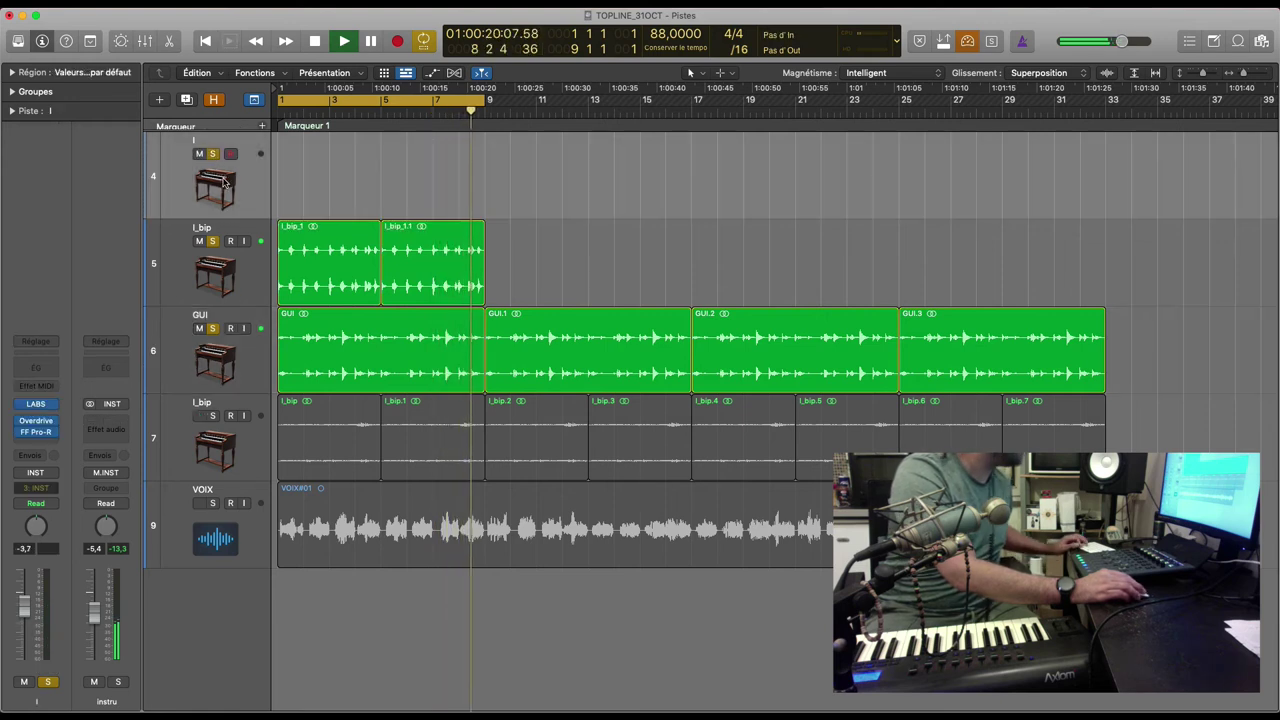
pyautogui.click(224, 183)
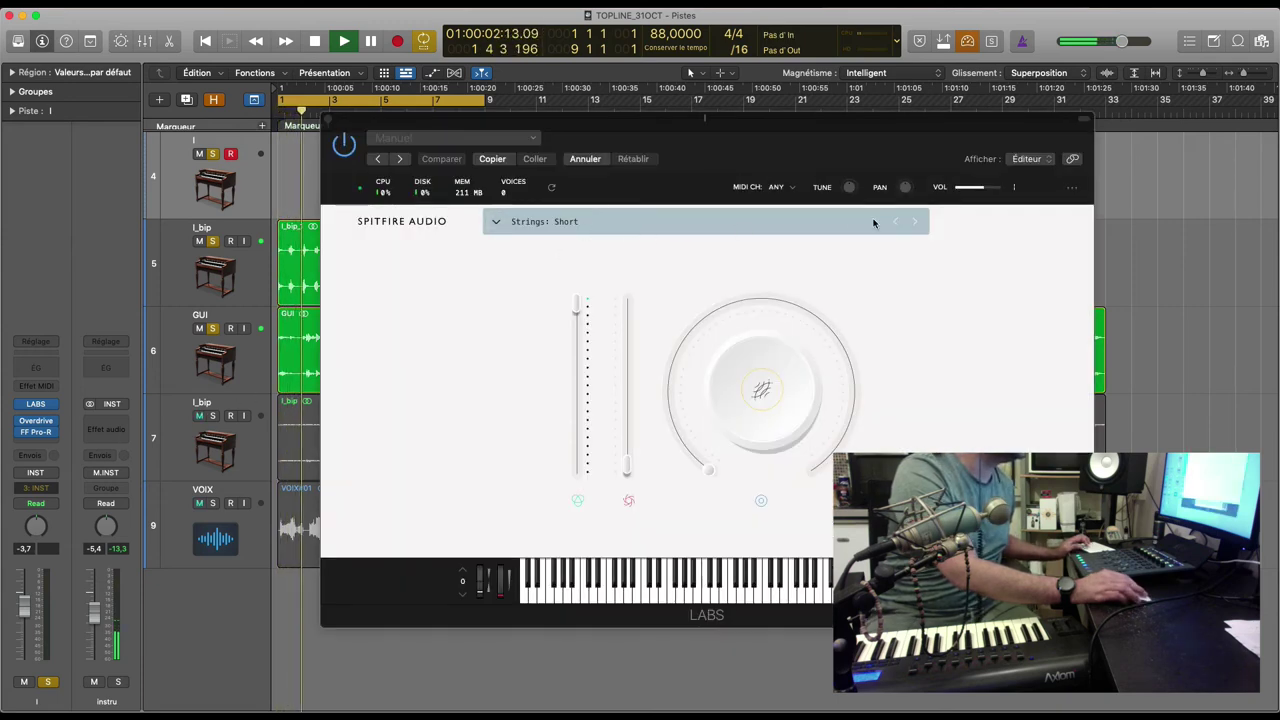
pyautogui.click(914, 226)
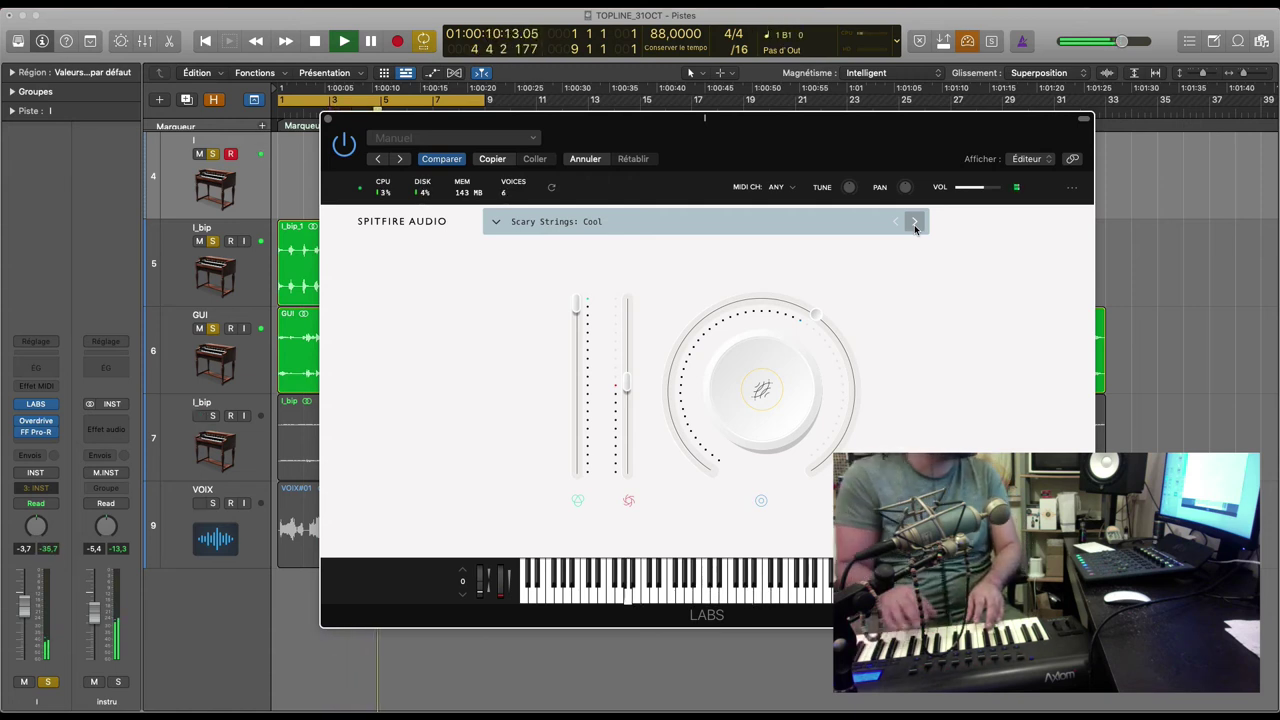
pyautogui.press('space')
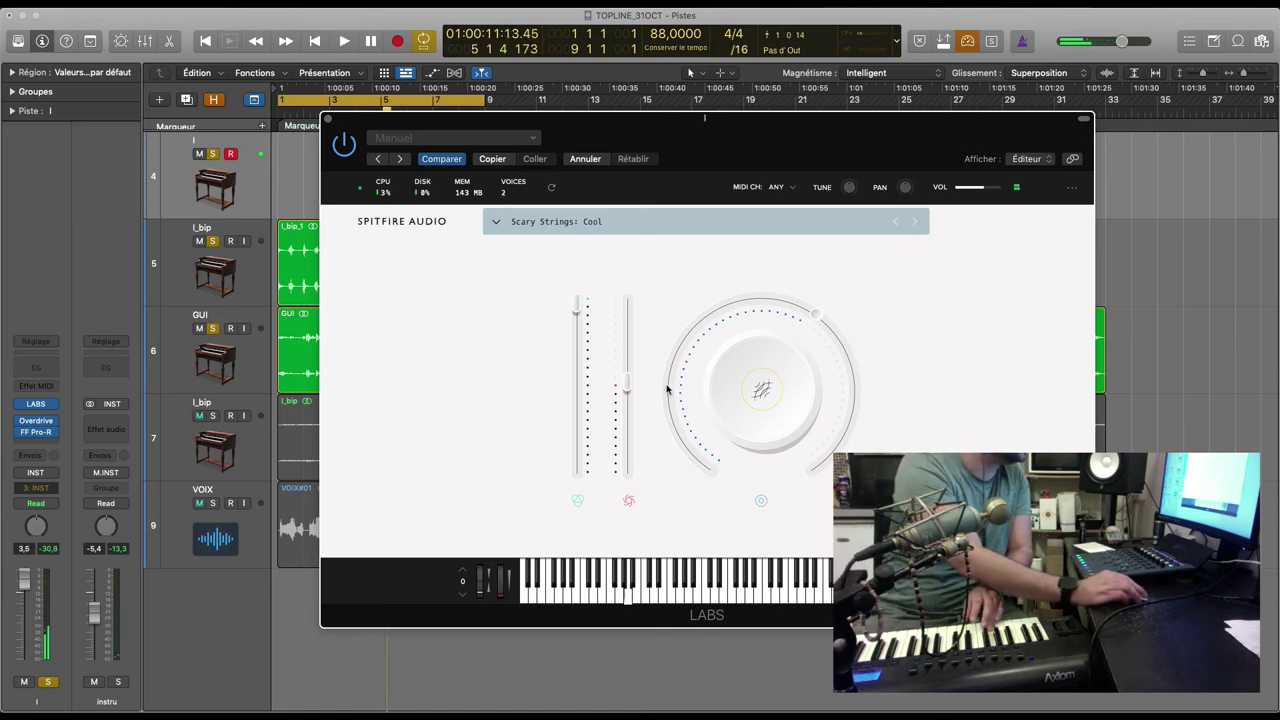
pyautogui.click(916, 222)
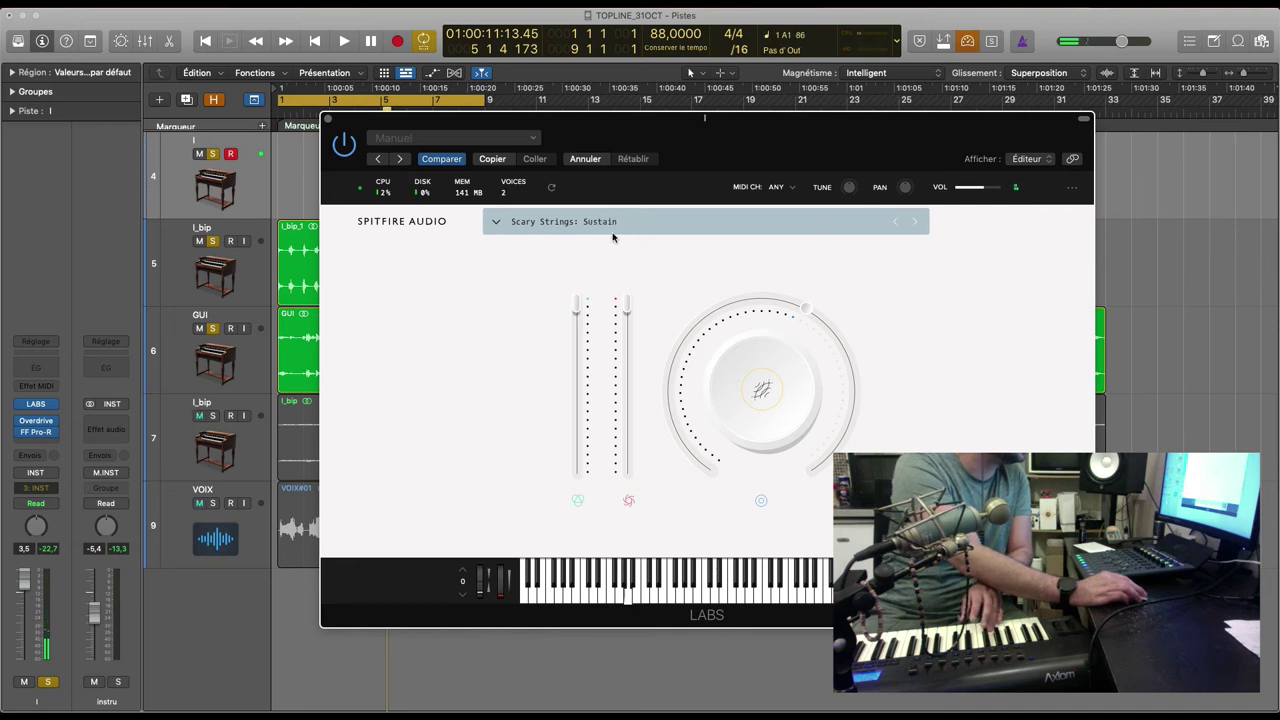
pyautogui.click(913, 222)
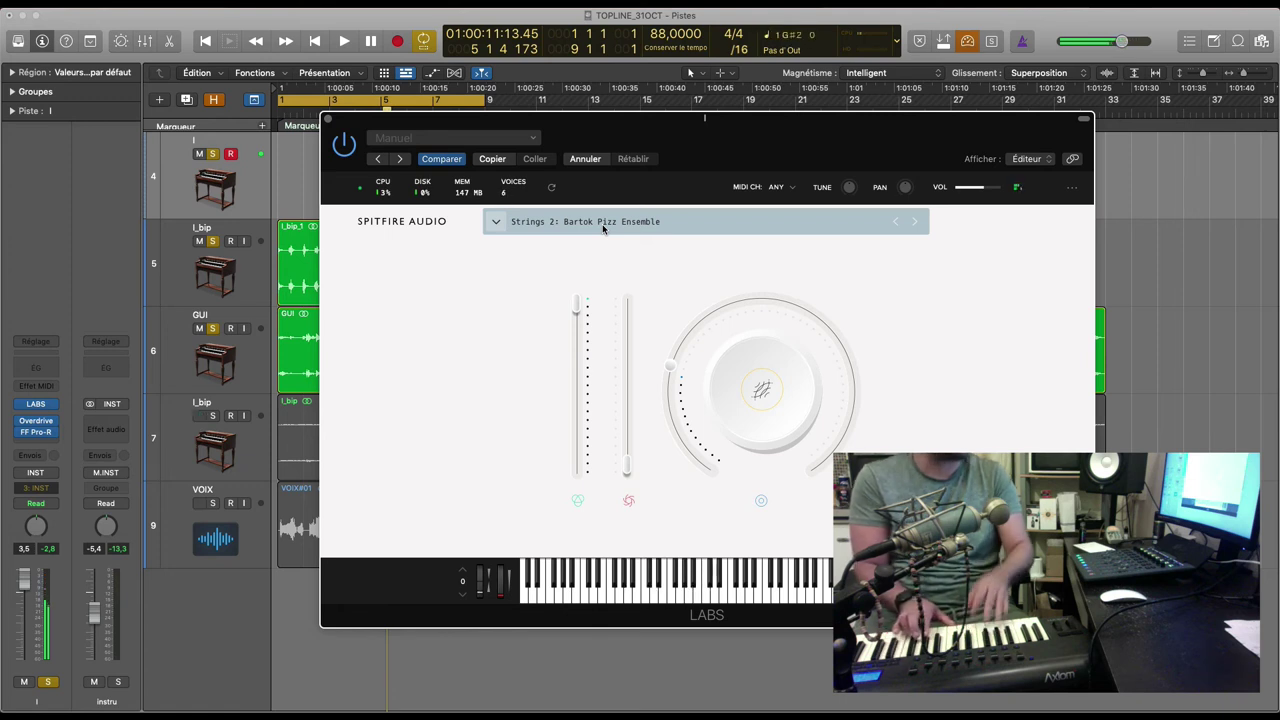
# Rehearse a Bartok Pizz Ensemble part over the looped tracks with the metronome turned on, and close LABS.
pyautogui.press('space')
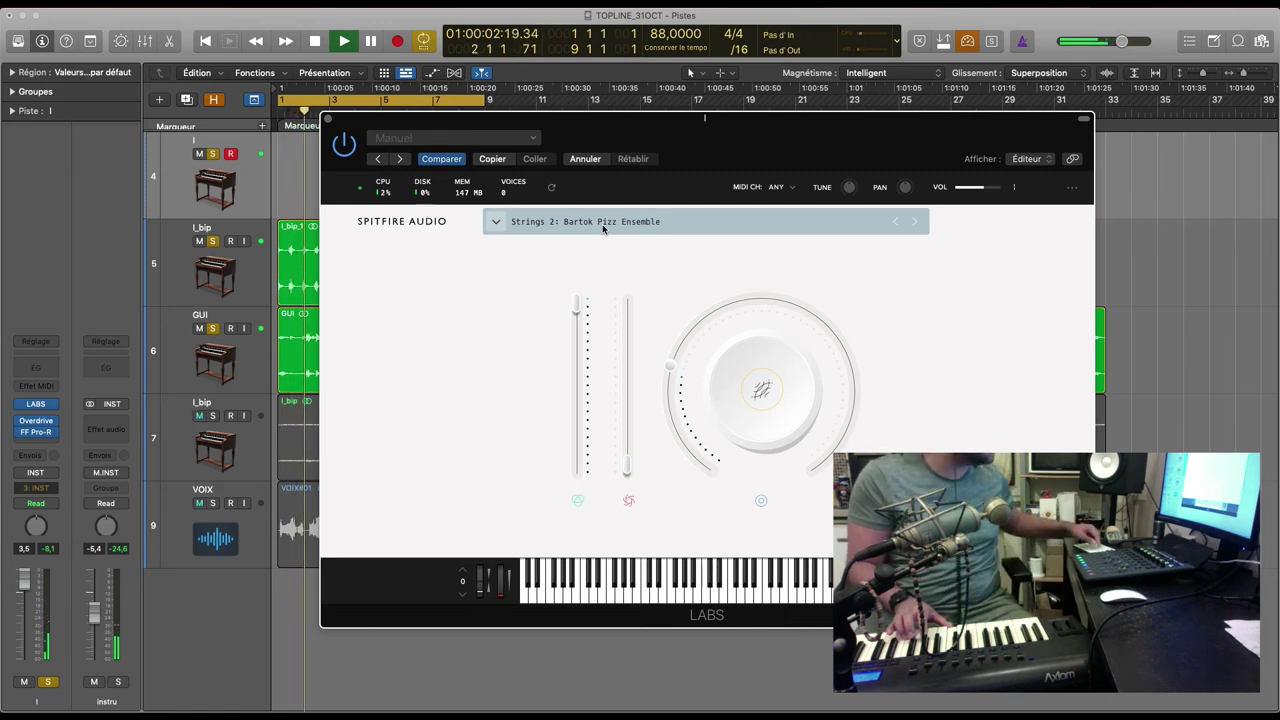
pyautogui.press('k')
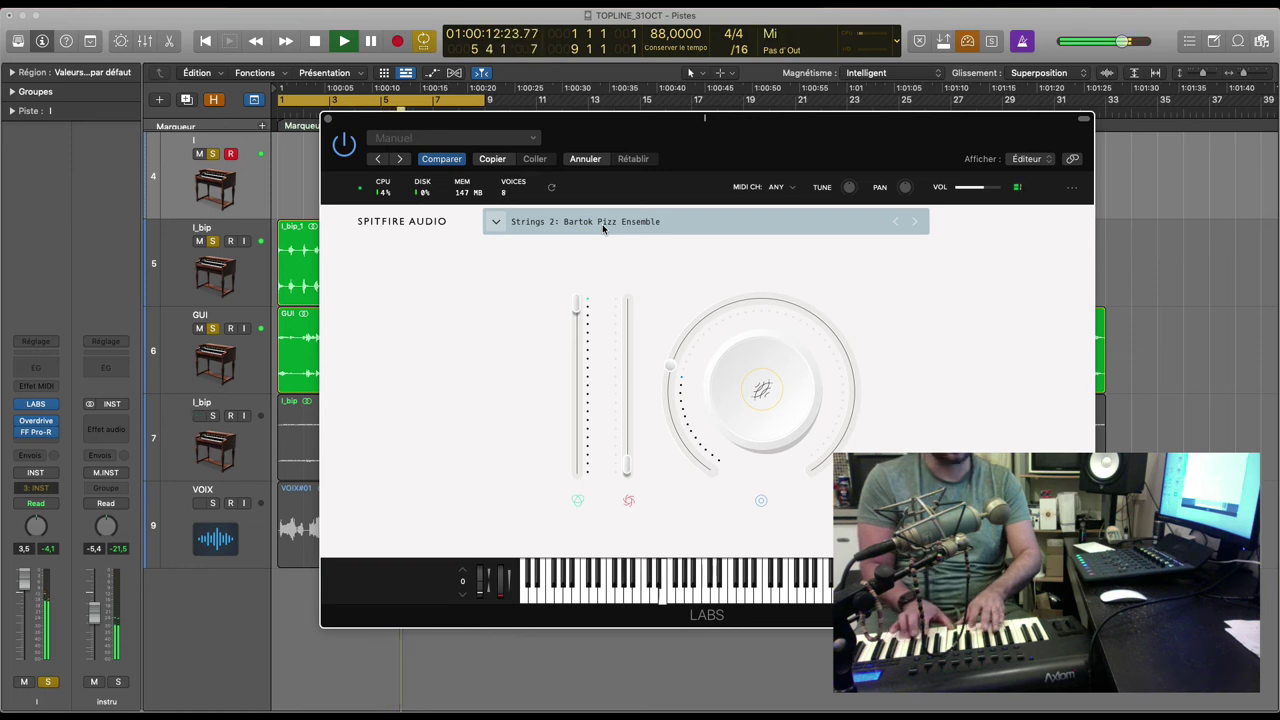
pyautogui.press('super+w')
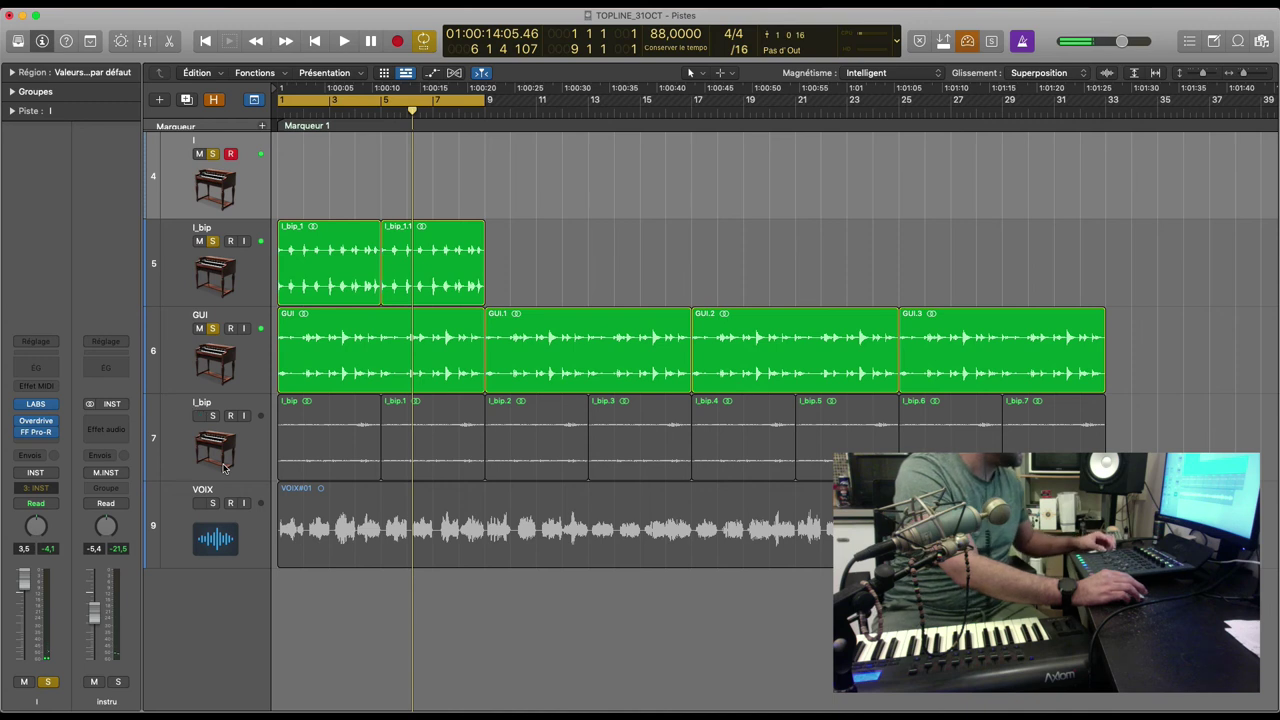
pyautogui.press('r')
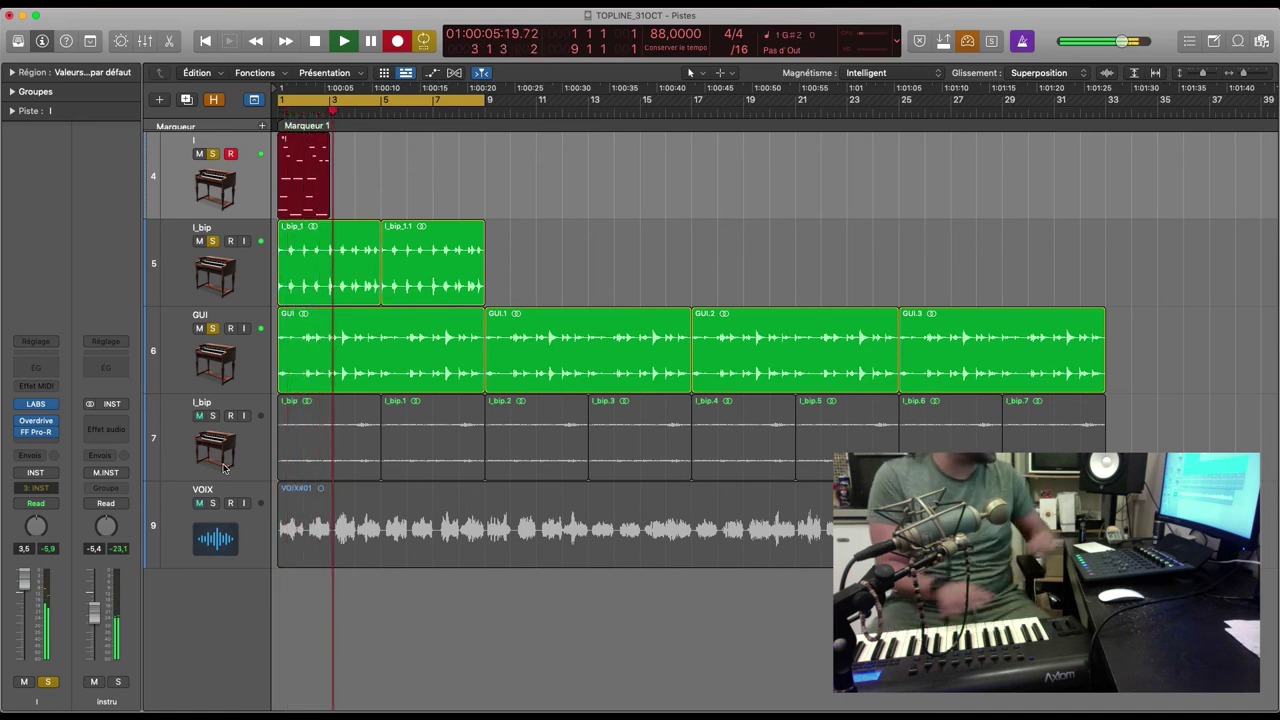
pyautogui.press('space')
pyautogui.press('Delete')
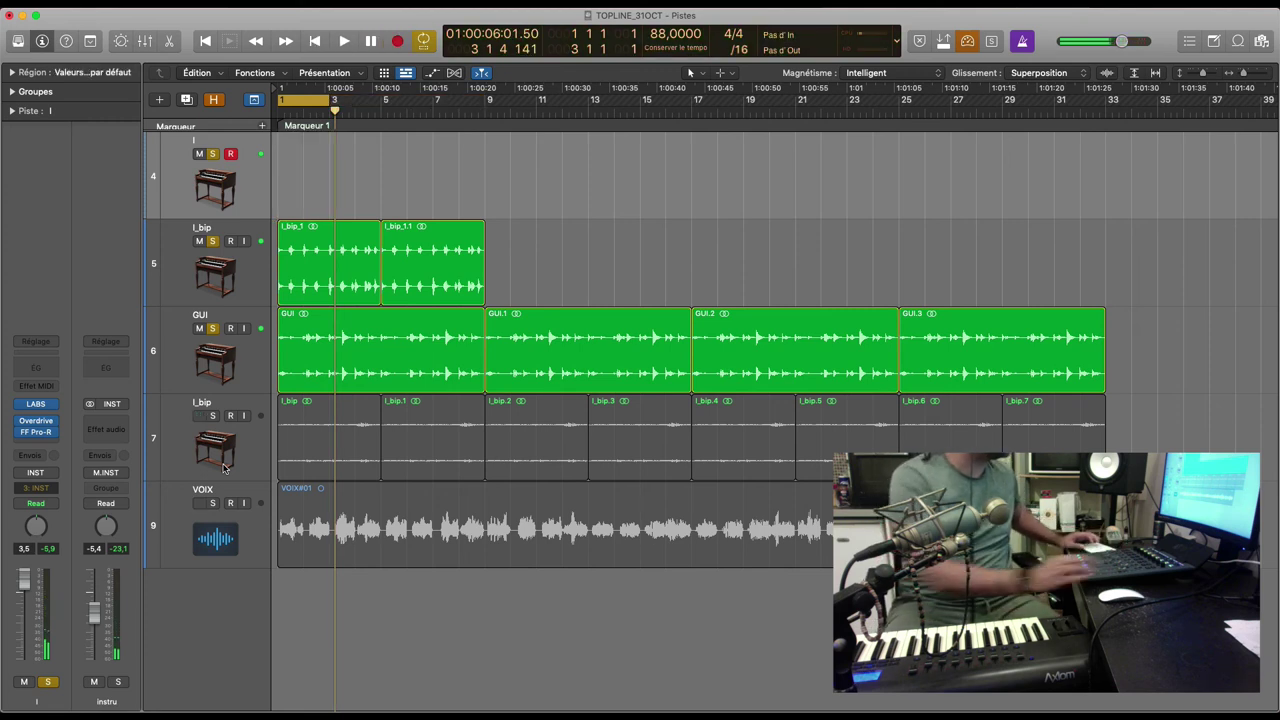
# Cycle over both I_bip_1 regions, rehearse, and record an eight-bar Bartok Pizz Ensemble part on the I track.
pyautogui.moveTo(550, 254); pyautogui.dragTo(310, 285)
pyautogui.press('space')
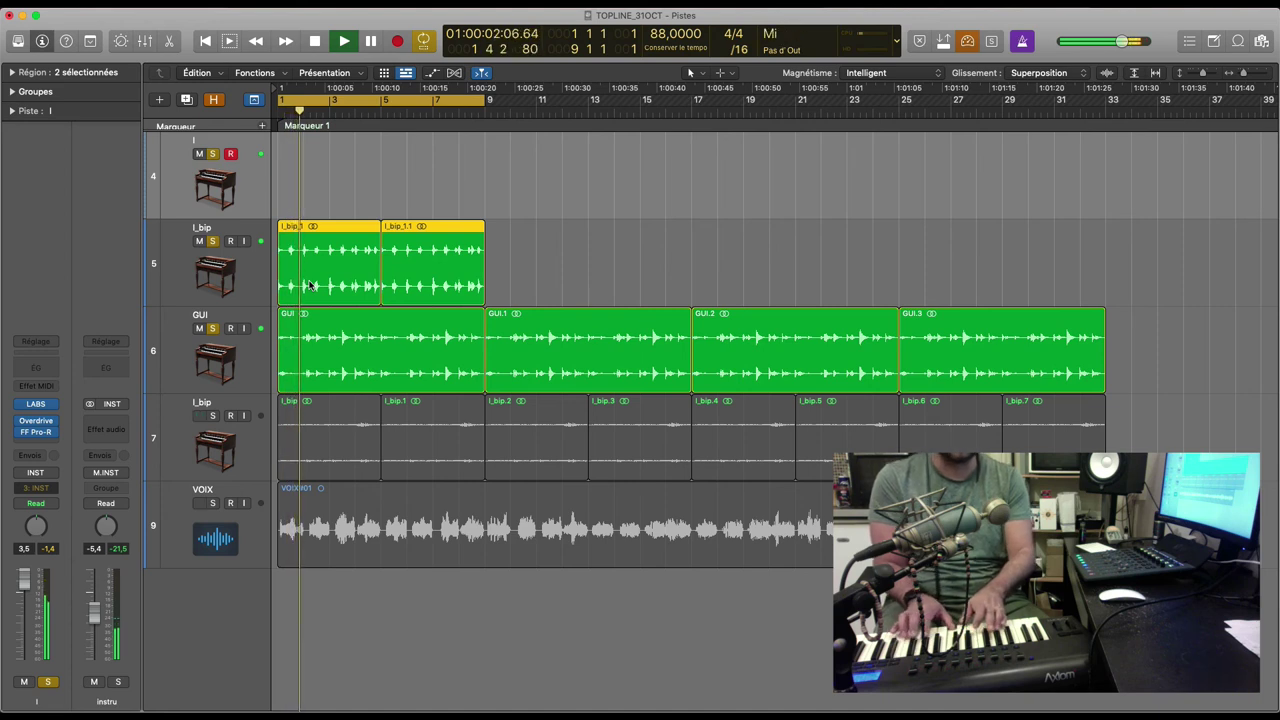
pyautogui.press('r')
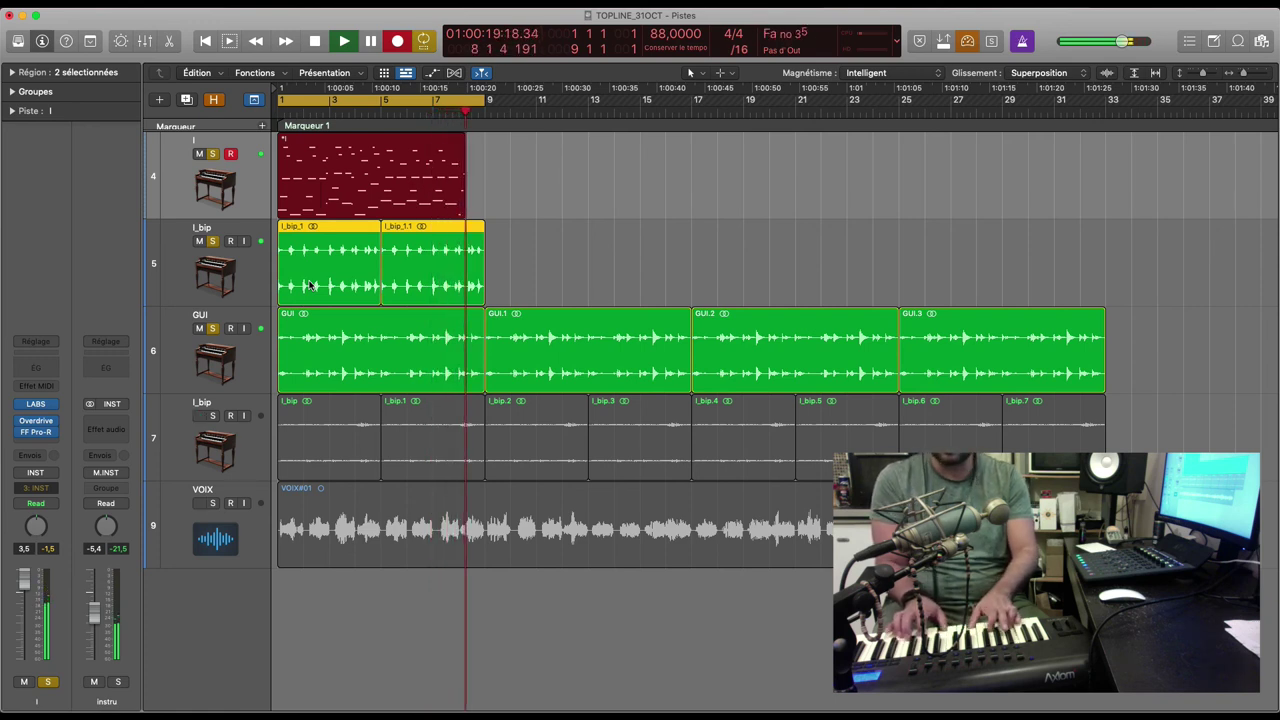
pyautogui.press('space')
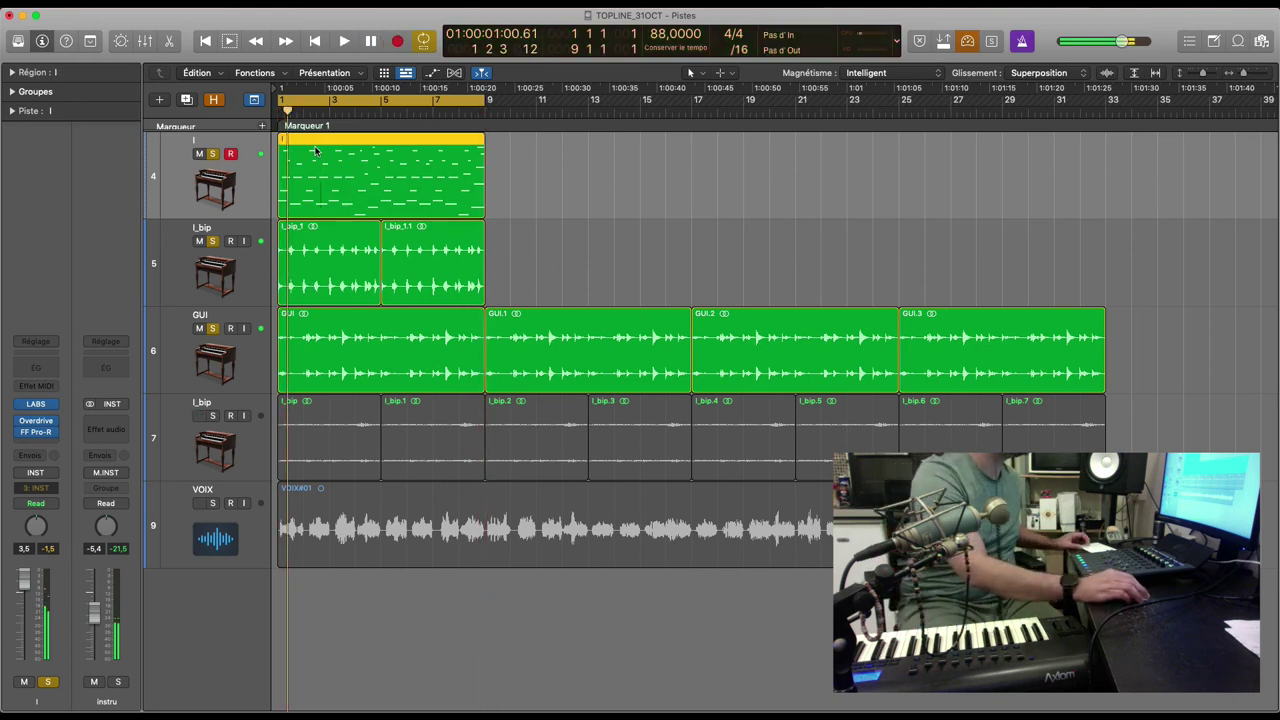
# Play the recorded eight-bar part with the VOIX track soloed alongside it, selecting the VOIX track.
pyautogui.press('space')
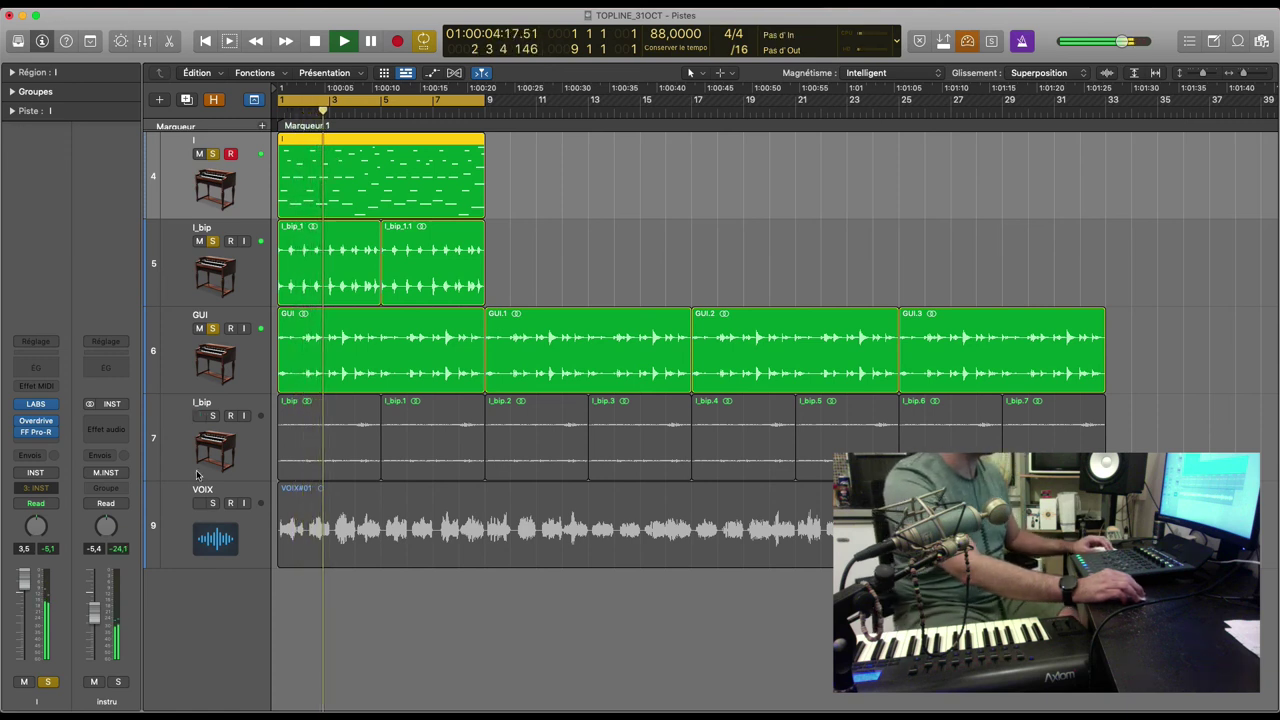
pyautogui.click(213, 503)
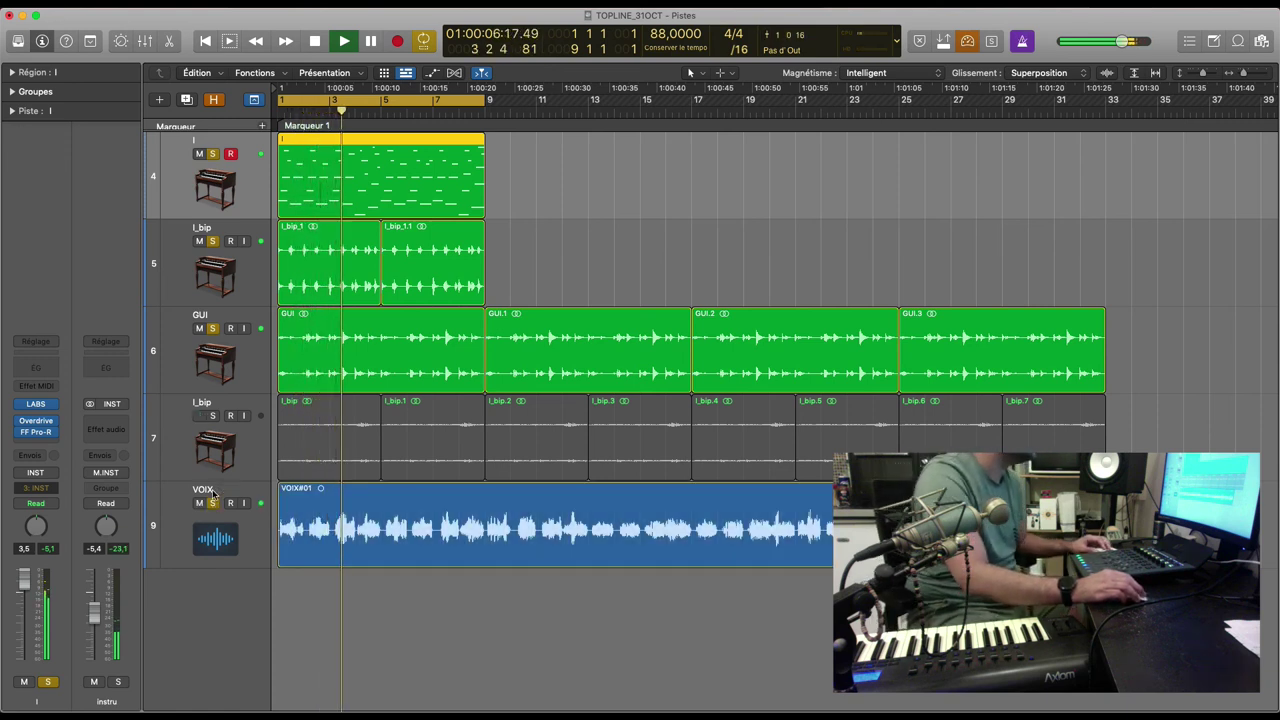
pyautogui.press('Down')
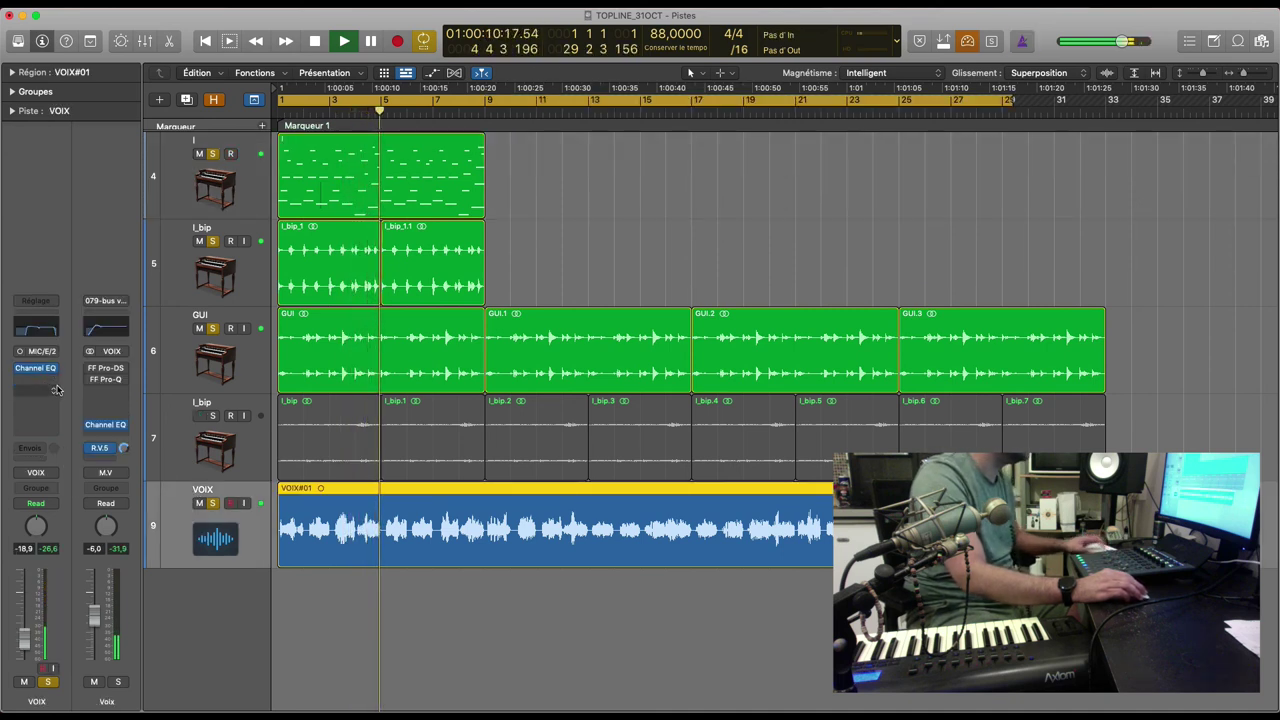
pyautogui.press('space')
# Bounce the recorded region on the I track in place to a new track named PIZZA, with the source muted.
pyautogui.rightClick(401, 182)
pyautogui.click(430, 183)
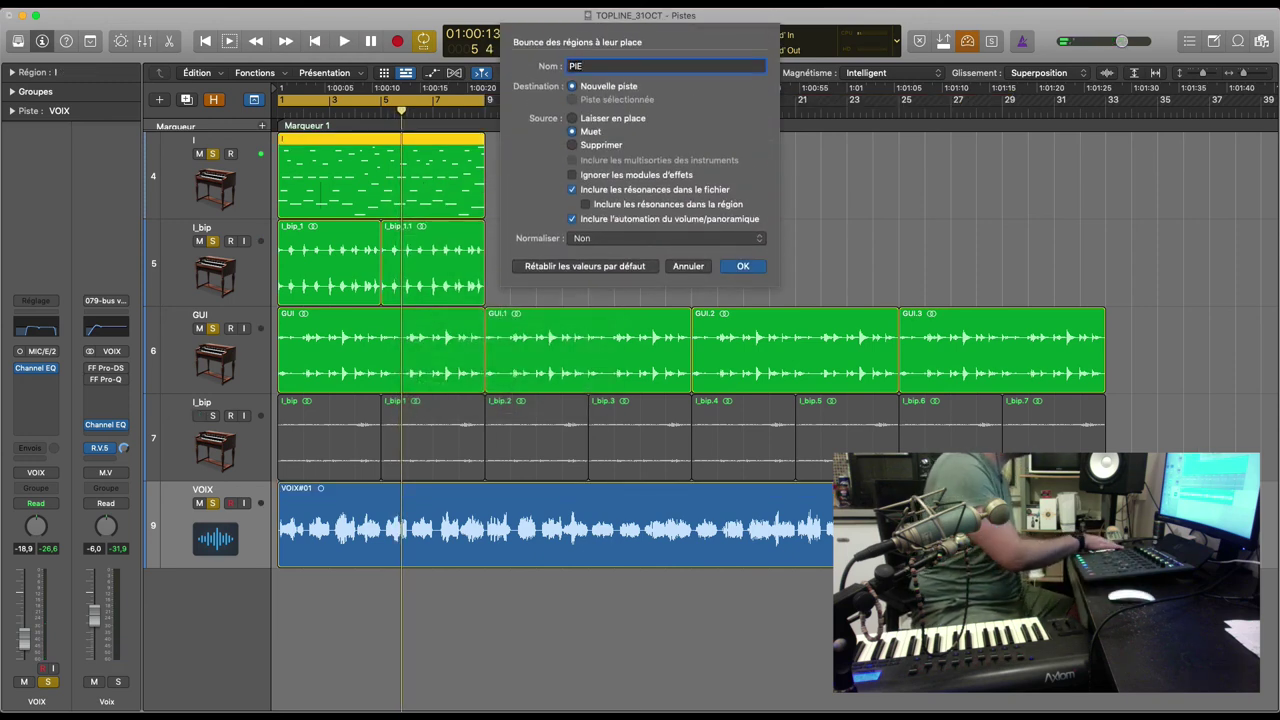
pyautogui.write('PlANO')
pyautogui.press('Return')
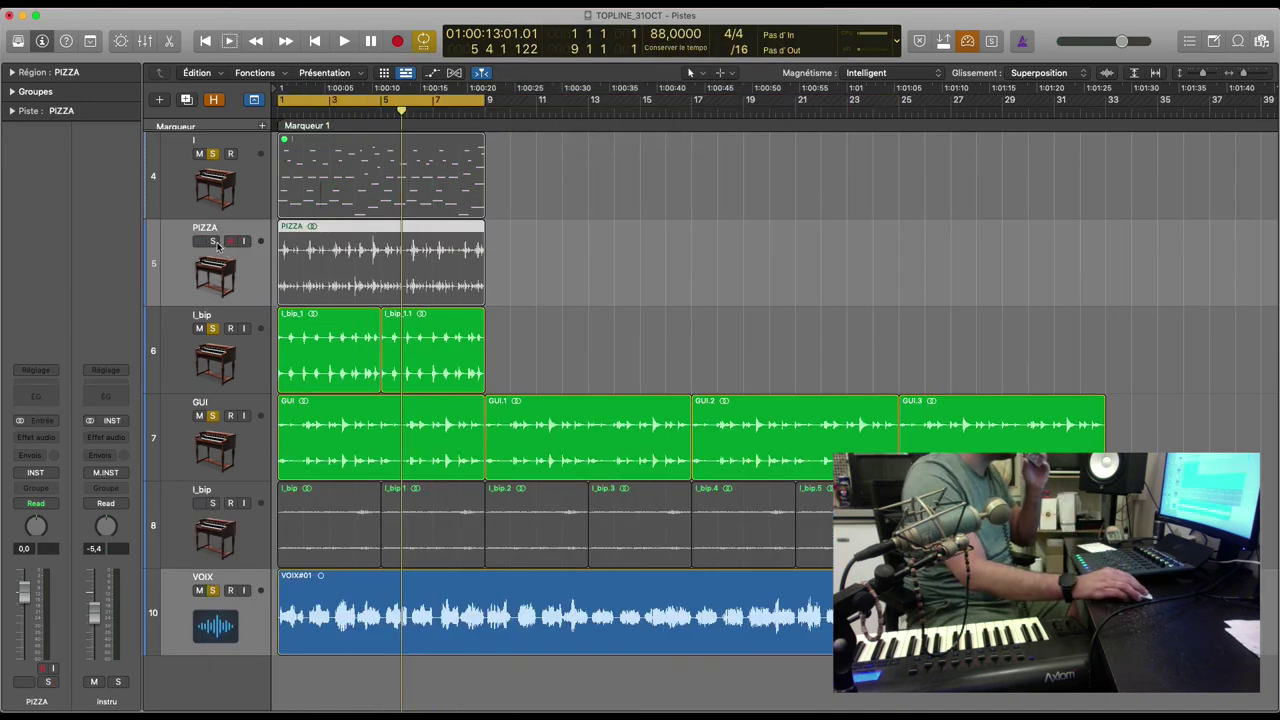
# Play the PIZZA track soloed with its volume lowered to -8.6 dB, and delete the muted source region from the I track.
pyautogui.click(214, 242)
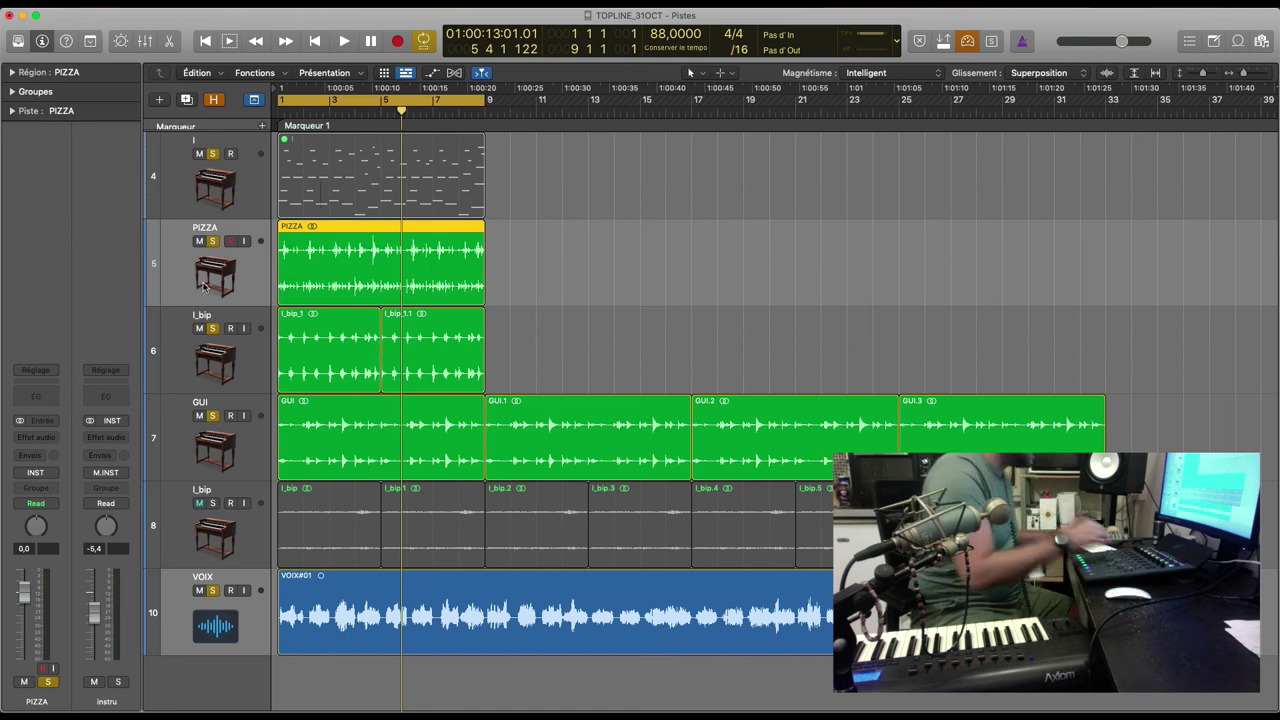
pyautogui.press('space')
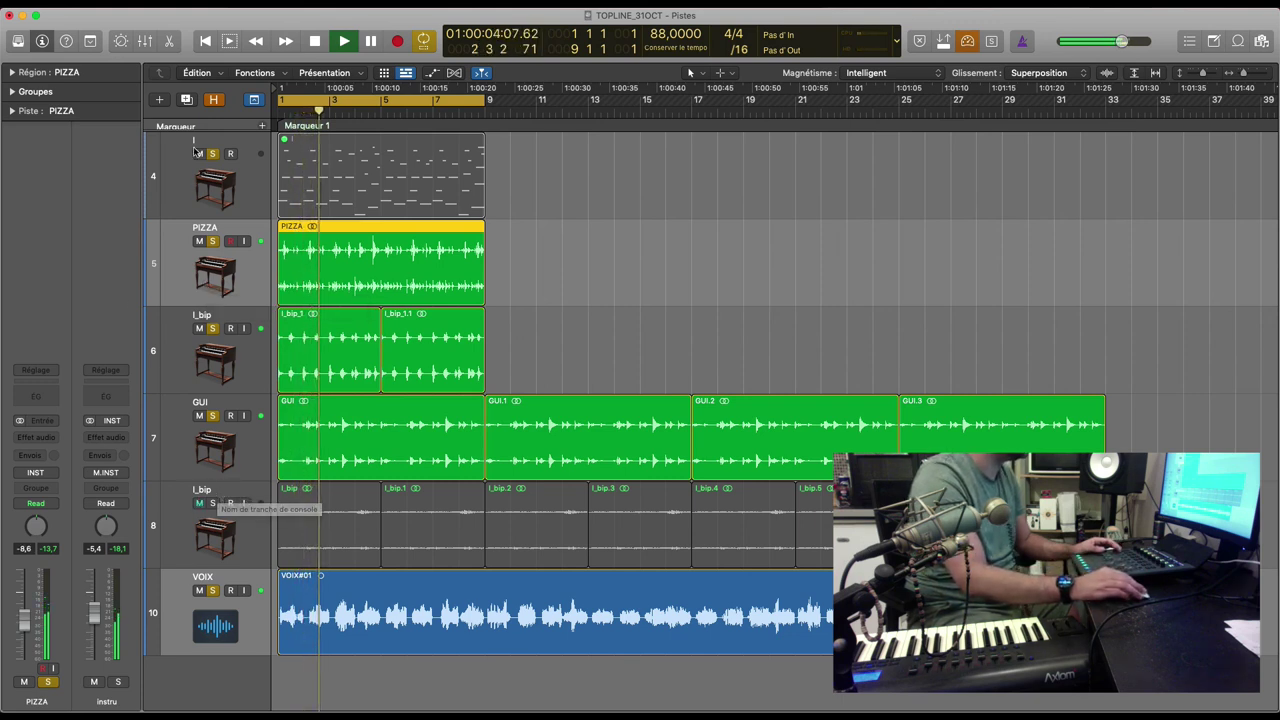
pyautogui.click(399, 200)
pyautogui.press('Delete')
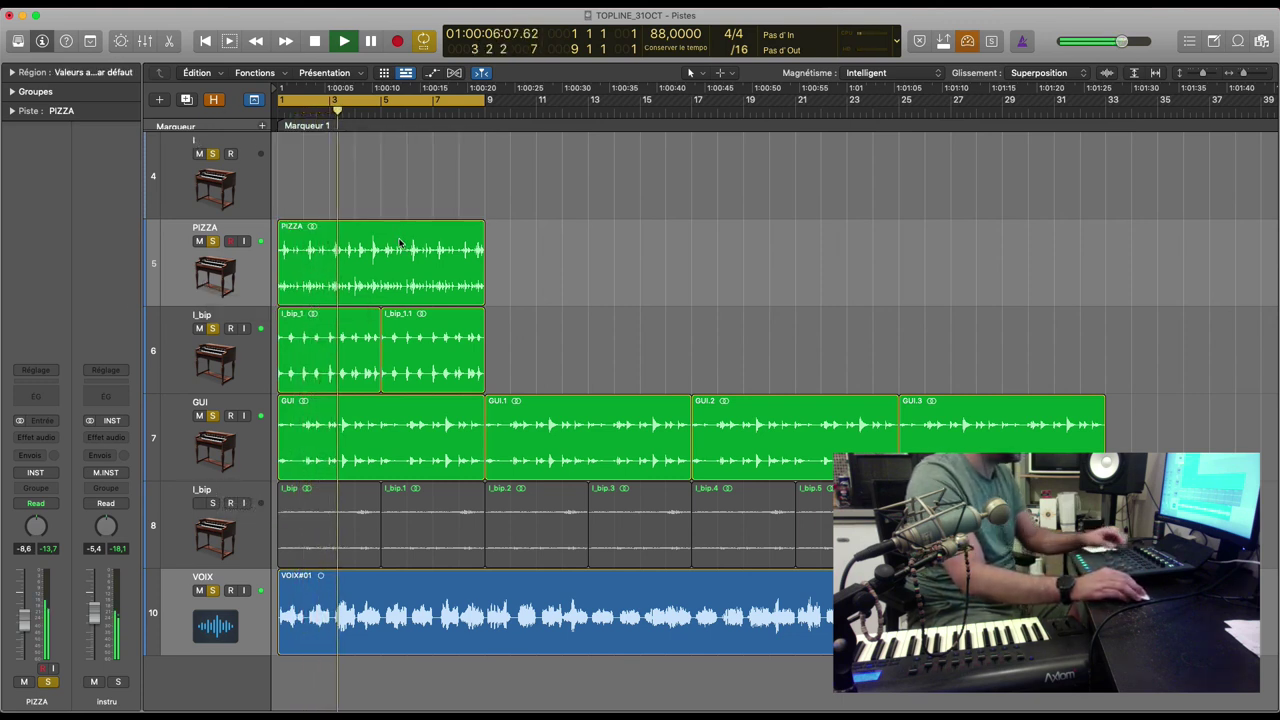
pyautogui.click(242, 180)
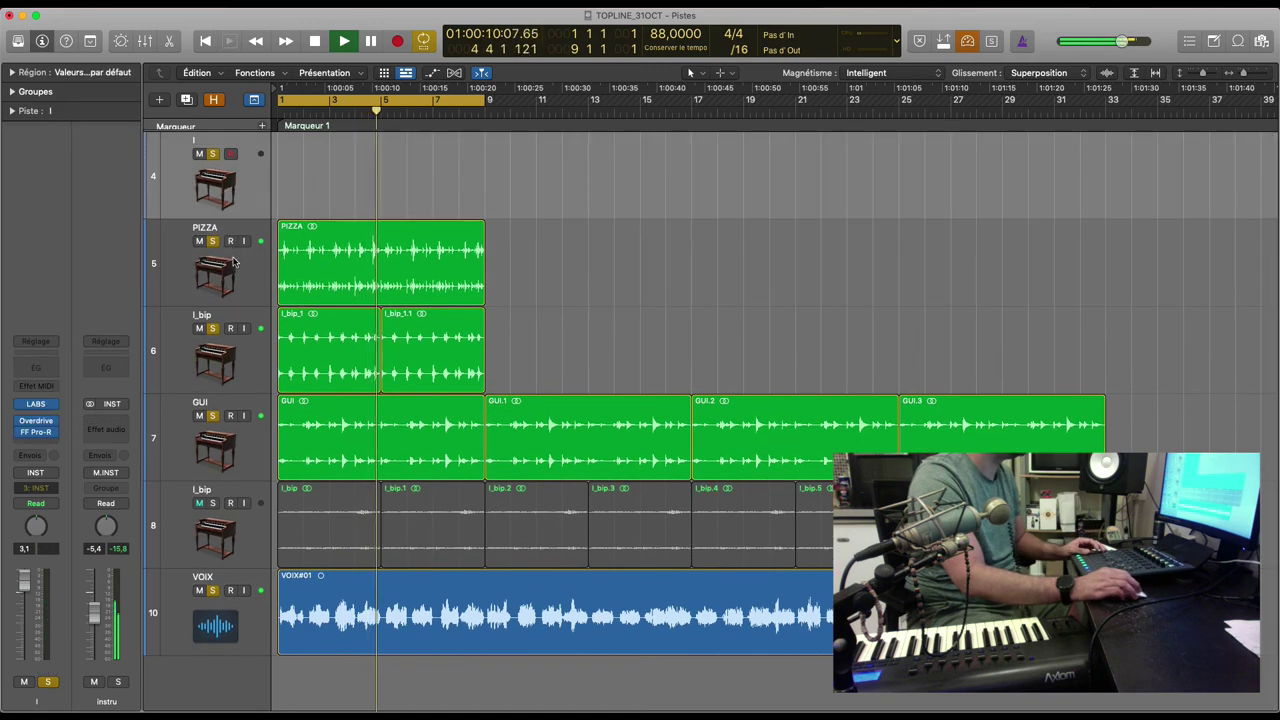
pyautogui.press('Down')
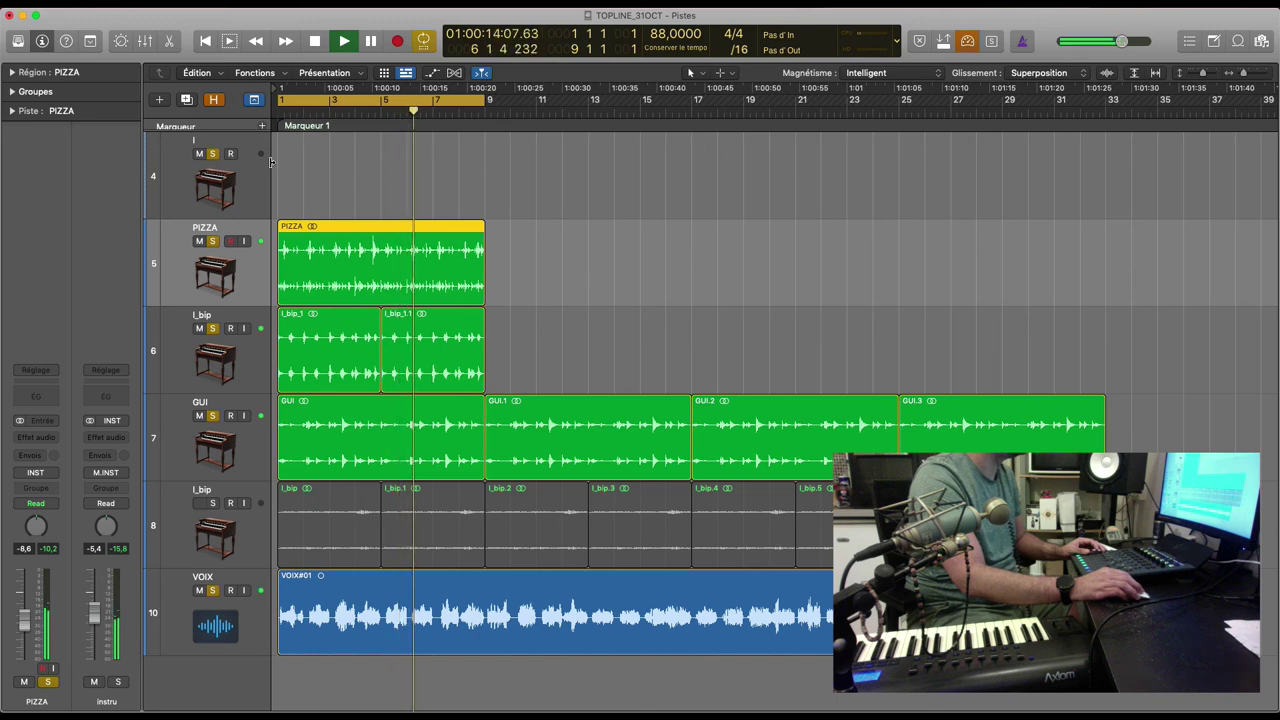
# Widen the track headers to clear all solos, and mute the I_bip track below GUI.
pyautogui.moveTo(273, 158); pyautogui.dragTo(294, 158)
pyautogui.click(242, 100)
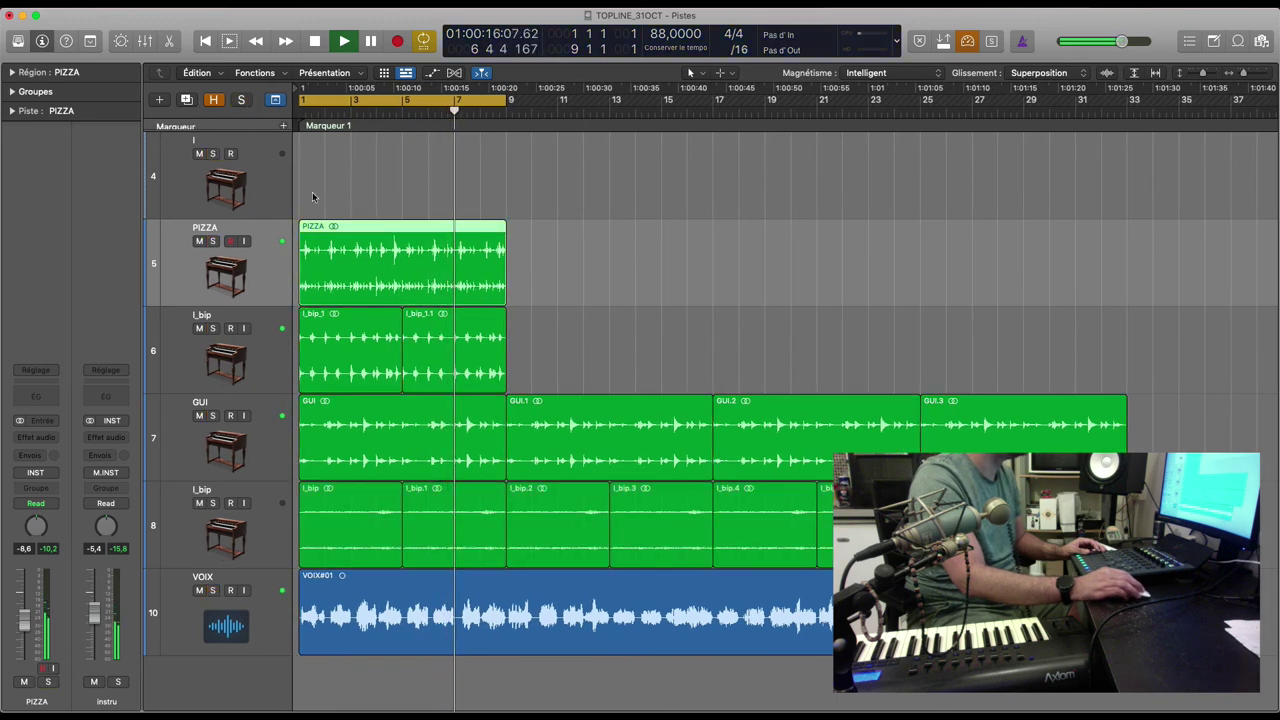
pyautogui.click(199, 503)
# Insert FF Pro-R after Channel EQ on the VOIX track, lower its Mix, and close the FF Pro-R and LABS windows.
pyautogui.click(226, 627)
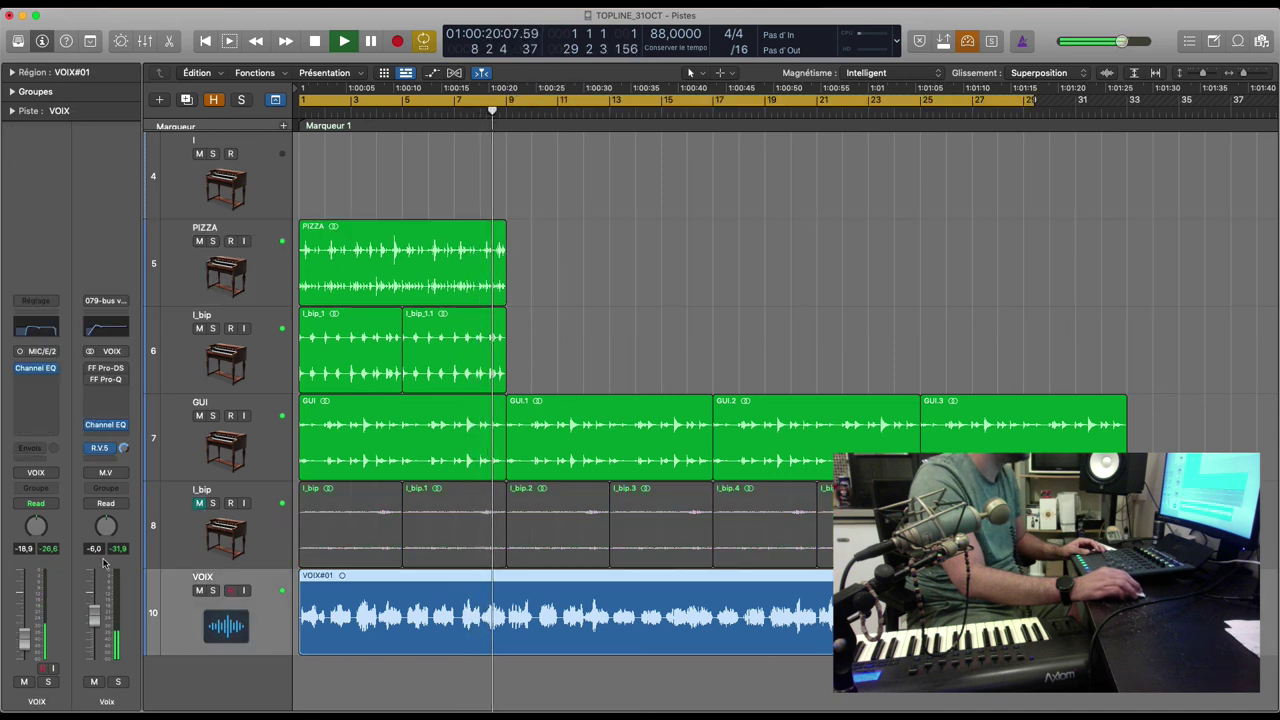
pyautogui.click(64, 416)
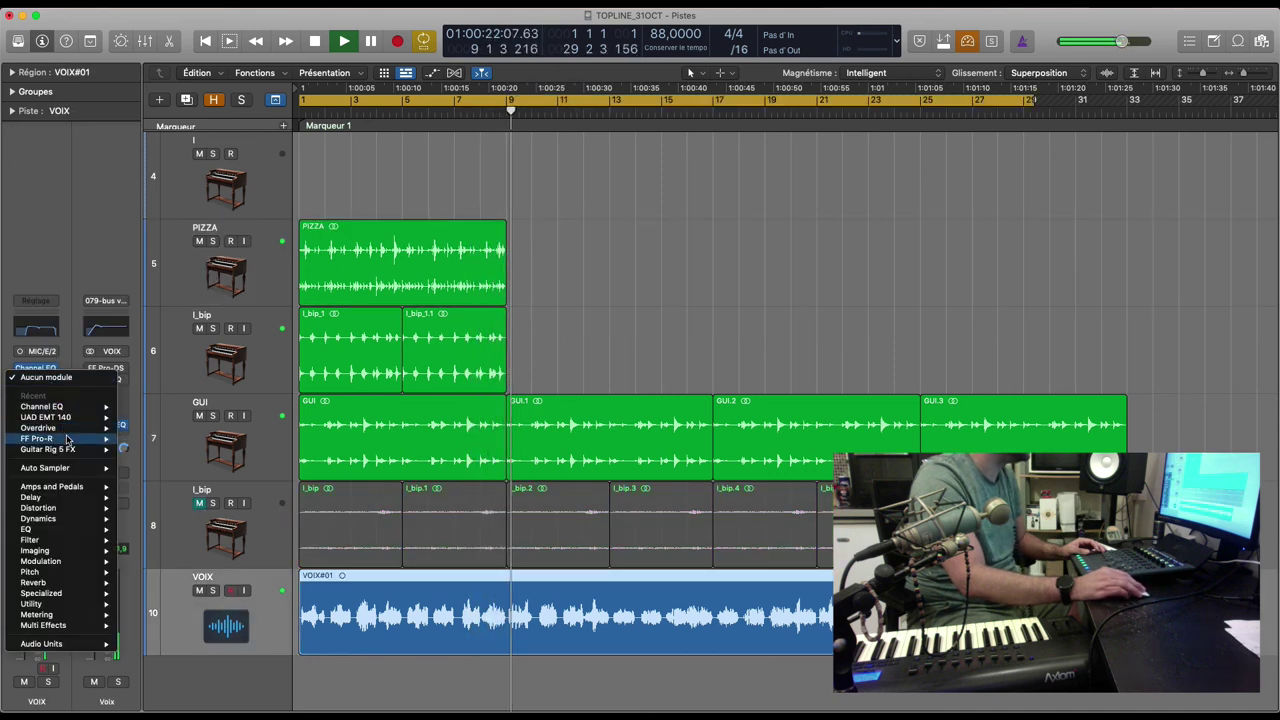
pyautogui.click(150, 441)
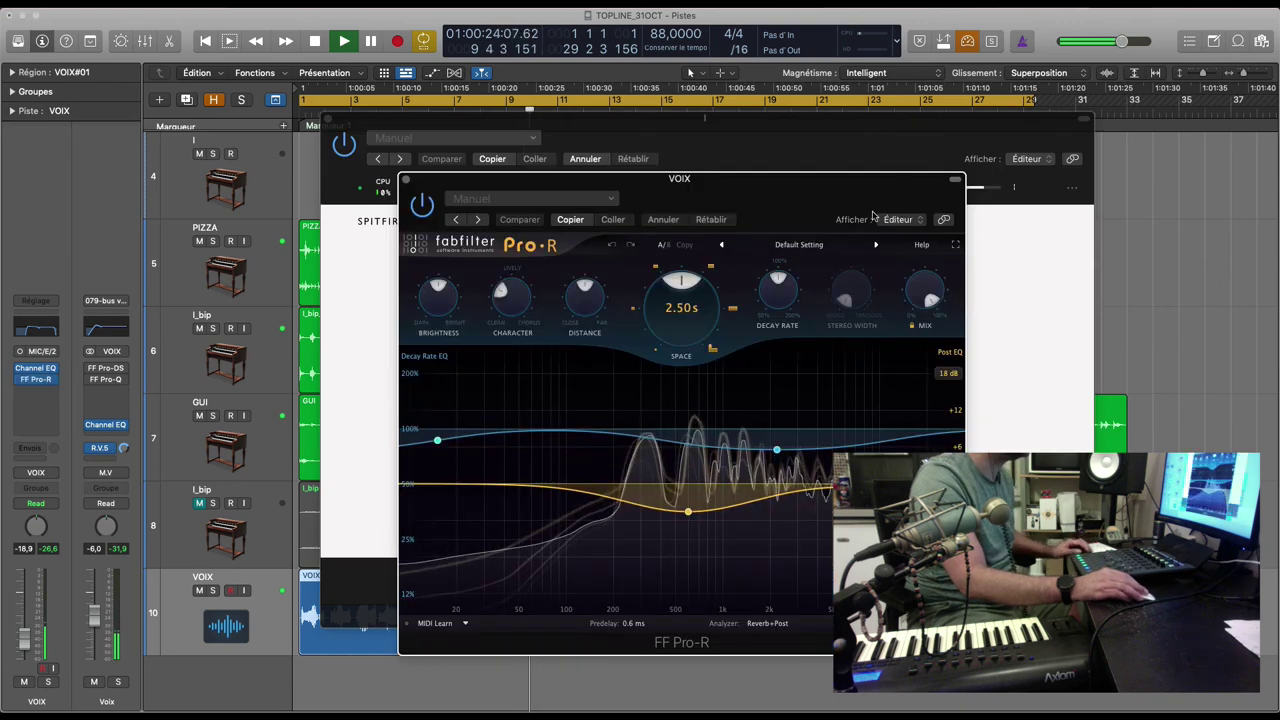
pyautogui.moveTo(928, 290); pyautogui.dragTo(912, 401)
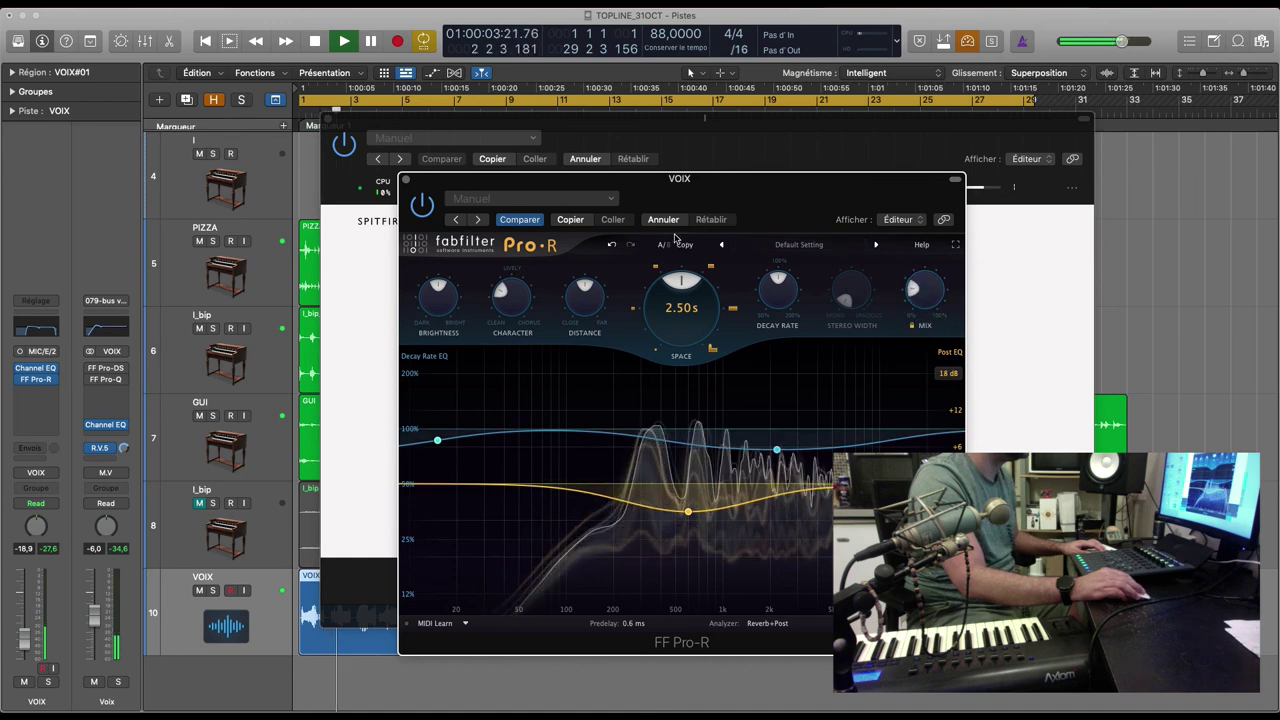
pyautogui.click(407, 180)
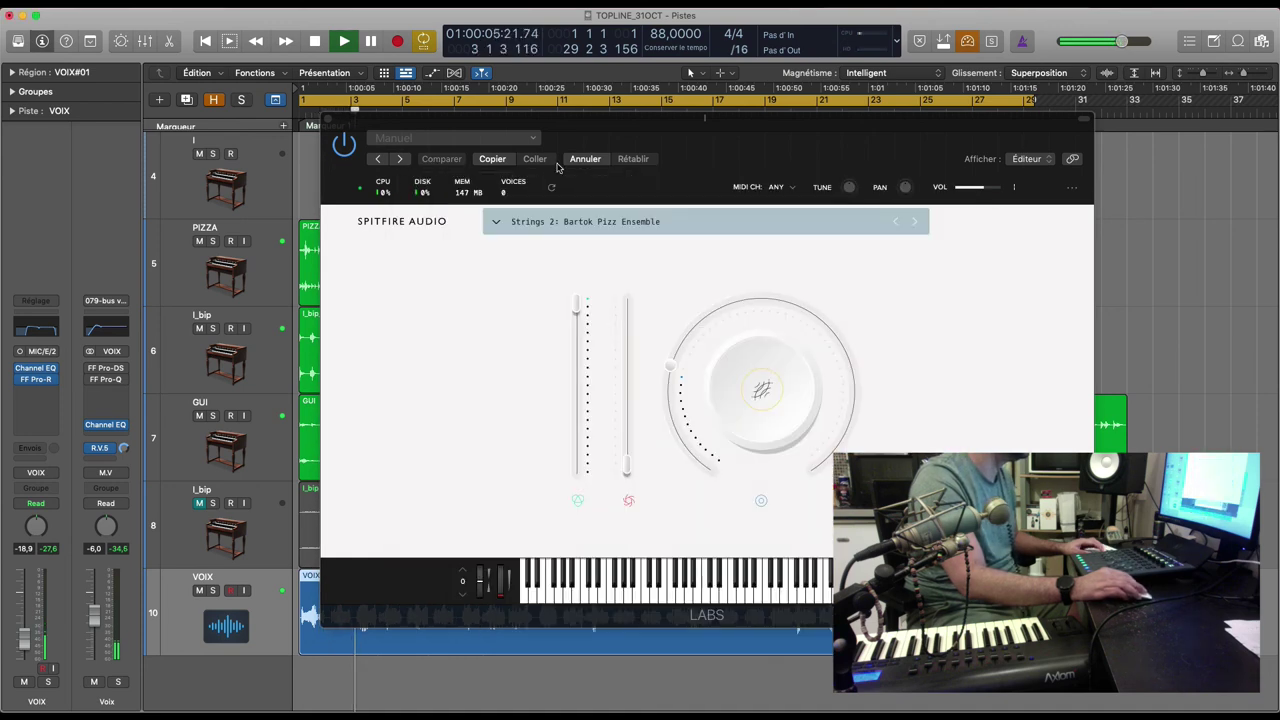
pyautogui.press('super+w')
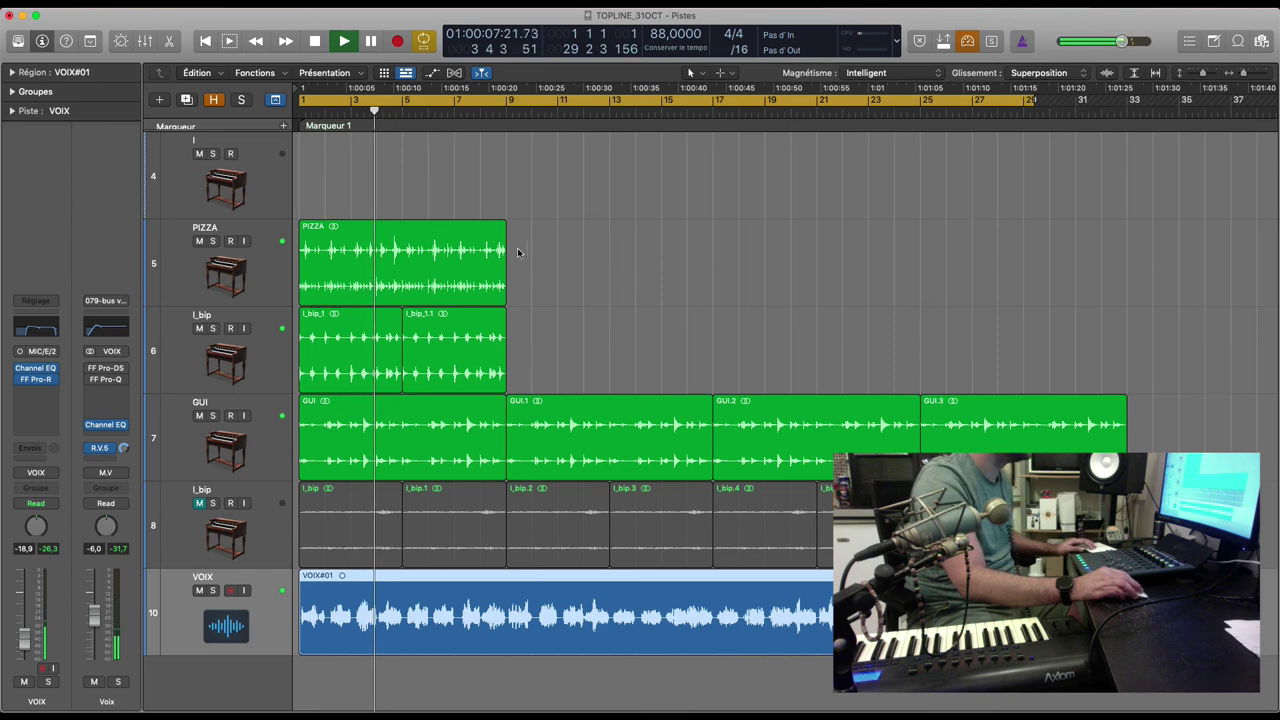
# Repeat the PIZZA region and both I_bip_1 regions three times up to bar 33, and cycle bars 1 to 33.
pyautogui.moveTo(529, 361); pyautogui.dragTo(325, 270)
pyautogui.press('super+r')
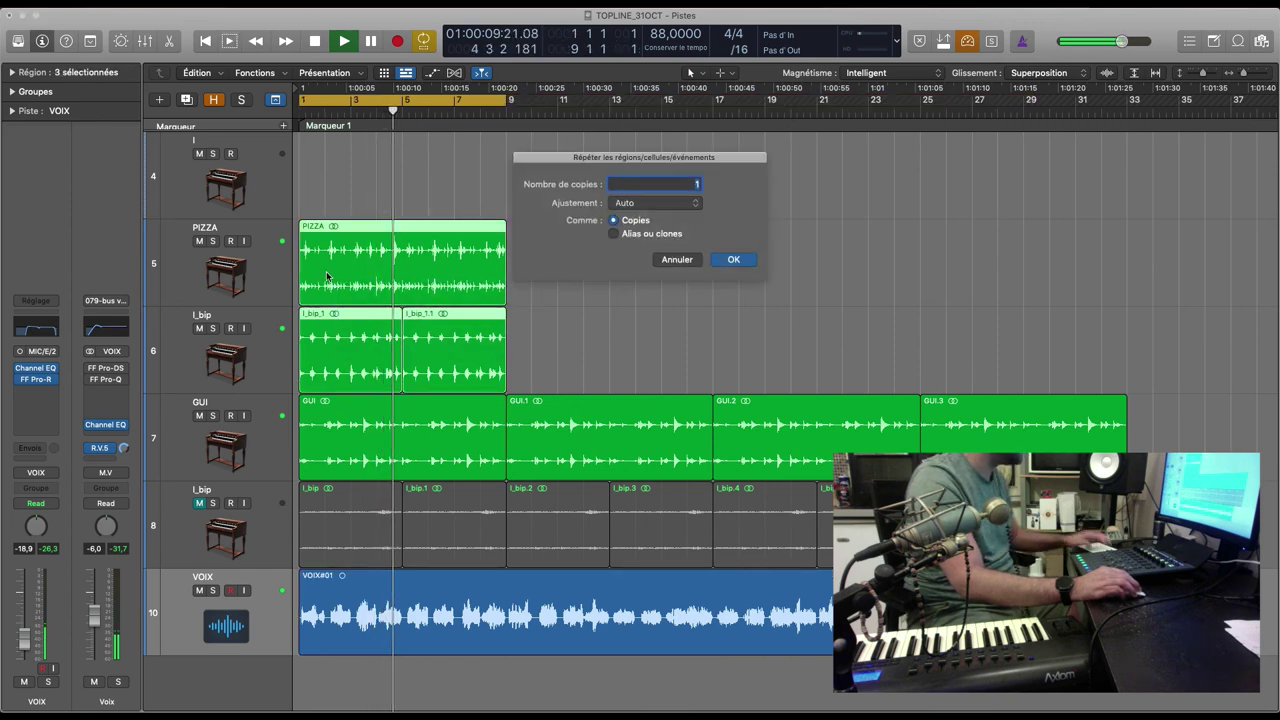
pyautogui.press('Return')
pyautogui.press('super+r')
pyautogui.press('Return')
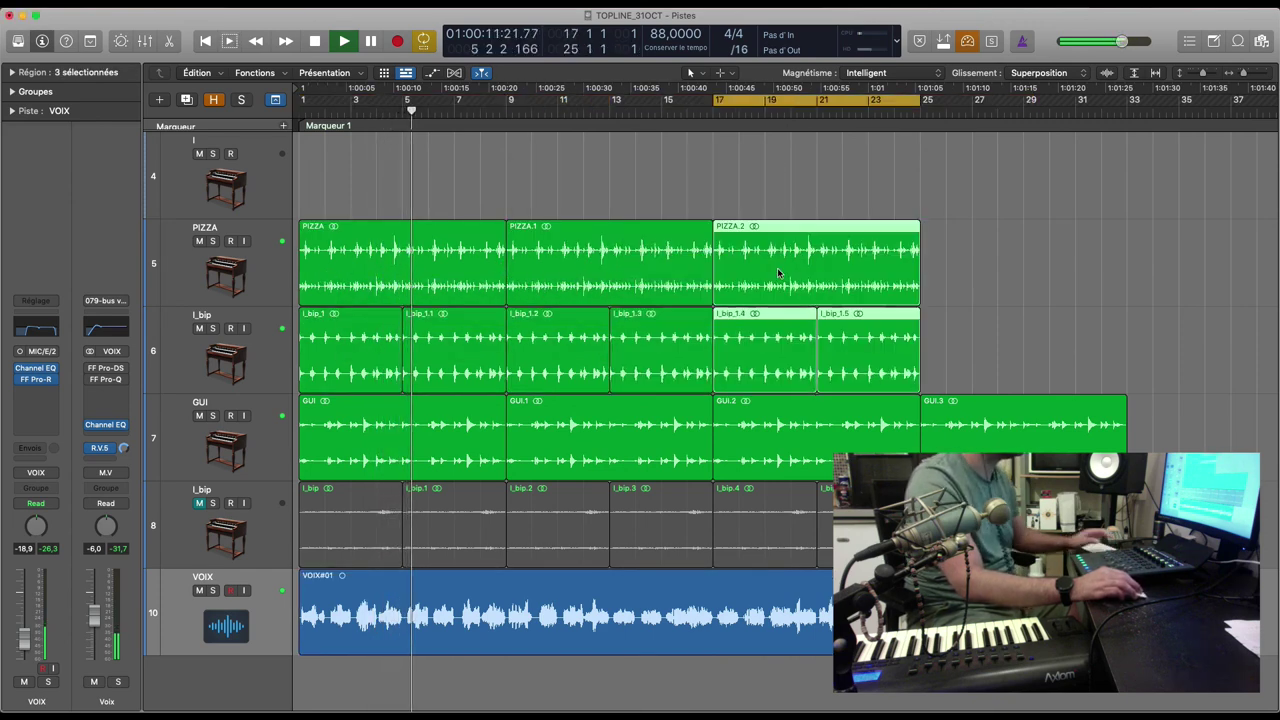
pyautogui.press('super+r')
pyautogui.press('Return')
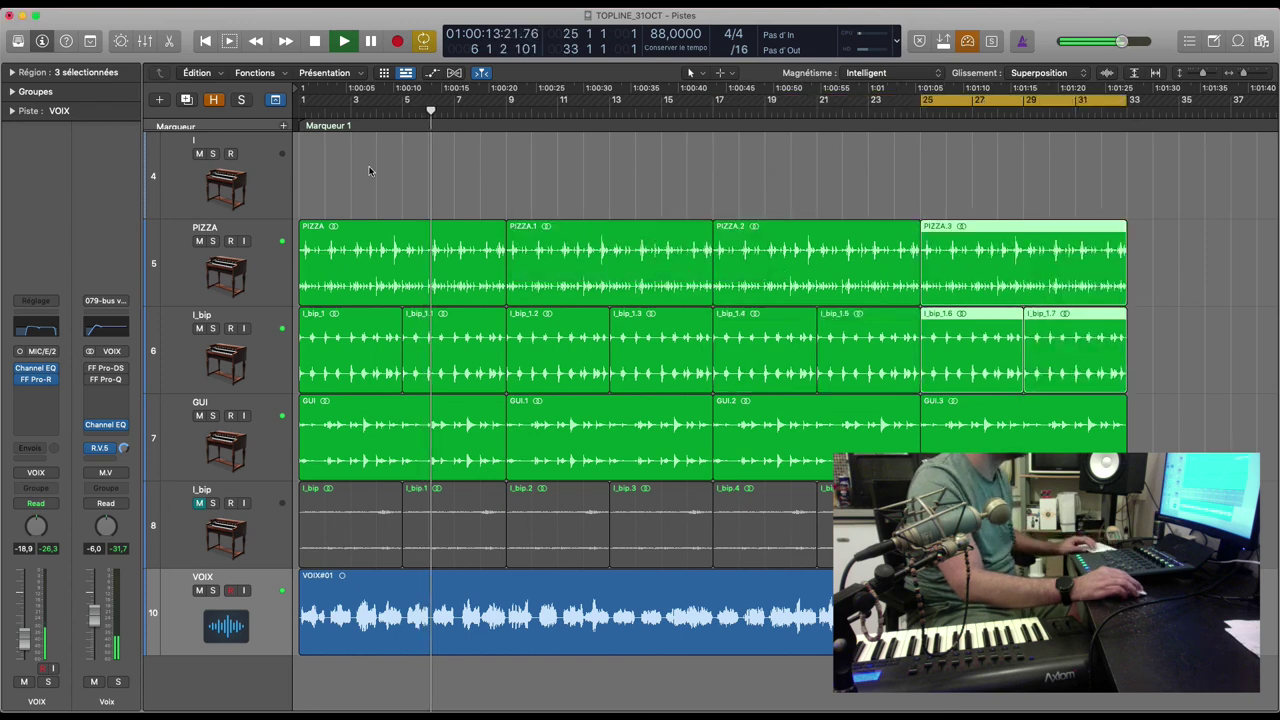
pyautogui.moveTo(369, 171); pyautogui.dragTo(1043, 256)
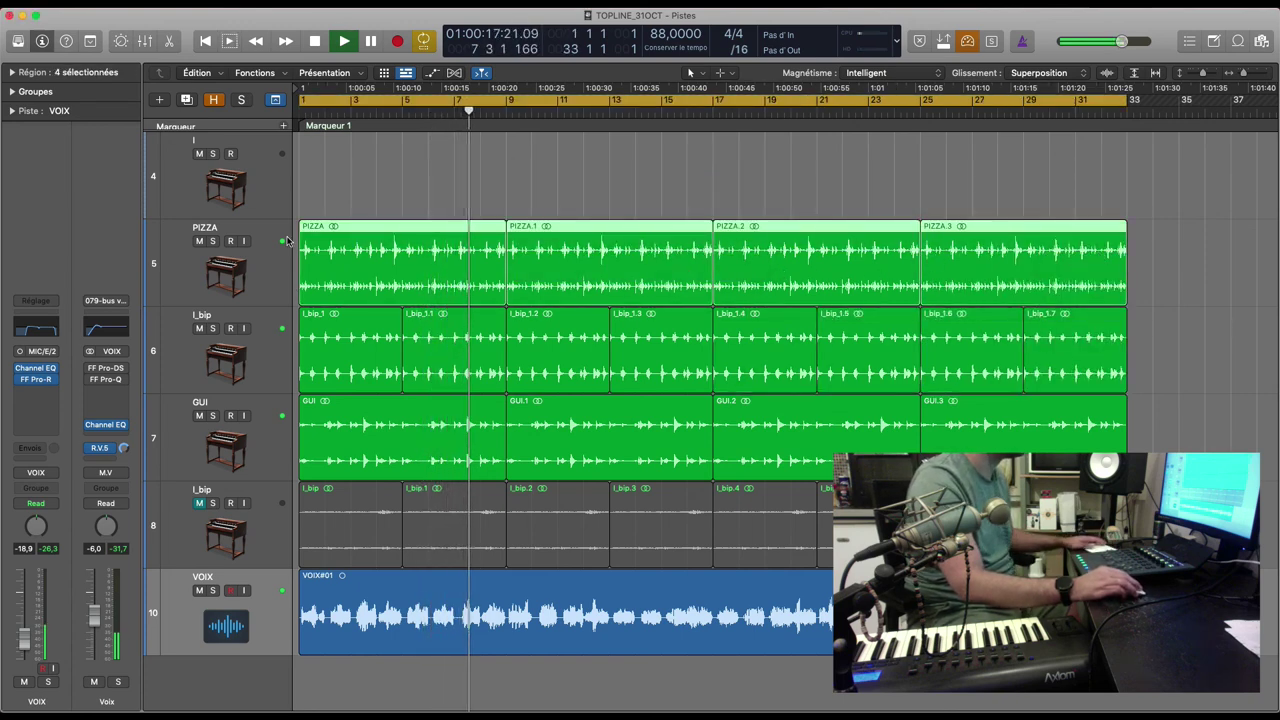
pyautogui.click(335, 208)
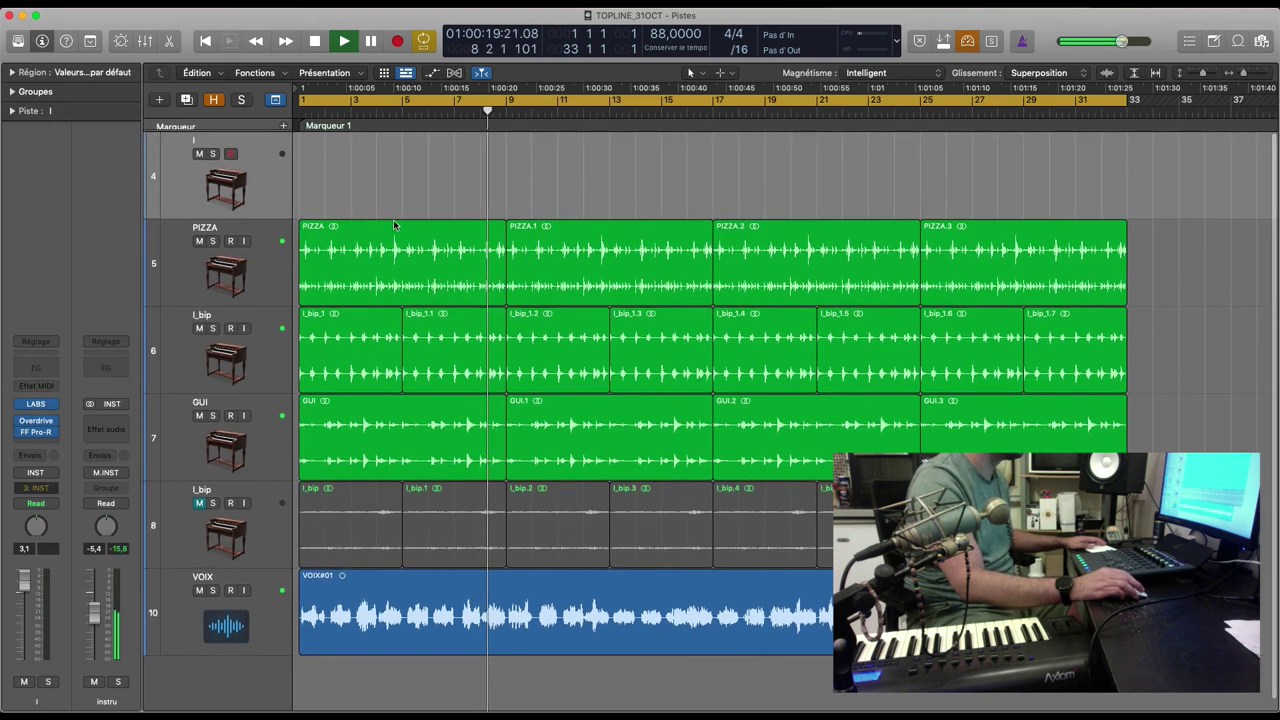
# Listen to the I_bip track below GUI in solo, set its volume to -9.7 dB, and leave it muted.
pyautogui.click(212, 504)
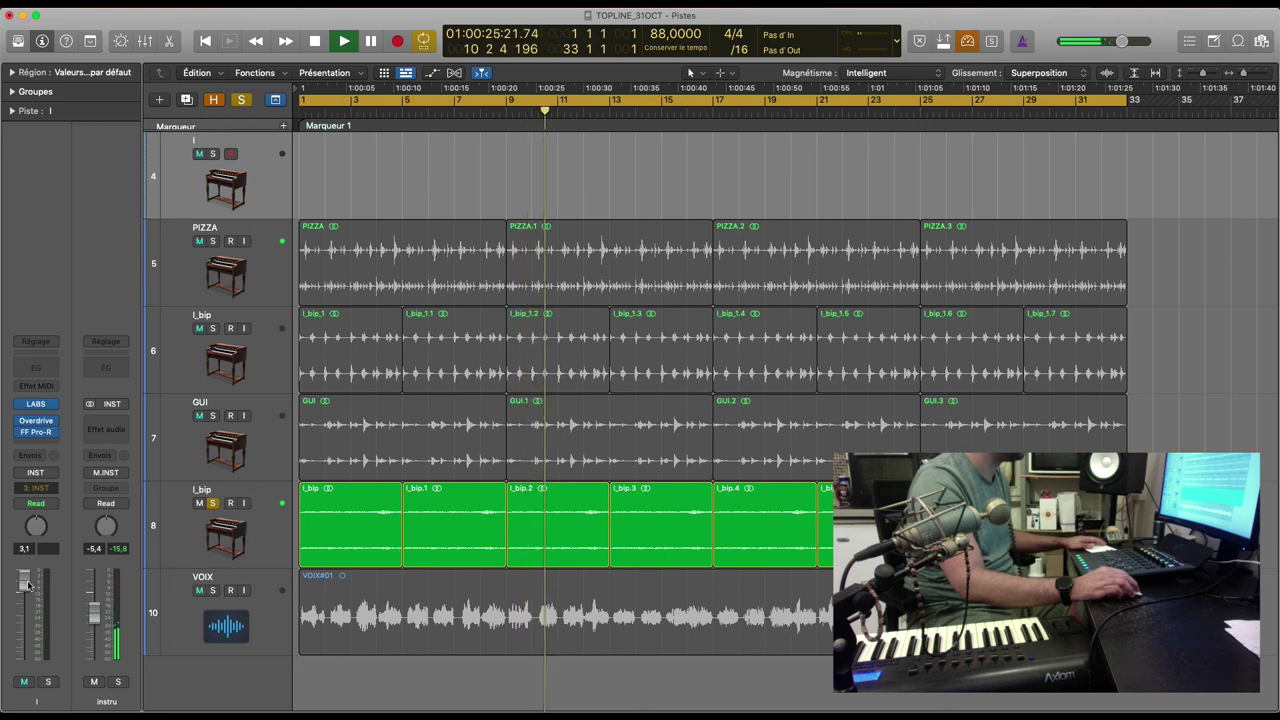
pyautogui.click(250, 540)
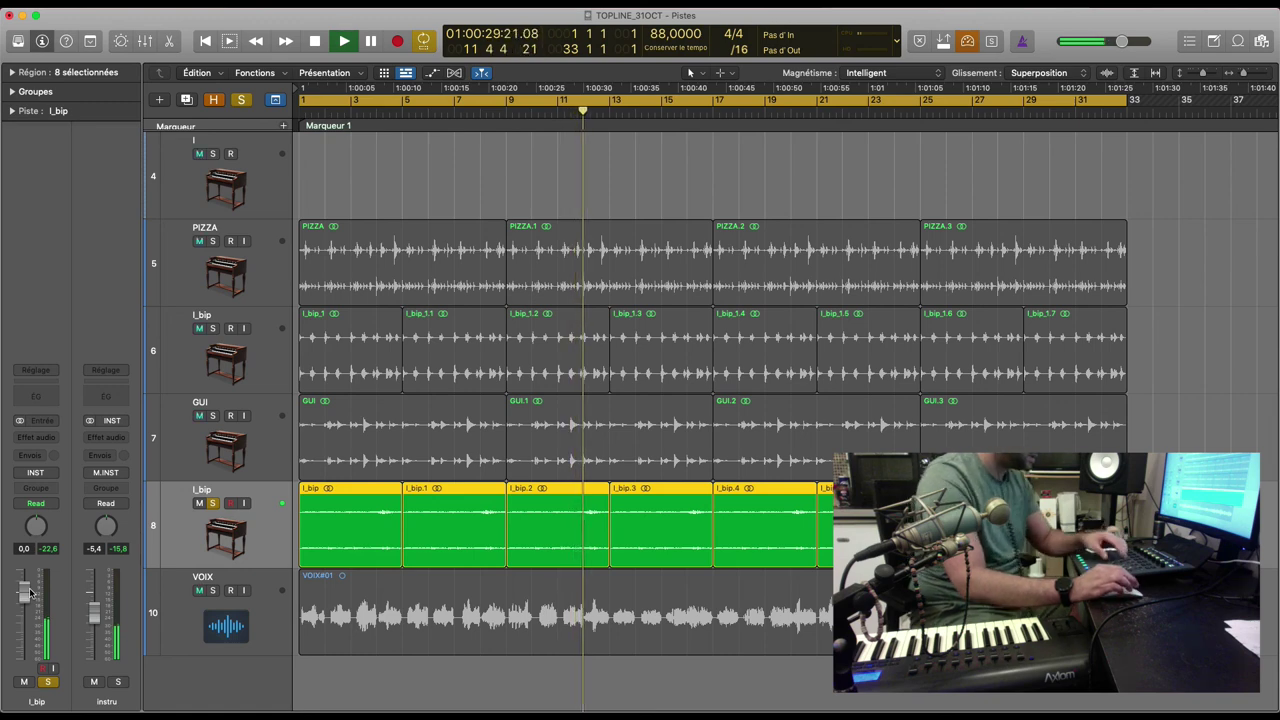
pyautogui.hotkey('ctrl', 's')
pyautogui.hotkey('ctrl', 'm')
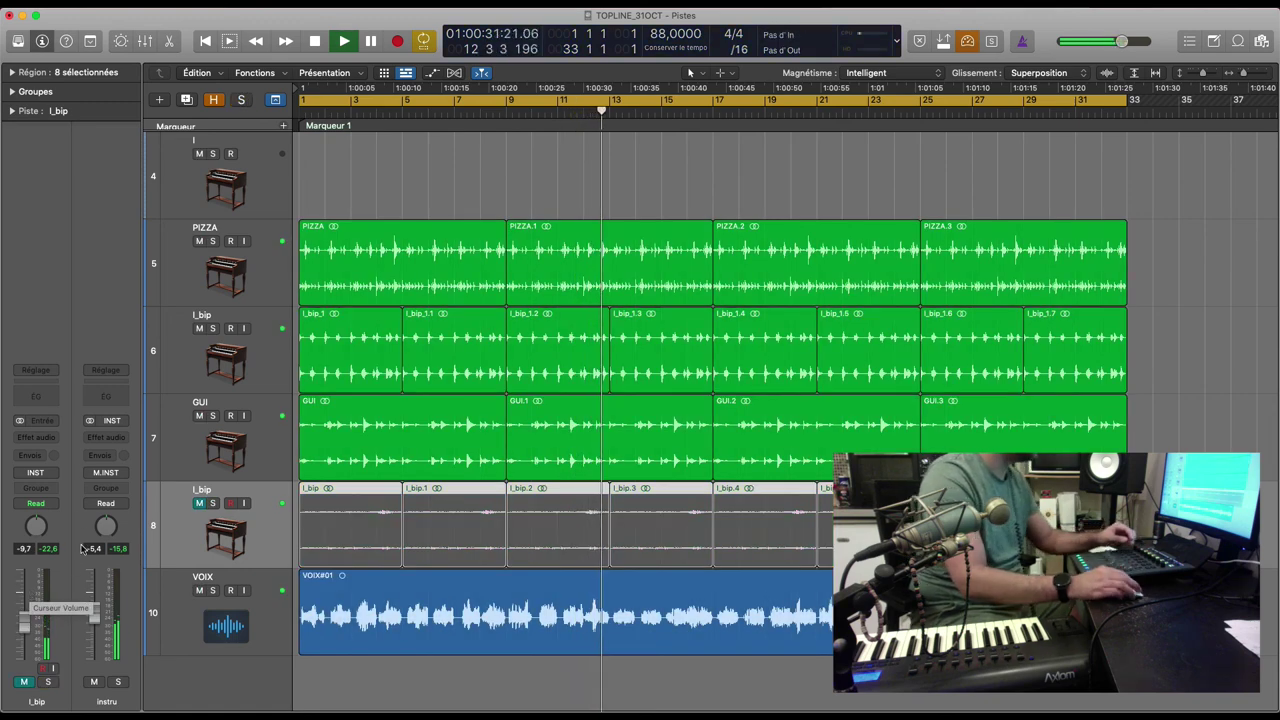
# Compare PIZZA and the I_bip track above GUI in solo, setting that I_bip track to -6.2 dB and pan -11.
pyautogui.press('s')
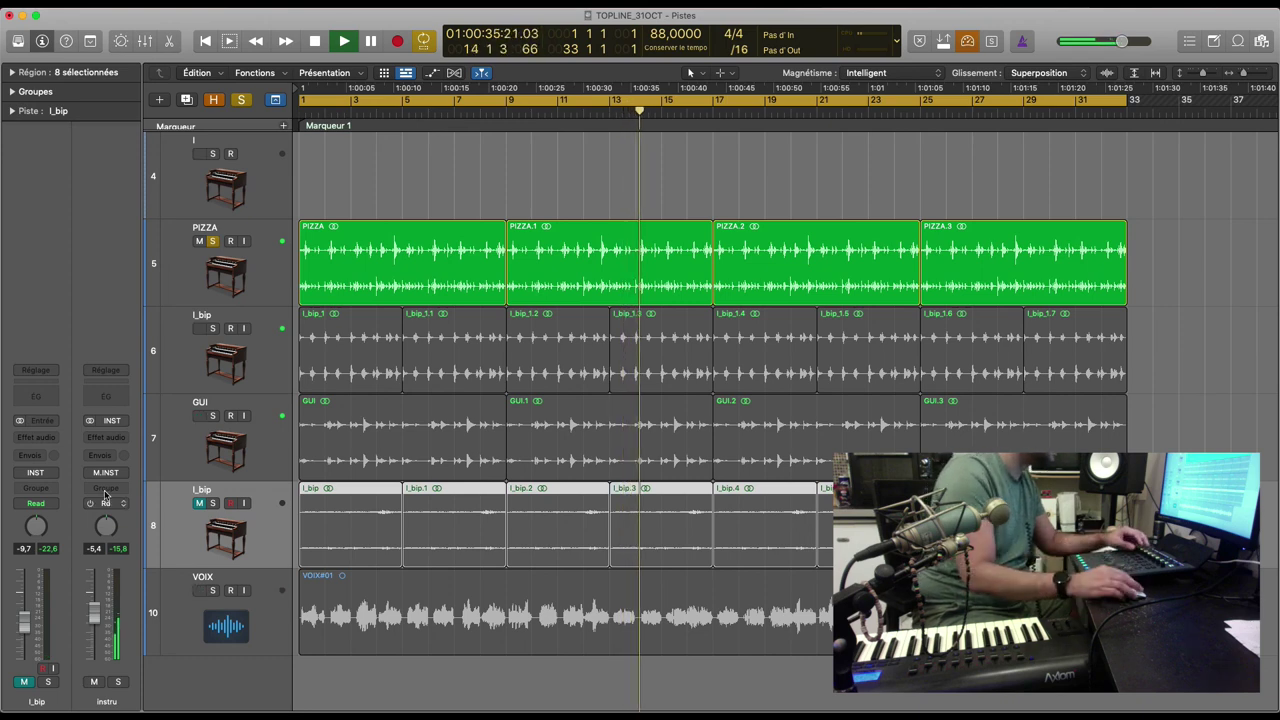
pyautogui.press('s')
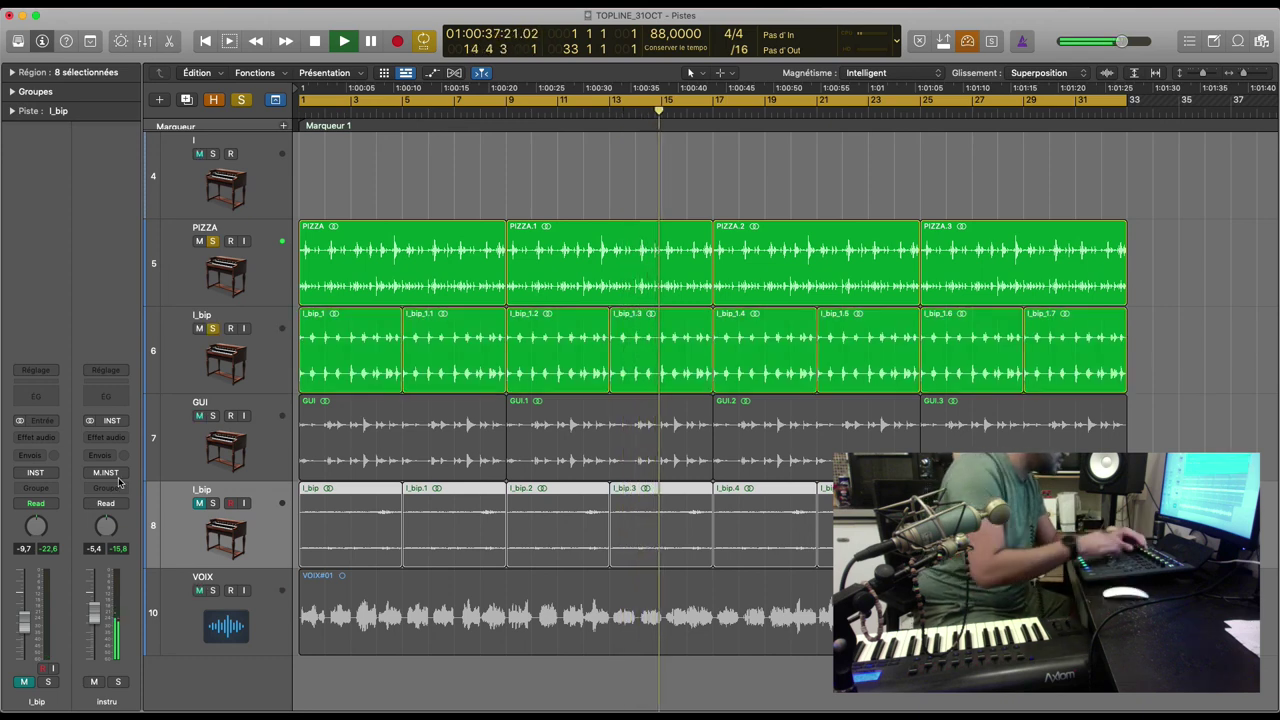
pyautogui.press('s')
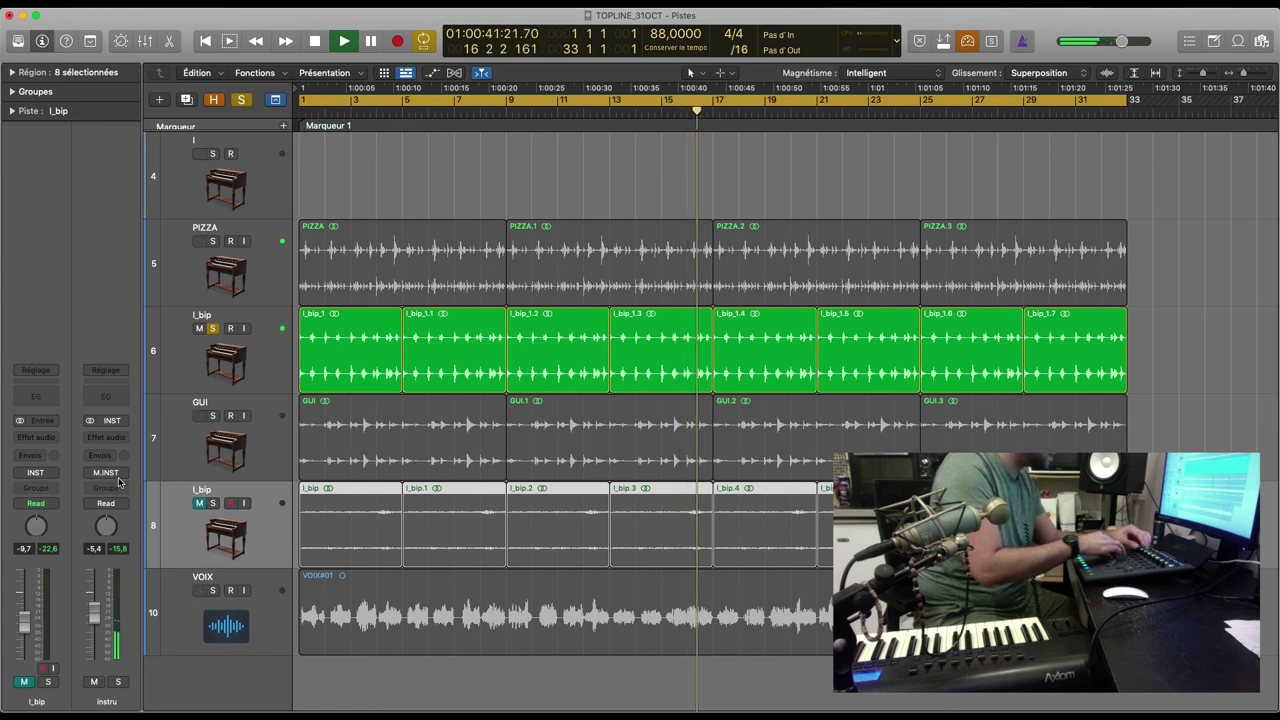
pyautogui.press('Up')
pyautogui.press('Up')
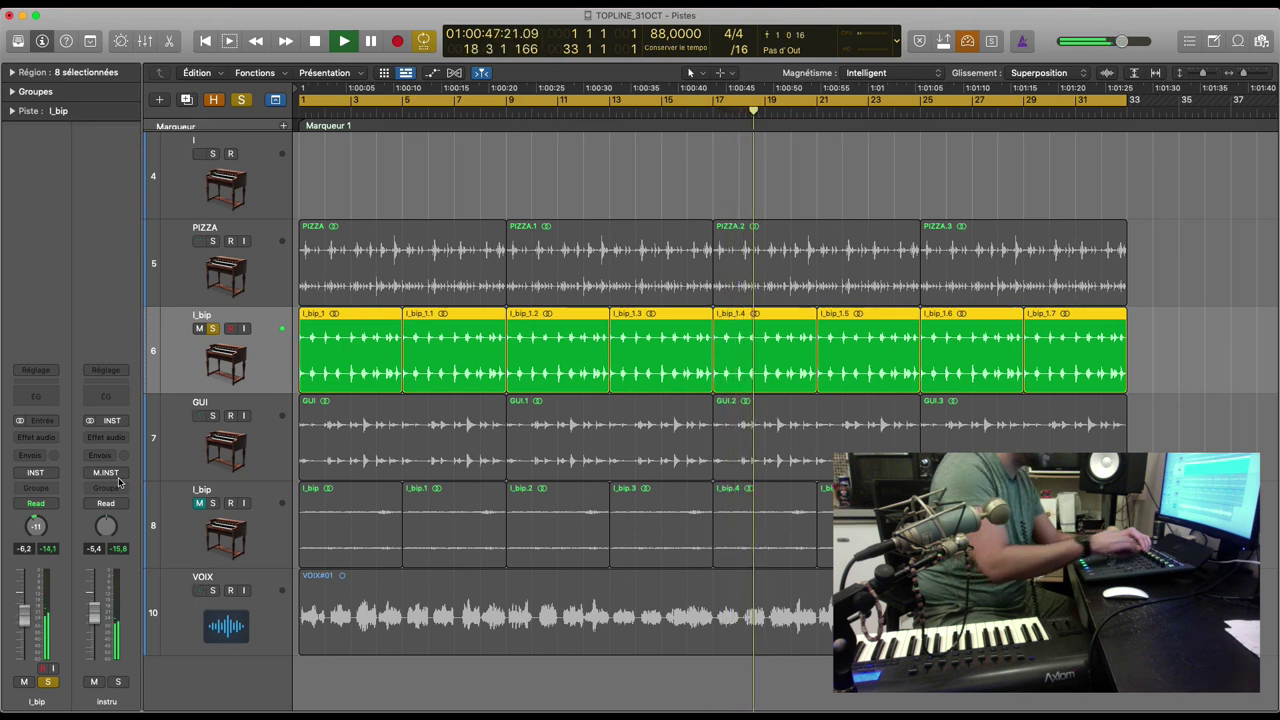
# Solo GUI, PIZZA and VOIX alongside the selected I_bip track, set that I_bip to -6.9 dB, and end the cycle at bar 29.
pyautogui.press('s')
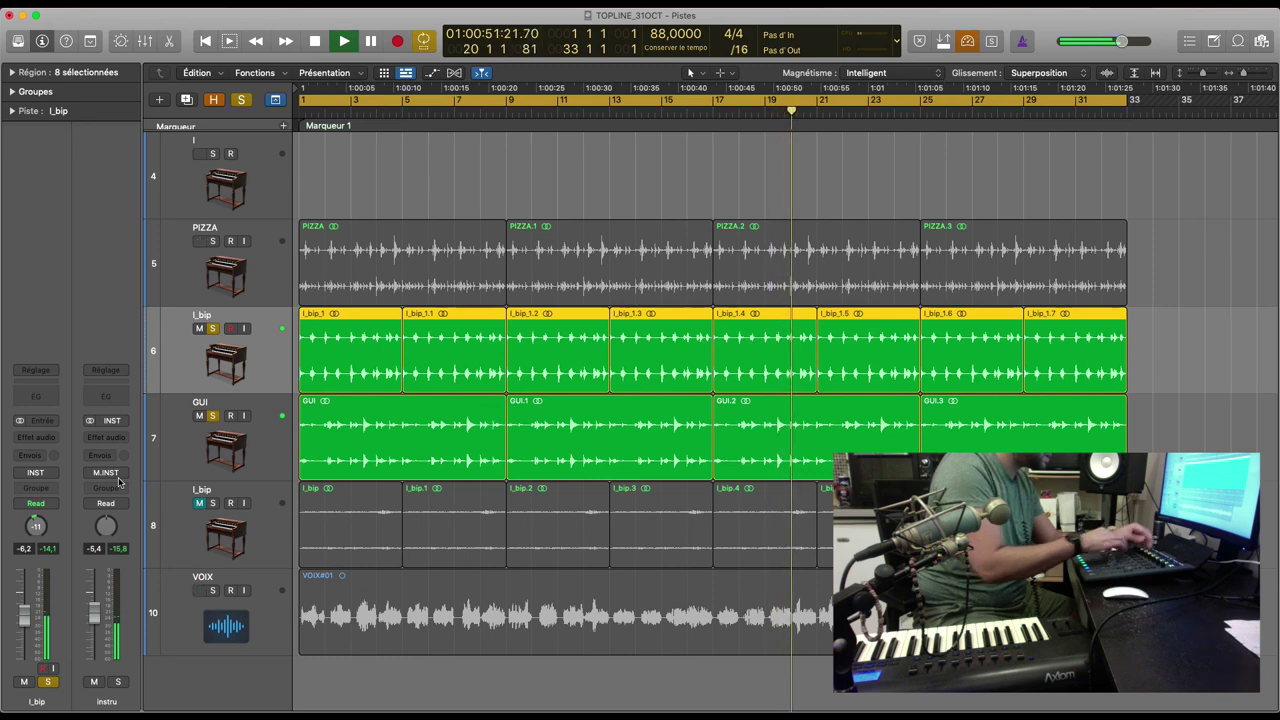
pyautogui.press('s')
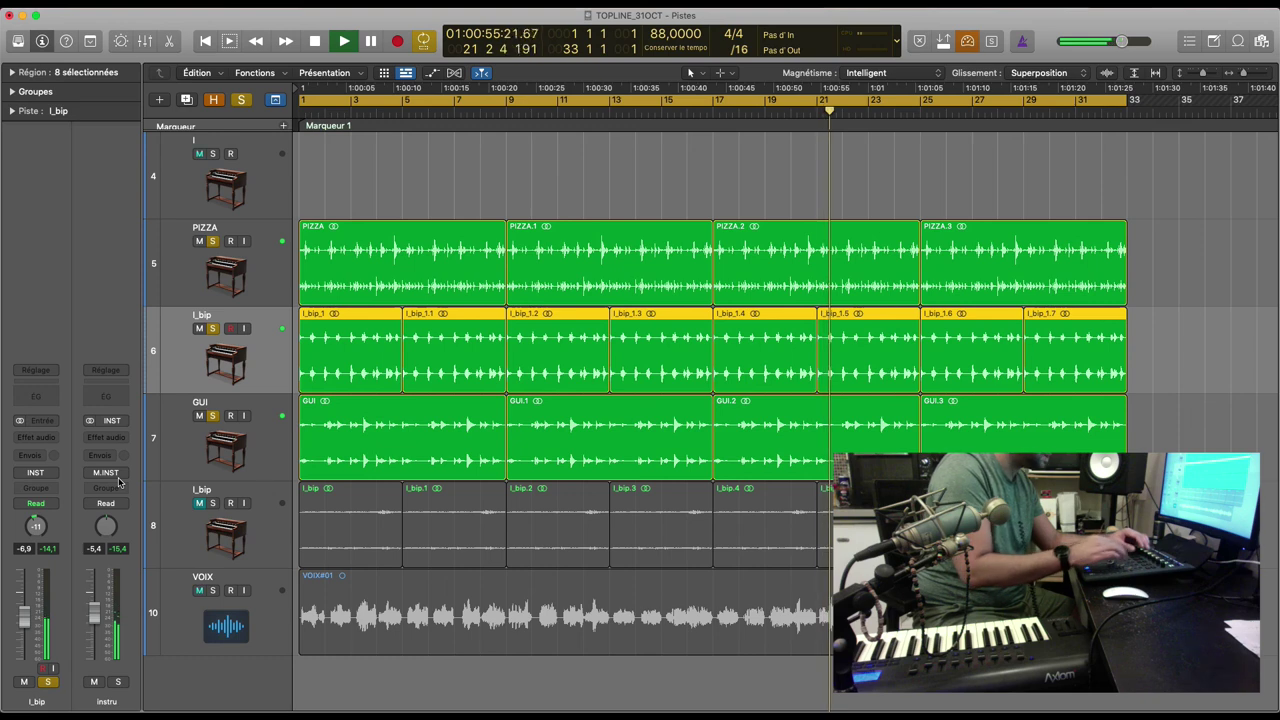
pyautogui.press('s')
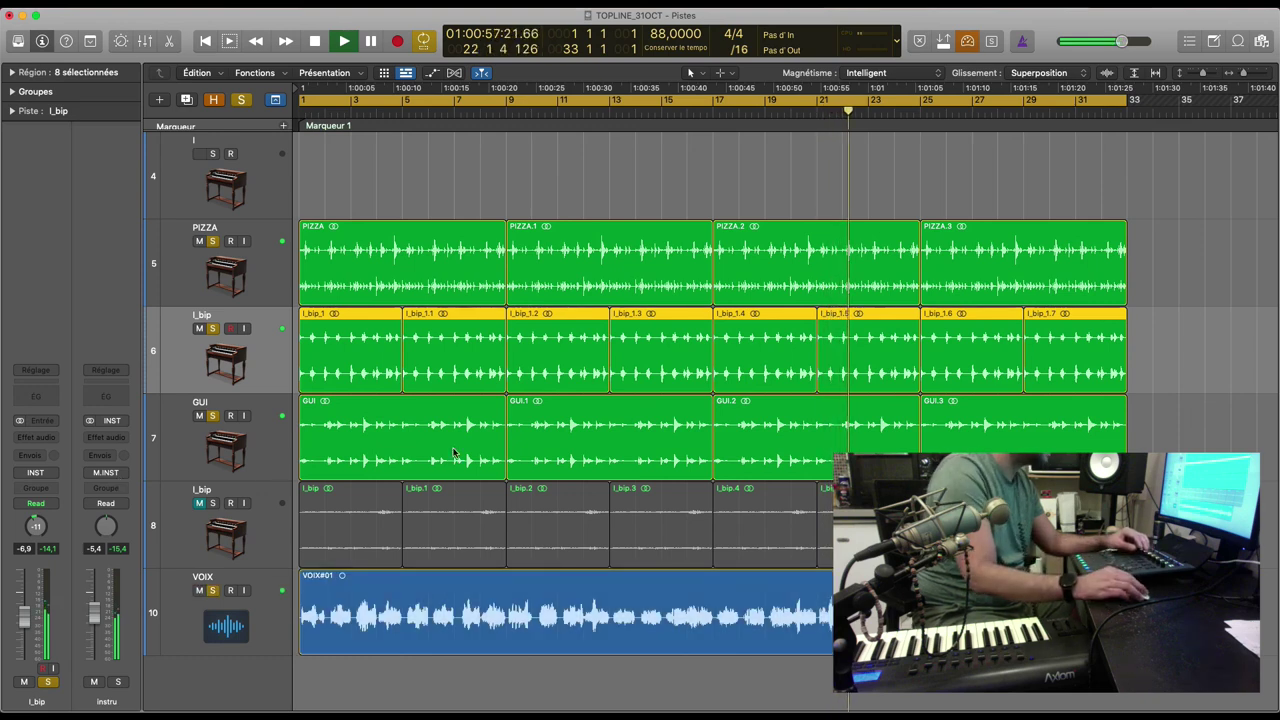
pyautogui.moveTo(1130, 100); pyautogui.dragTo(1022, 100)
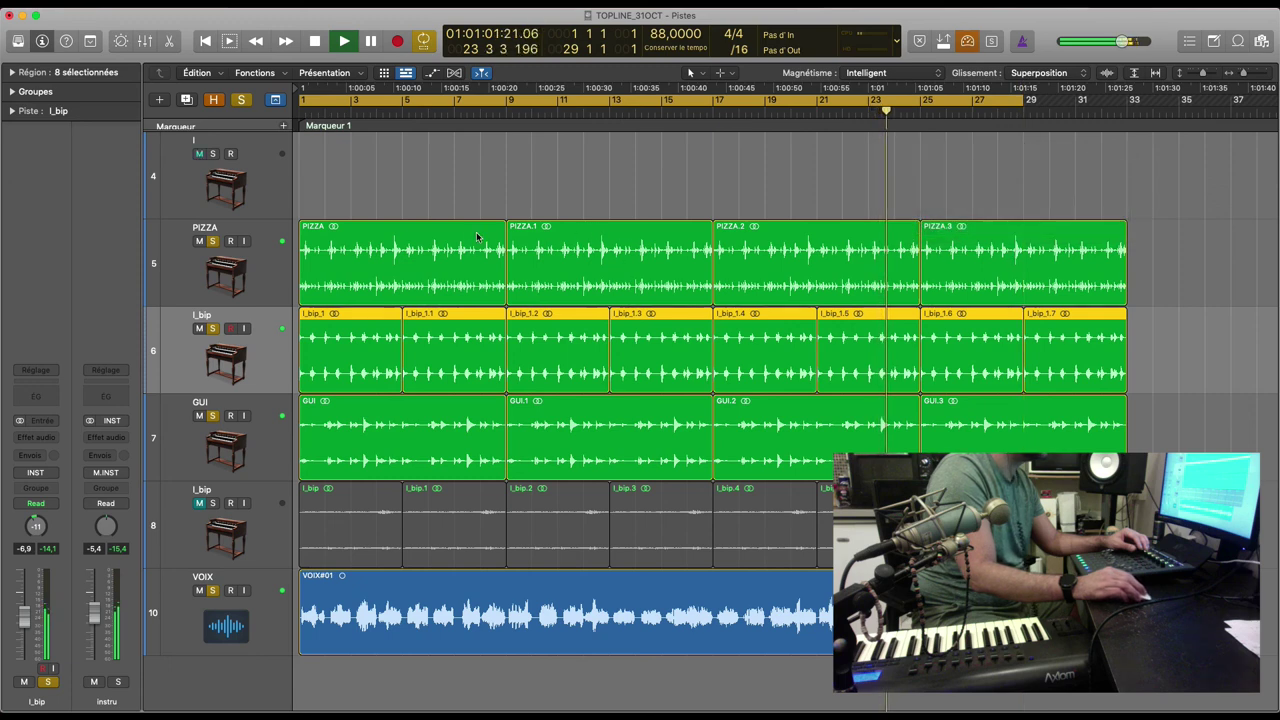